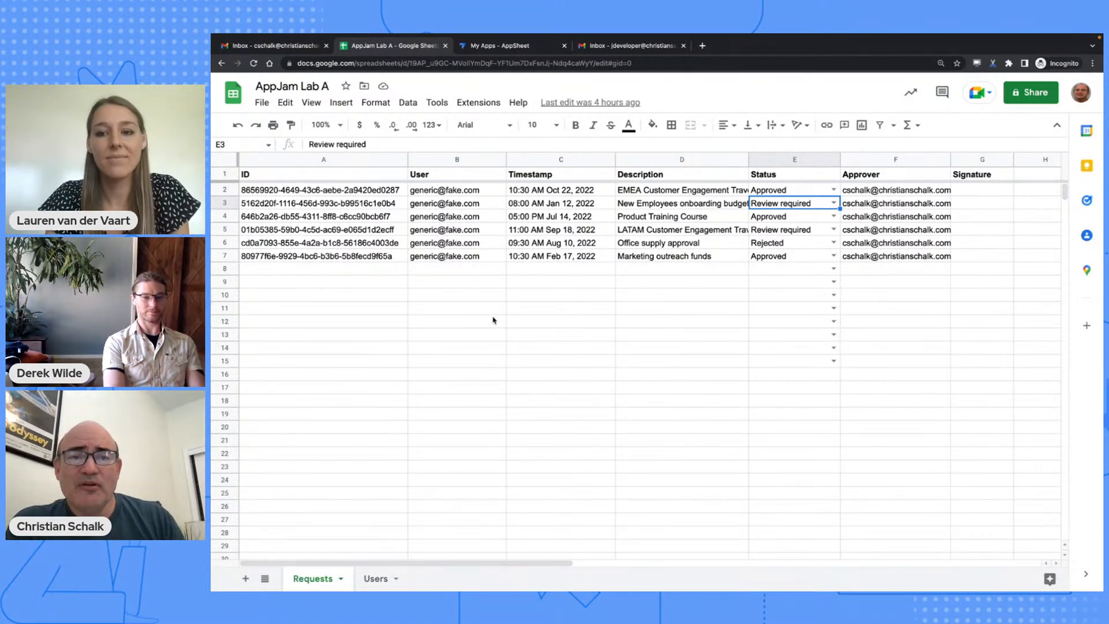
- From My Apps, begin a new app from your own data, then close the data chooser without creating one
click(485, 44)
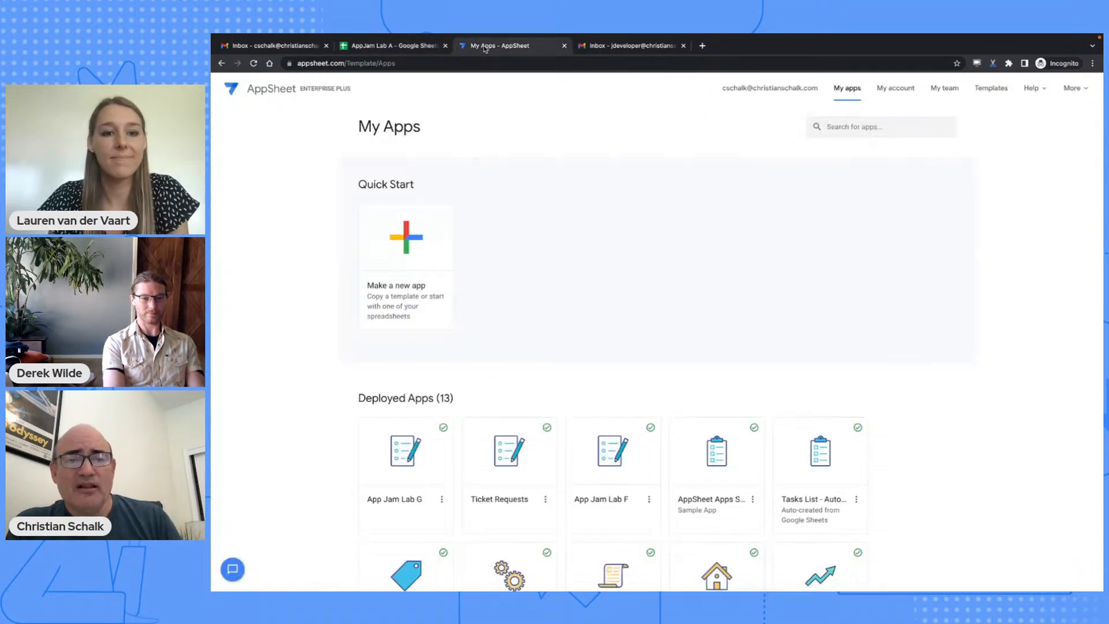
click(419, 239)
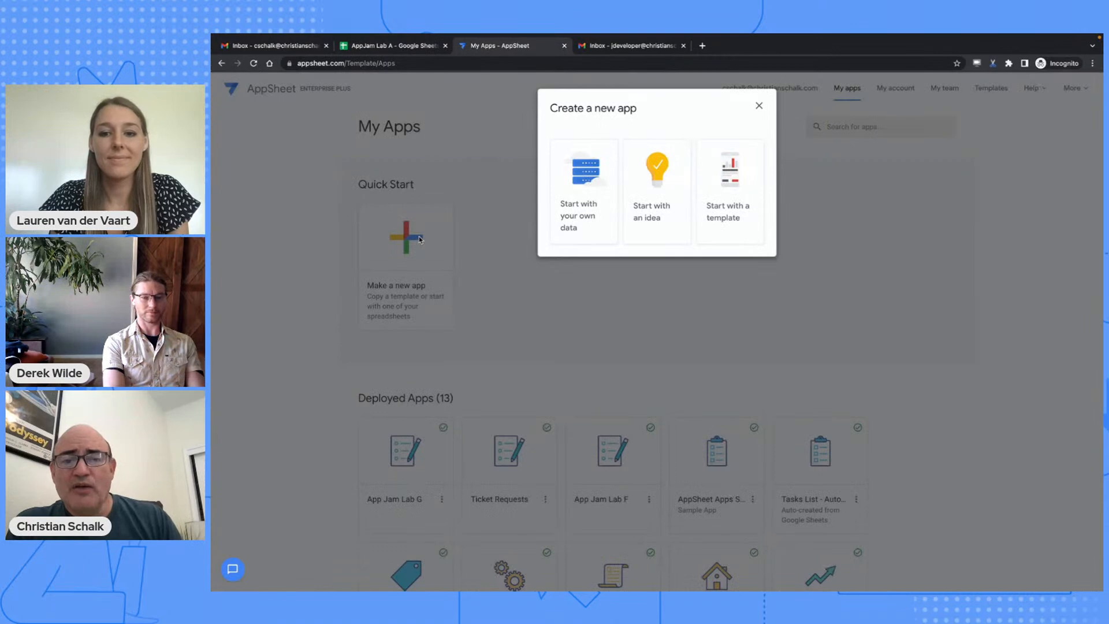
click(569, 194)
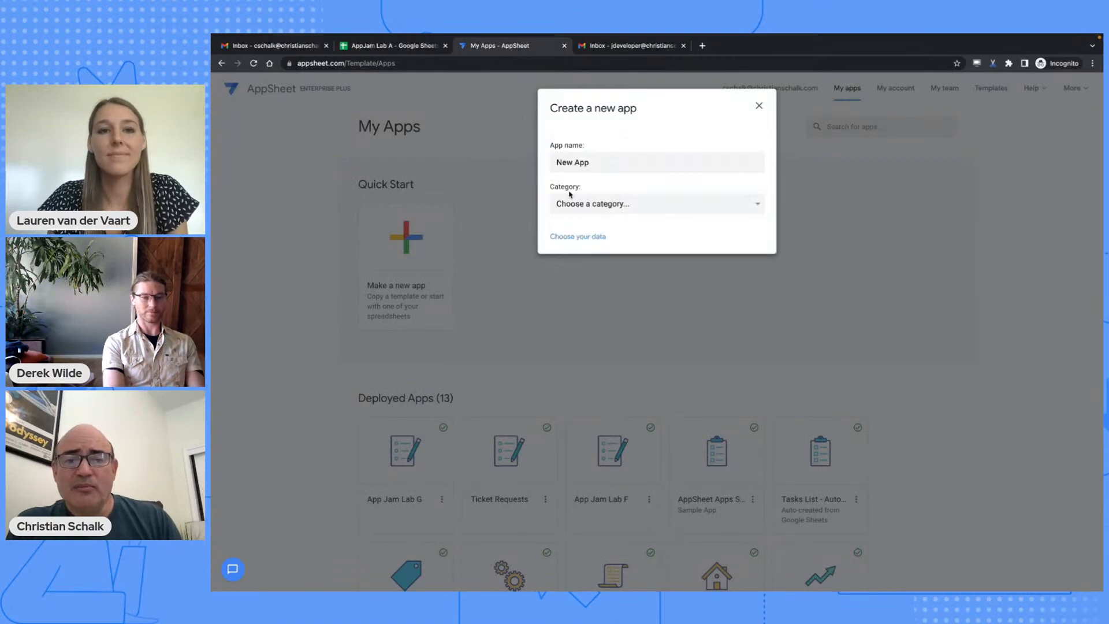
click(579, 237)
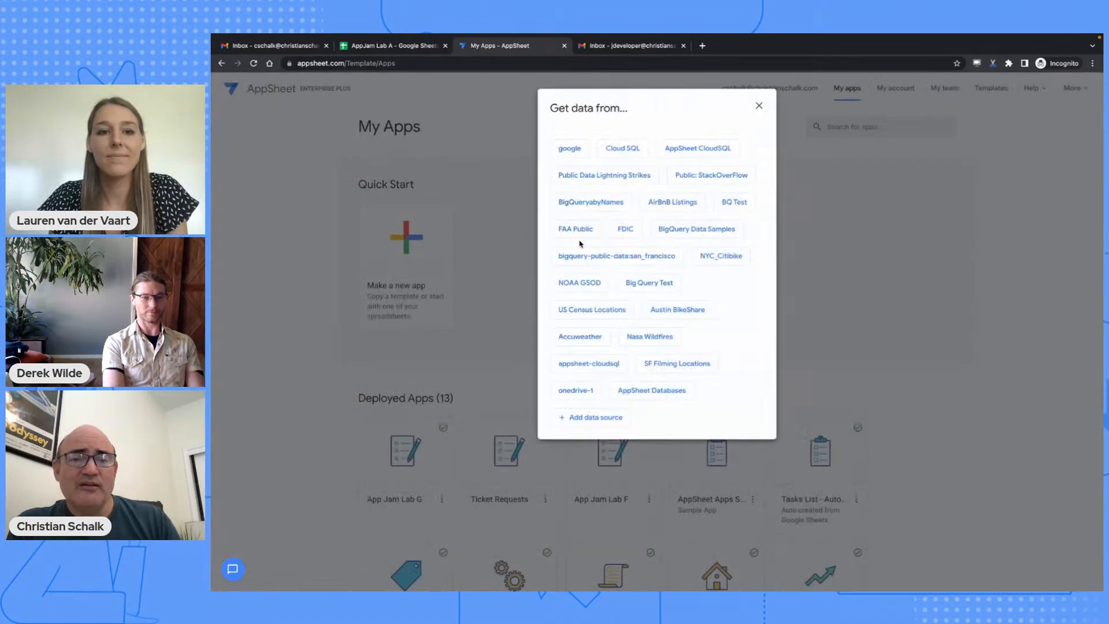
click(758, 105)
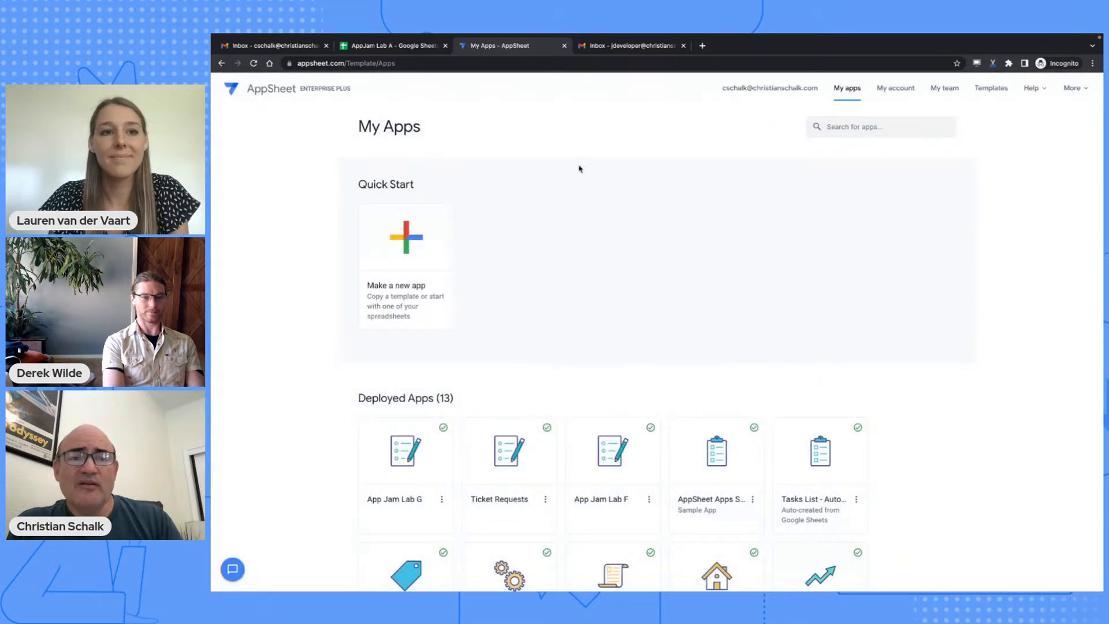
- Create an AppSheet app from the AppJam Lab A spreadsheet via Extensions > AppSheet > Create an app
click(400, 46)
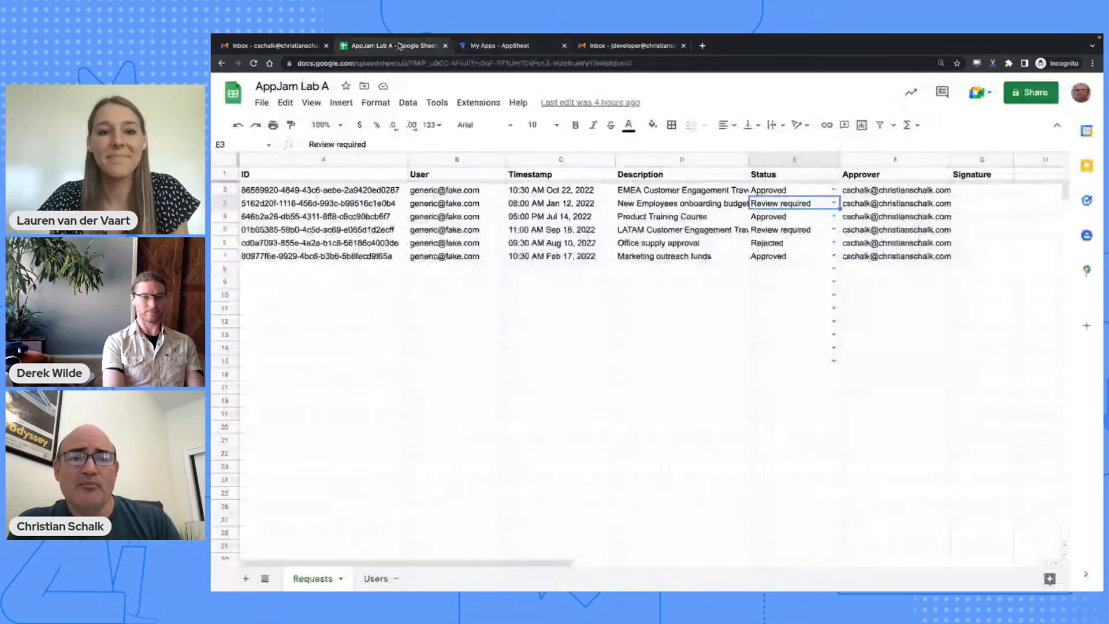
click(479, 102)
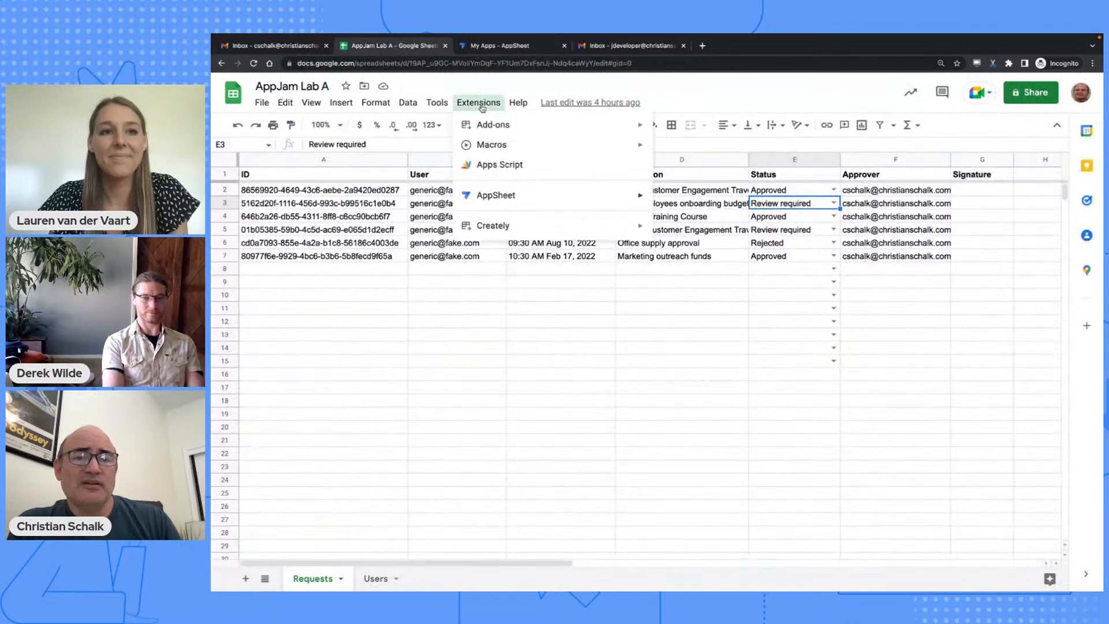
mouse_move(528, 200)
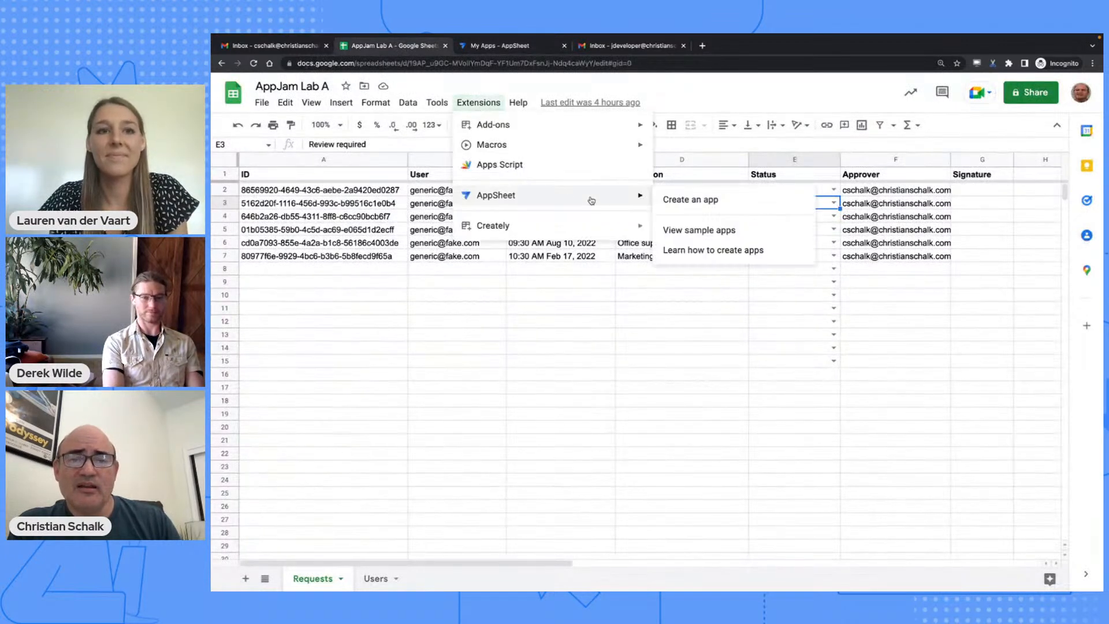
click(722, 202)
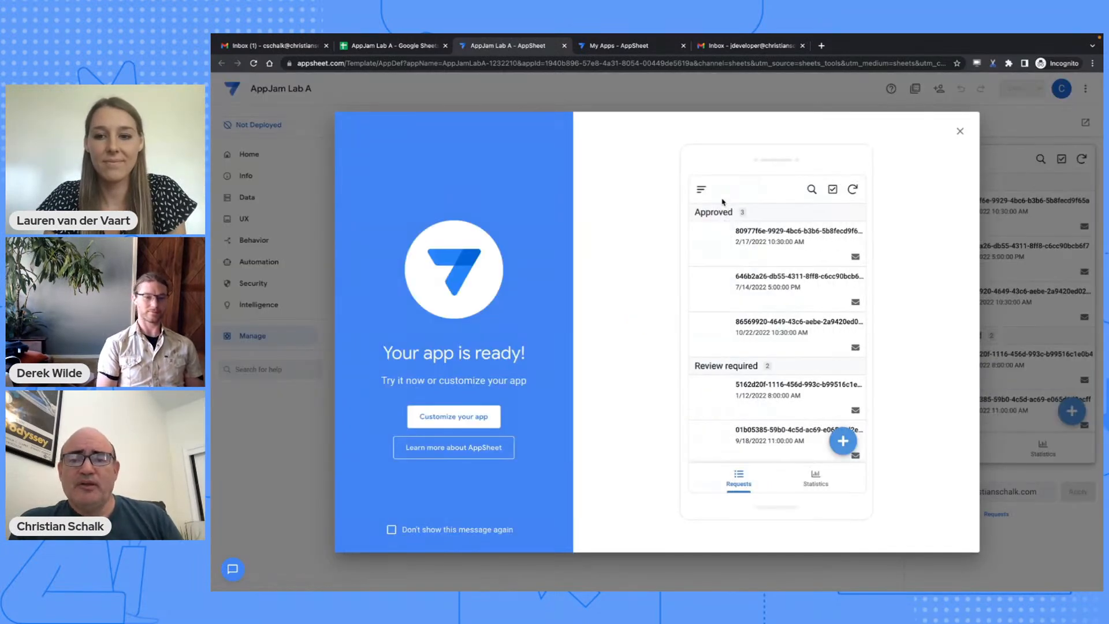
- Dismiss the 'Your app is ready!' message and open the Data pane listing the Requests table
scroll(763, 275, down, 3)
scroll(763, 275, up, 3)
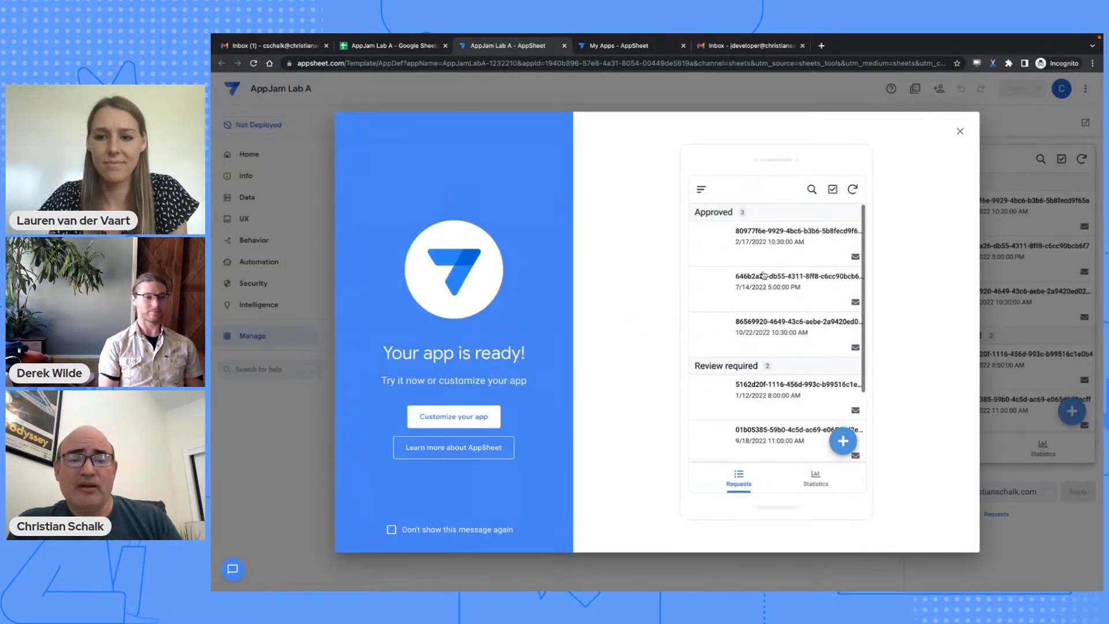
click(959, 131)
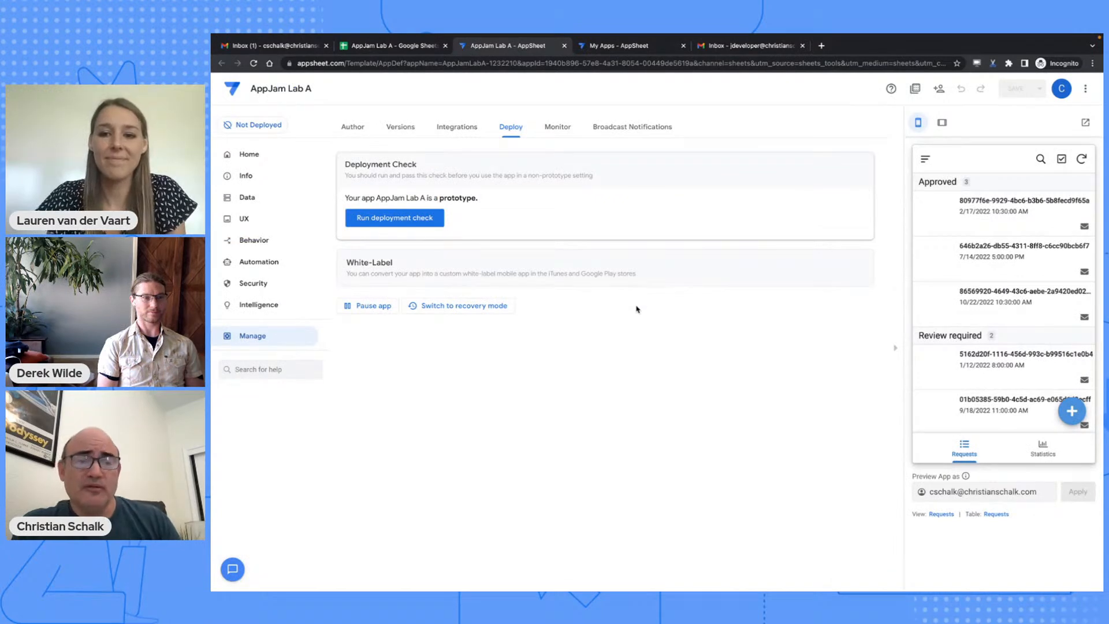
click(242, 200)
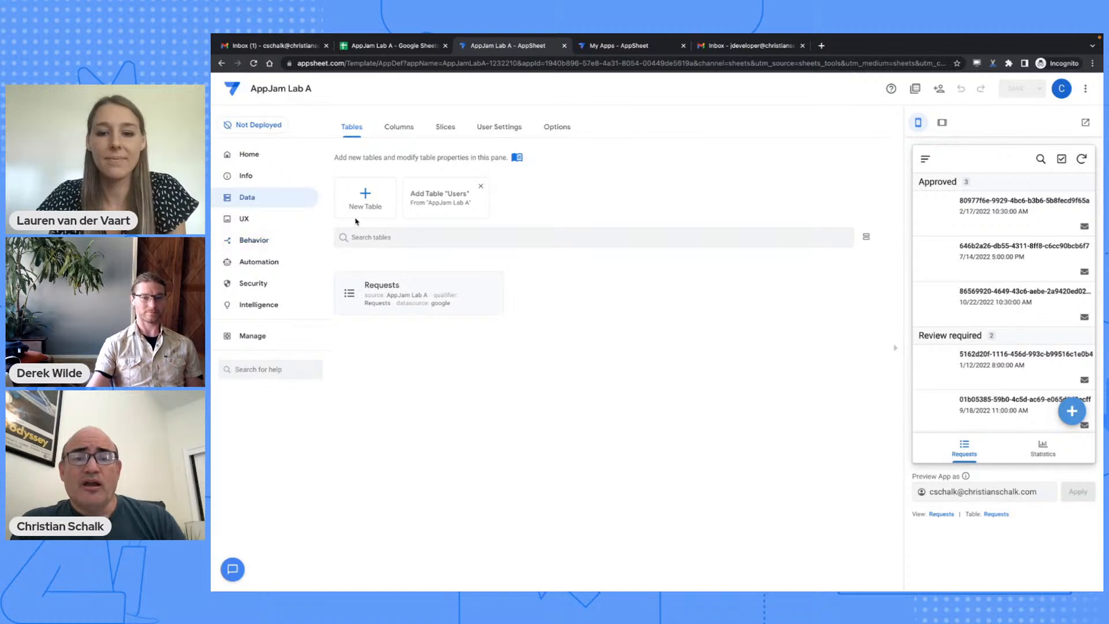
scroll(992, 207, down, 3)
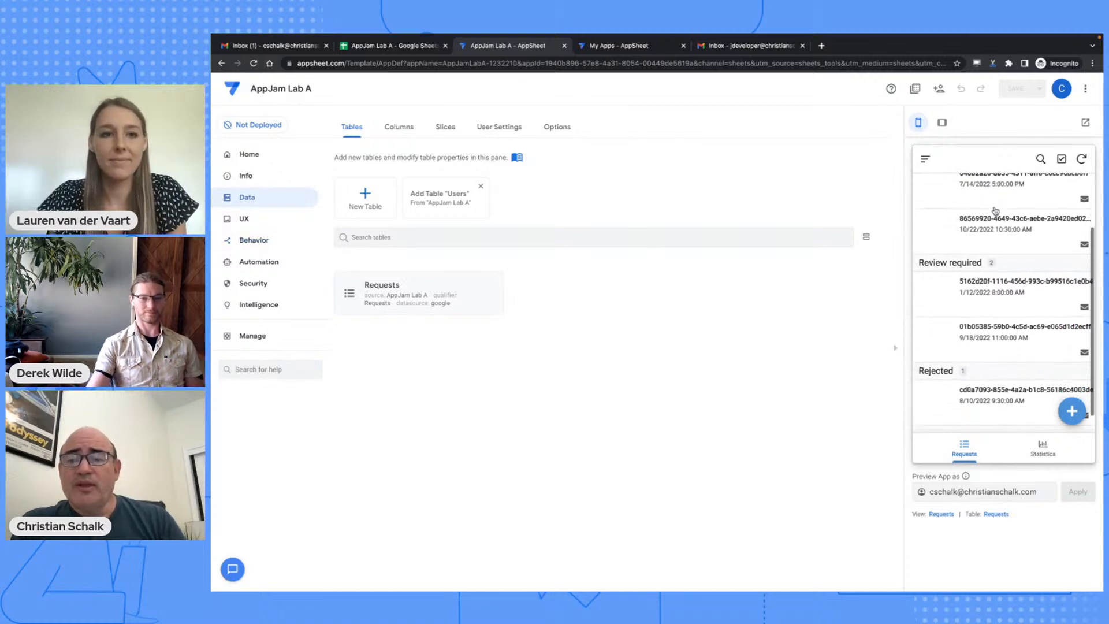
- Preview the app in tablet and phone layouts and view the request statistics chart
click(942, 123)
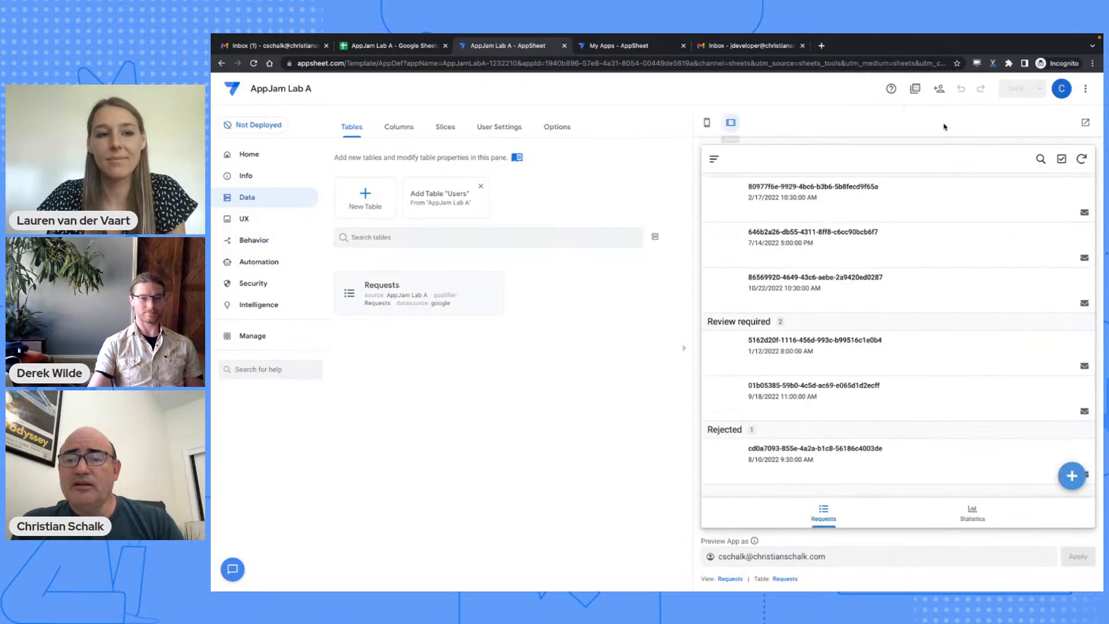
click(707, 124)
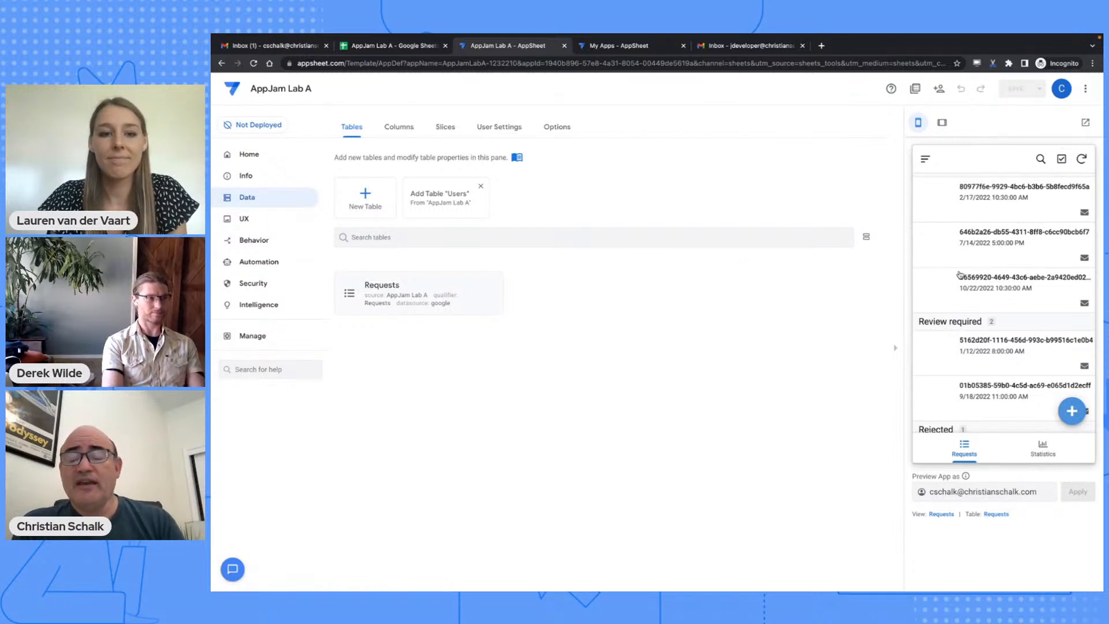
scroll(965, 233, down, 2)
scroll(965, 233, up, 2)
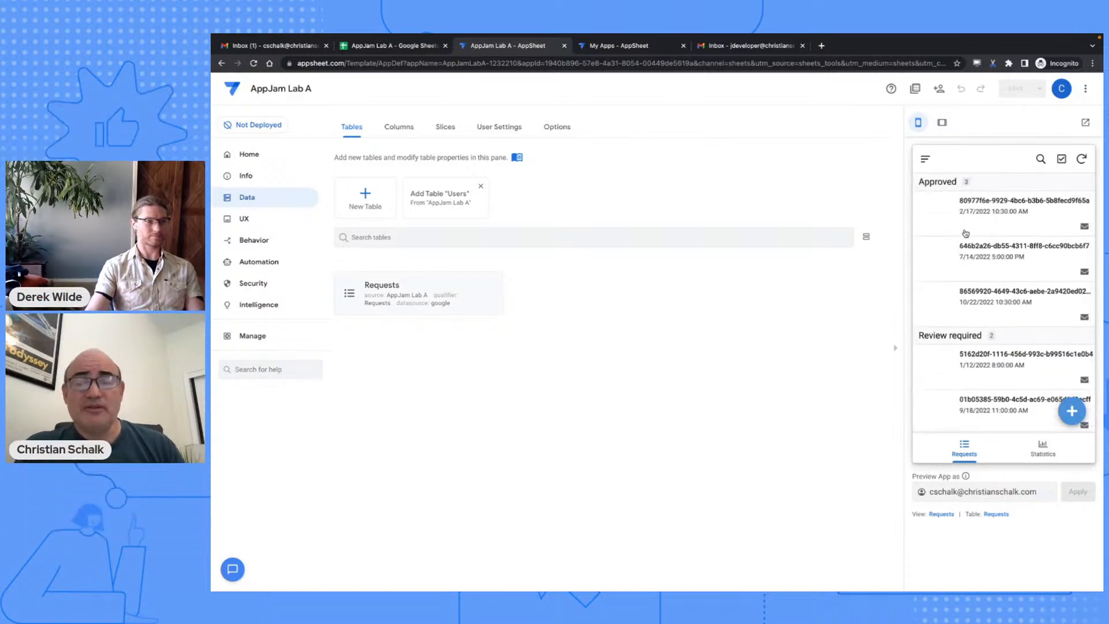
click(1039, 448)
mouse_move(1012, 308)
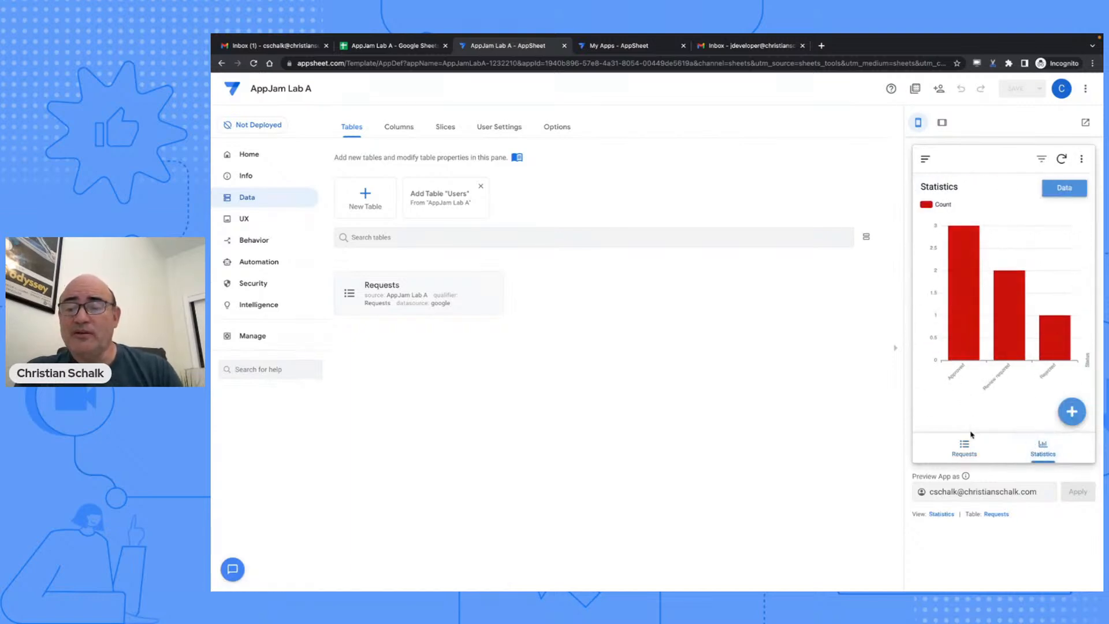
click(963, 448)
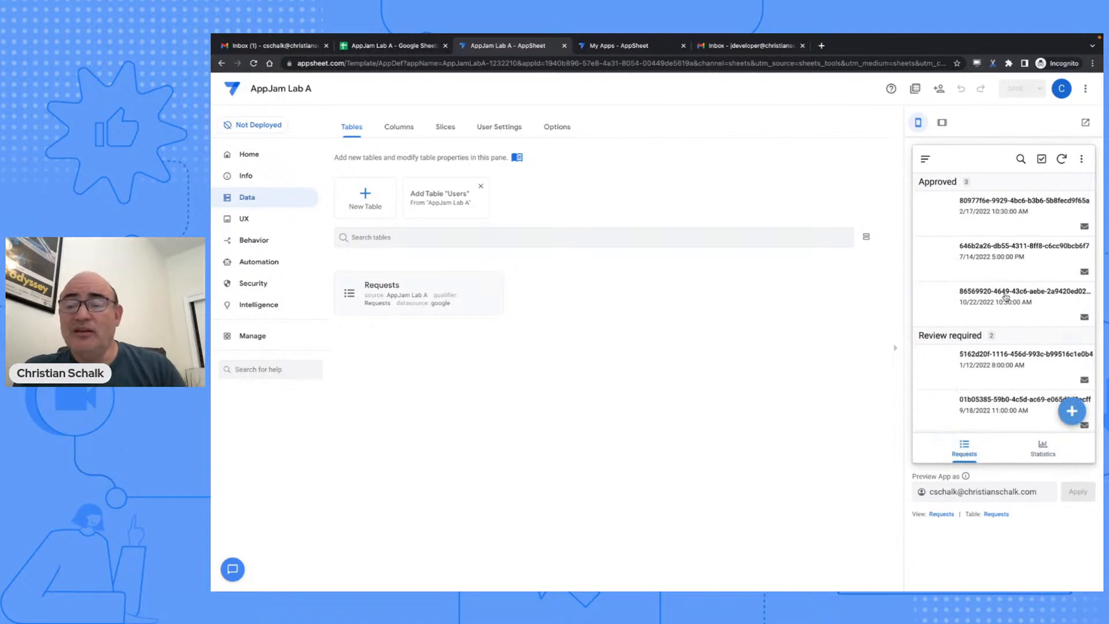
- Inspect the Product Training Course request's details and edit form, then expand the Requests table settings
click(1008, 261)
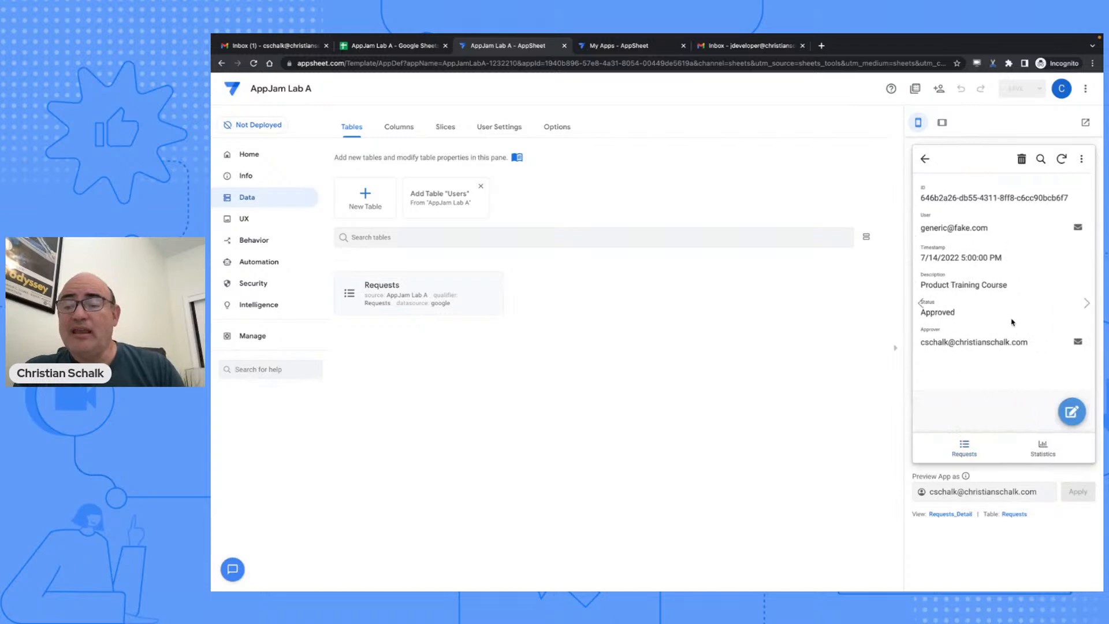
click(1072, 412)
click(923, 160)
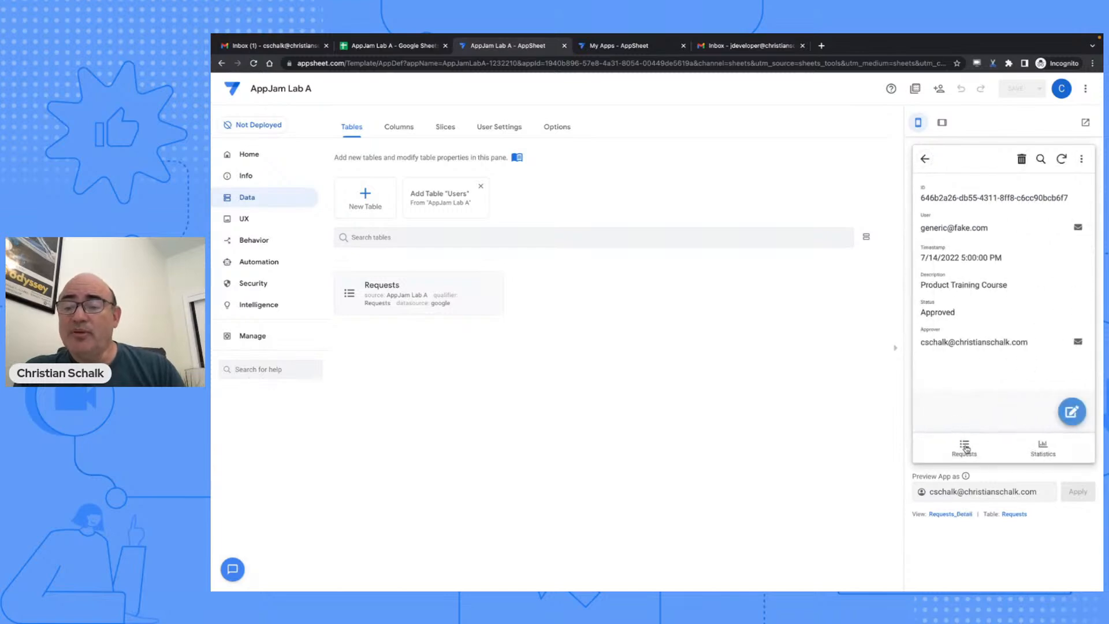
click(966, 450)
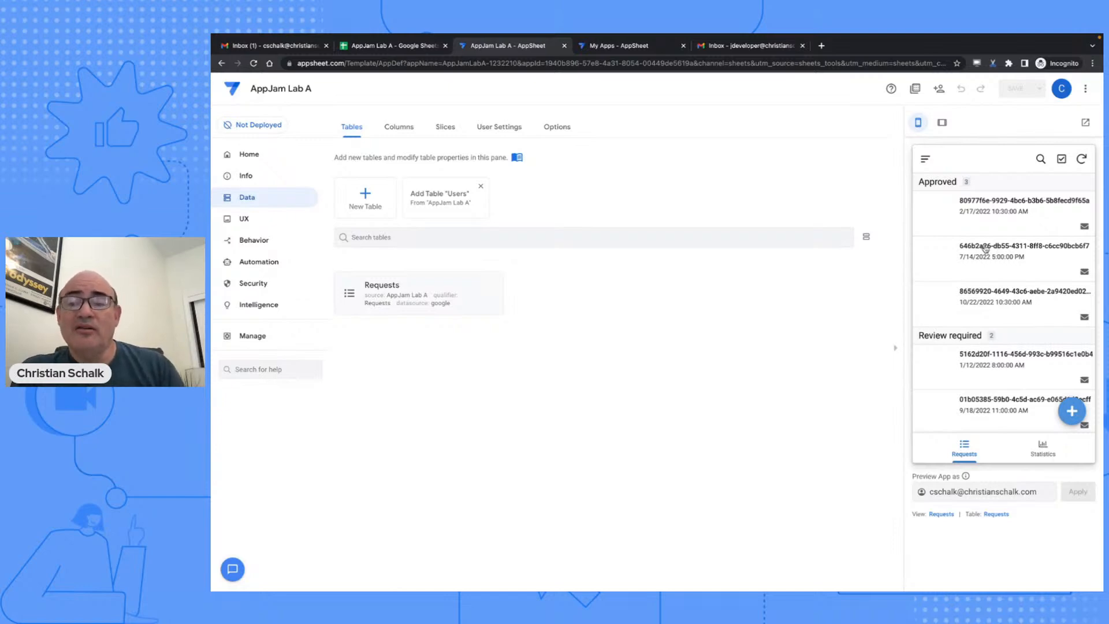
click(415, 285)
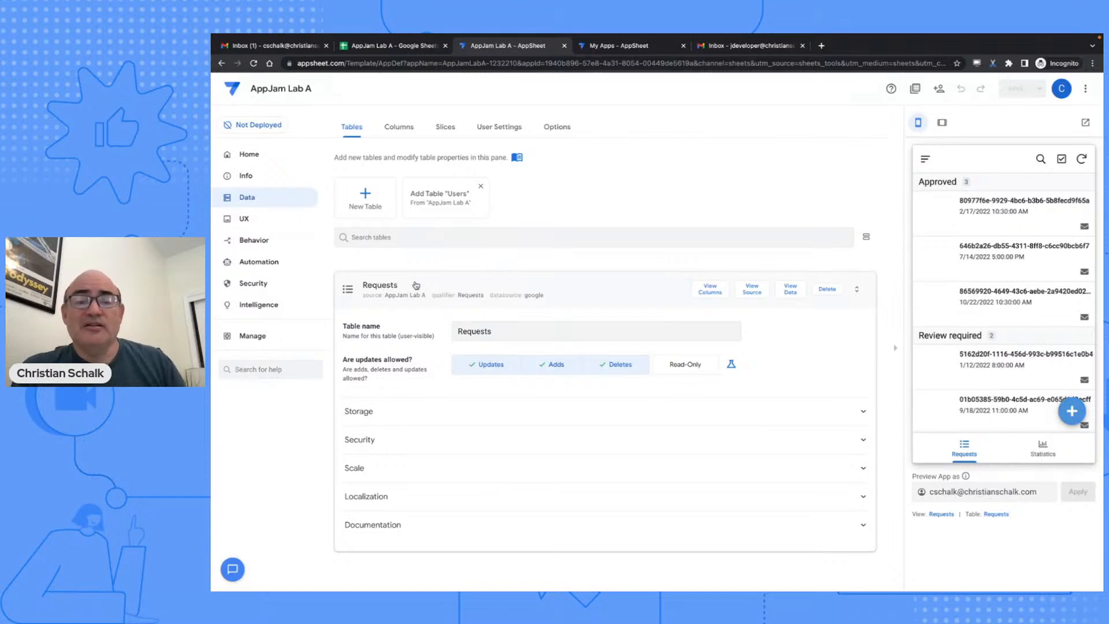
- In the Requests columns list, uncheck SHOW? for the ID column
click(704, 294)
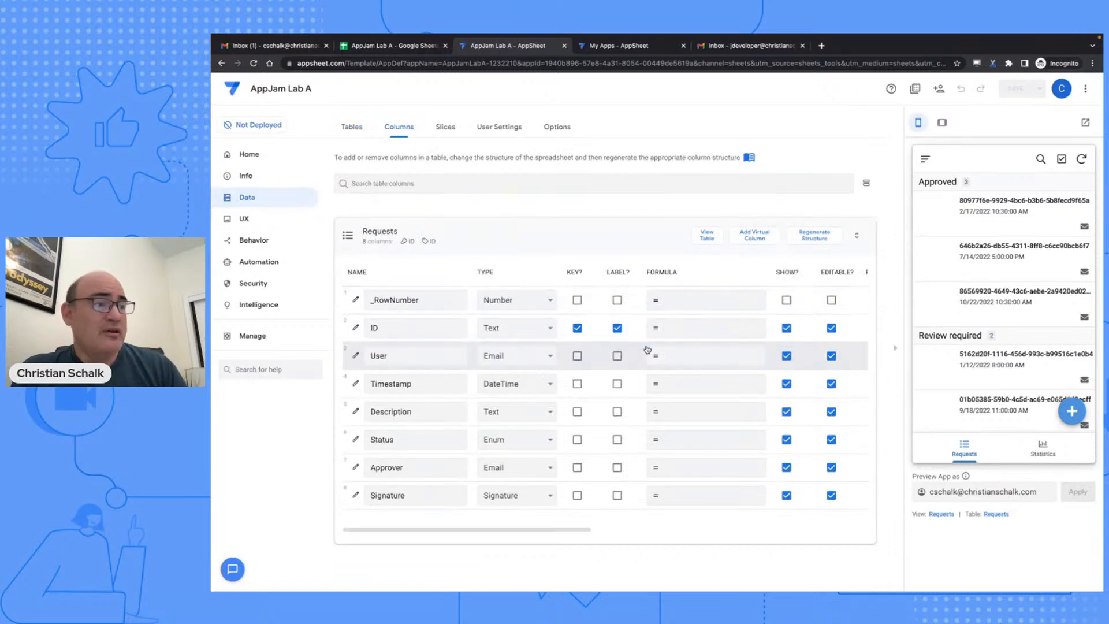
click(786, 328)
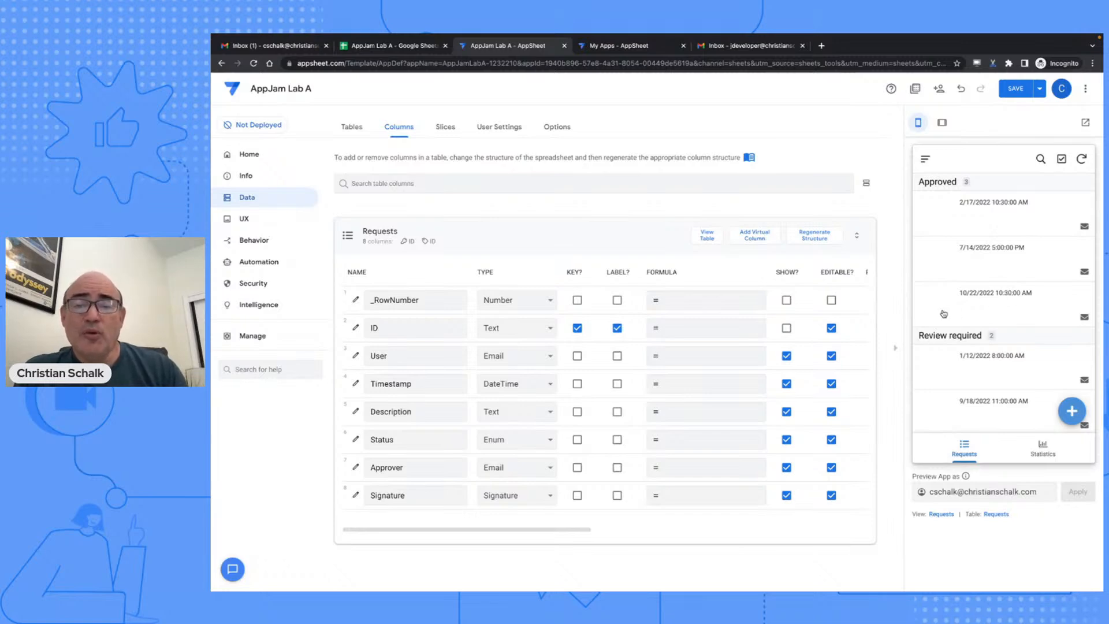
scroll(688, 346, right, 3)
scroll(689, 348, right, 1)
scroll(689, 348, left, 1)
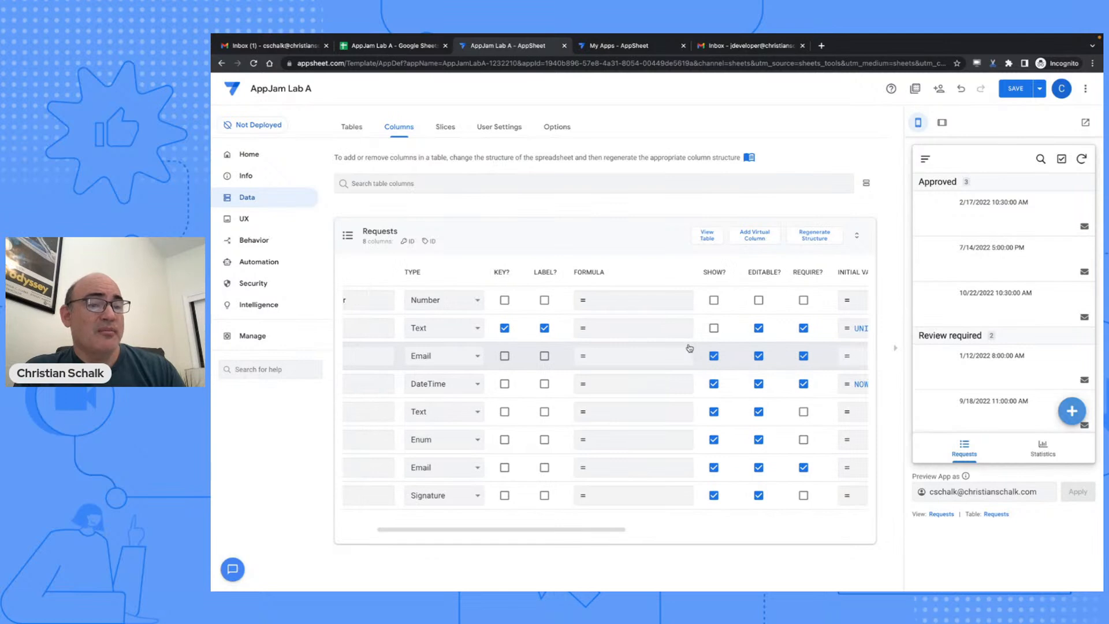
scroll(689, 348, left, 3)
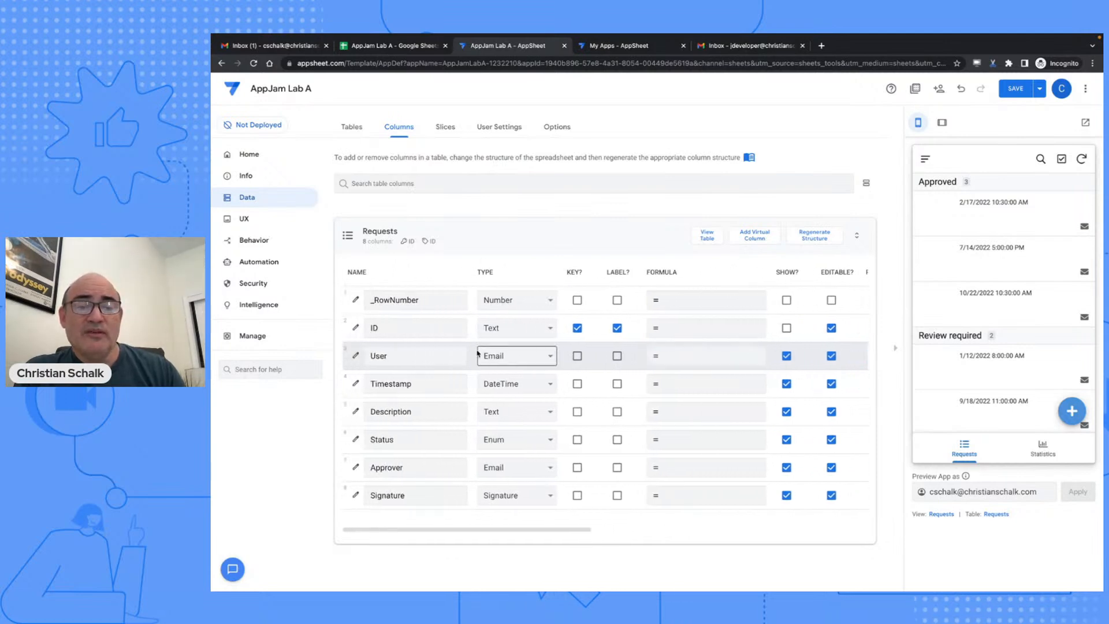
scroll(436, 355, right, 6)
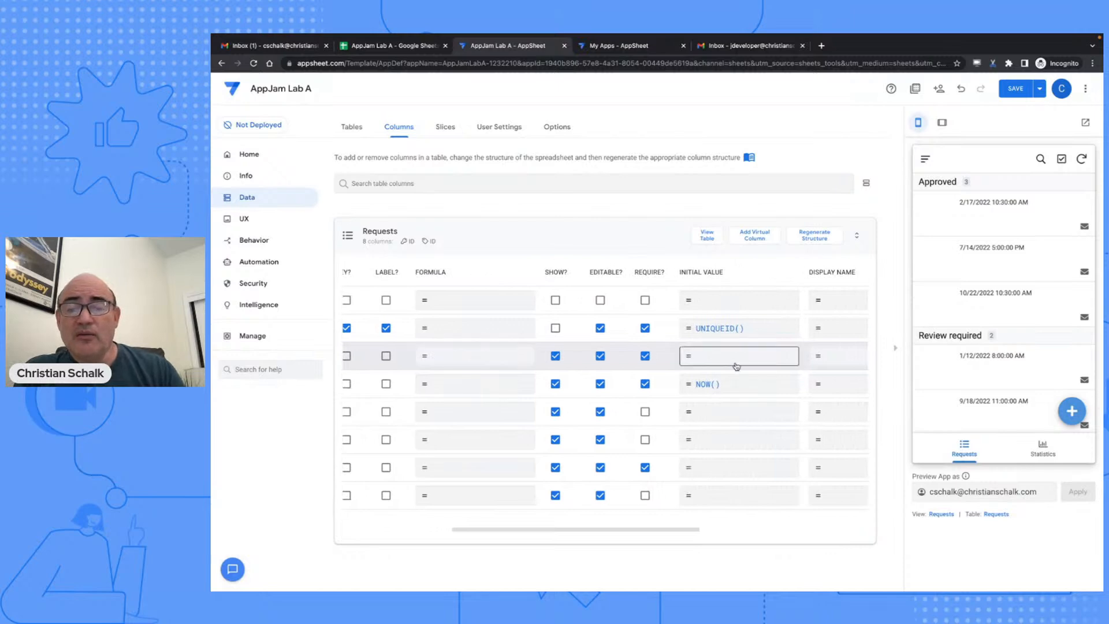
click(716, 358)
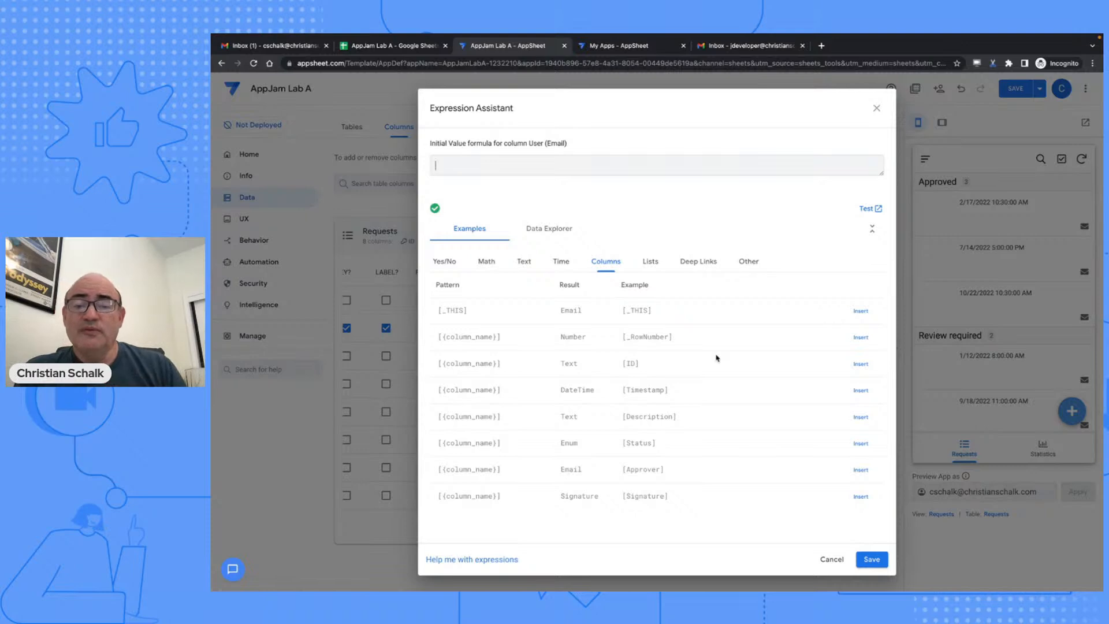
click(749, 263)
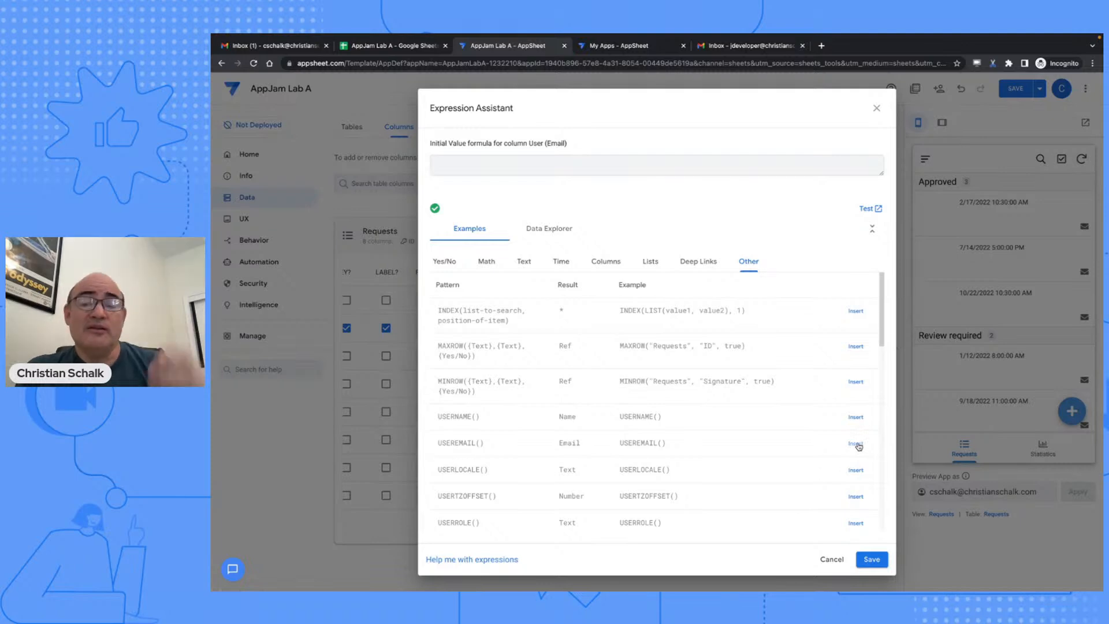
click(856, 444)
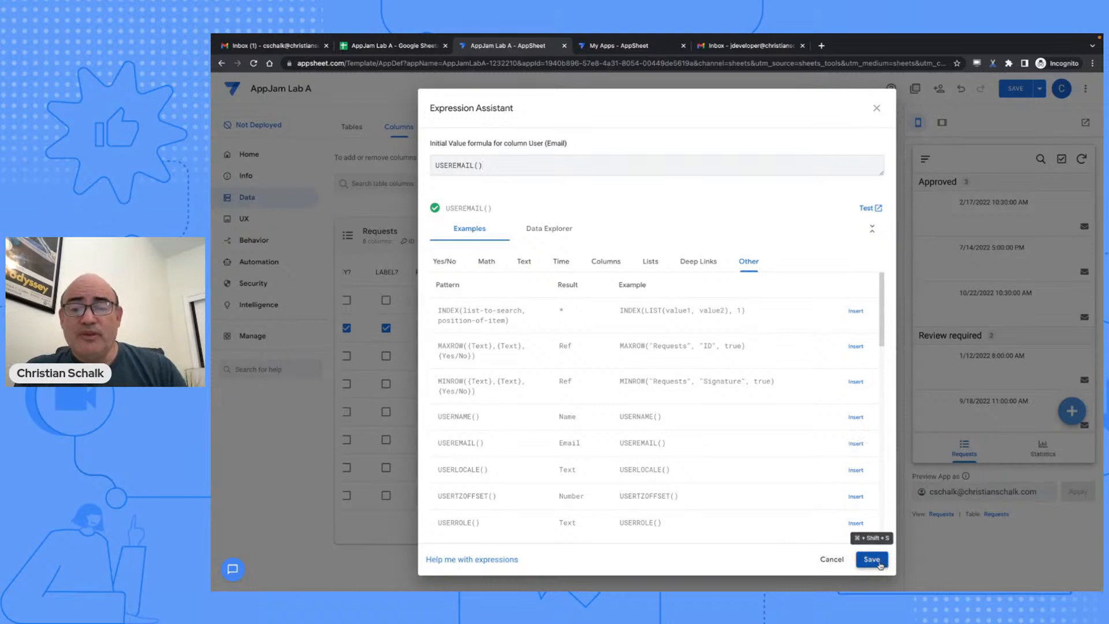
click(871, 560)
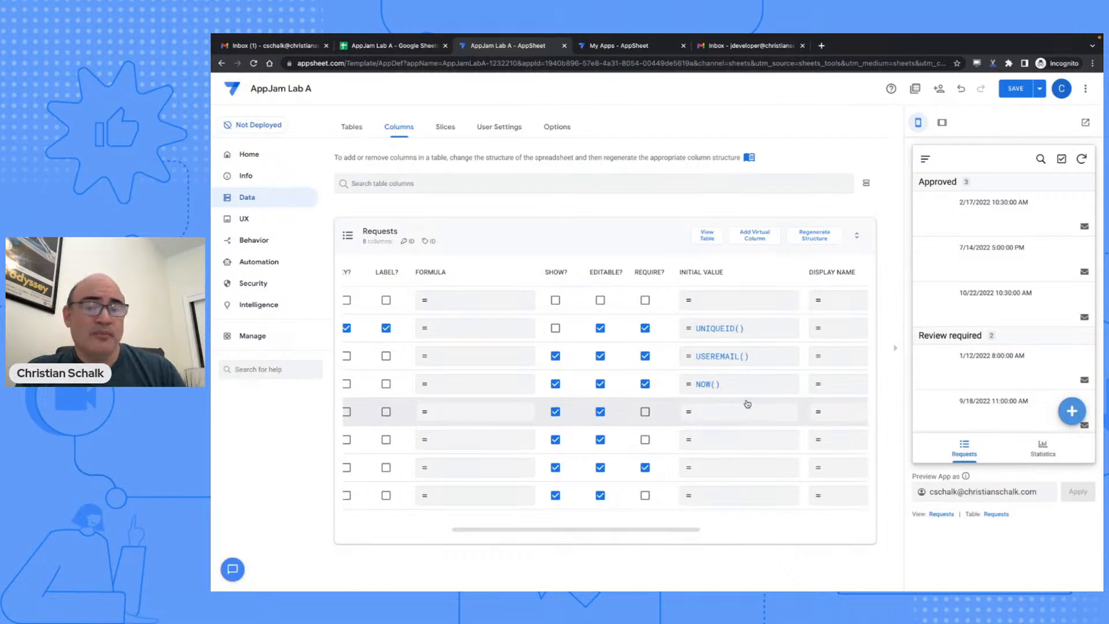
scroll(744, 375, left, 5)
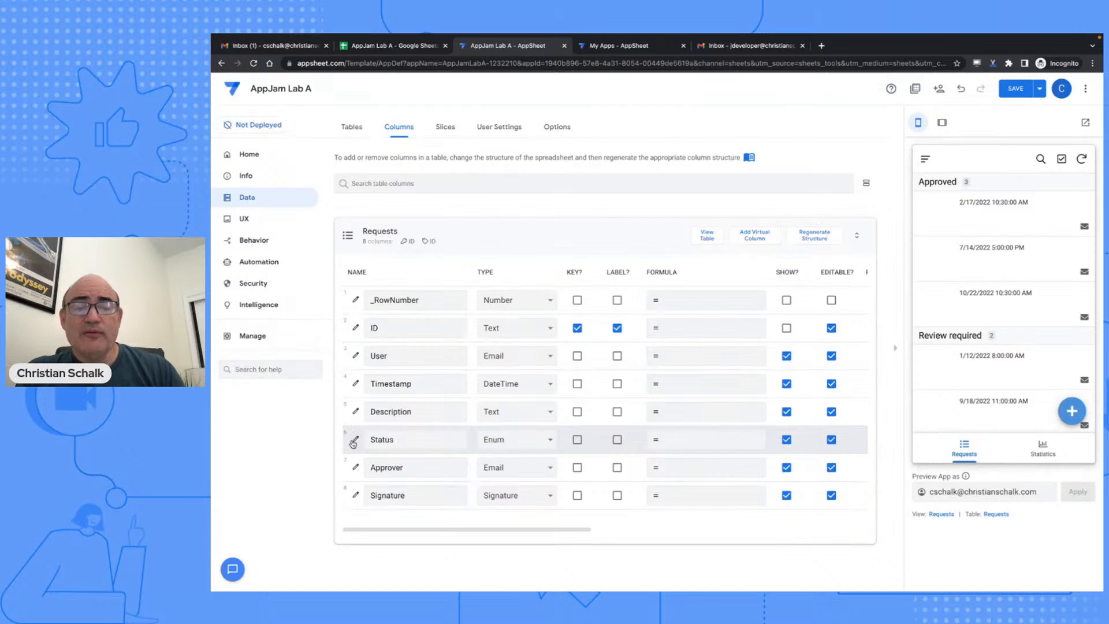
click(398, 46)
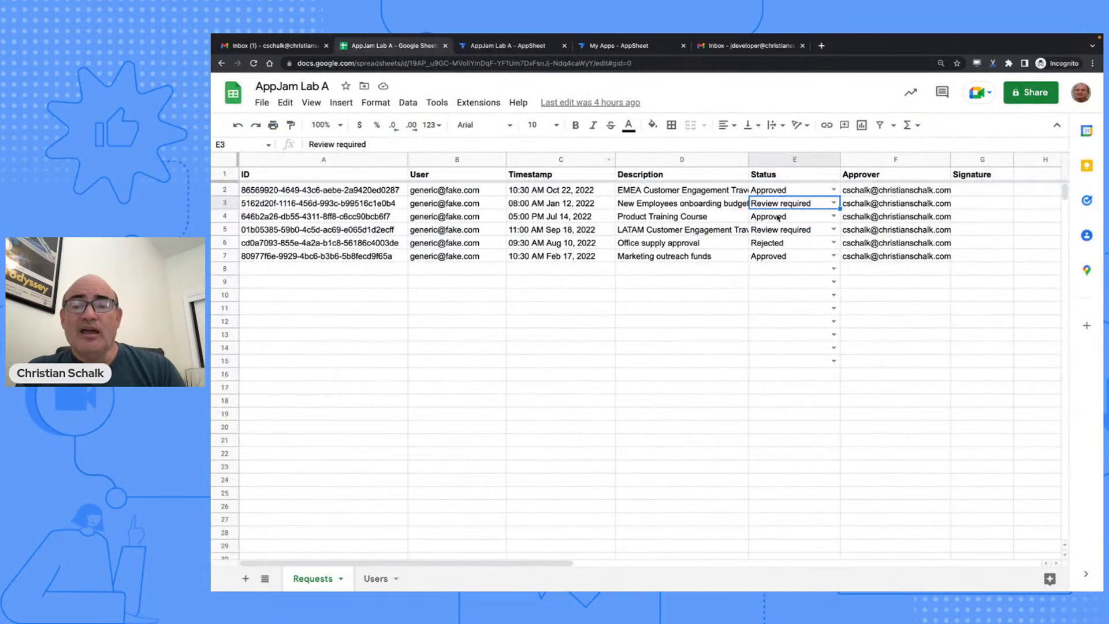
click(833, 258)
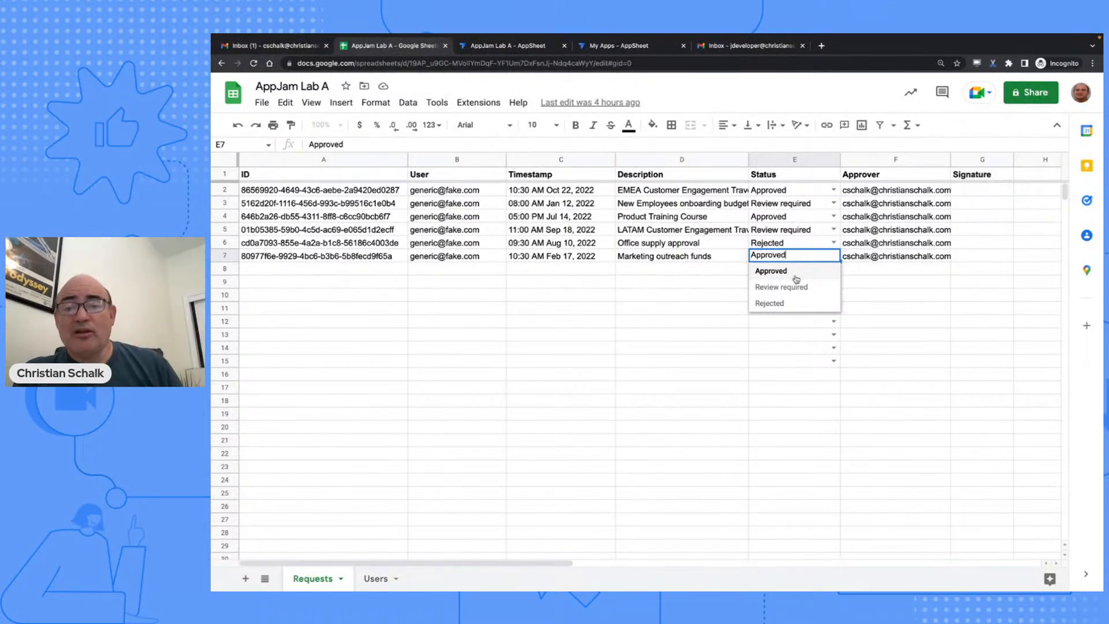
click(764, 103)
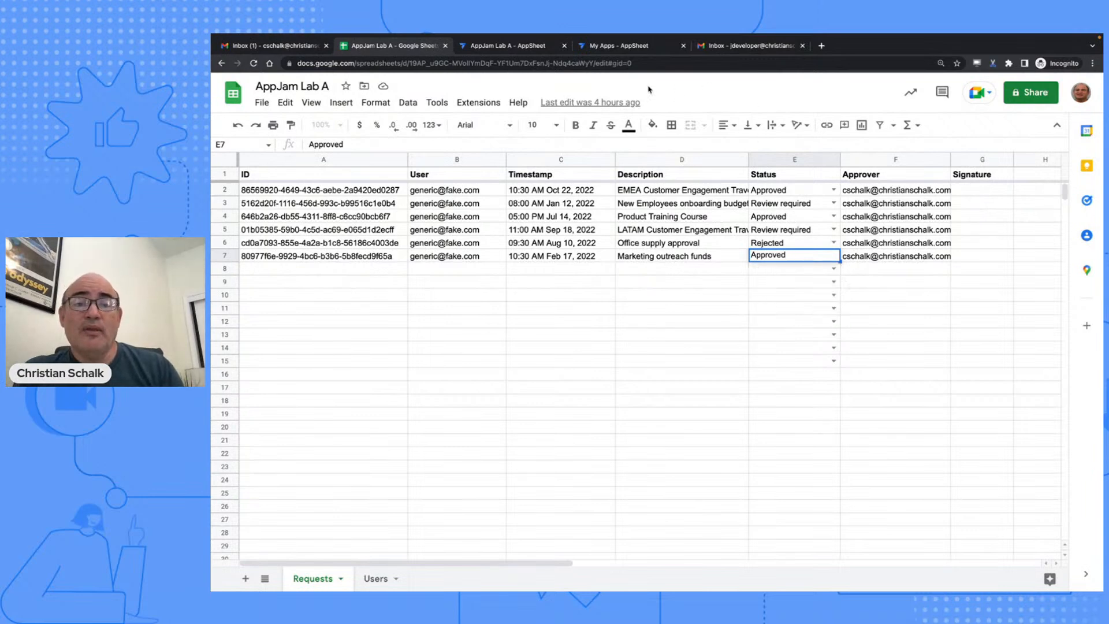
click(508, 47)
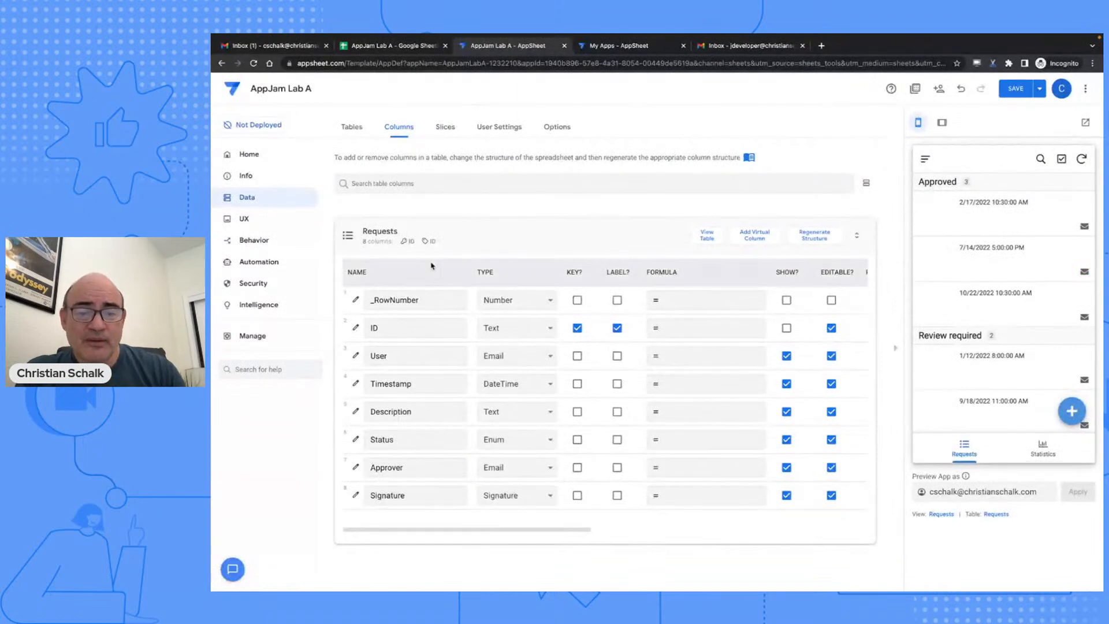
click(355, 441)
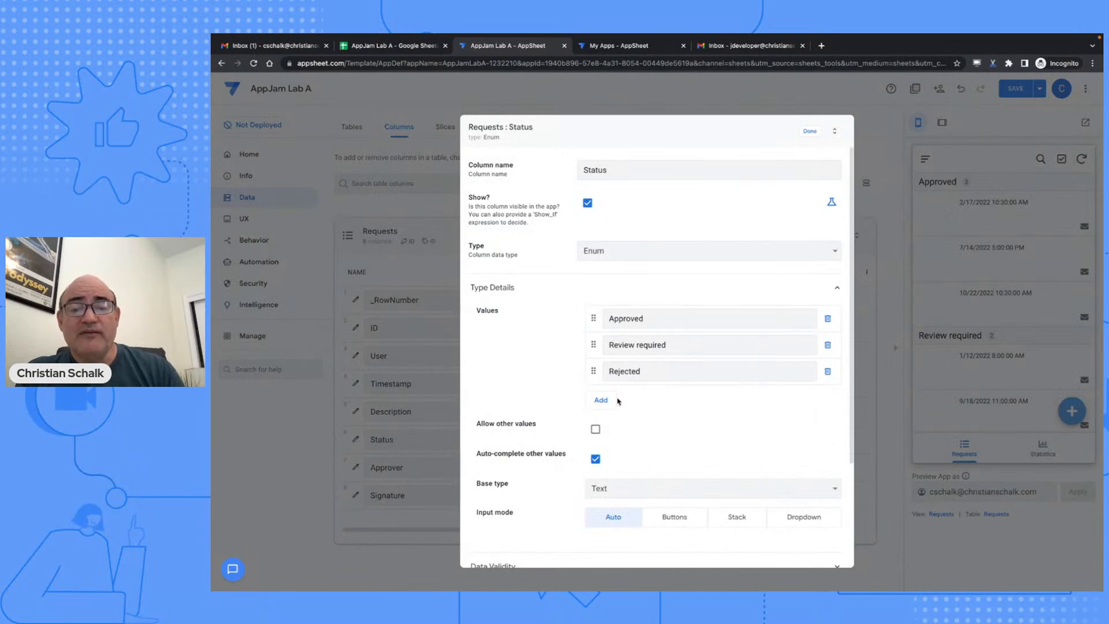
click(809, 132)
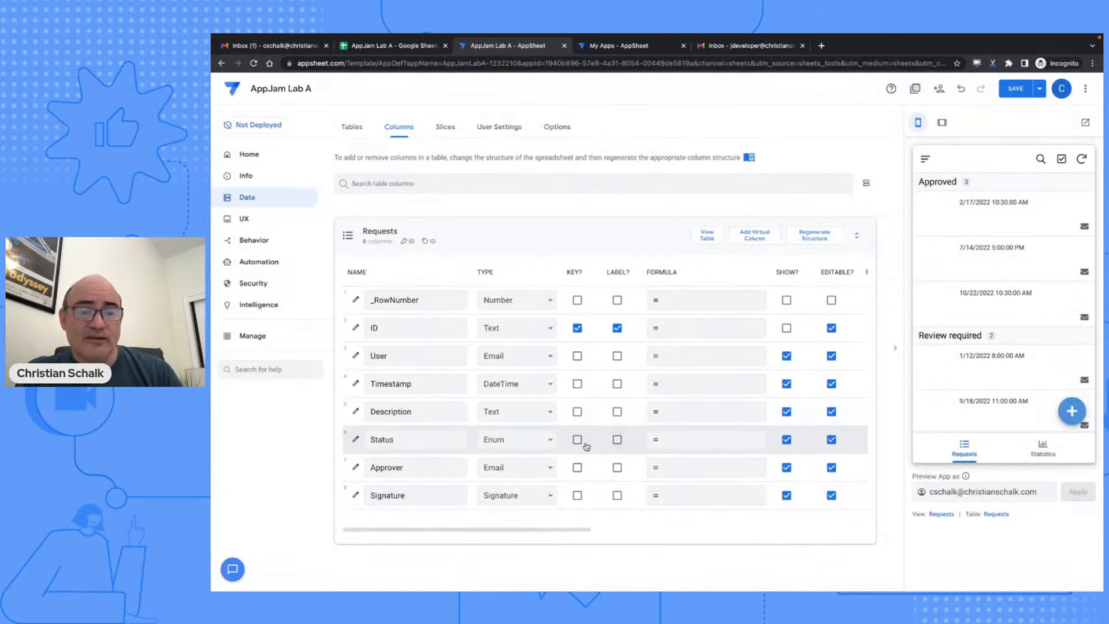
scroll(554, 453, right, 5)
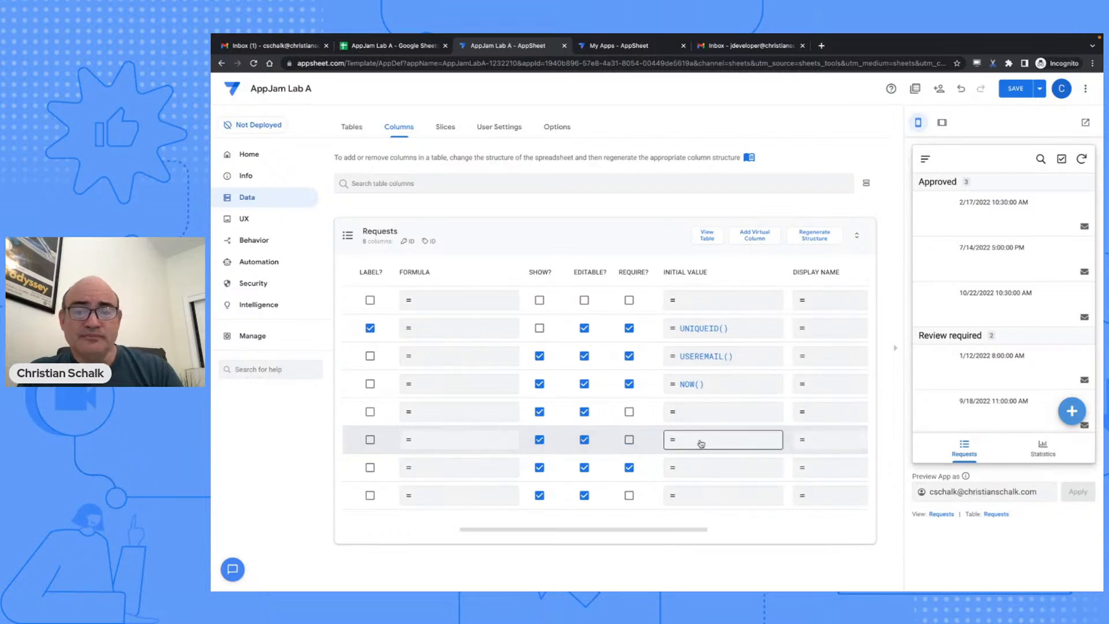
scroll(700, 443, left, 5)
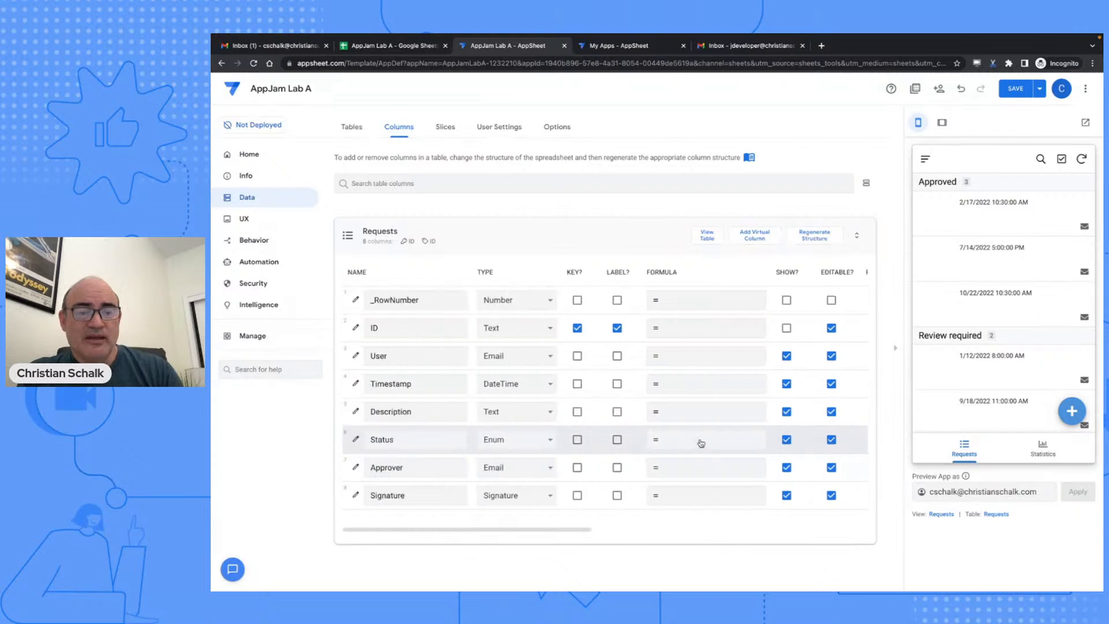
scroll(700, 443, right, 5)
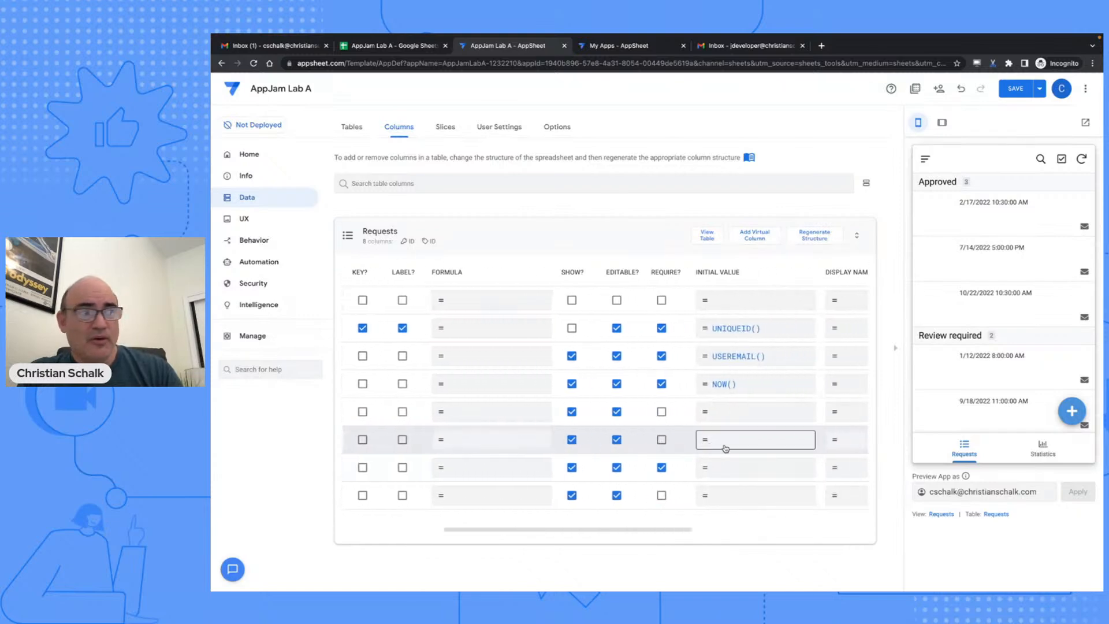
- Enter "Review required" as the Status column's Initial Value expression and save it
click(725, 448)
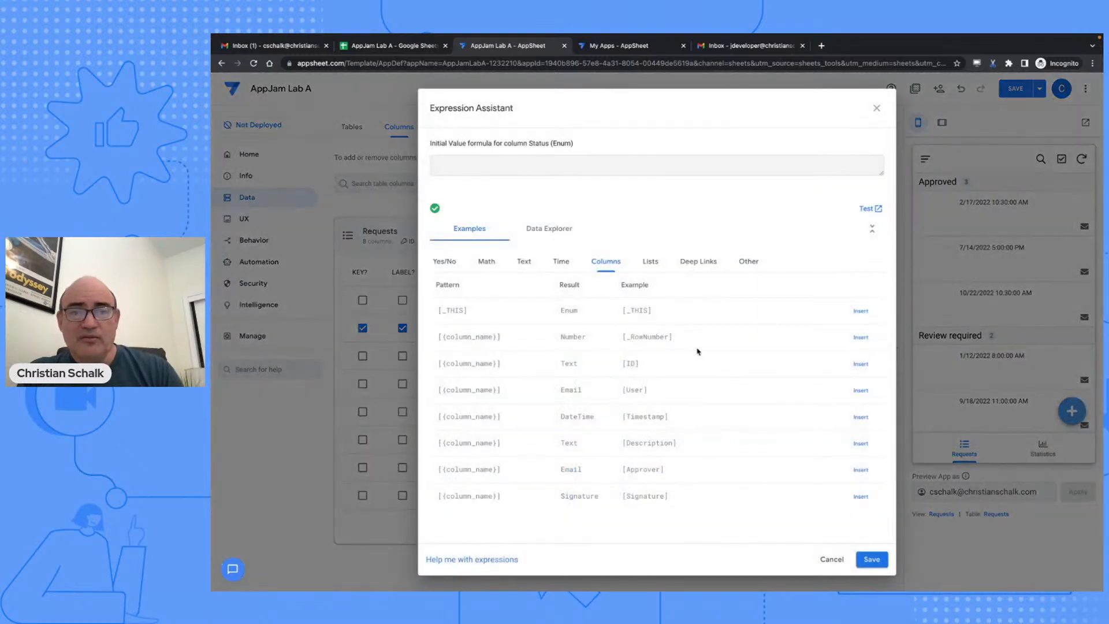
text(")
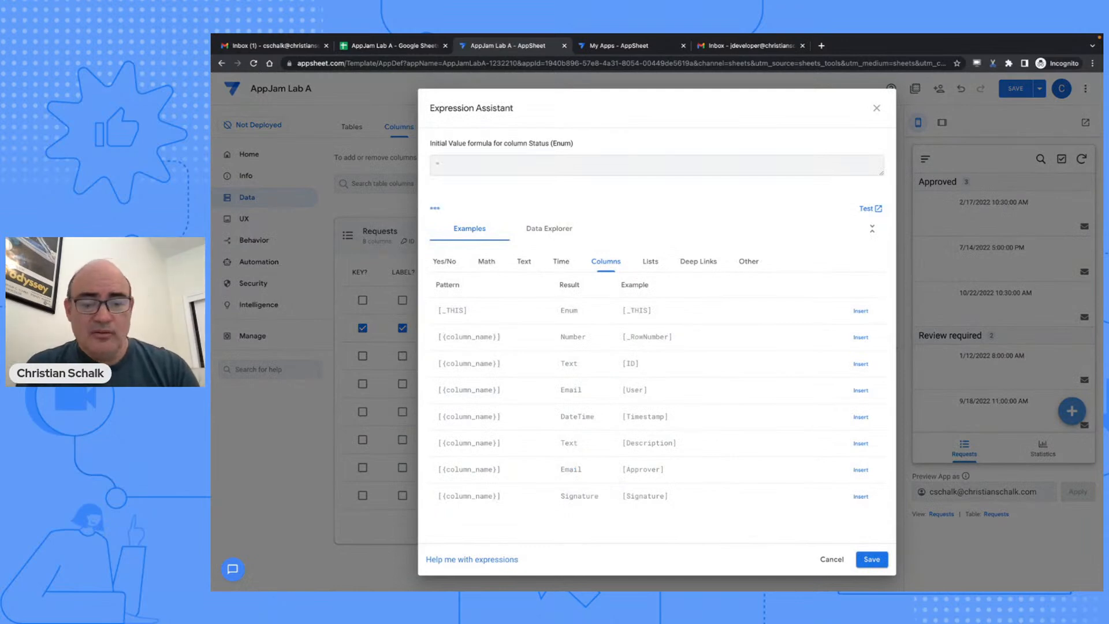
text(Review required)
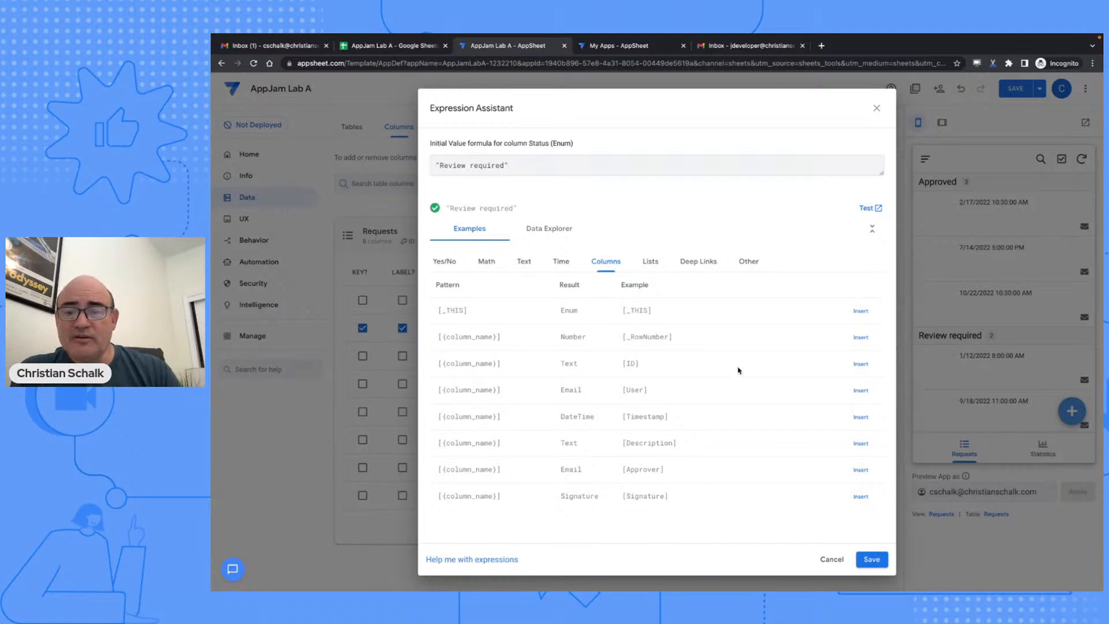
click(875, 562)
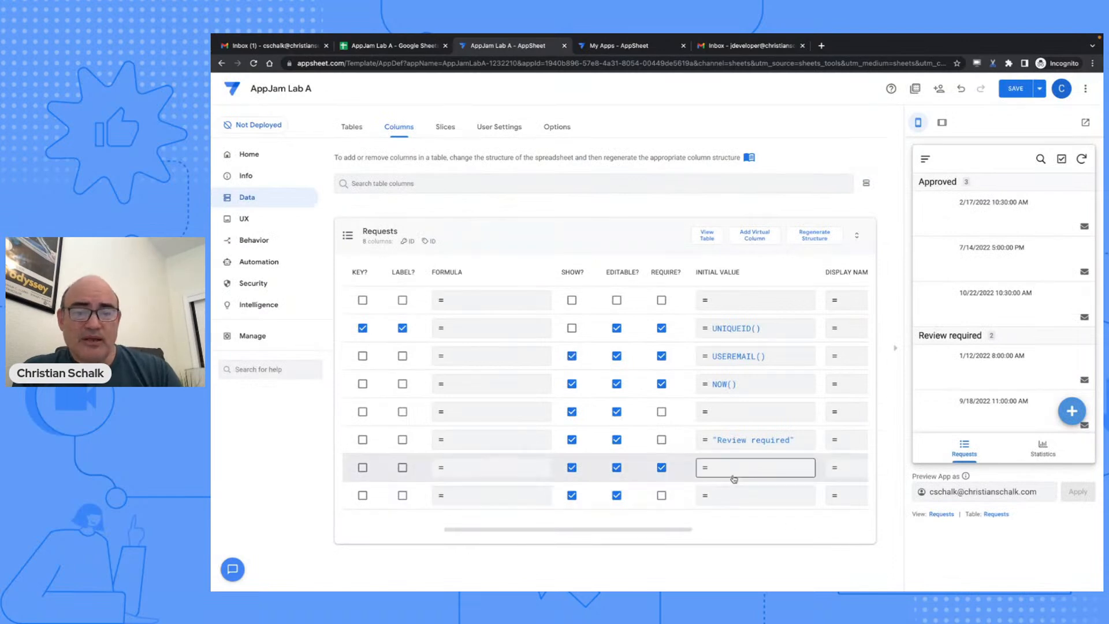
scroll(734, 479, left, 5)
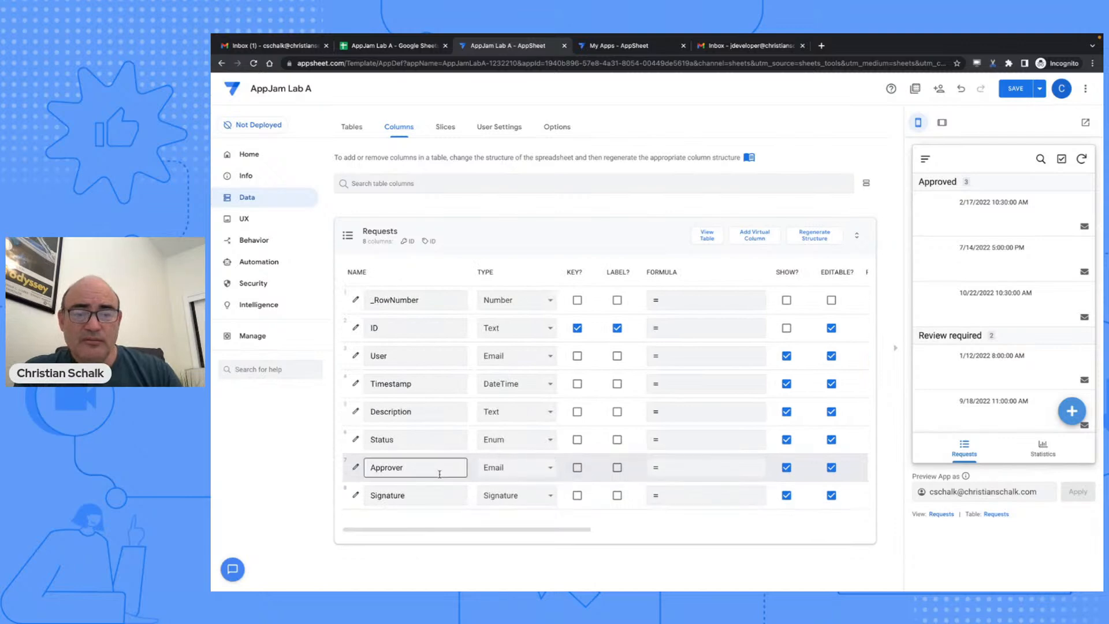
- Insert USEREMAIL() from the Expression Assistant's Other examples as Approver's initial value and save
scroll(633, 477, right, 5)
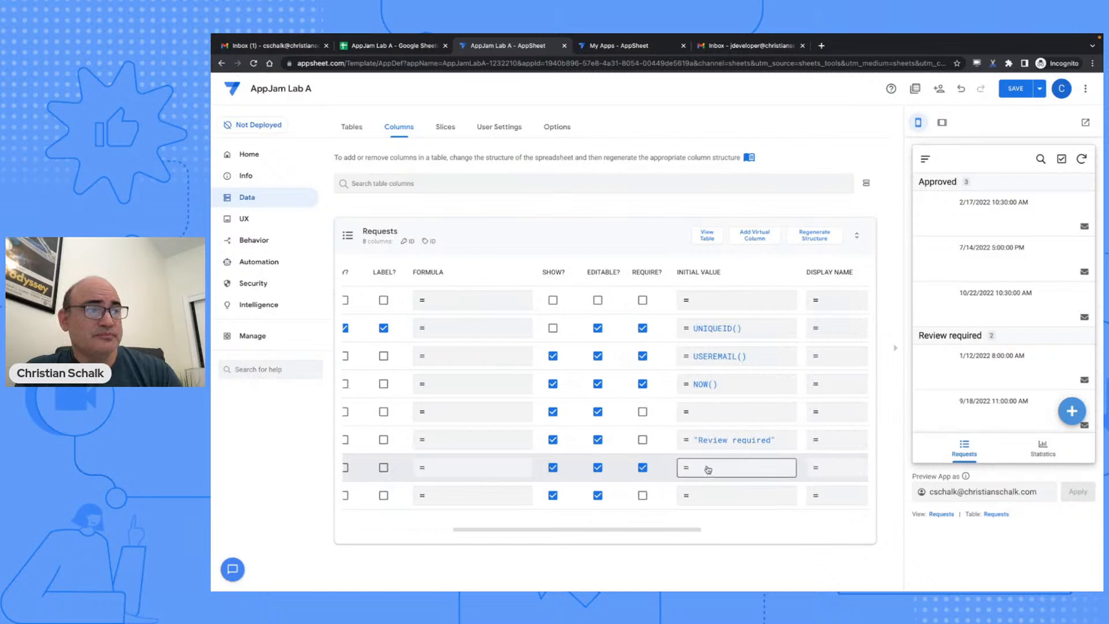
click(707, 469)
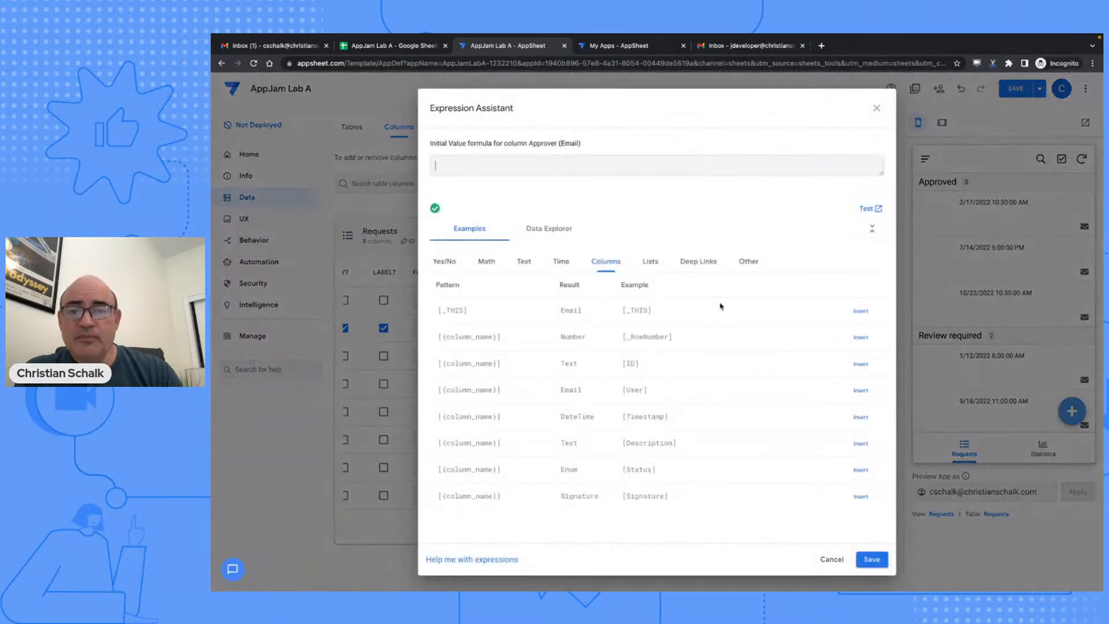
click(748, 263)
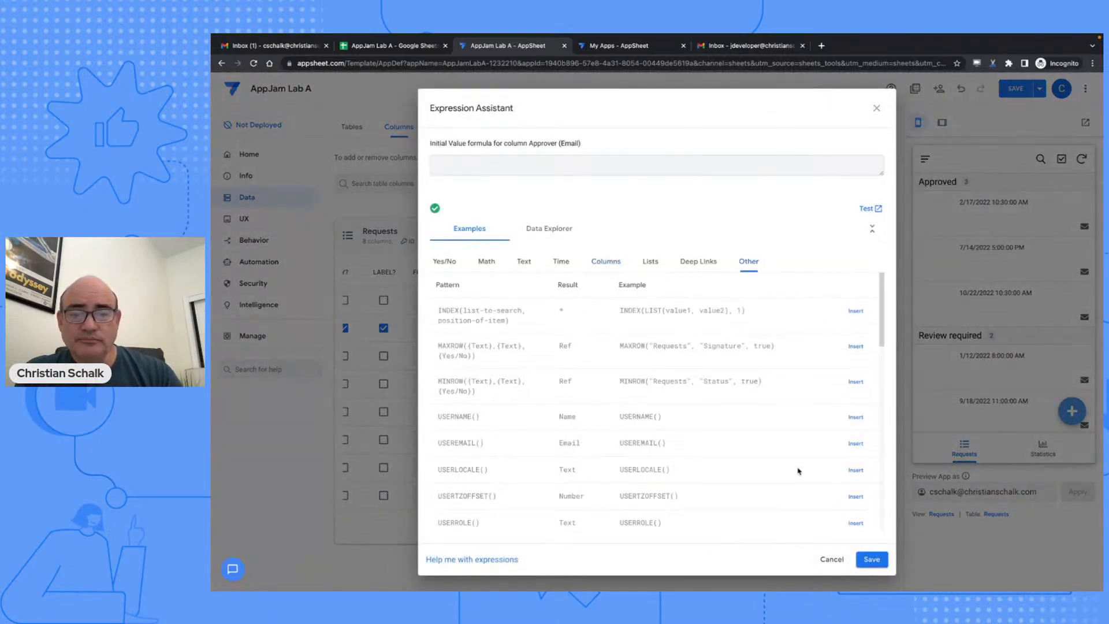
click(857, 444)
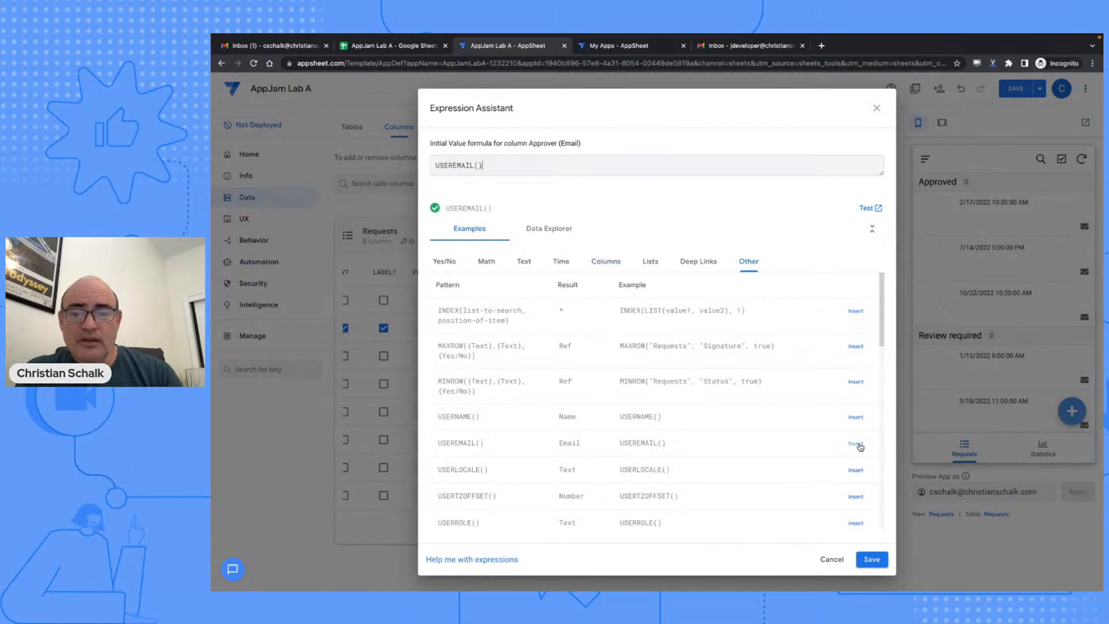
click(871, 559)
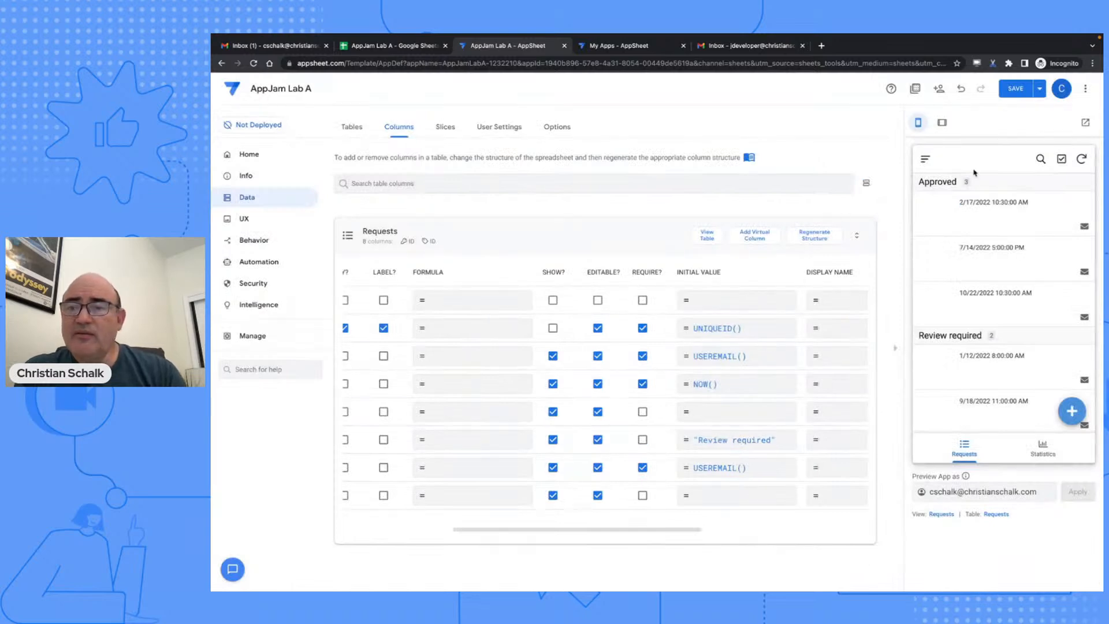
- Save the column changes, collapse Requests, and show the app's tables overview
click(1015, 88)
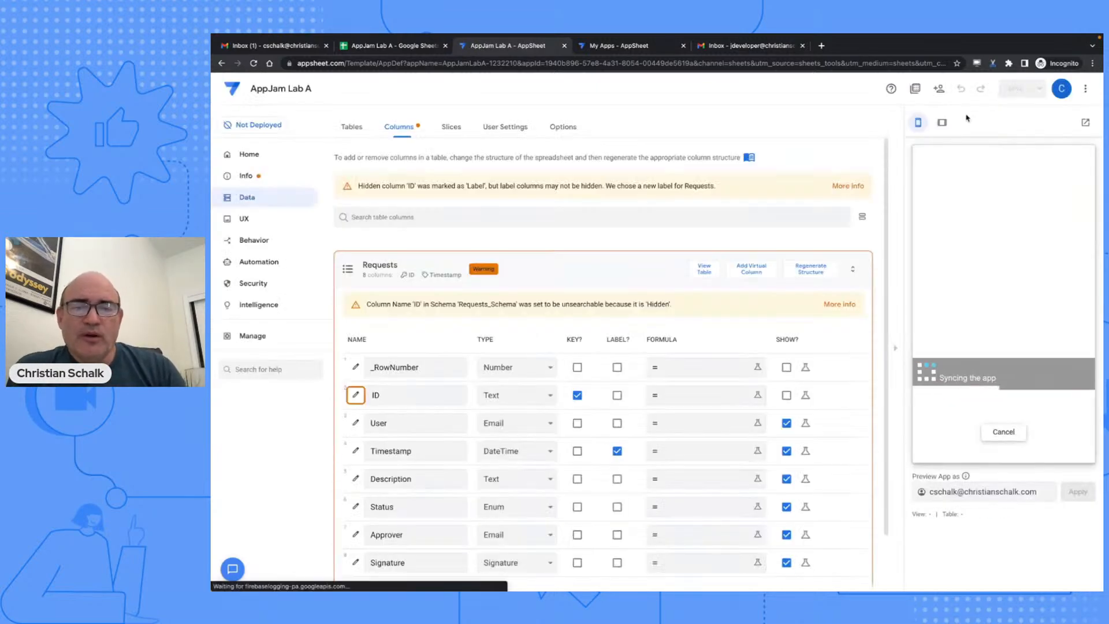
click(577, 270)
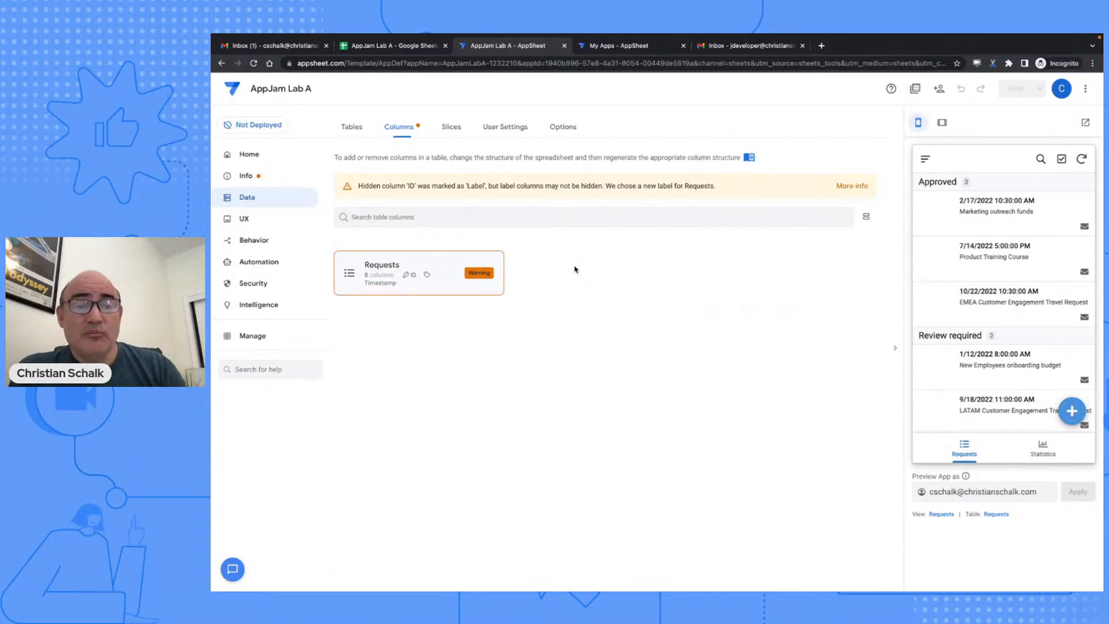
click(347, 127)
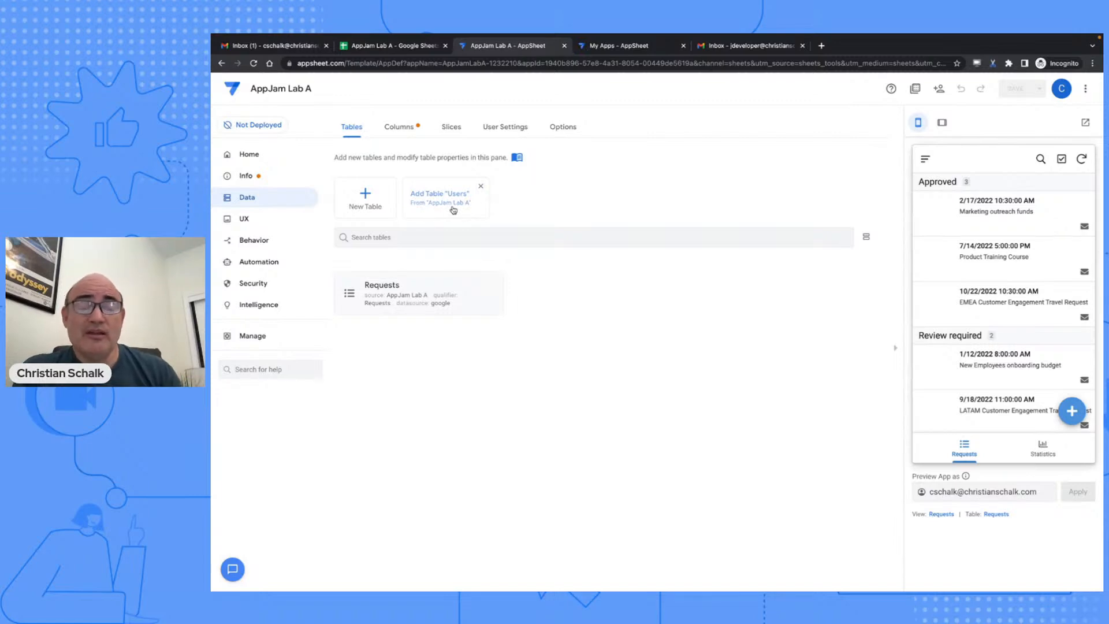
- Check the Users sheet's data in the AppJam Lab A spreadsheet, then return to the Requests sheet
click(379, 46)
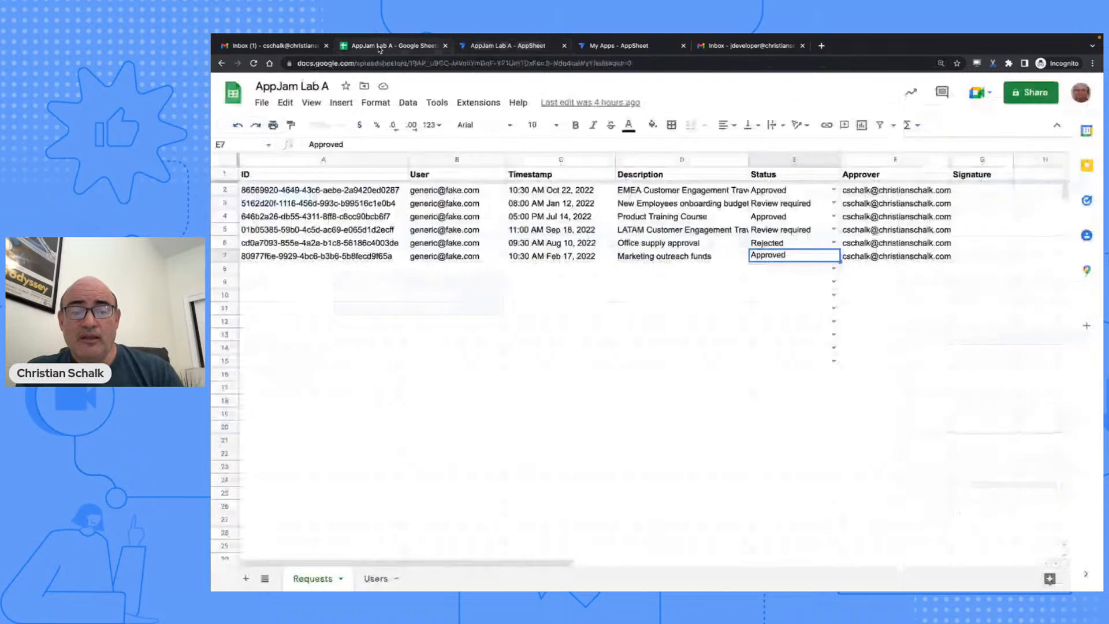
click(371, 578)
click(311, 578)
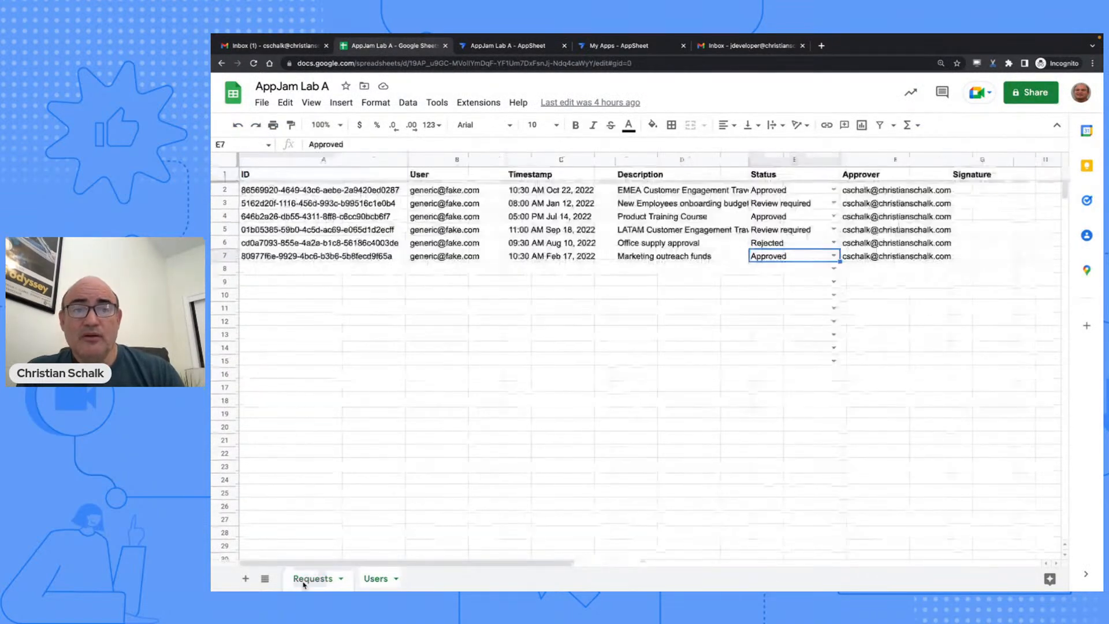
- Back in AppSheet, add the Users sheet as a table and view the Requests columns again
click(503, 46)
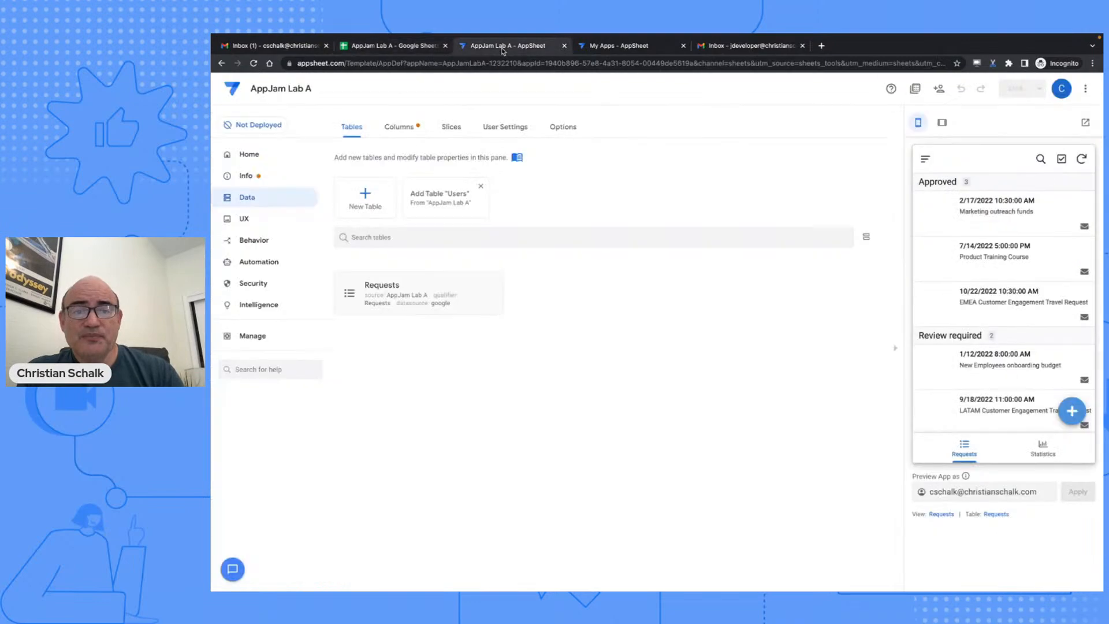
click(449, 191)
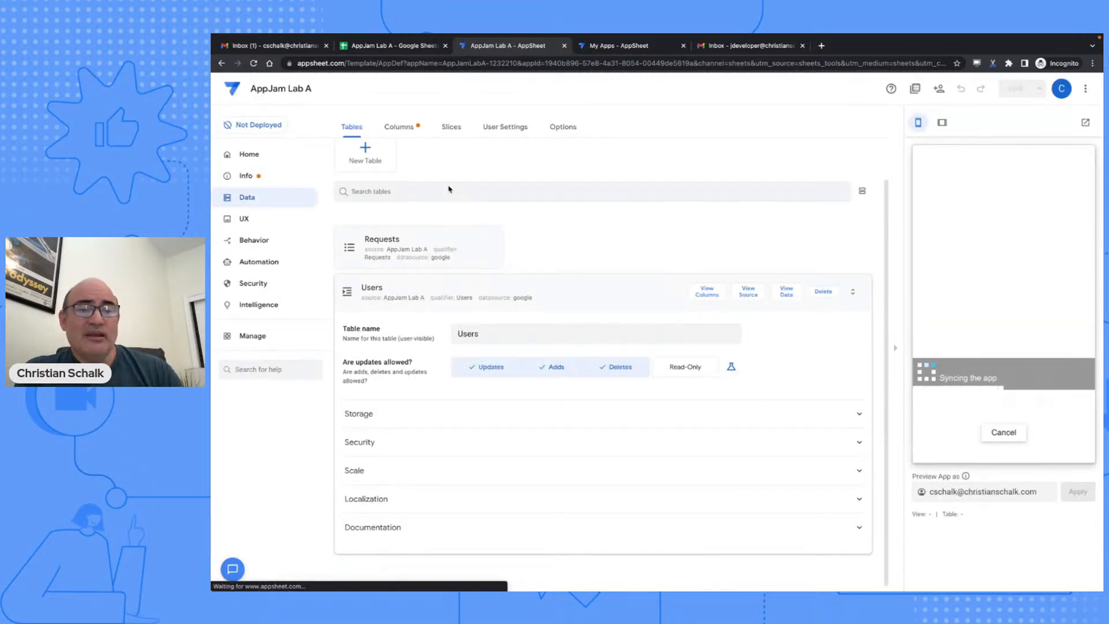
click(465, 235)
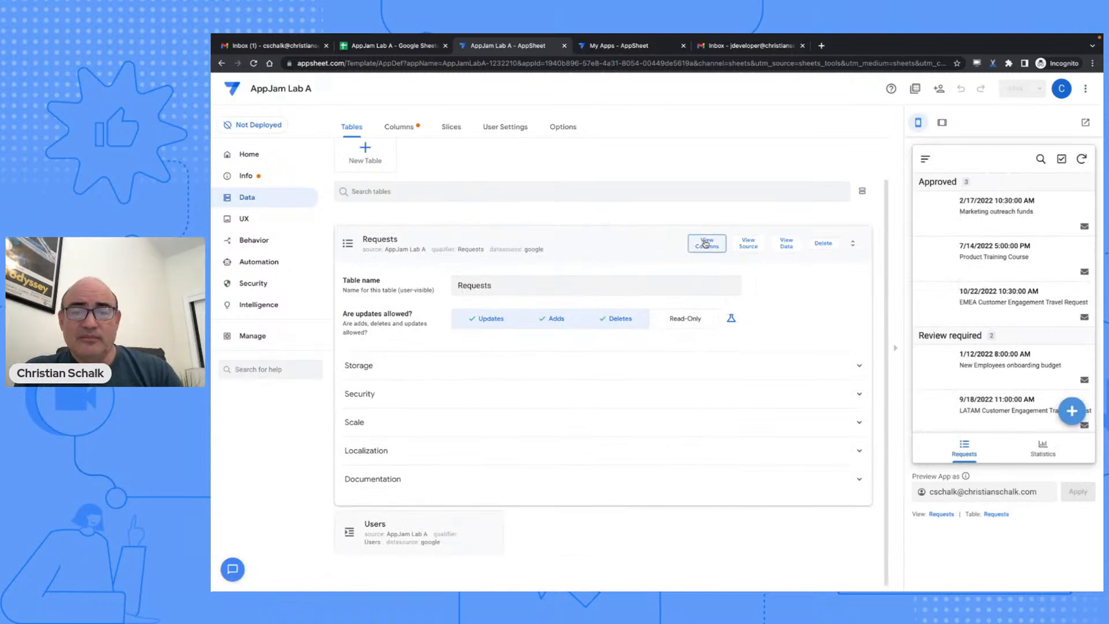
click(705, 244)
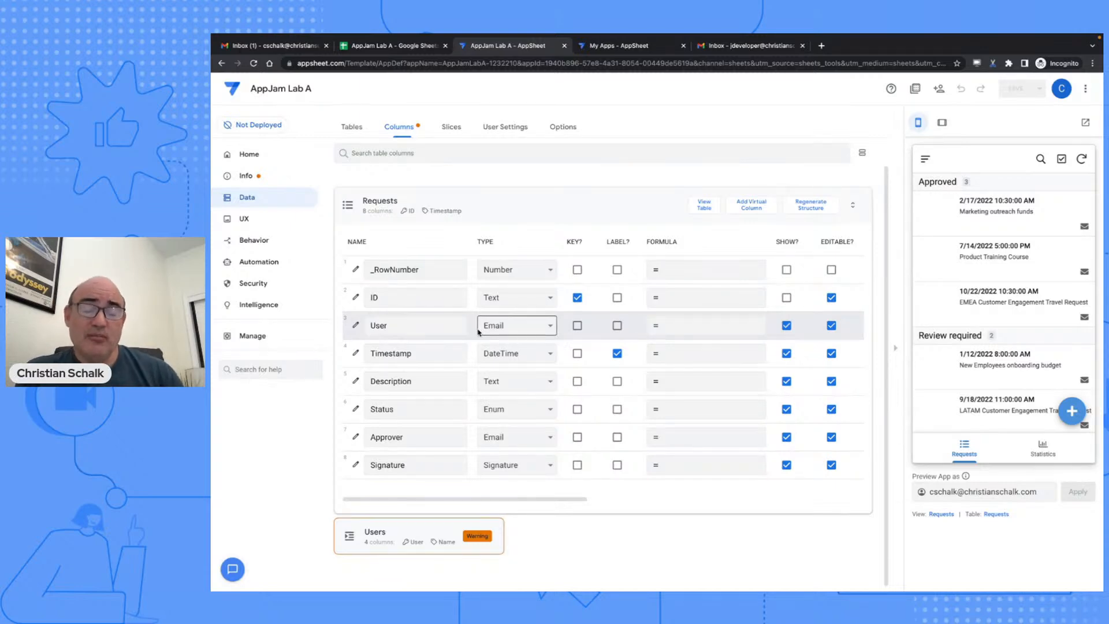
- Make the Requests User column a Ref to the Users table, then list the Users table's columns
click(516, 327)
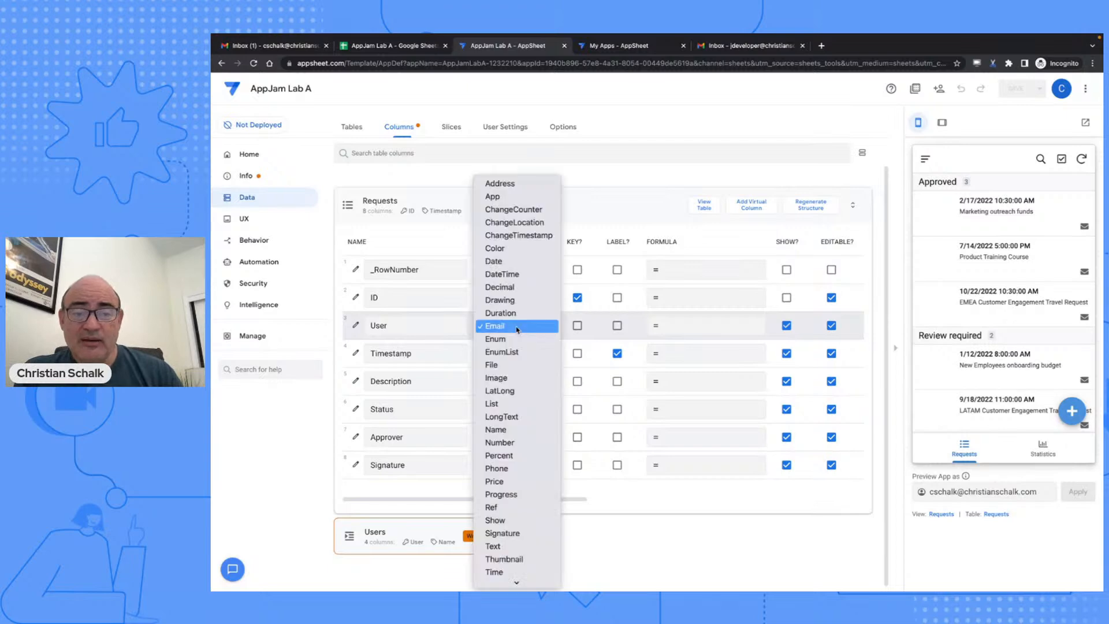
click(516, 507)
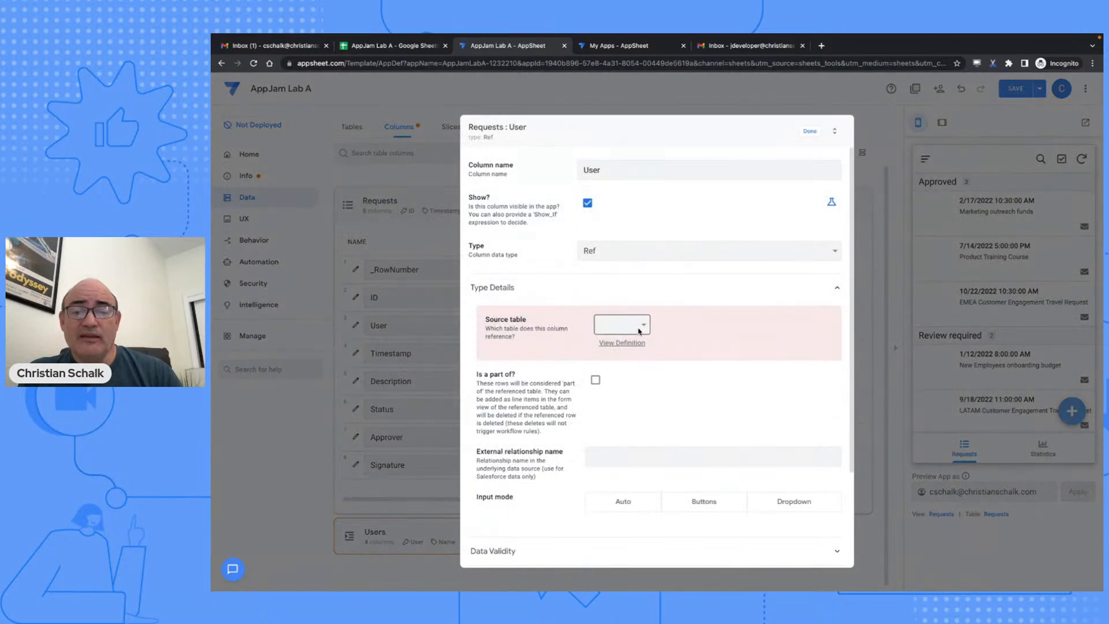
click(620, 325)
click(617, 351)
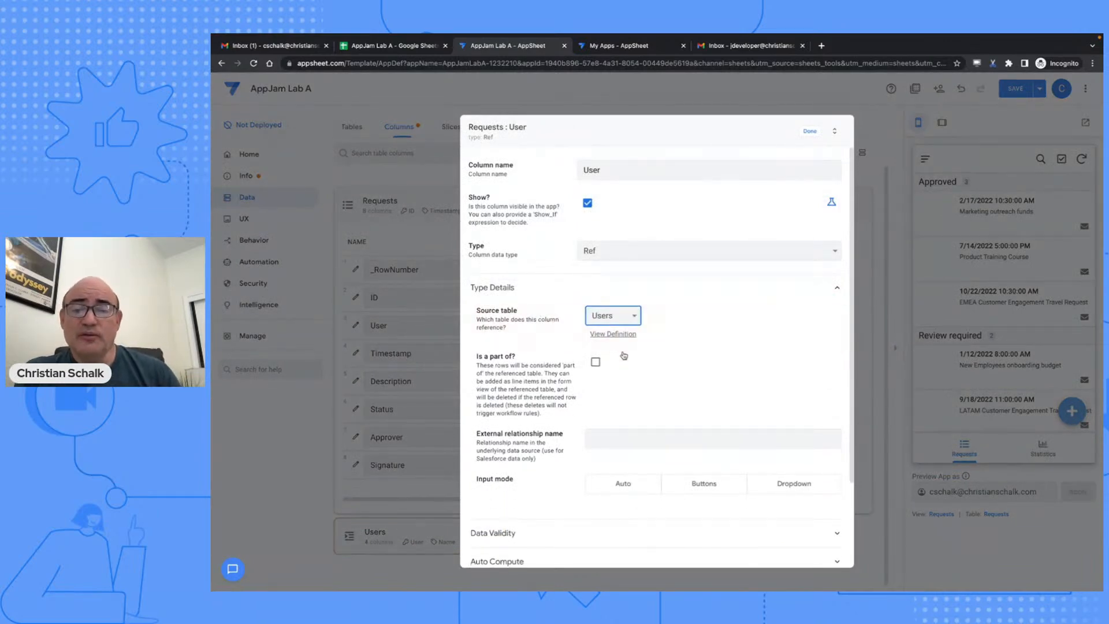
click(804, 132)
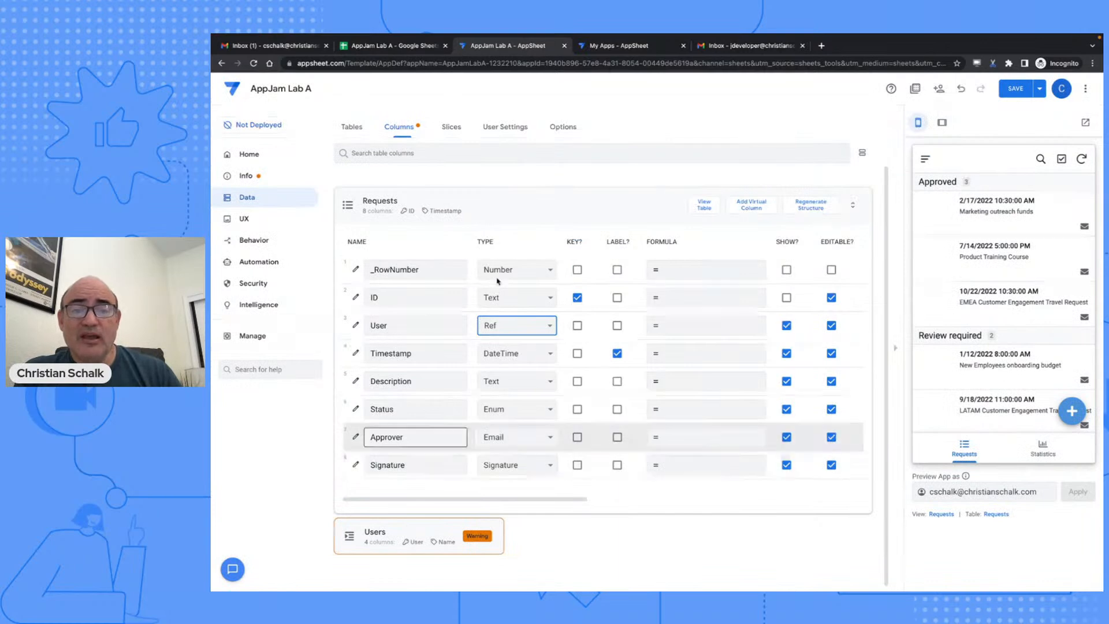
click(426, 528)
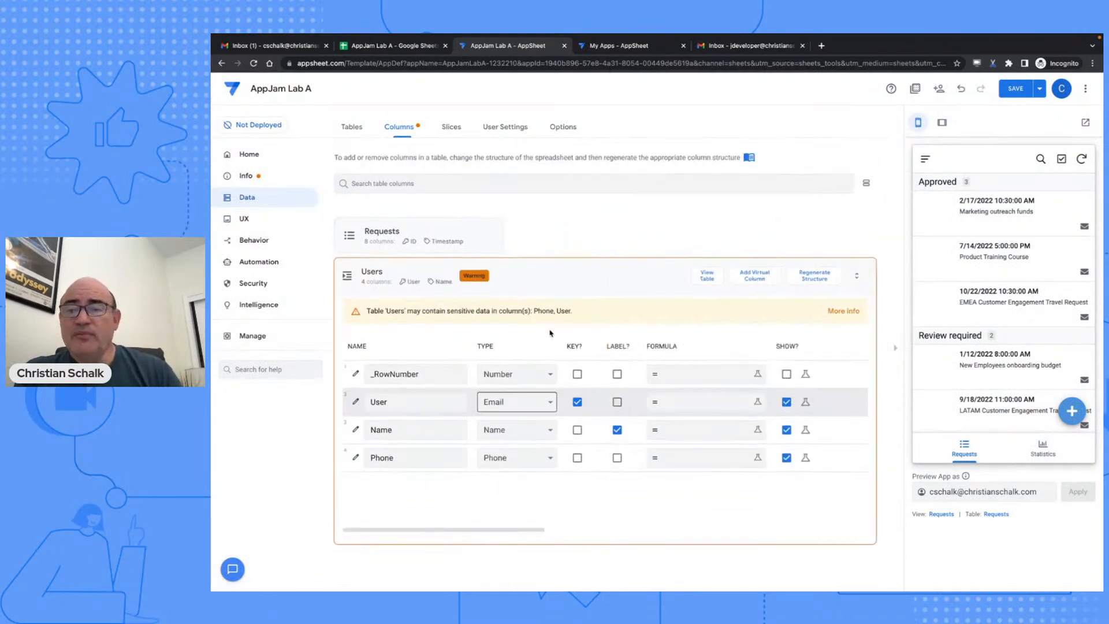
- Save the app, then collapse the Users table showing its new Related Requests column
click(1016, 90)
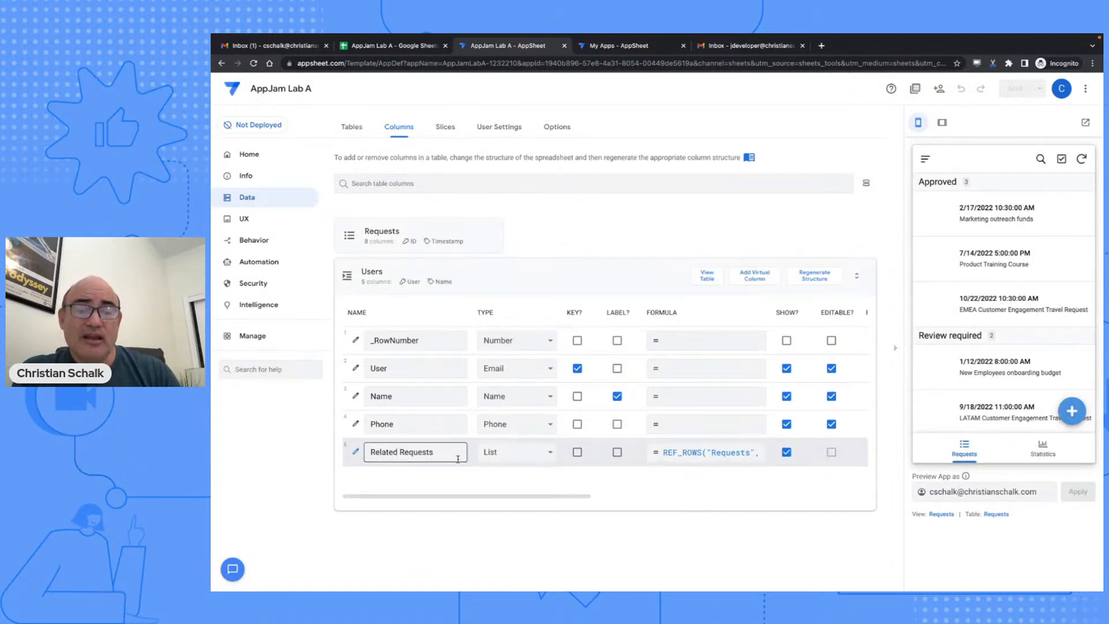
click(549, 276)
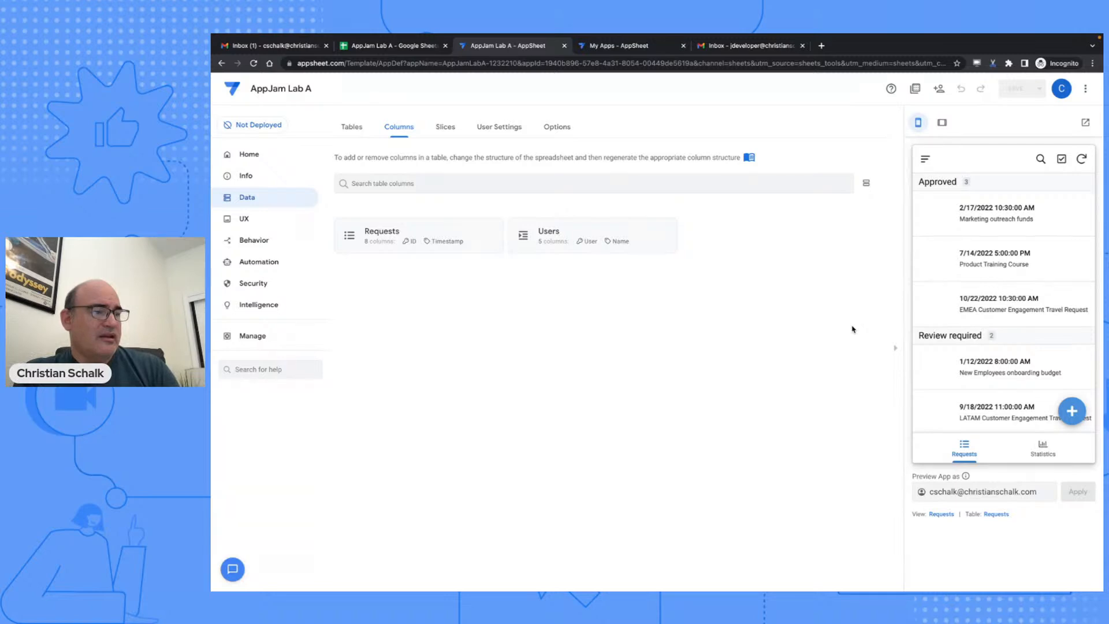
- Add a new slice on the Requests table and name it 'Review required'
click(445, 129)
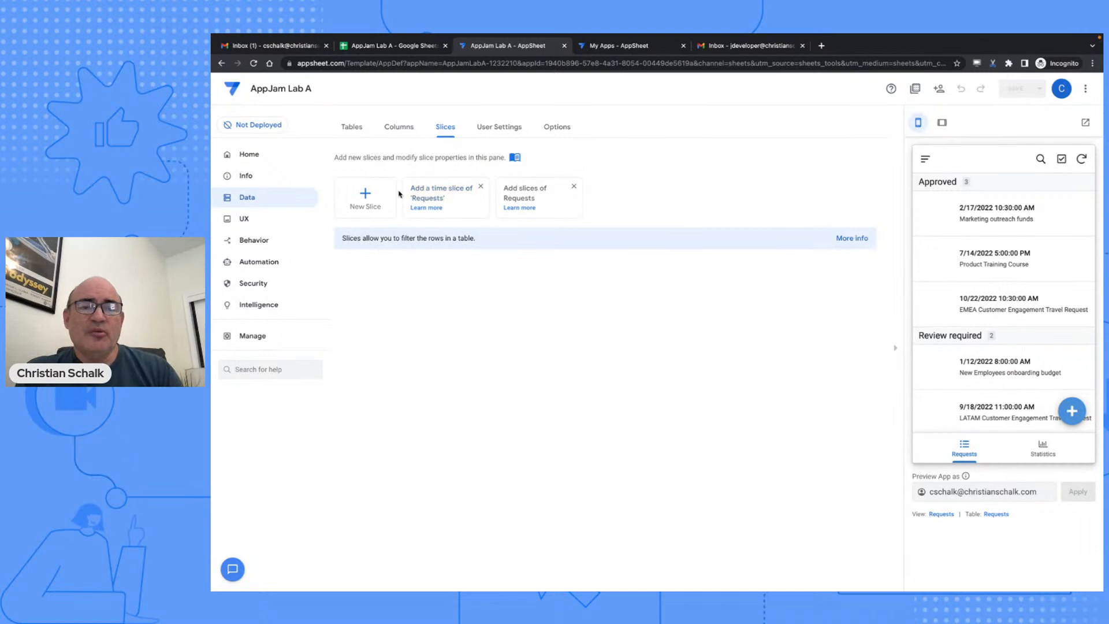
click(370, 197)
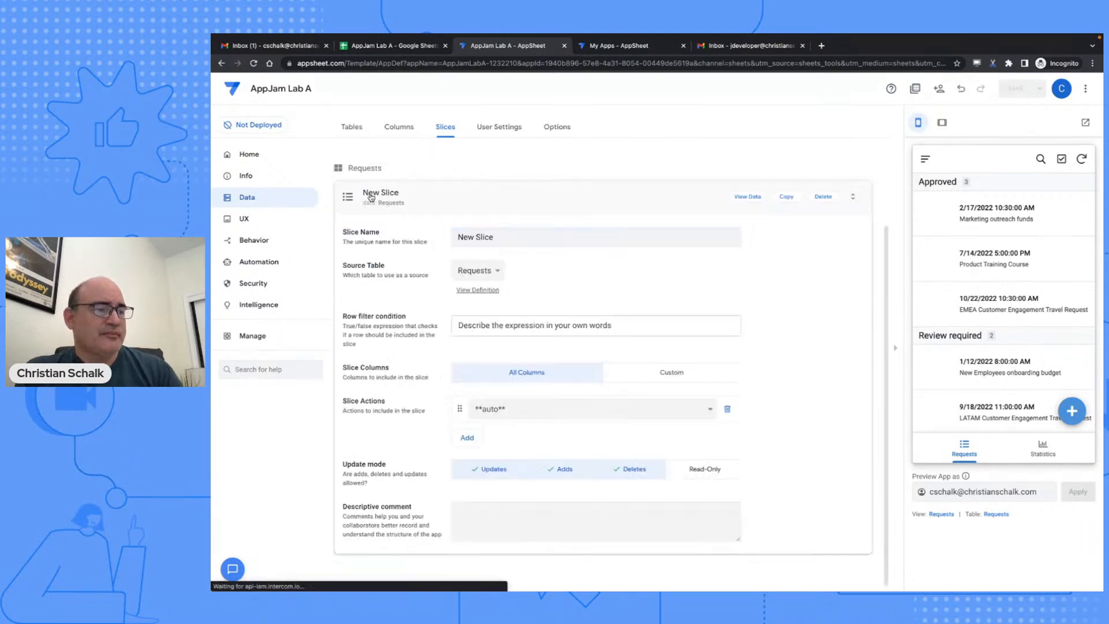
triple_click(479, 239)
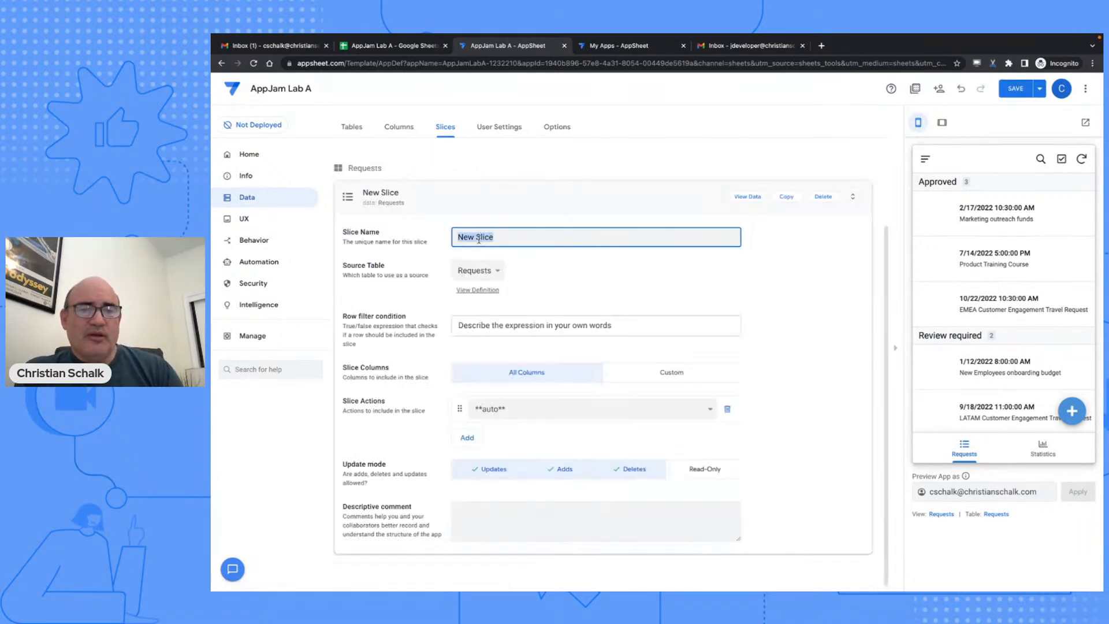
text(Rel)
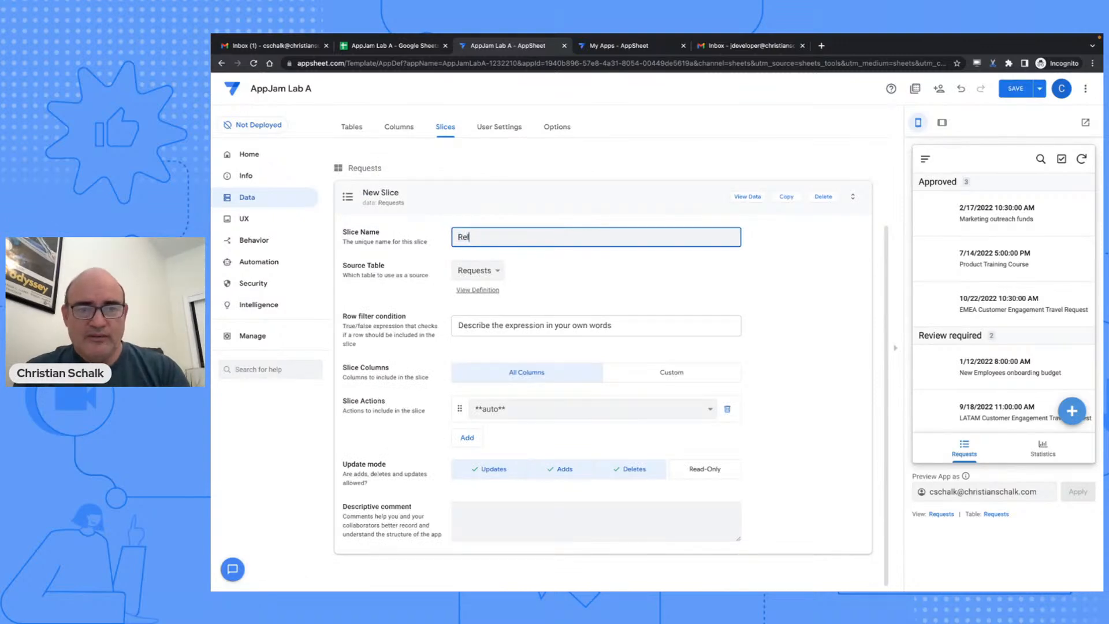
text(ated Requests)
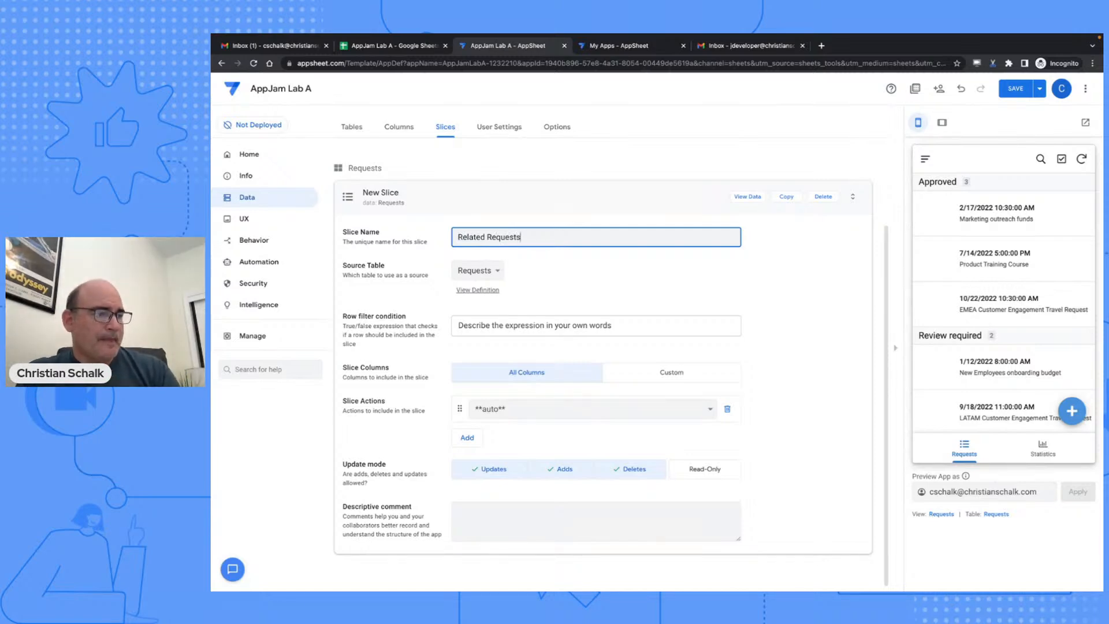
triple_click(474, 235)
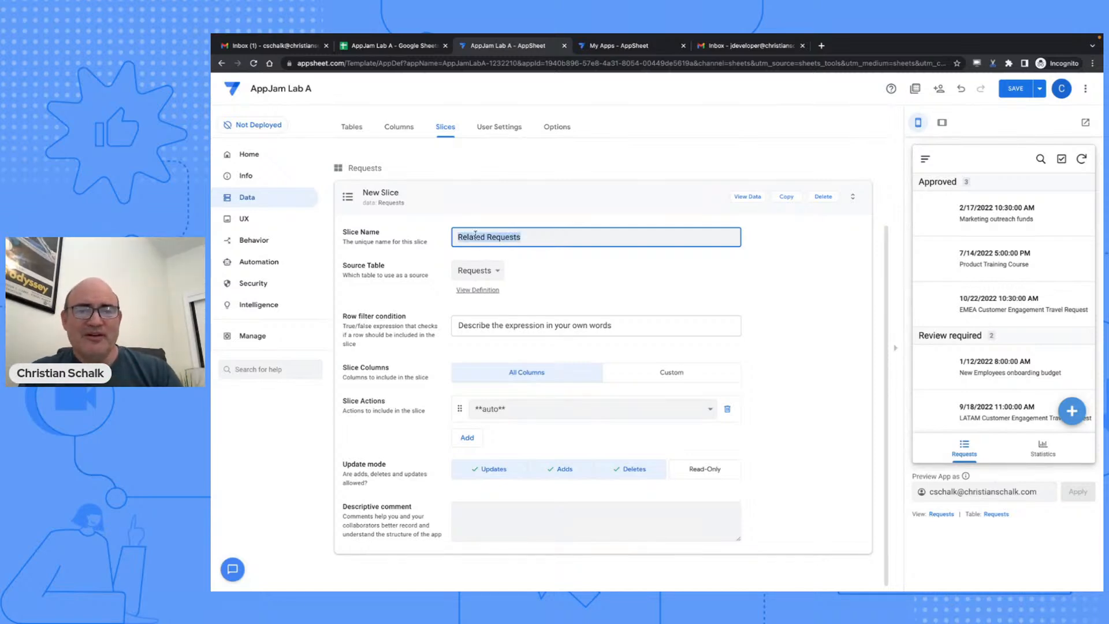
text(Rev iew)
key(BackSpace)
key(BackSpace)
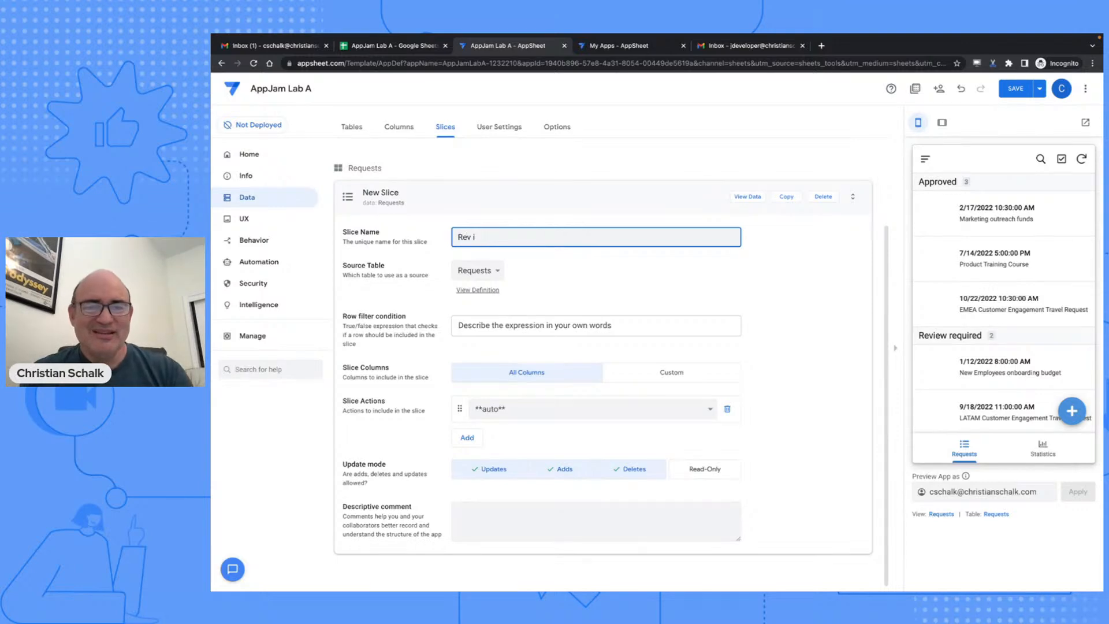
text(ew erqui)
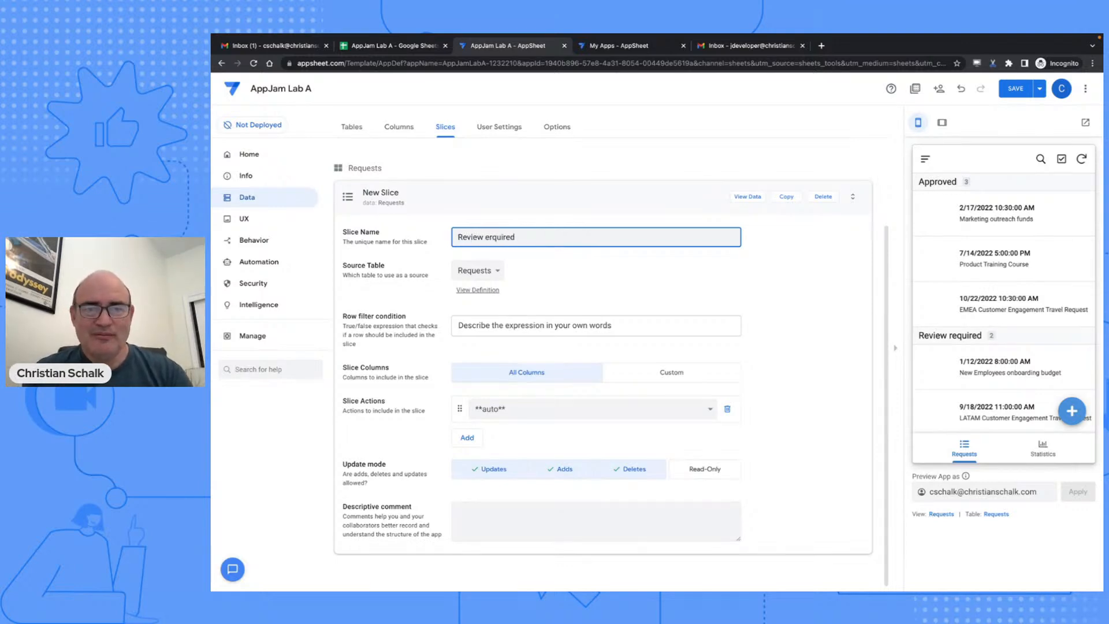
text(re)
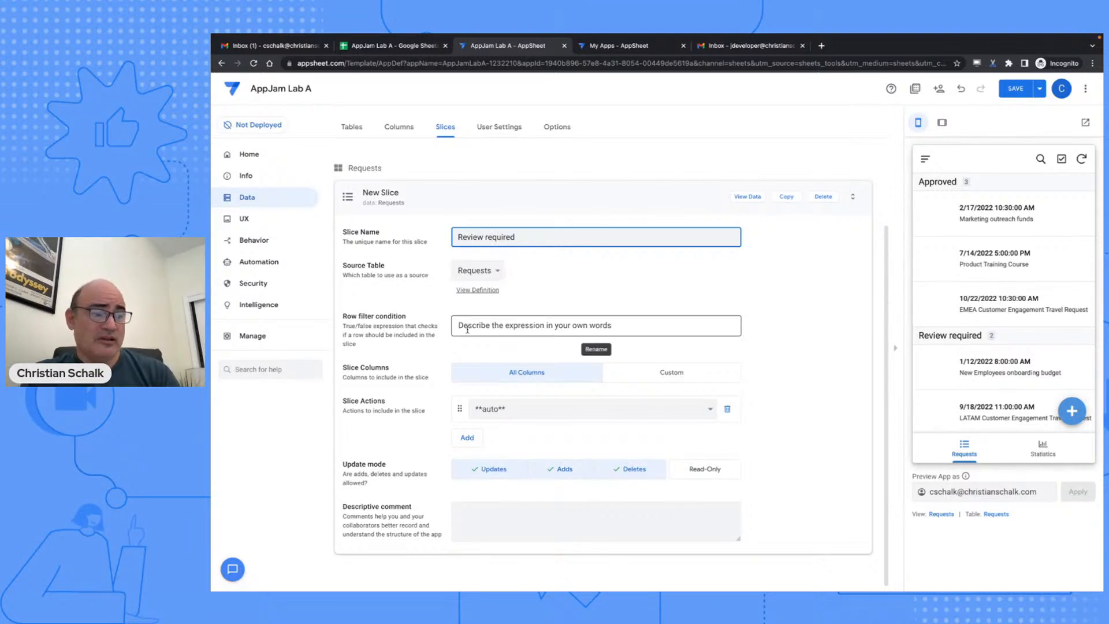
- Filter the slice to [Status] = "Review required", save the app, and show the 02 UX slide
click(467, 327)
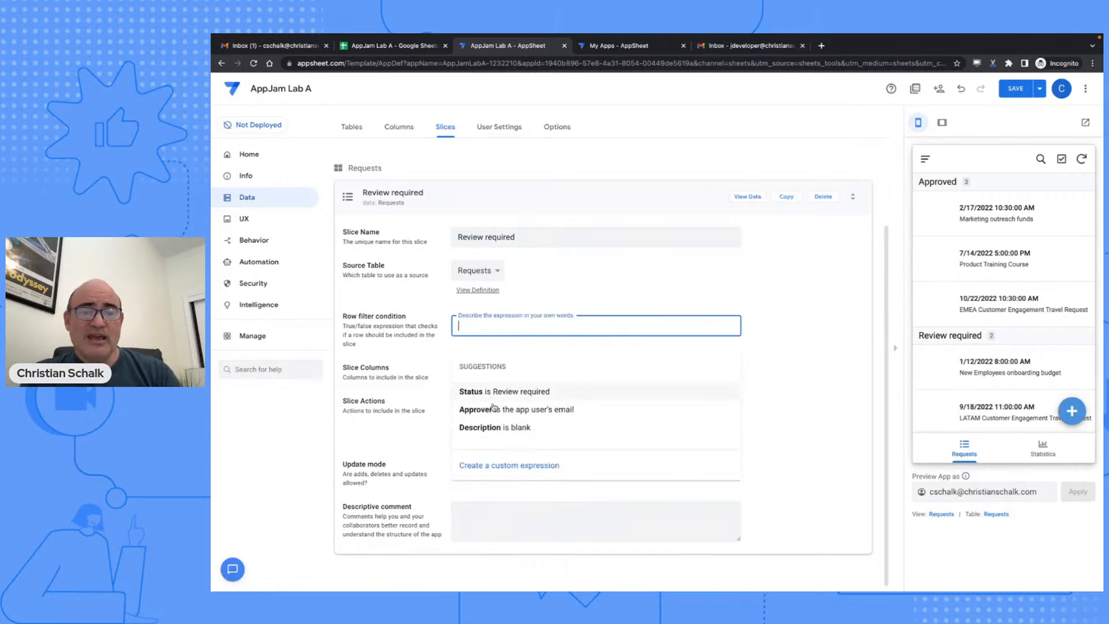
click(515, 391)
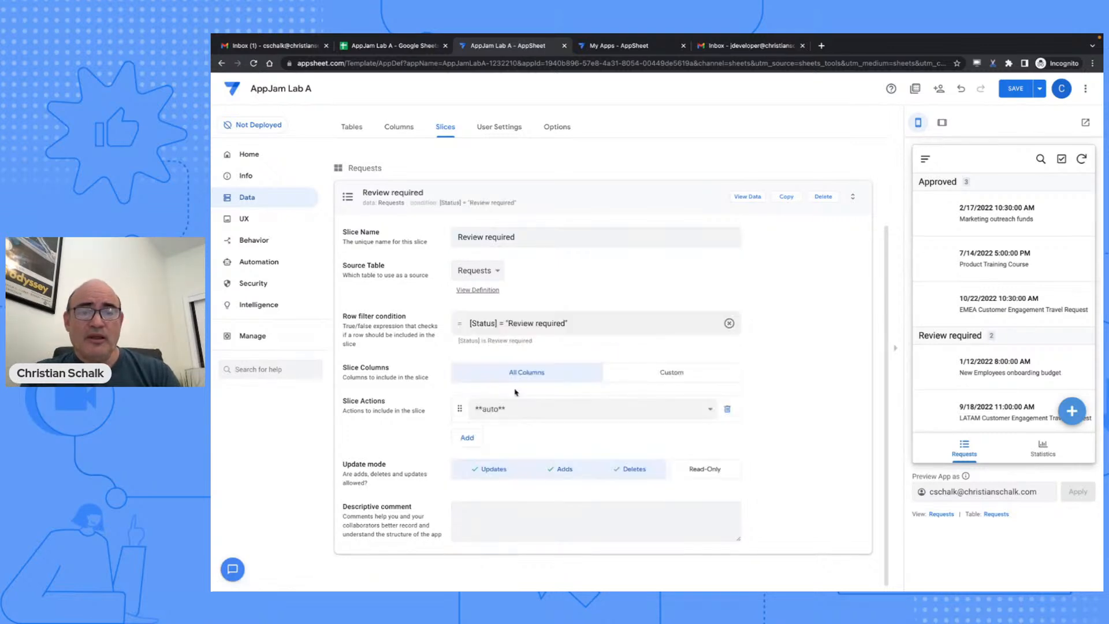
click(484, 325)
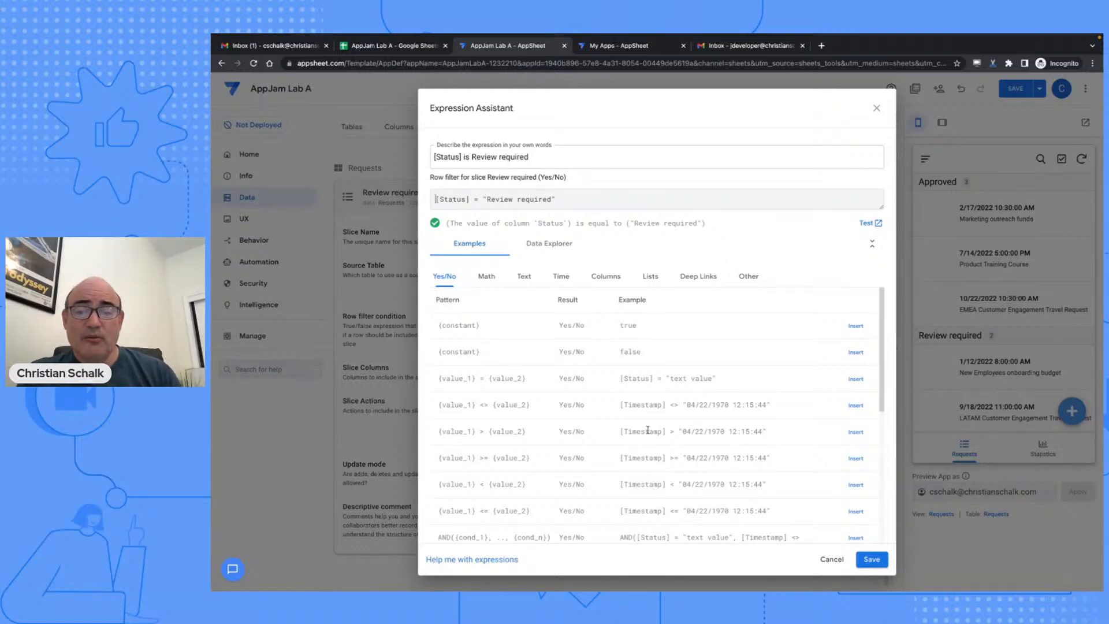
click(864, 559)
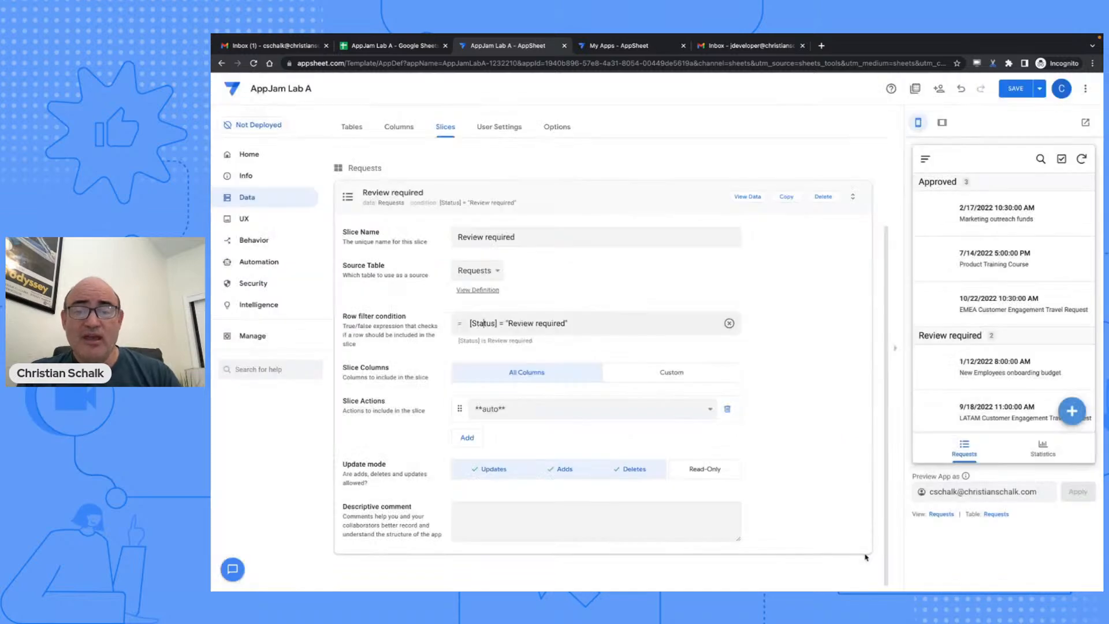
click(1009, 92)
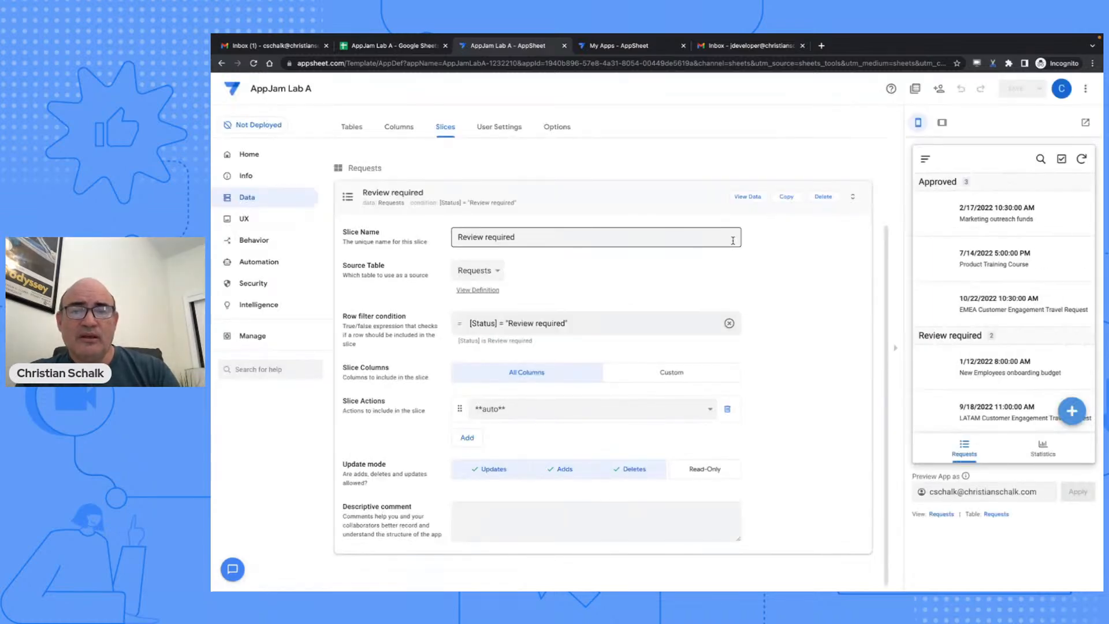
key(ctrl+Left)
key(Right)
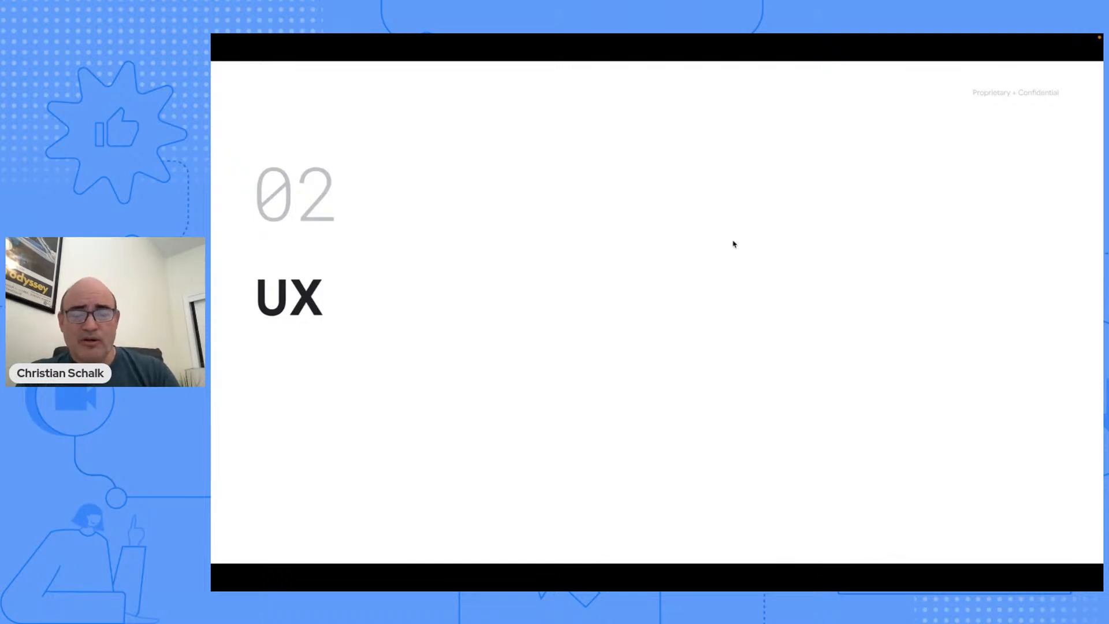
- Return to the AppSheet editor and open the UX views page
key(ctrl+Right)
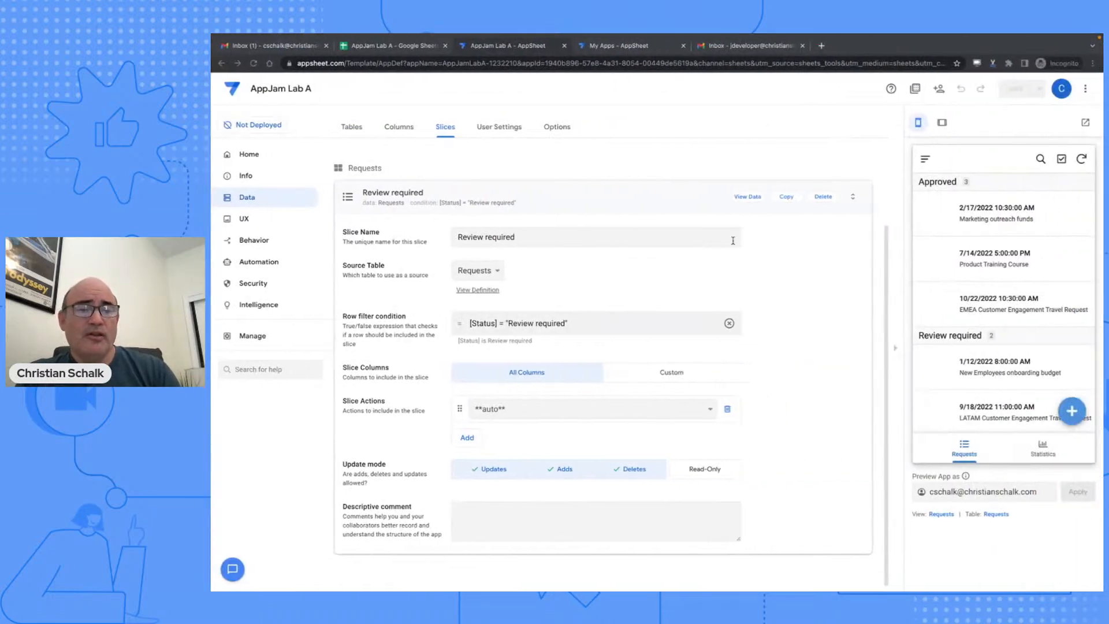
click(243, 219)
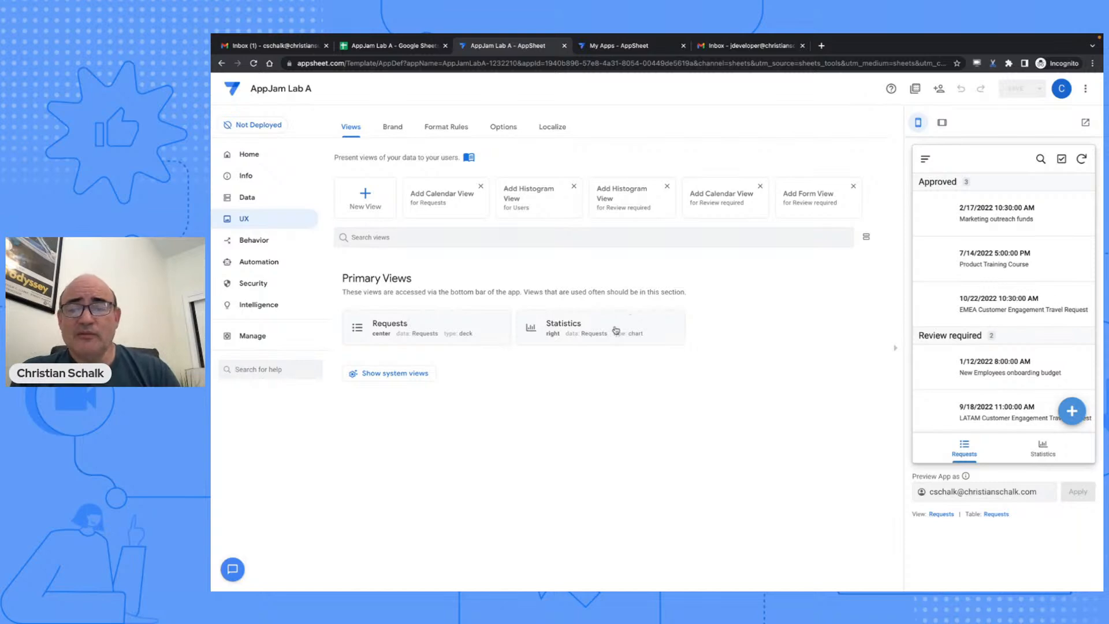
- Compare table and gallery, then set the Requests view type to card, save, and collapse it
click(1046, 453)
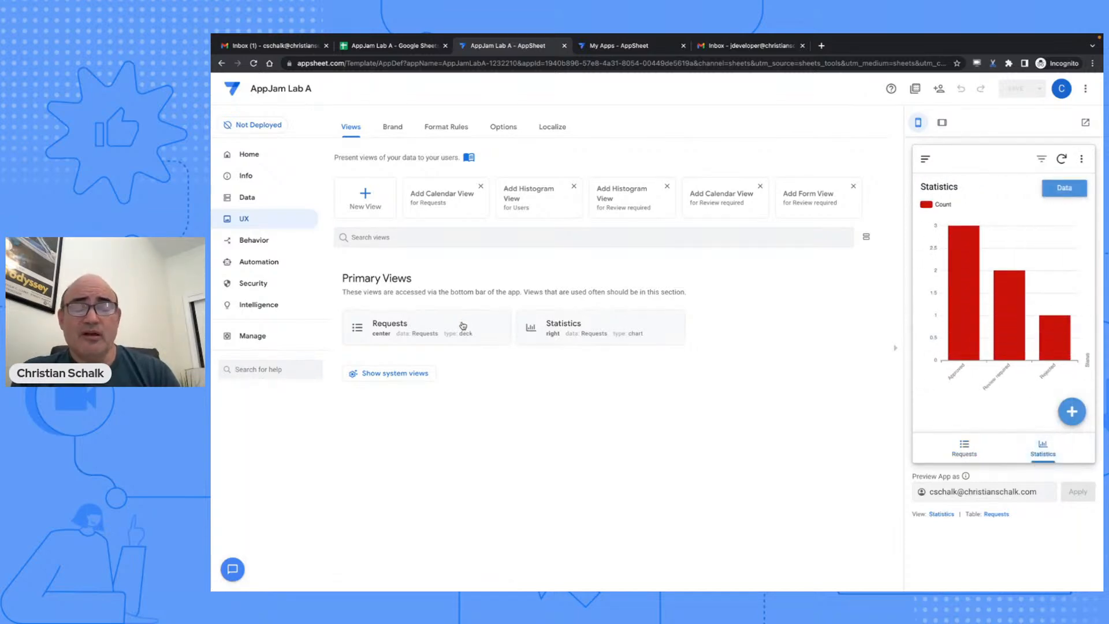
click(462, 326)
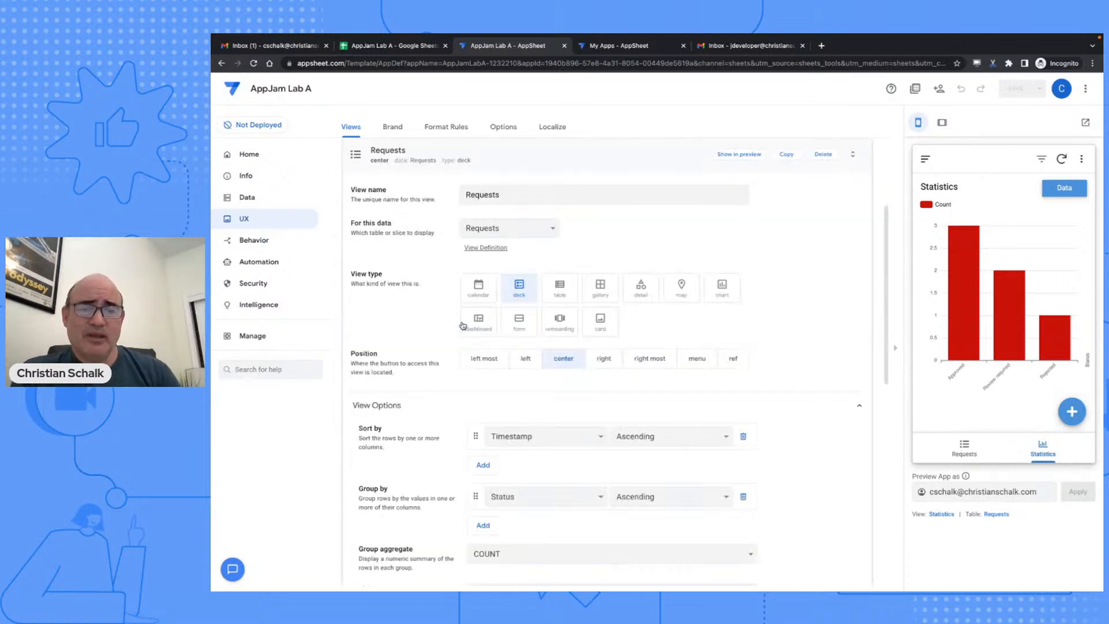
click(963, 450)
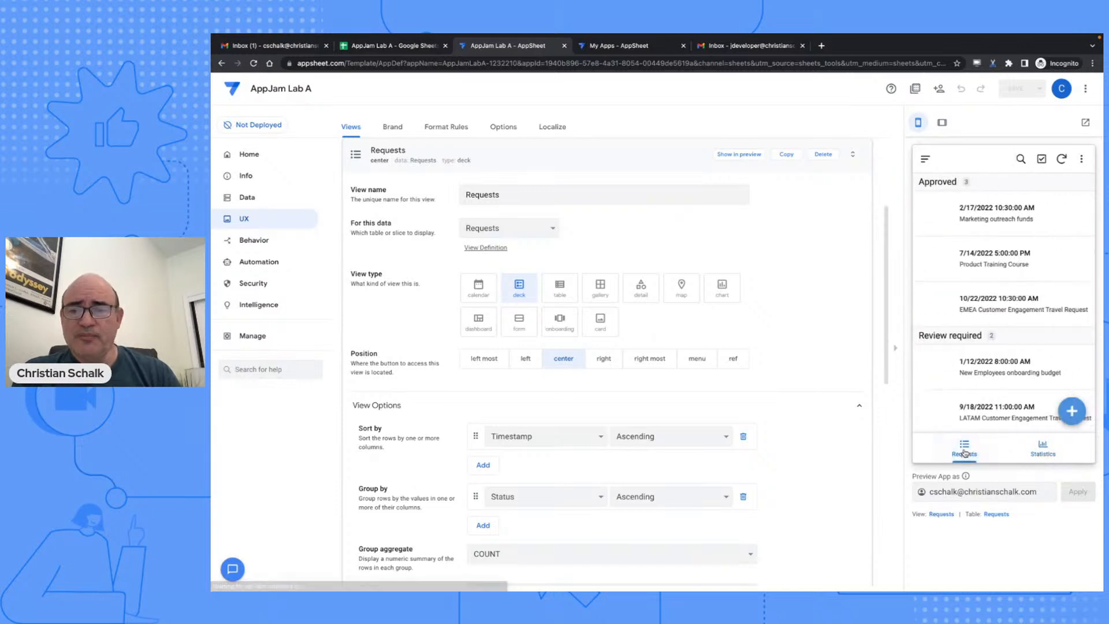
click(599, 322)
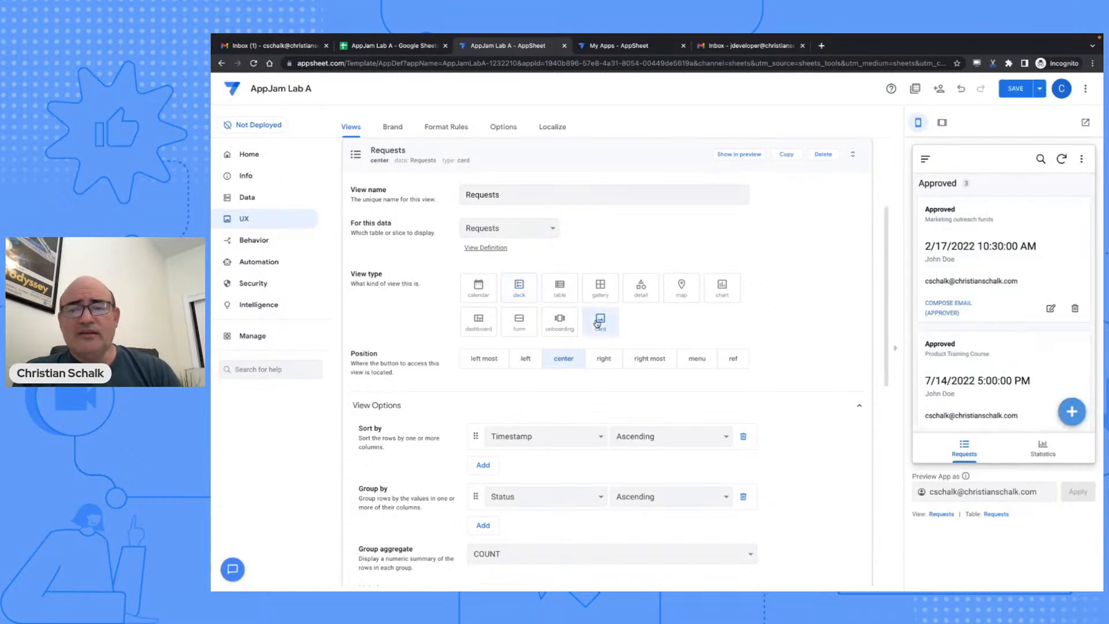
scroll(978, 249, down, 5)
scroll(979, 251, up, 5)
click(558, 291)
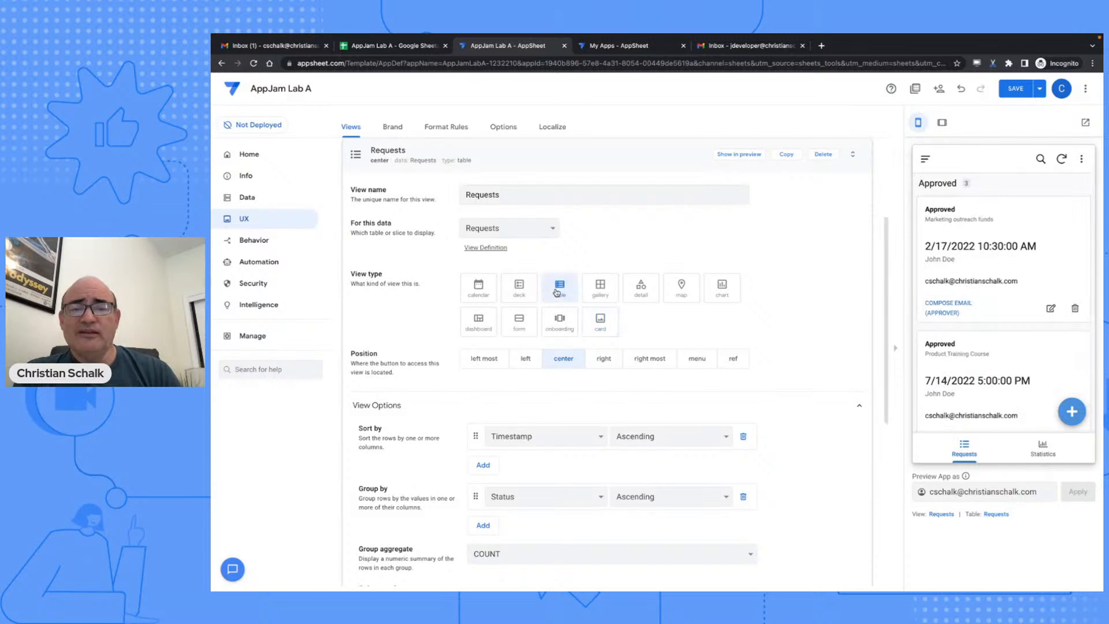
click(600, 286)
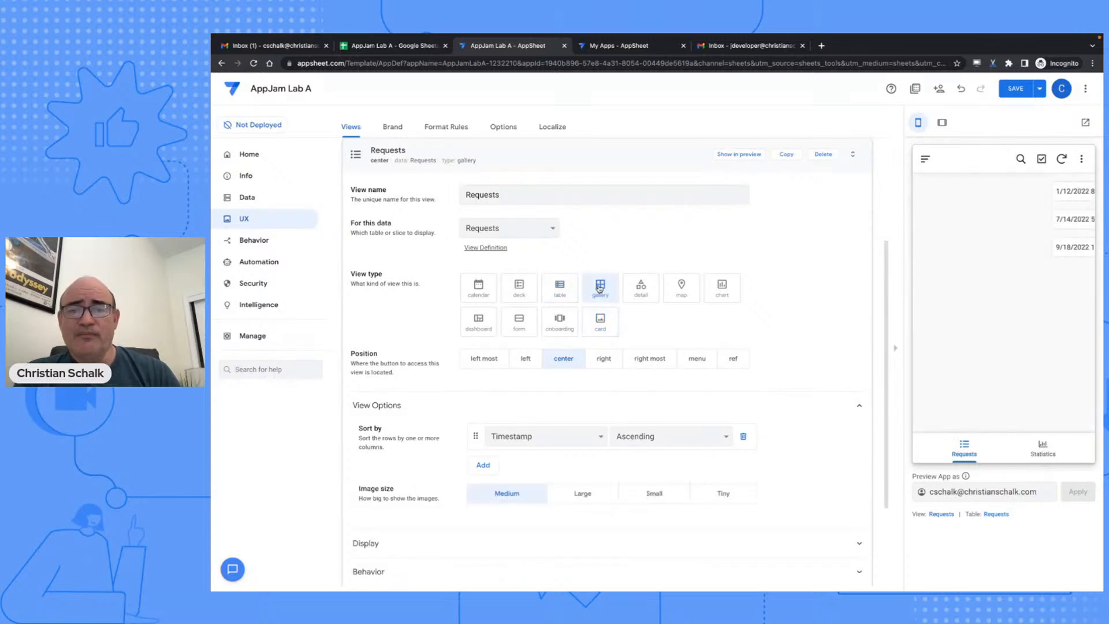
click(599, 324)
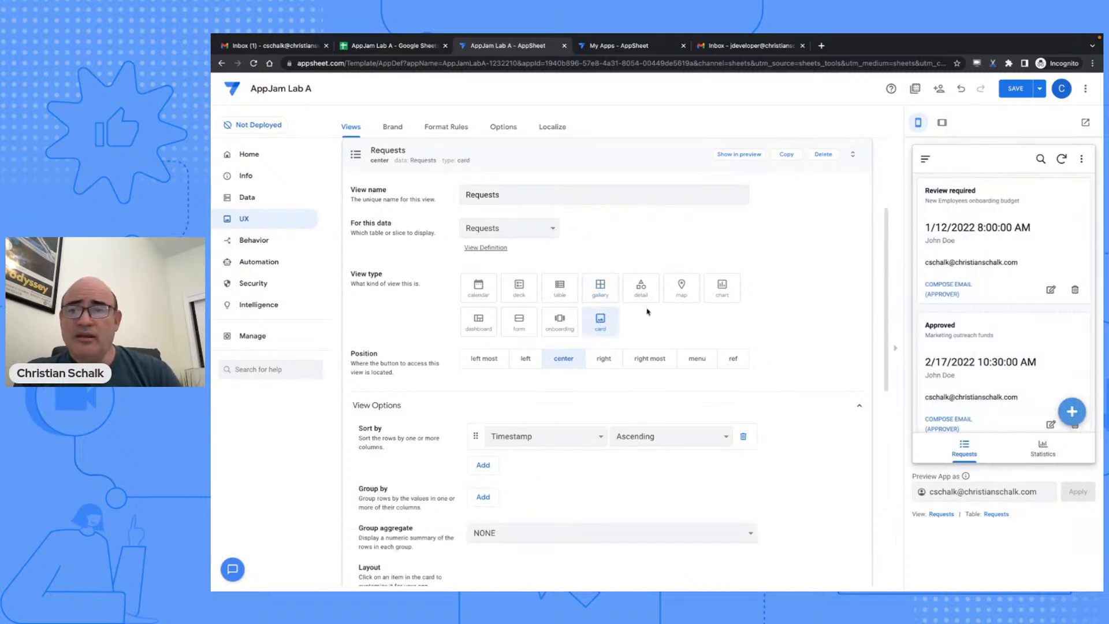
click(1012, 90)
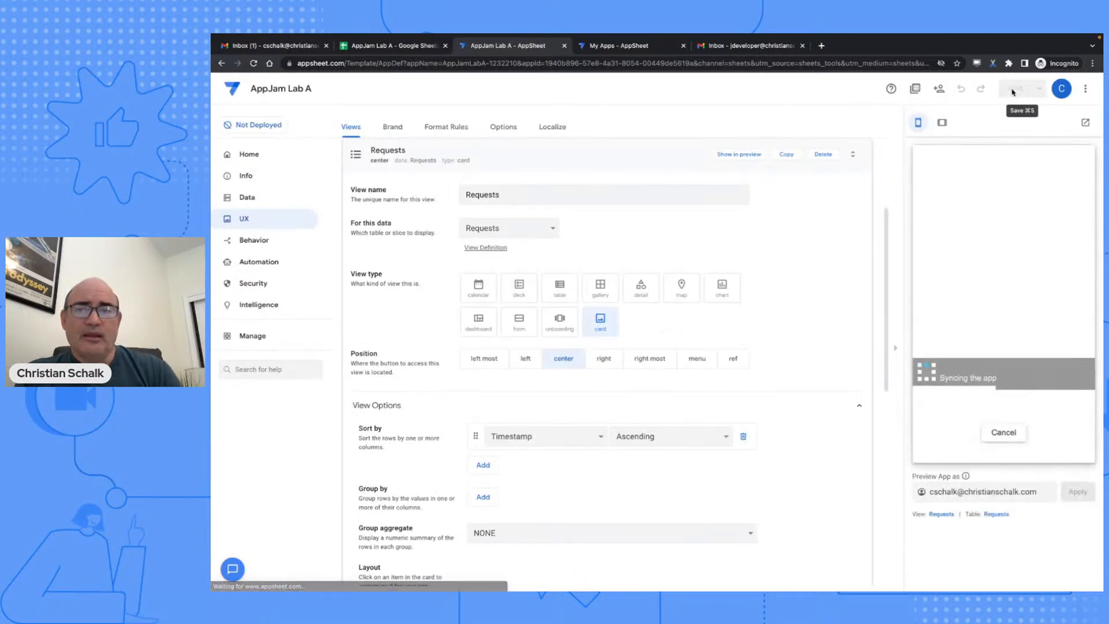
click(611, 157)
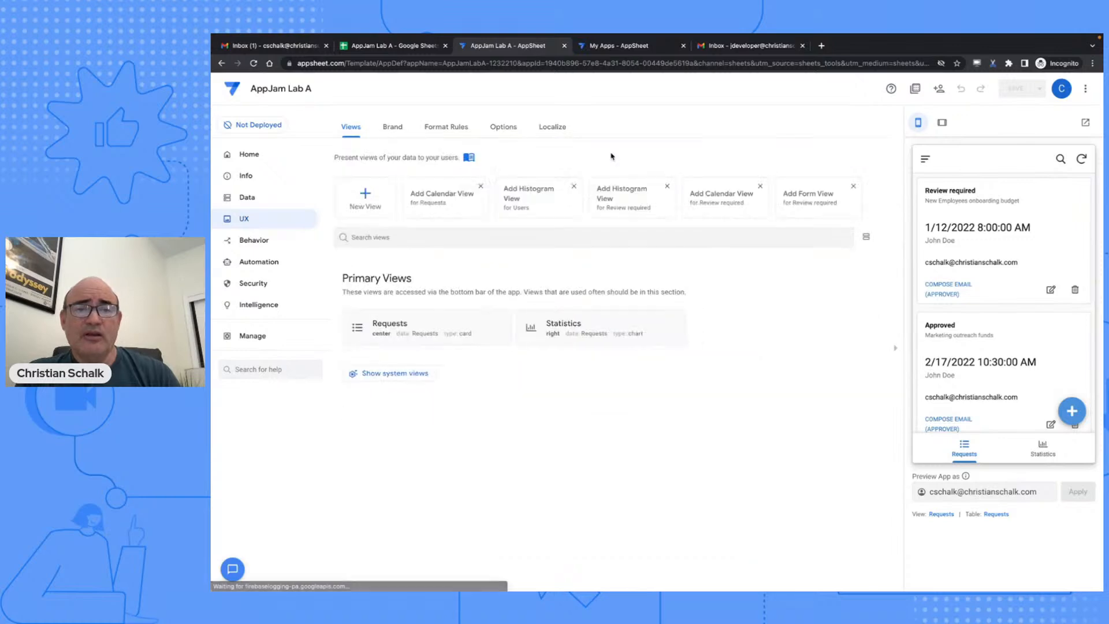
- Create a new view named Users based on the Users table
click(364, 199)
triple_click(493, 197)
text(Users)
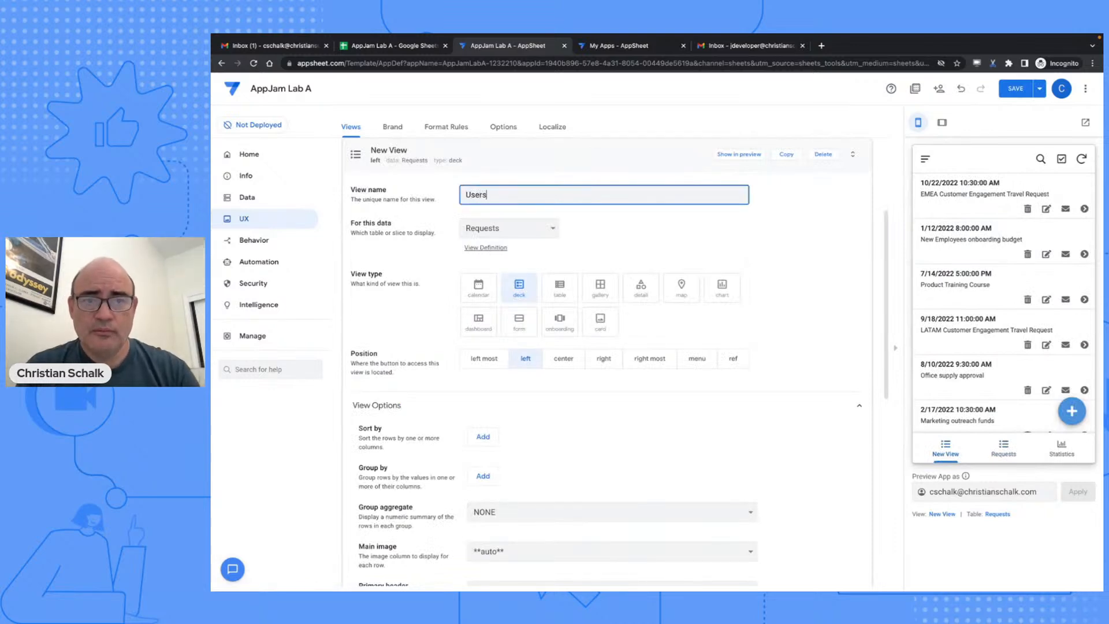
click(504, 232)
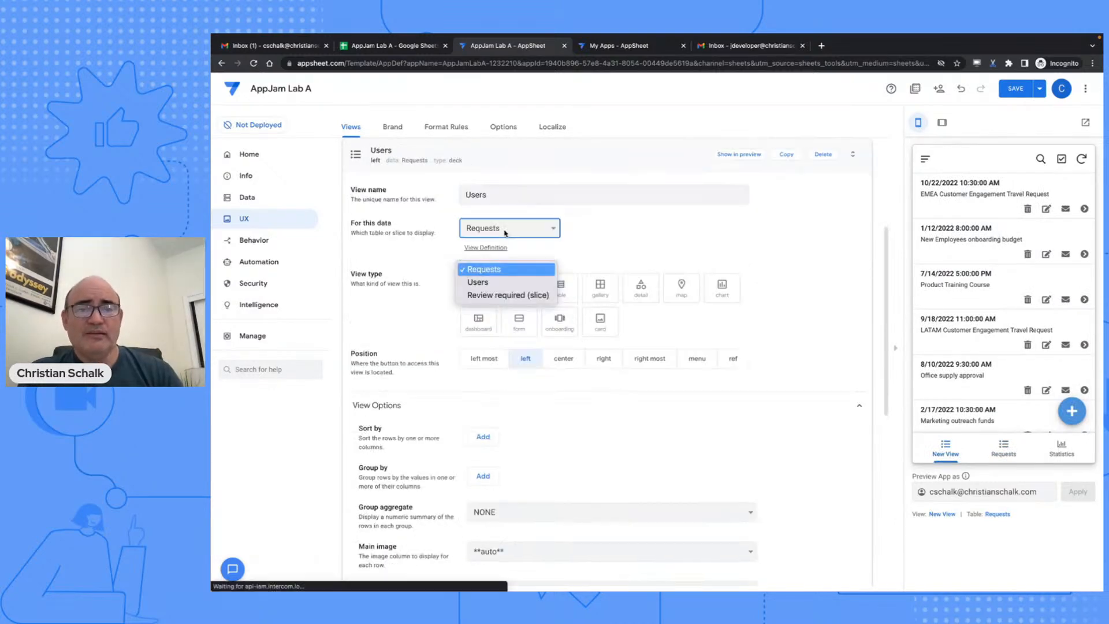
click(493, 282)
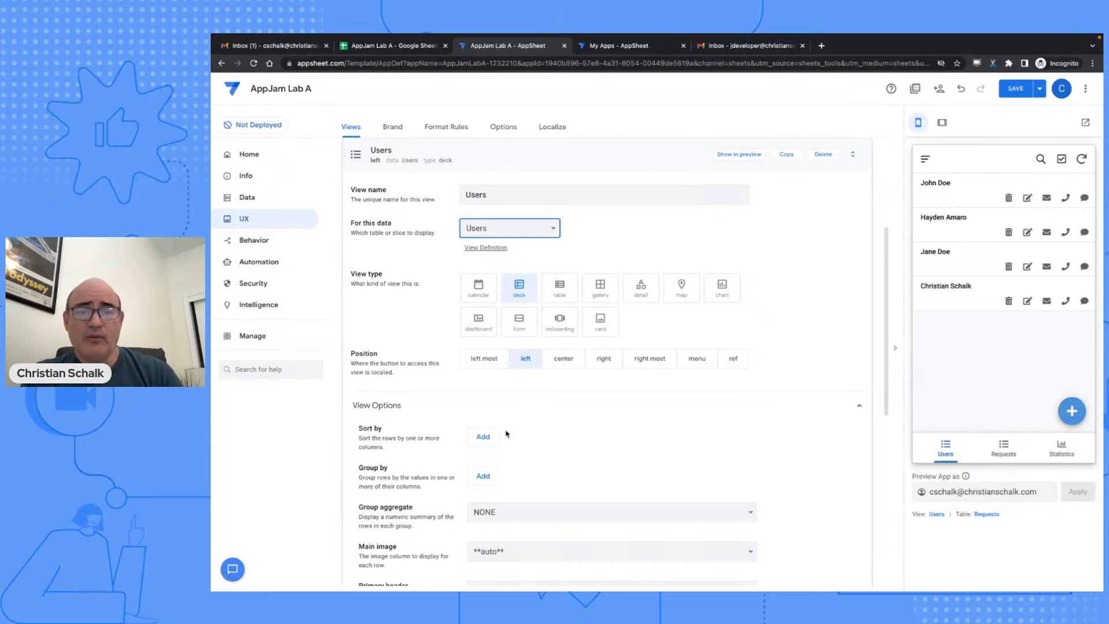
- Give the Users view a people icon and save the app
scroll(505, 433, down, 3)
scroll(506, 433, down, 1)
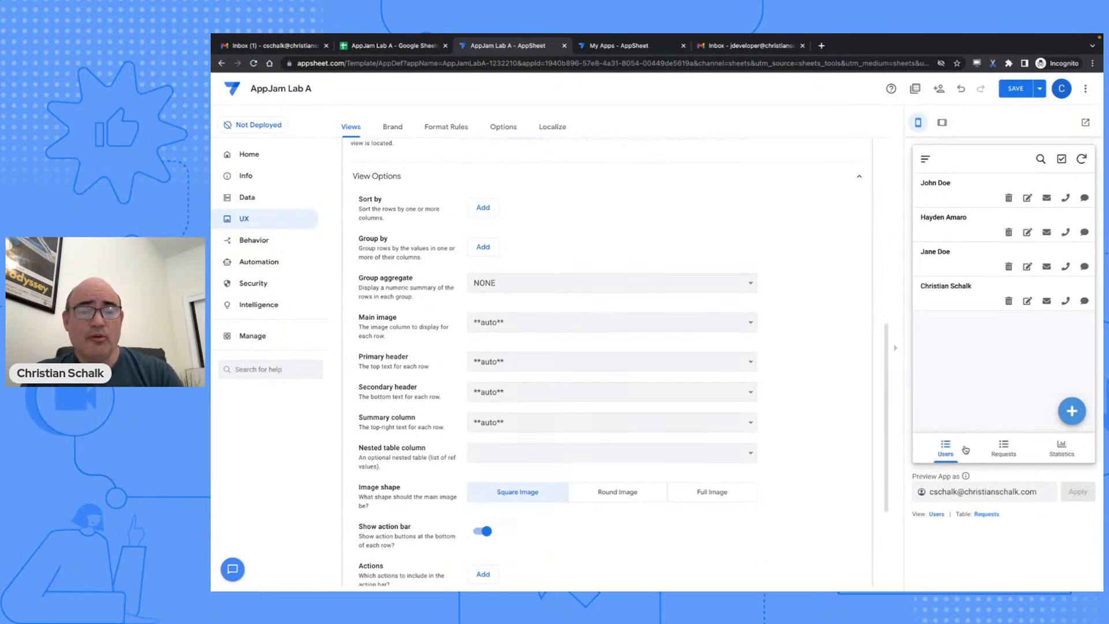
scroll(748, 425, down, 3)
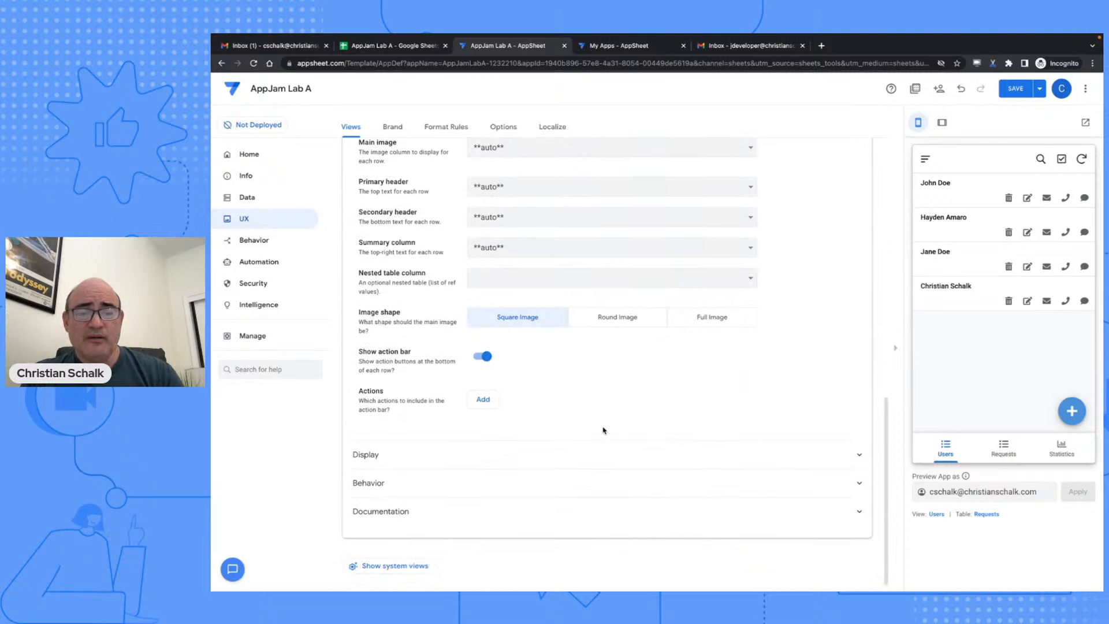
click(591, 454)
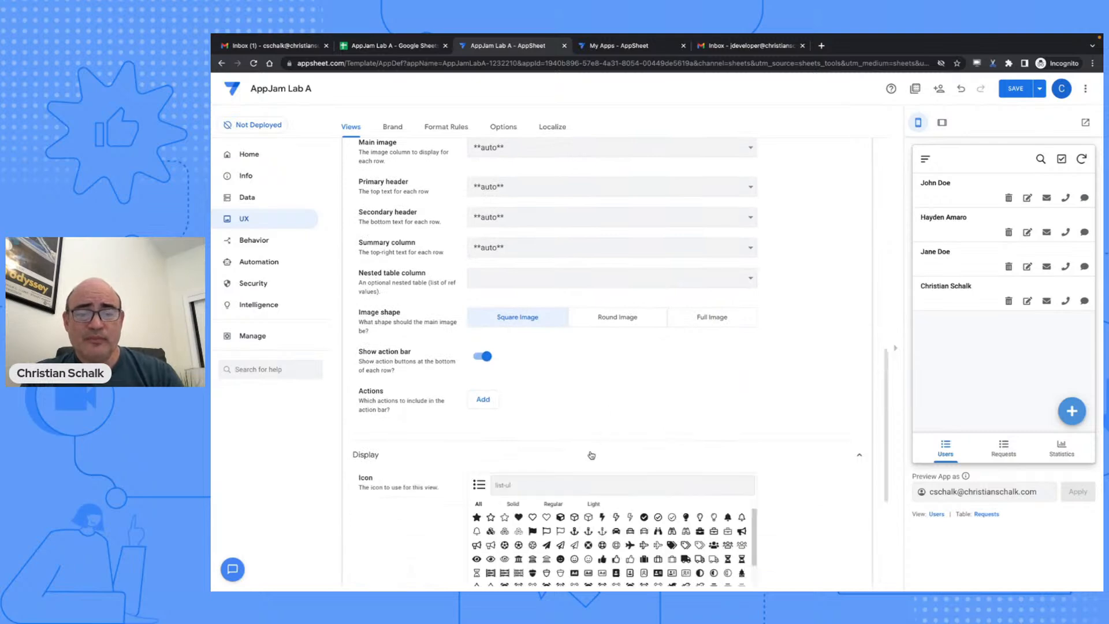
text(people)
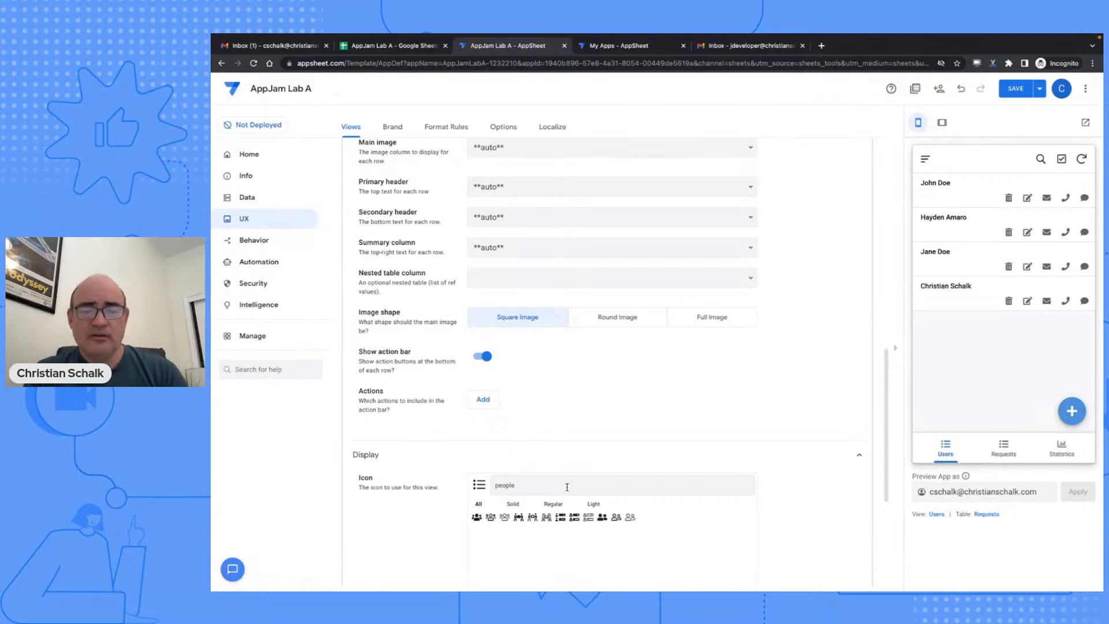
click(477, 517)
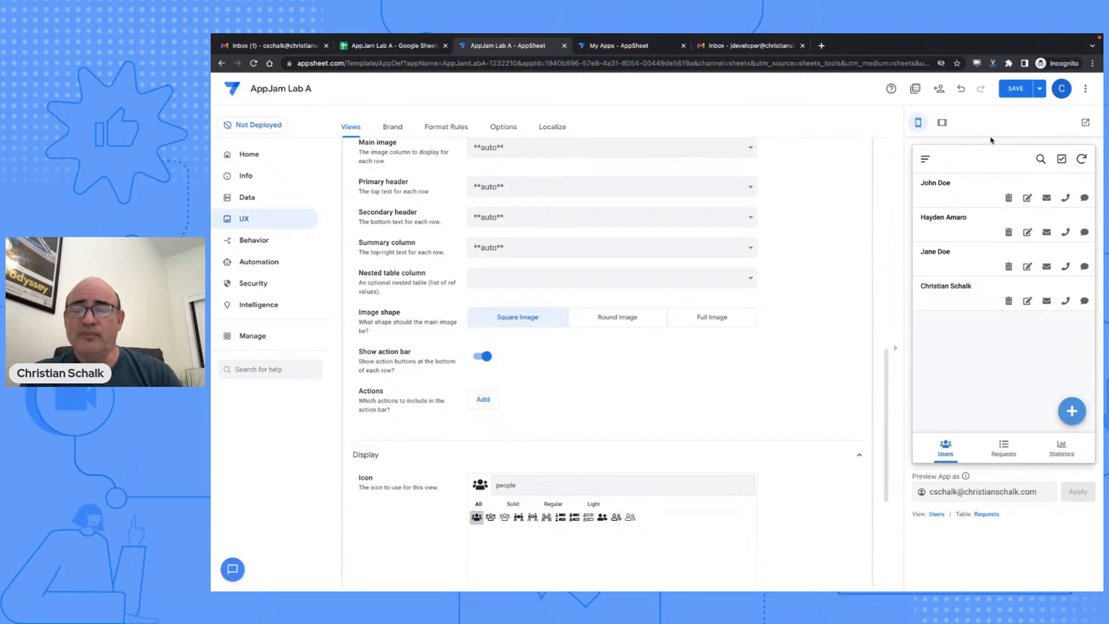
click(1014, 90)
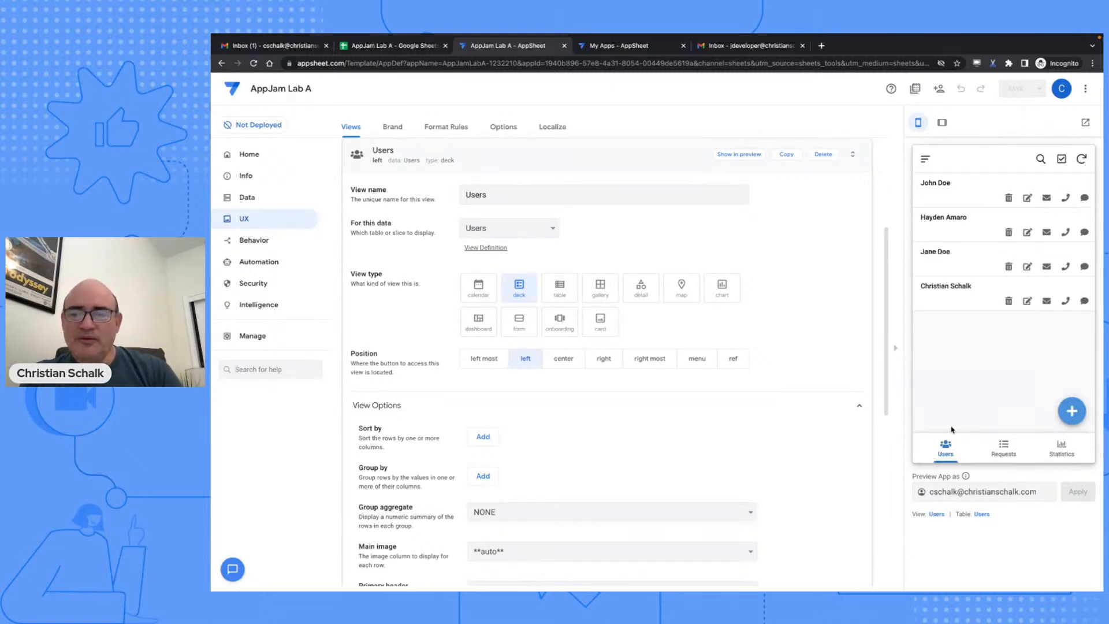
click(600, 158)
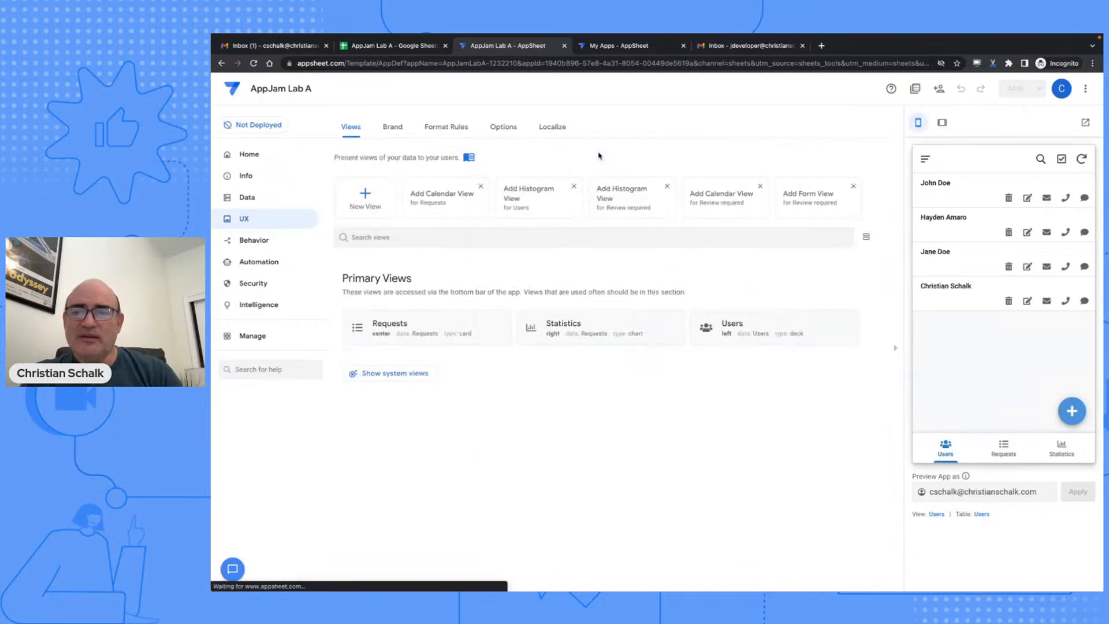
click(1003, 449)
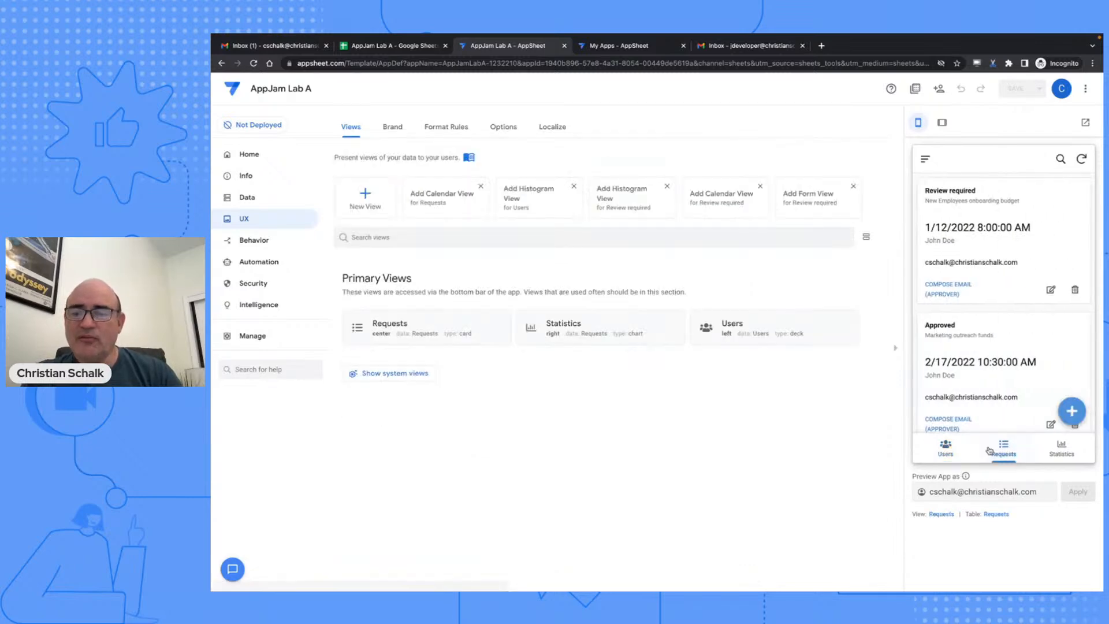
click(946, 450)
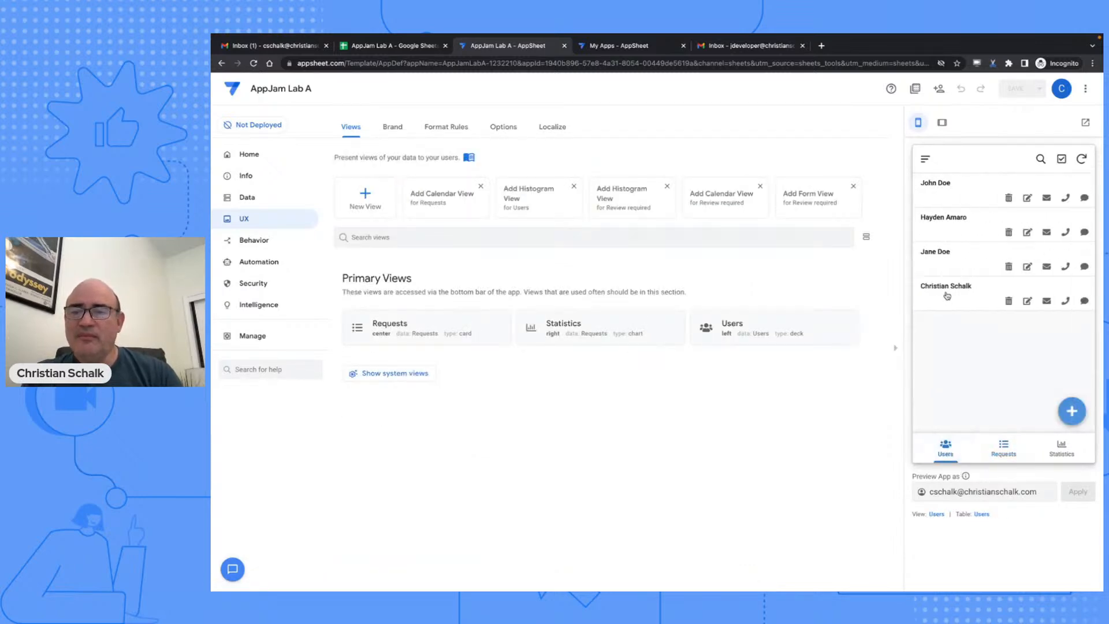
click(947, 295)
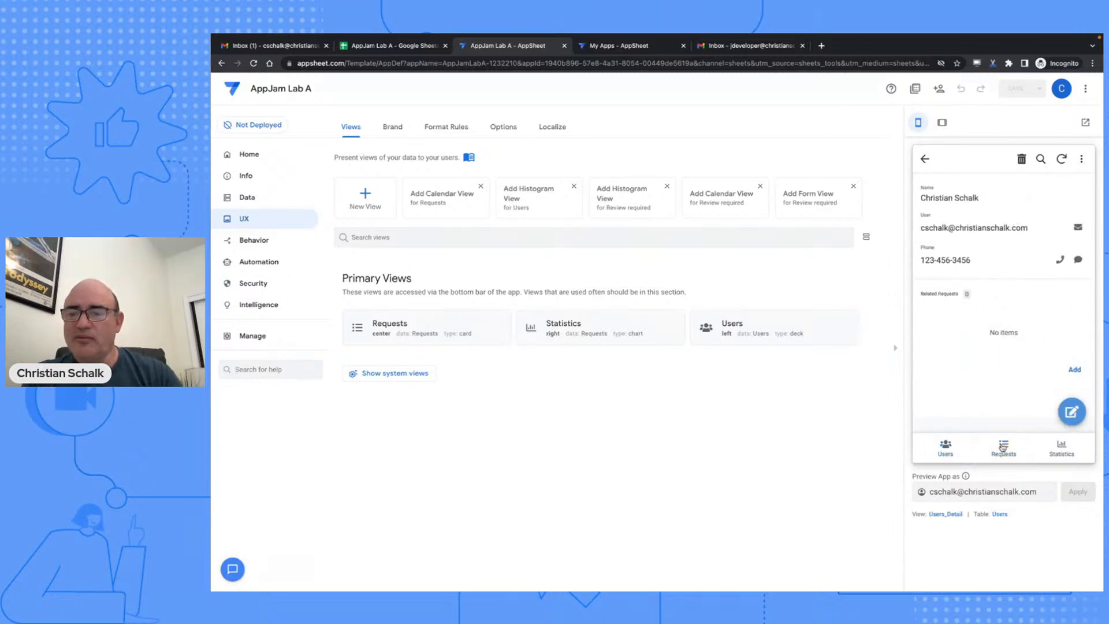
click(946, 448)
click(956, 220)
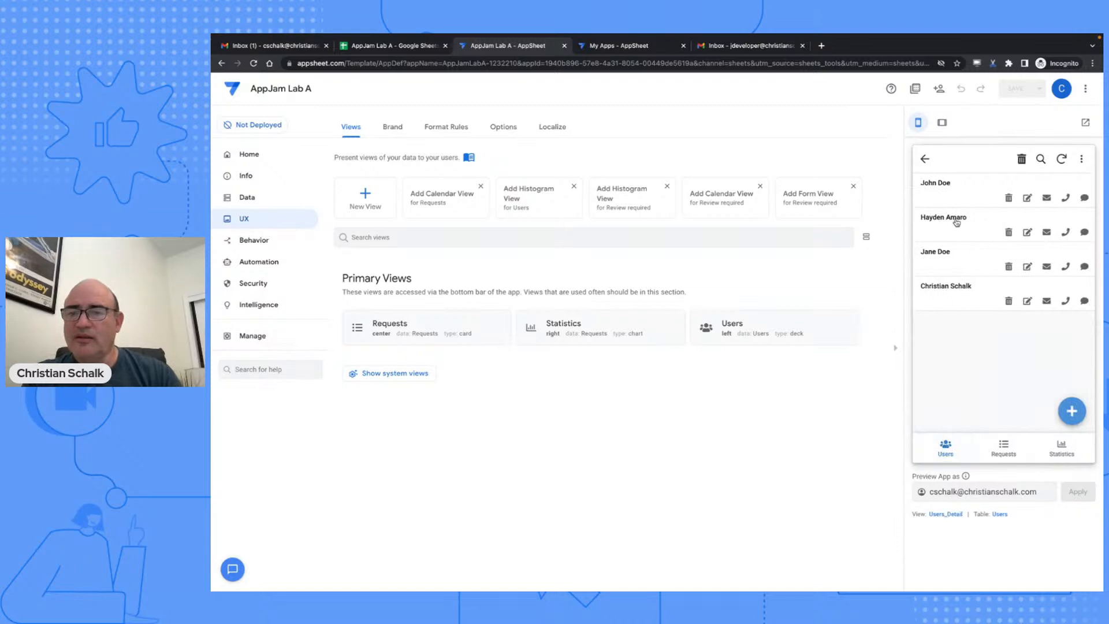
click(956, 449)
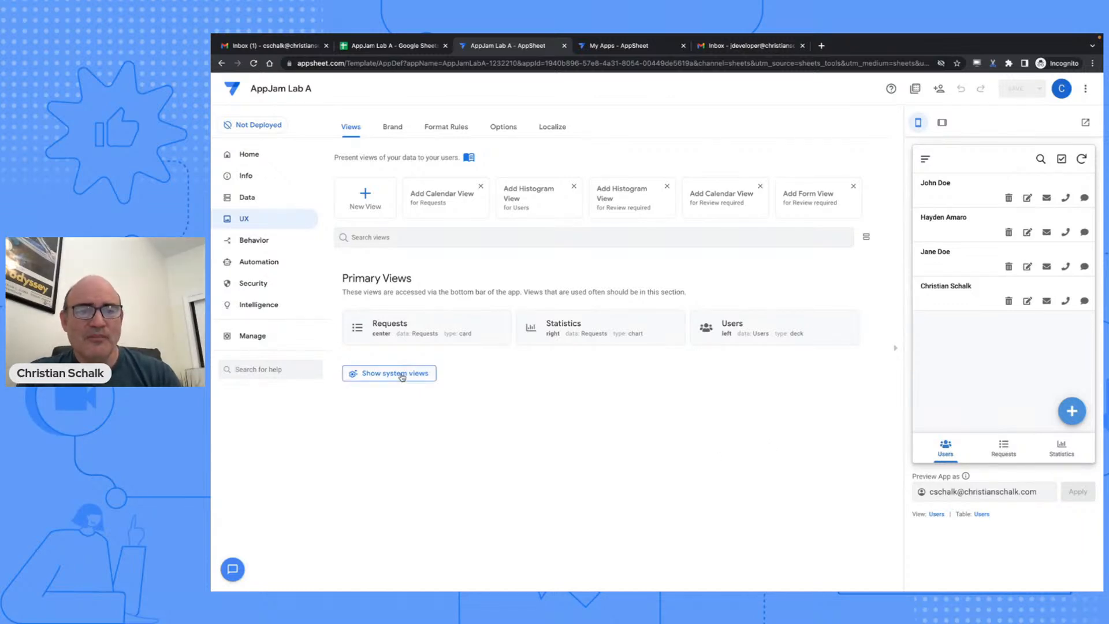
- Add a 'Required Reviews' view on the Review required slice, positioned left most
click(376, 199)
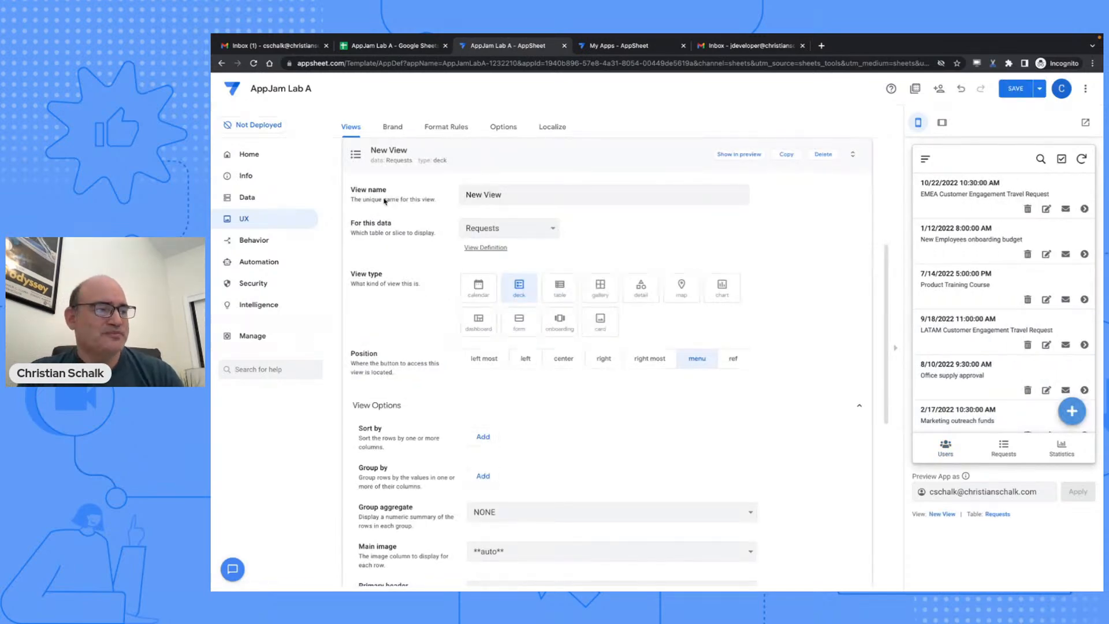
triple_click(468, 194)
text(equi)
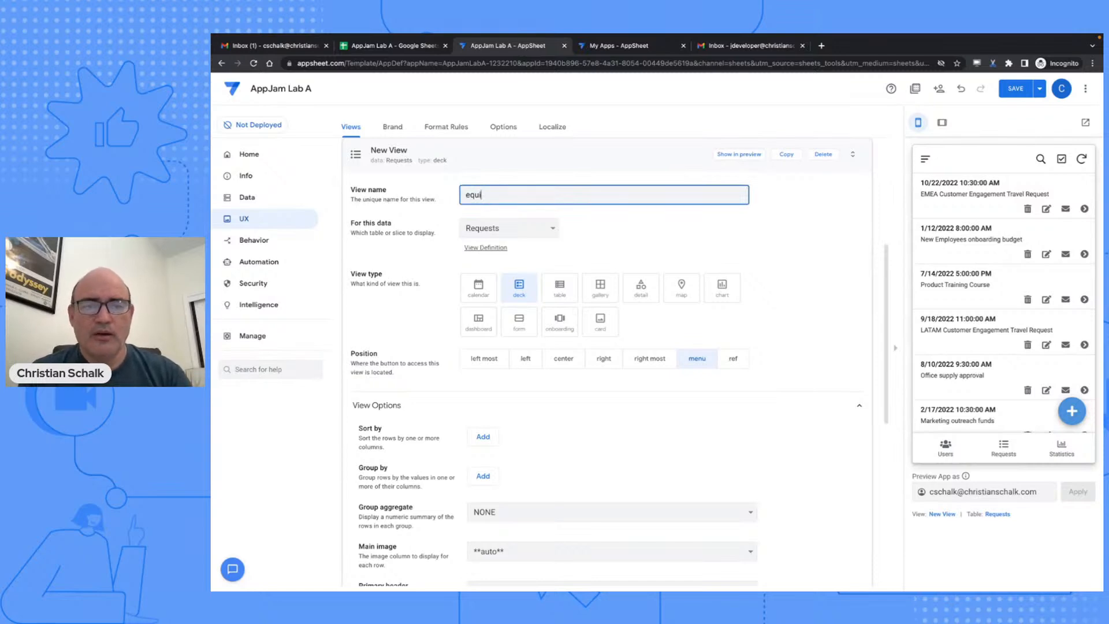
text(require)
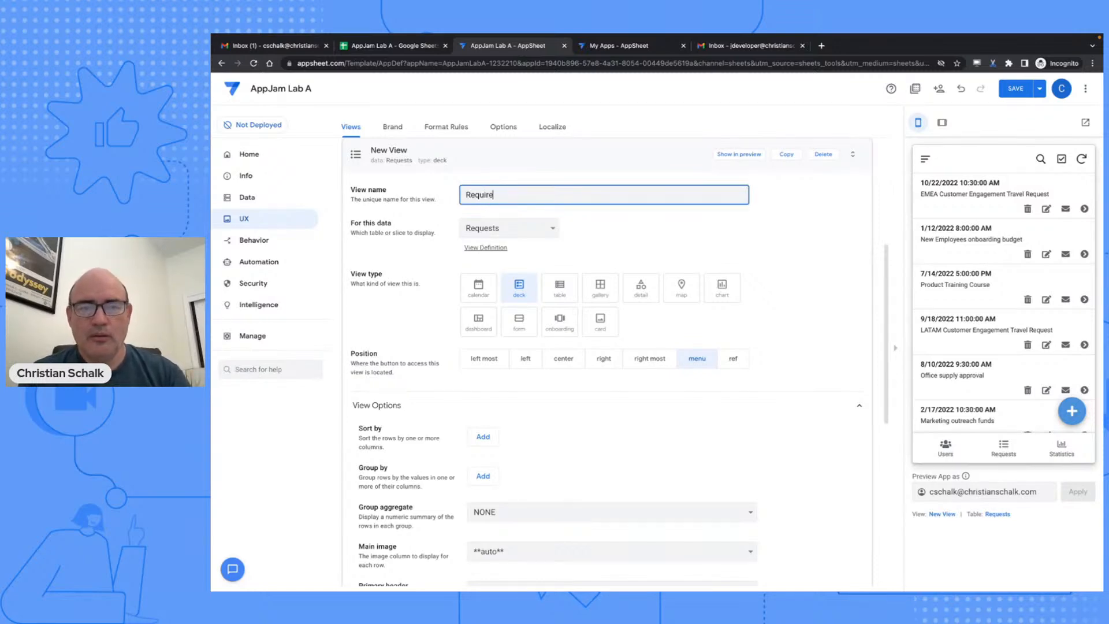
text(d Reviews)
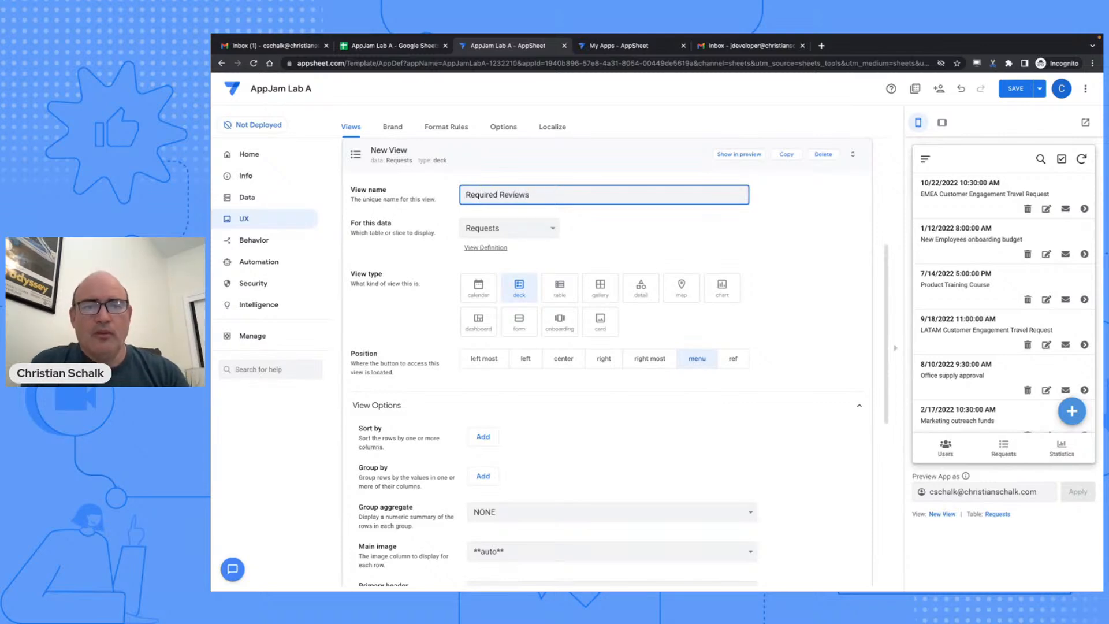
click(523, 234)
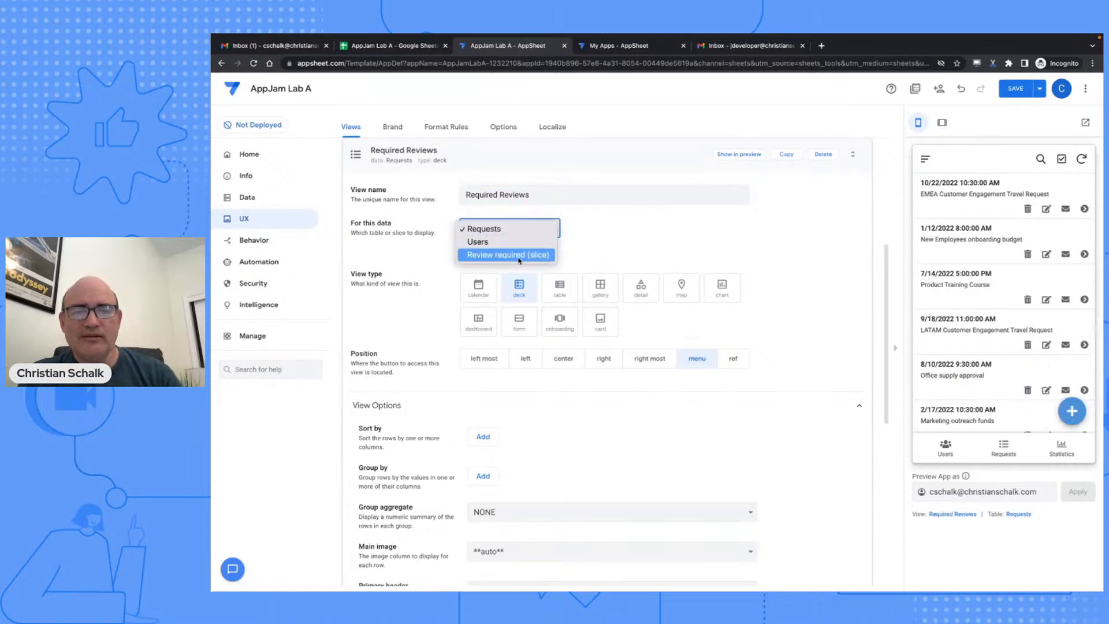
click(519, 257)
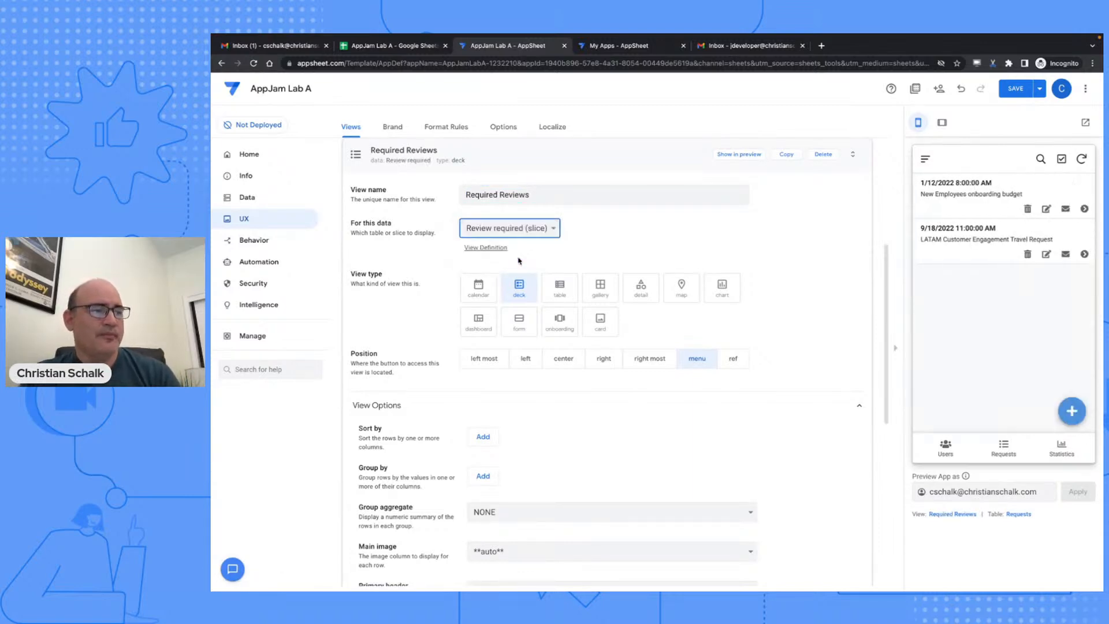
click(491, 359)
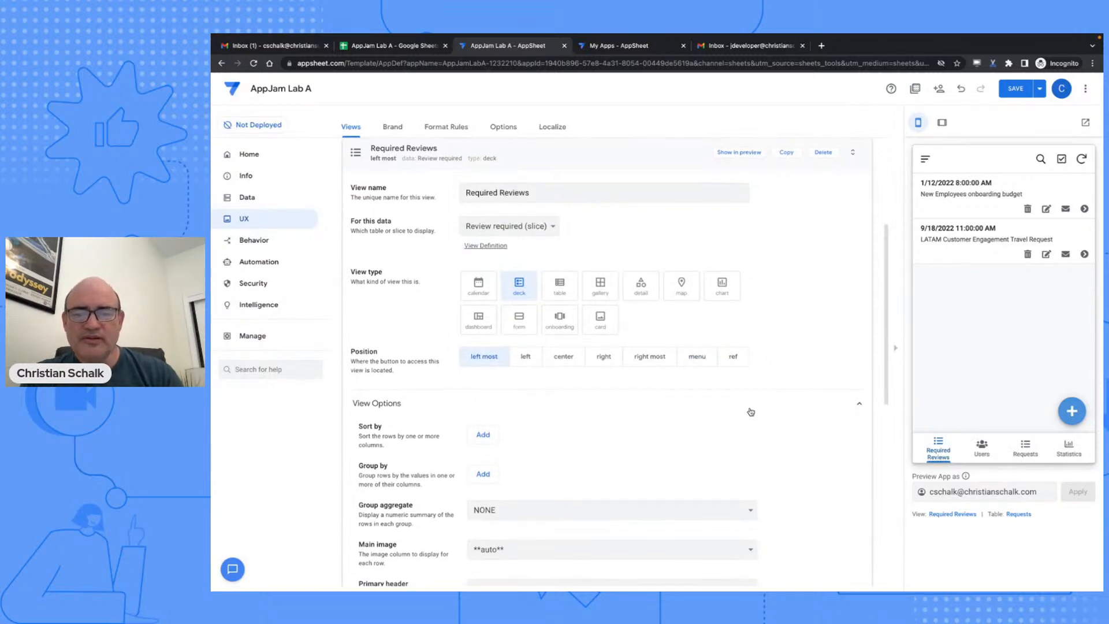
- Give the Required Reviews view an 'alert' warning-triangle icon and save the app
scroll(750, 412, down, 3)
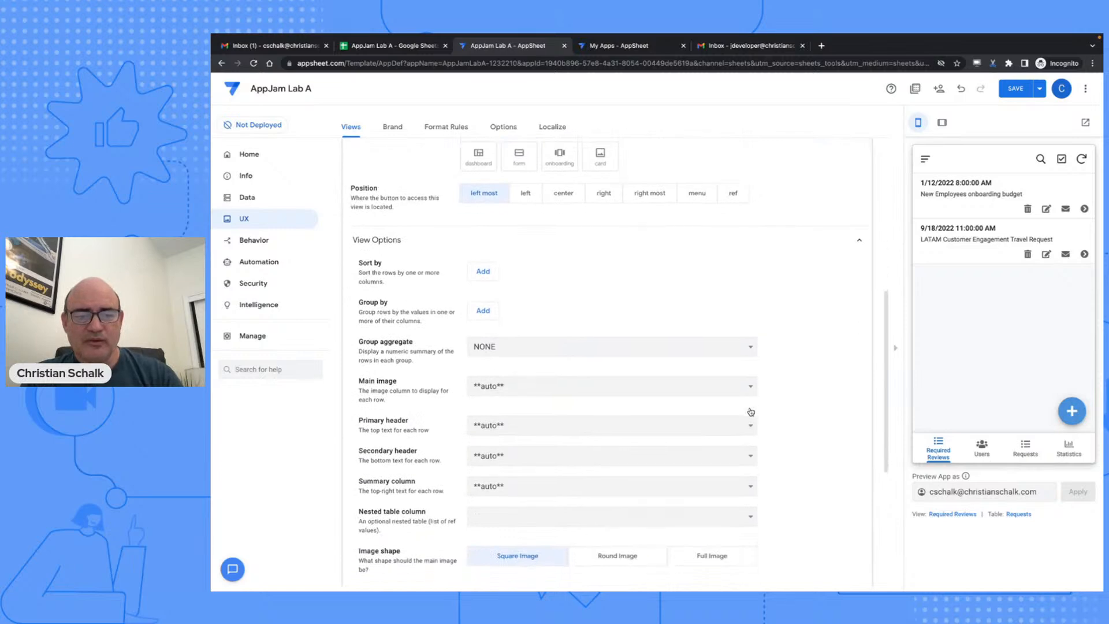
scroll(750, 412, down, 1)
scroll(751, 412, down, 1)
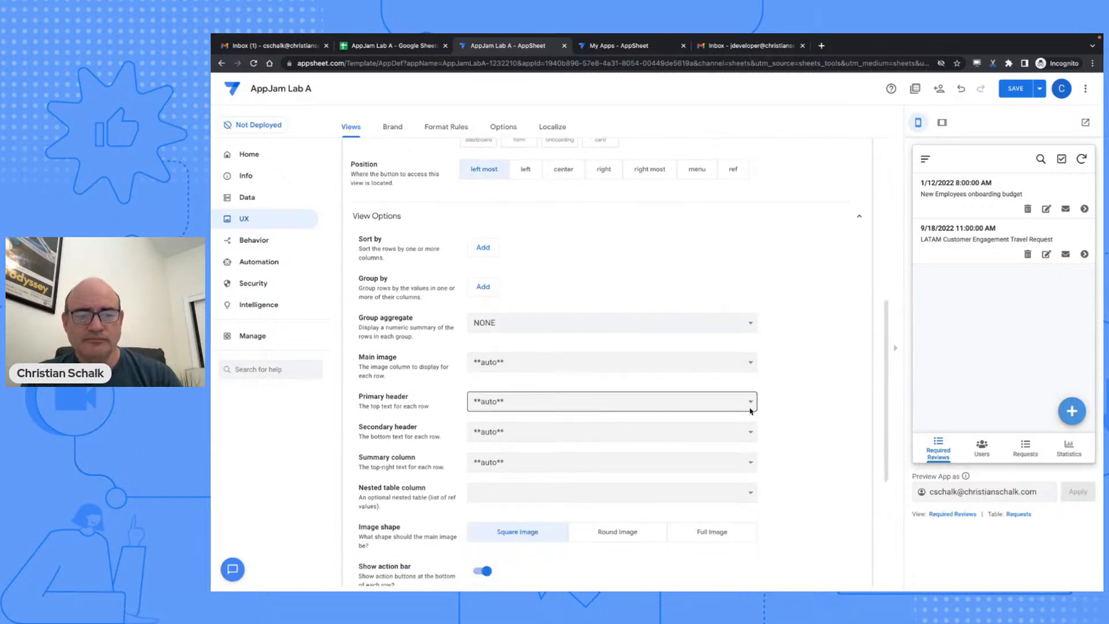
scroll(574, 495, down, 4)
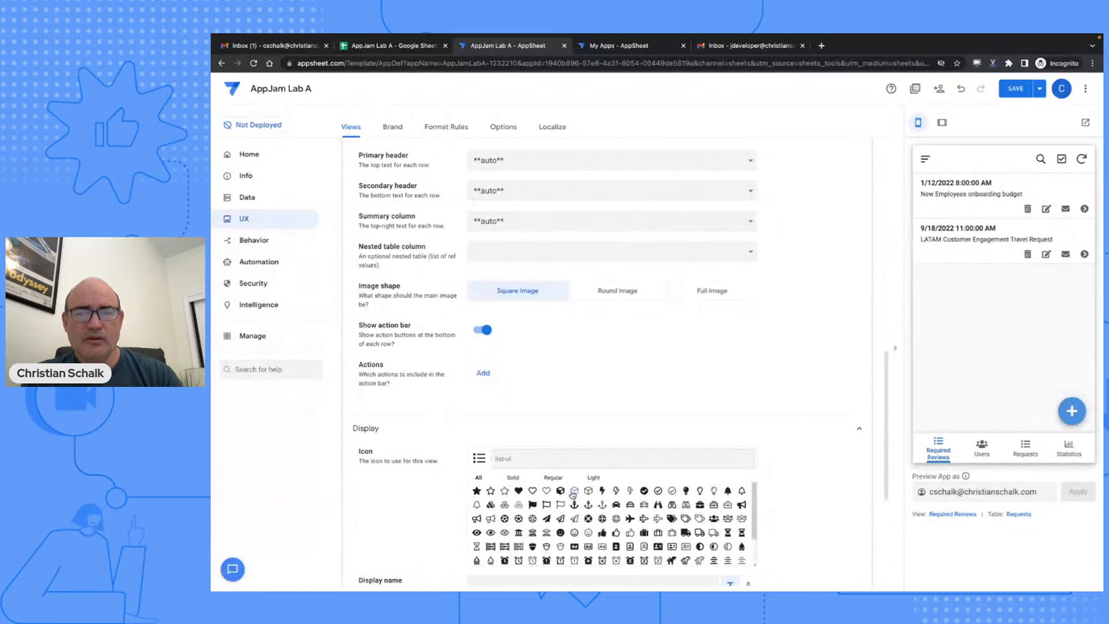
click(529, 457)
text(aler)
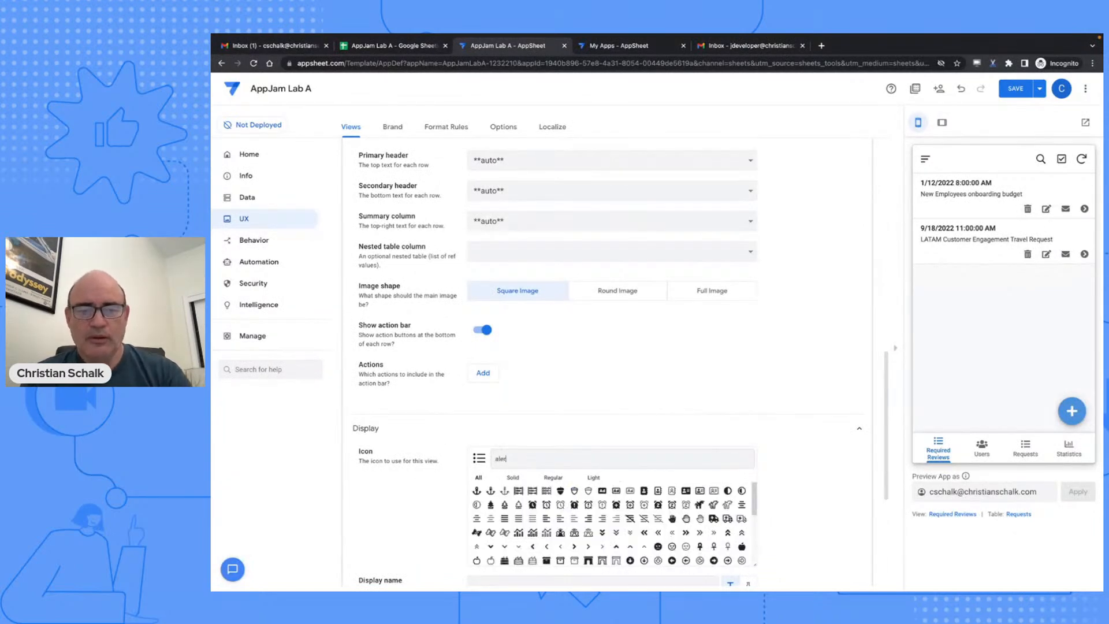
text(t)
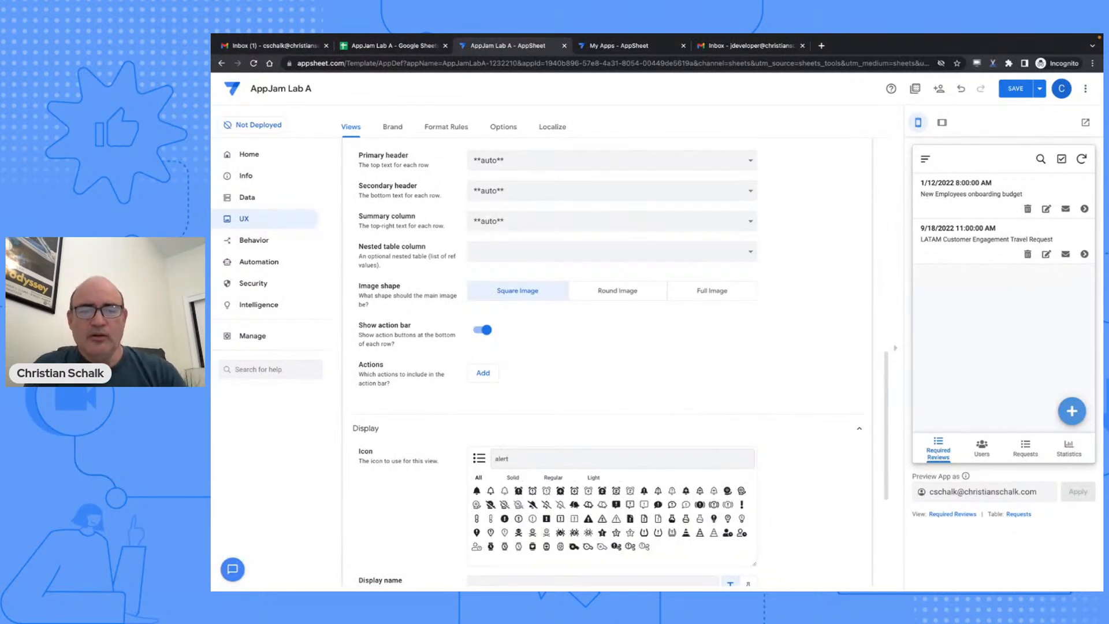
click(587, 520)
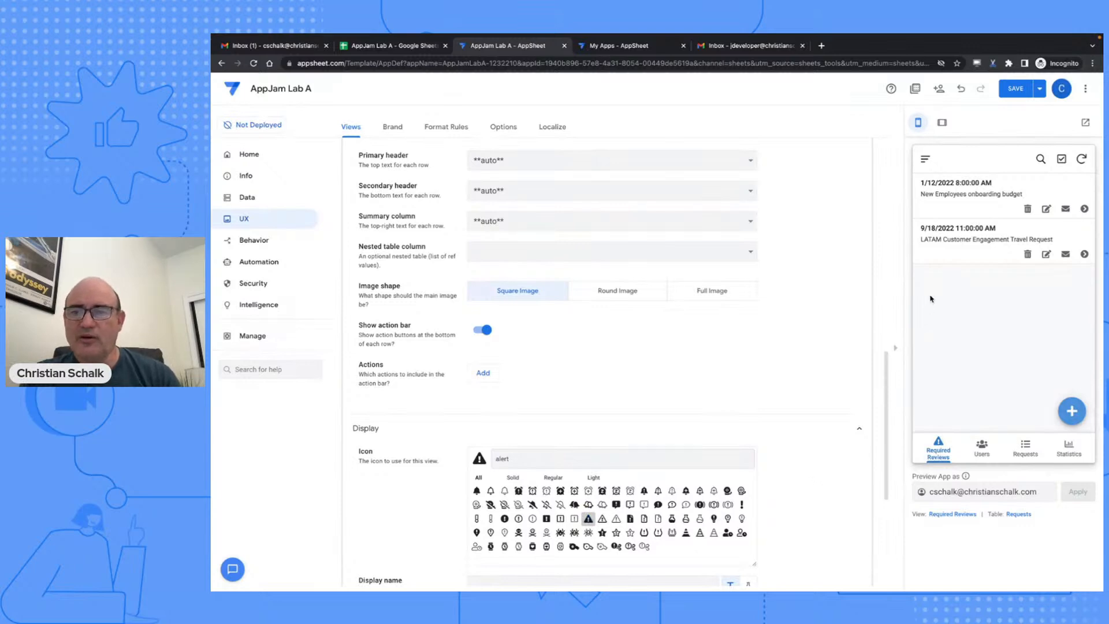
click(1013, 89)
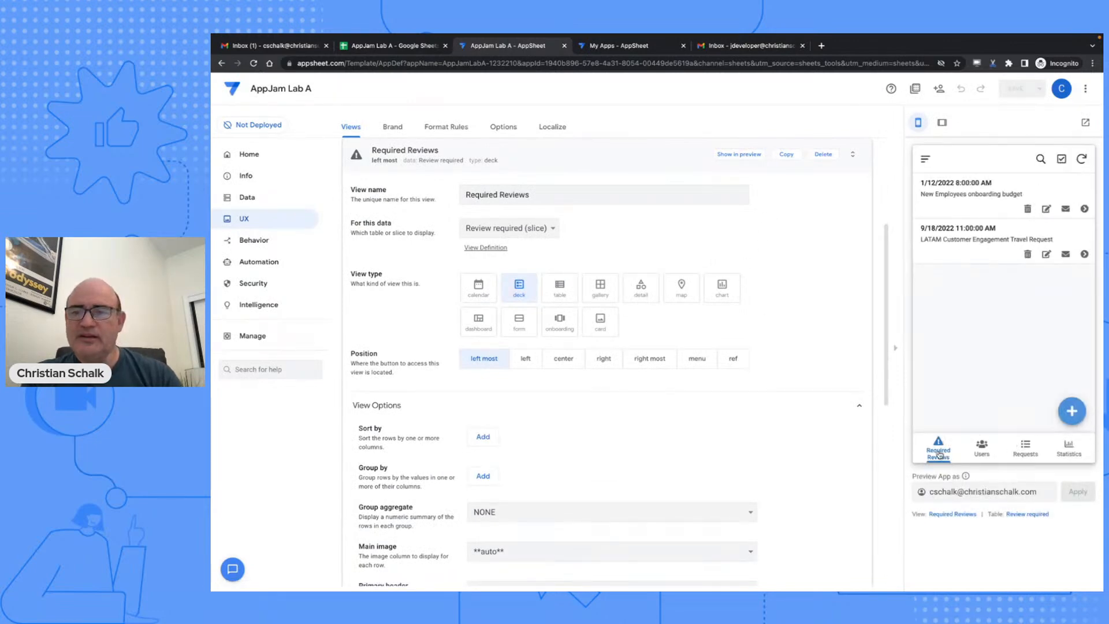
- Preview a LATAM travel request and the Required Reviews list, then collapse the editor and open Brand
click(982, 249)
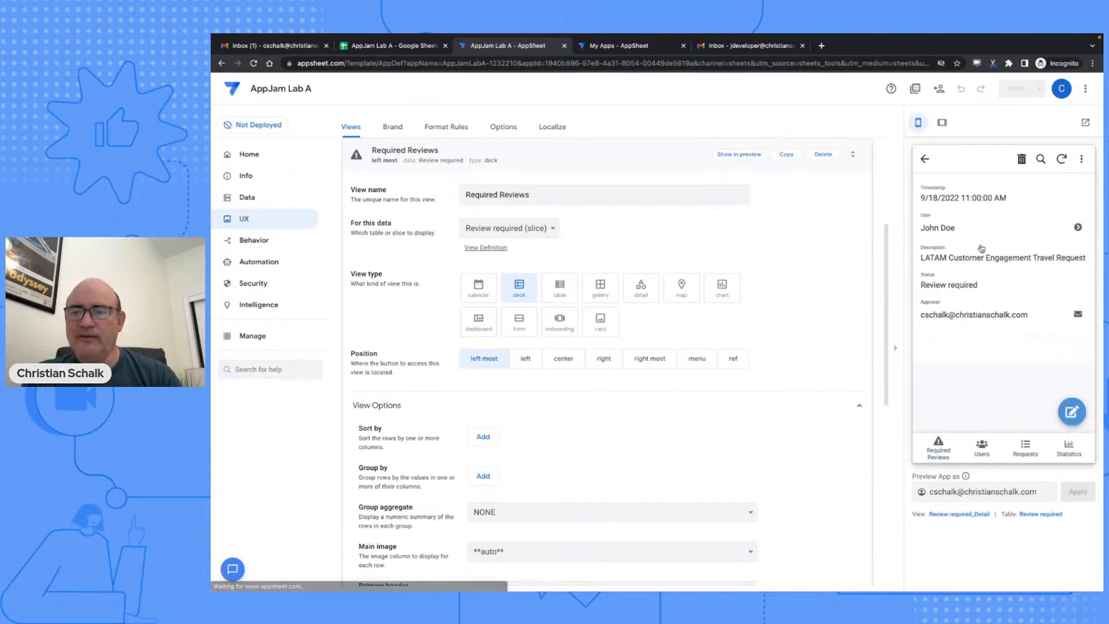
click(925, 160)
click(936, 442)
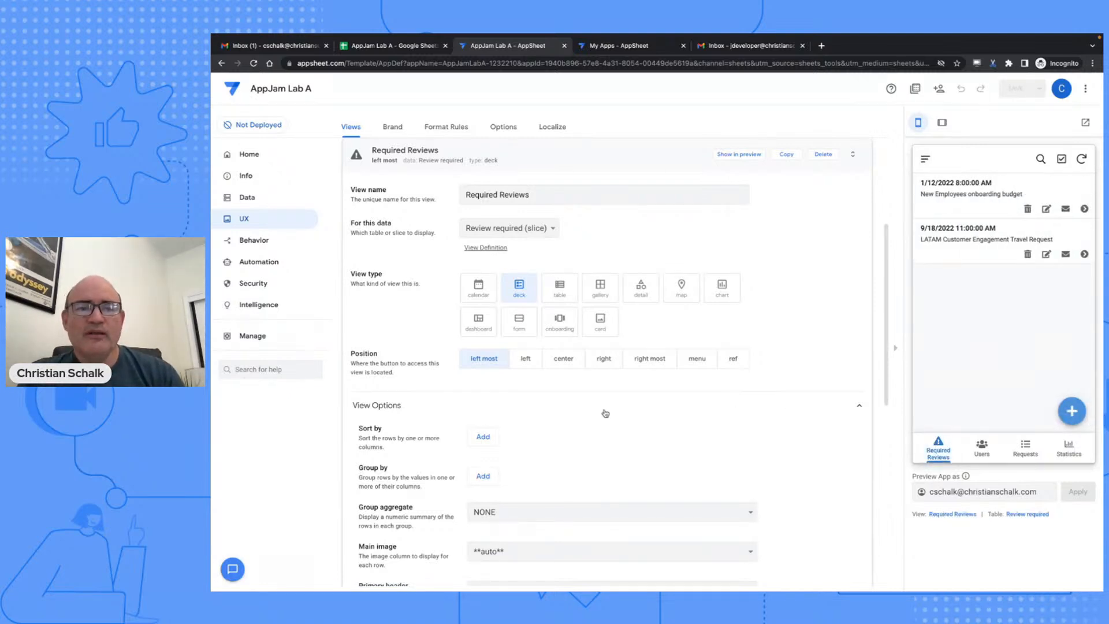
click(546, 161)
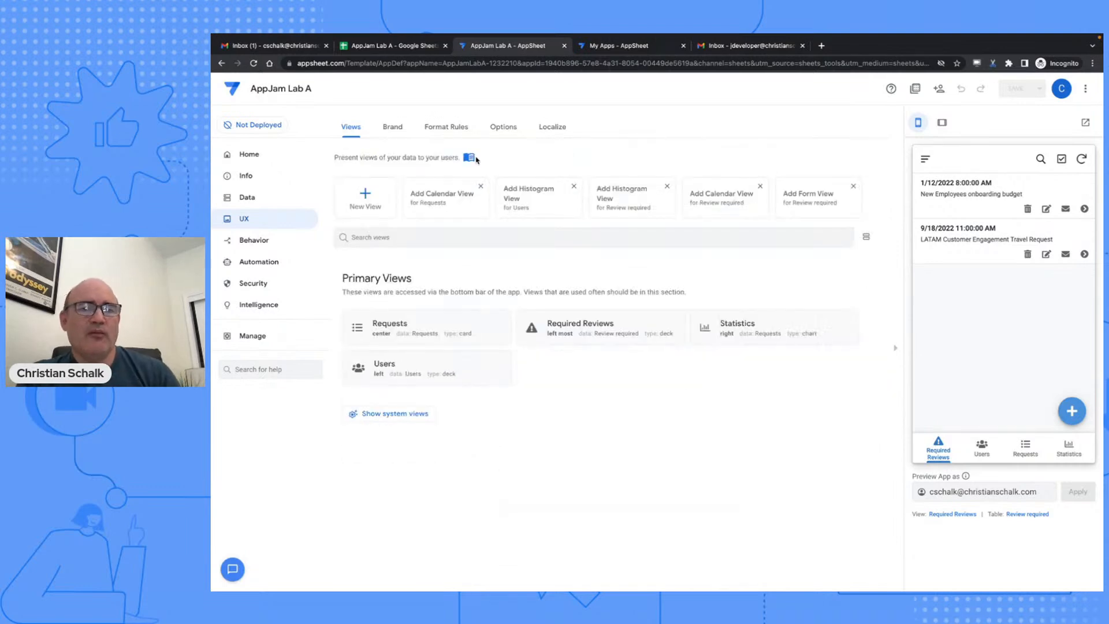
click(394, 127)
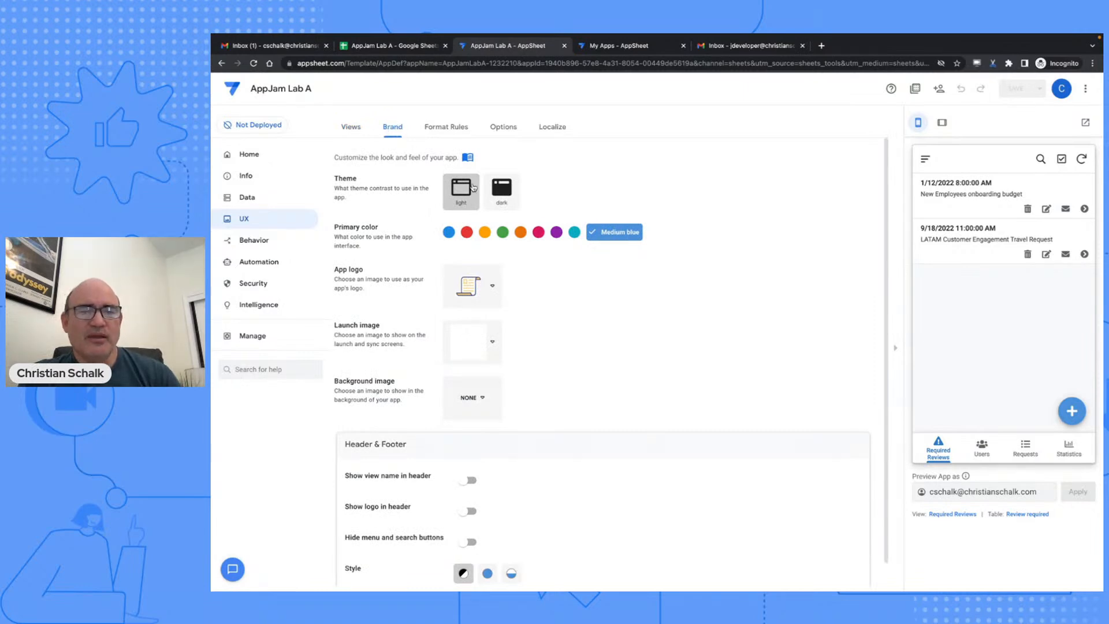
- Keep the Light theme; choose green color, checklist logo, cyan launch image and wavy background
click(502, 196)
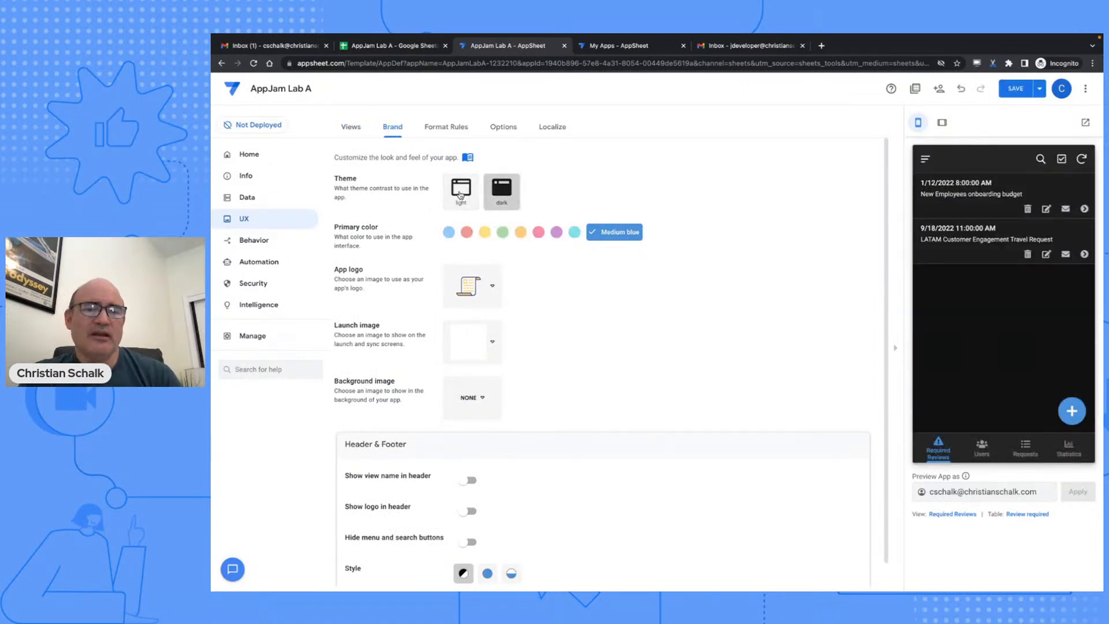
click(460, 195)
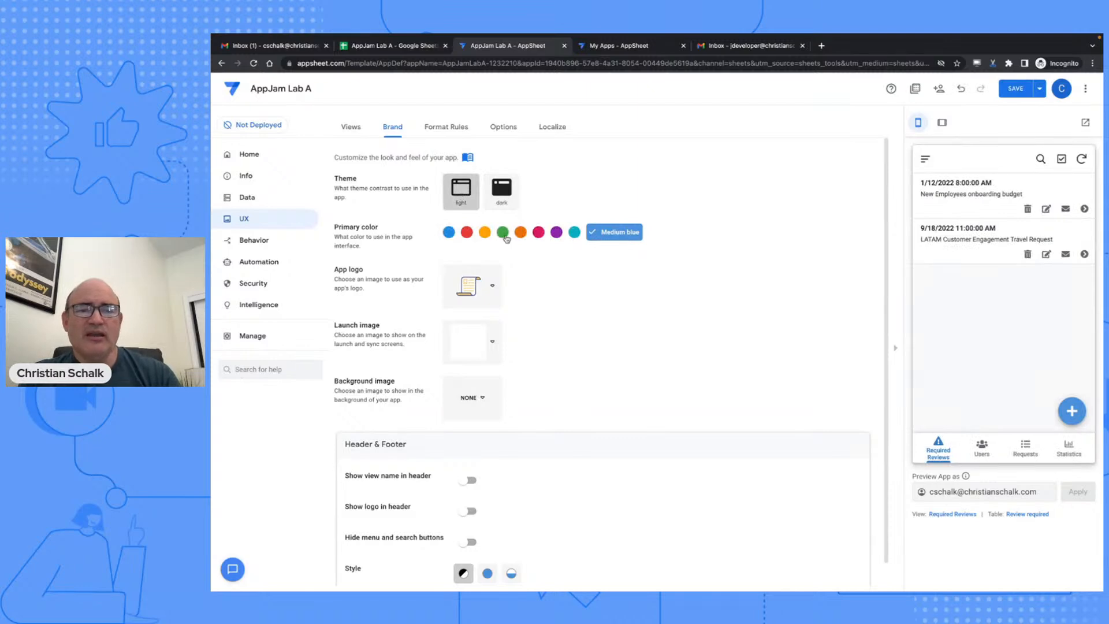
click(504, 234)
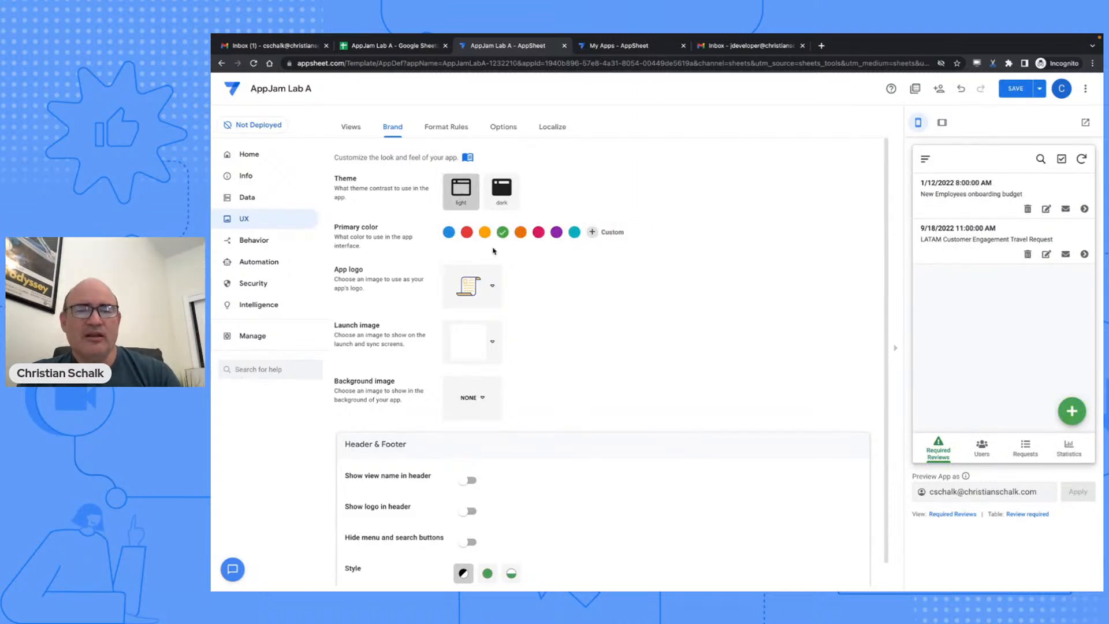
click(483, 293)
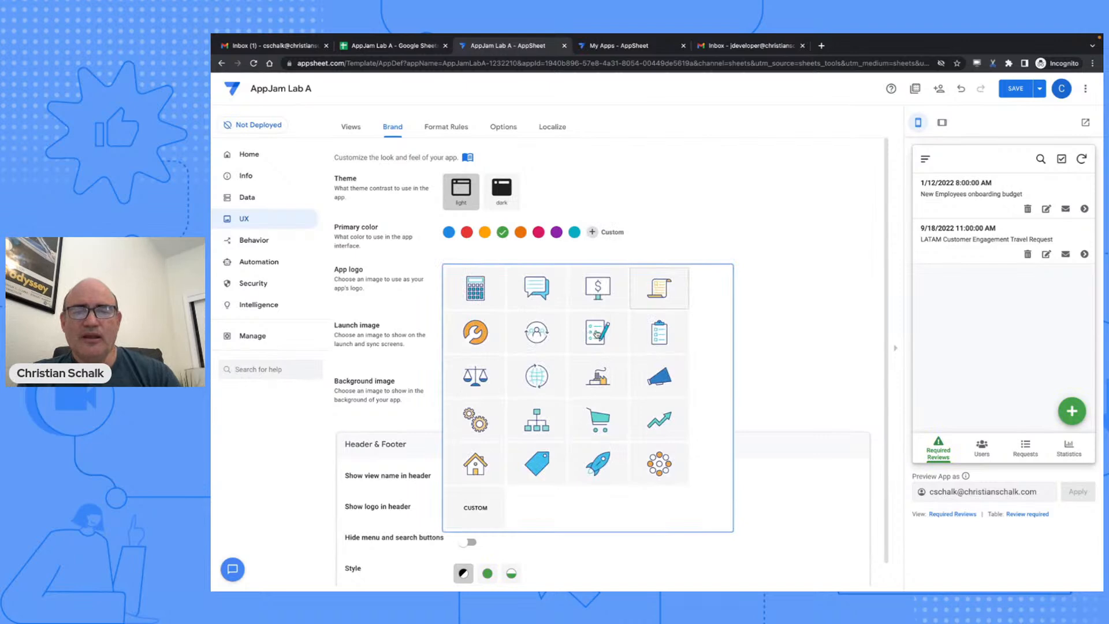
click(598, 333)
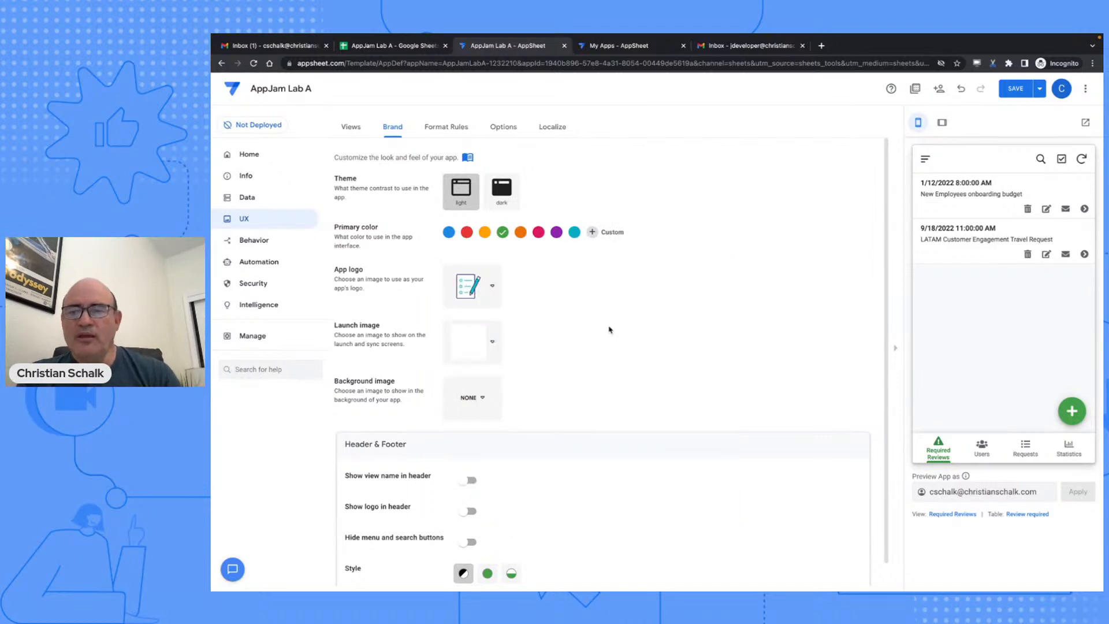
click(493, 344)
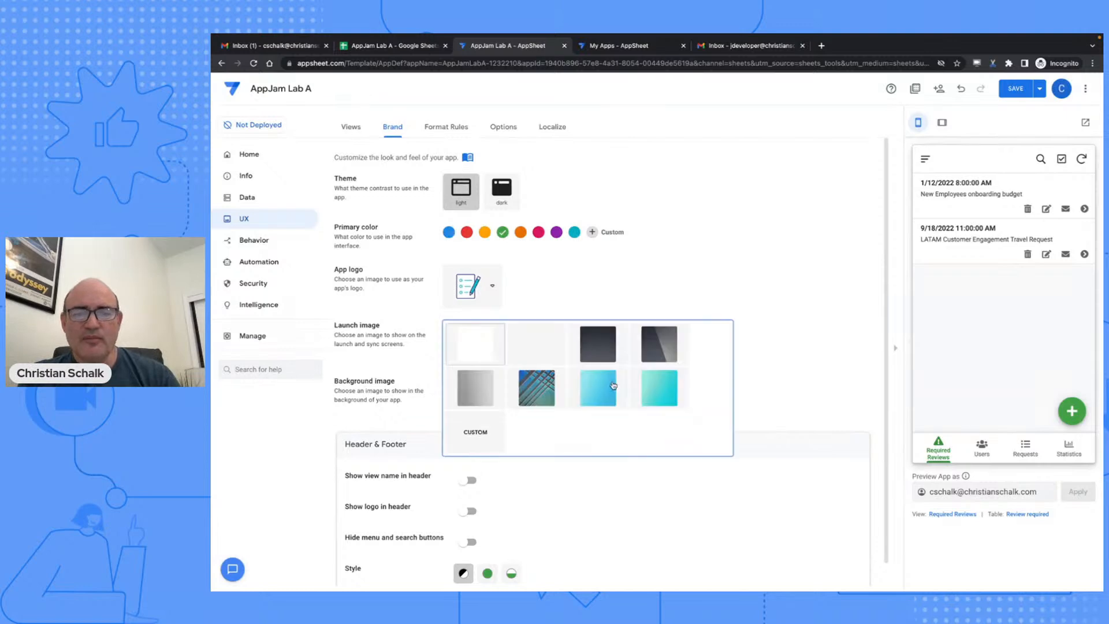
click(613, 386)
click(491, 400)
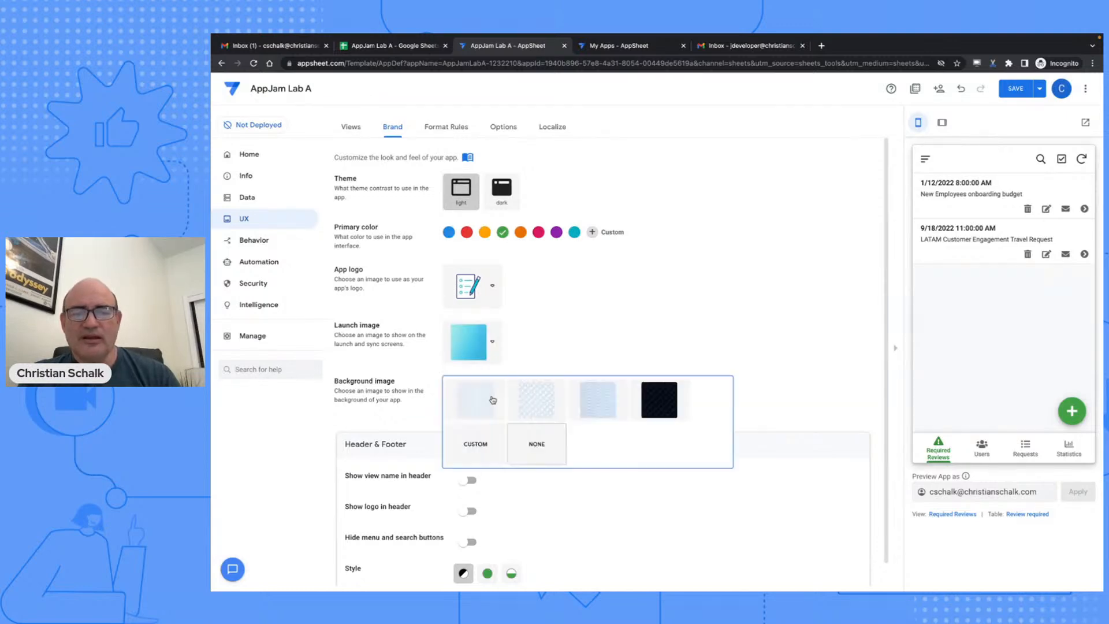
click(592, 394)
- Show the view name and logo in the header, use Accented Footer, and save
scroll(565, 322, down, 1)
click(466, 458)
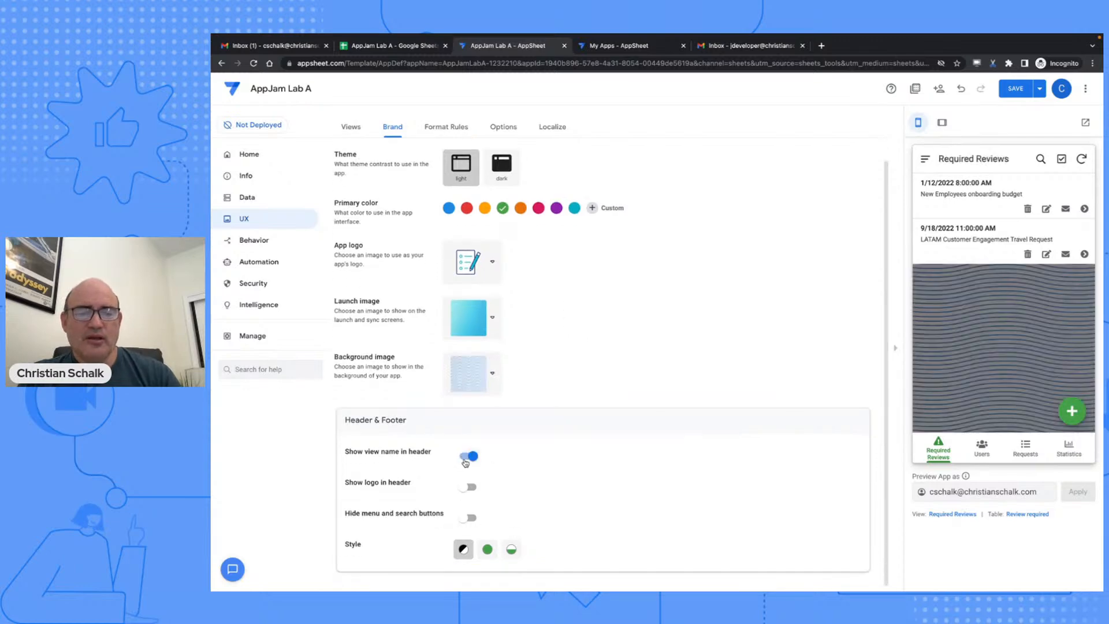
click(469, 488)
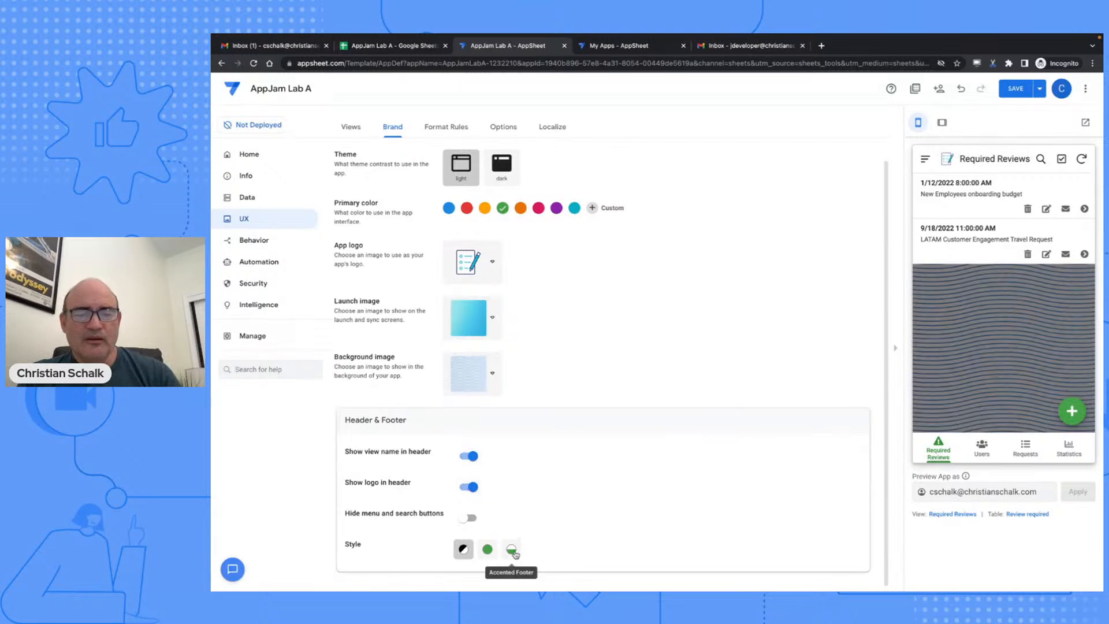
click(514, 552)
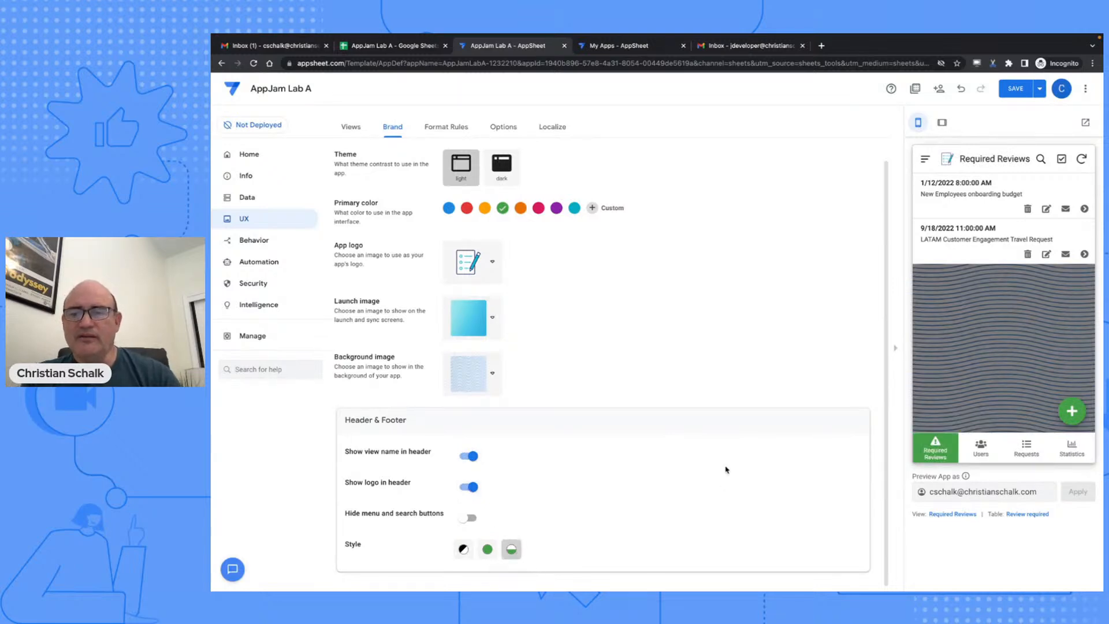
click(1016, 89)
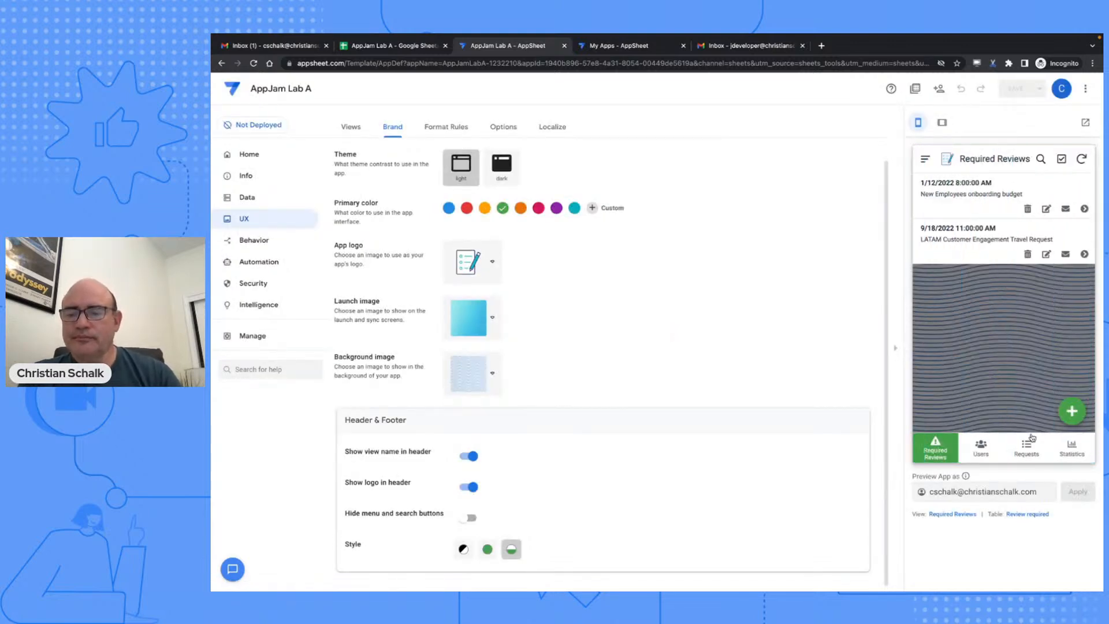
click(1033, 445)
scroll(988, 312, down, 5)
scroll(988, 312, down, 3)
scroll(988, 312, up, 10)
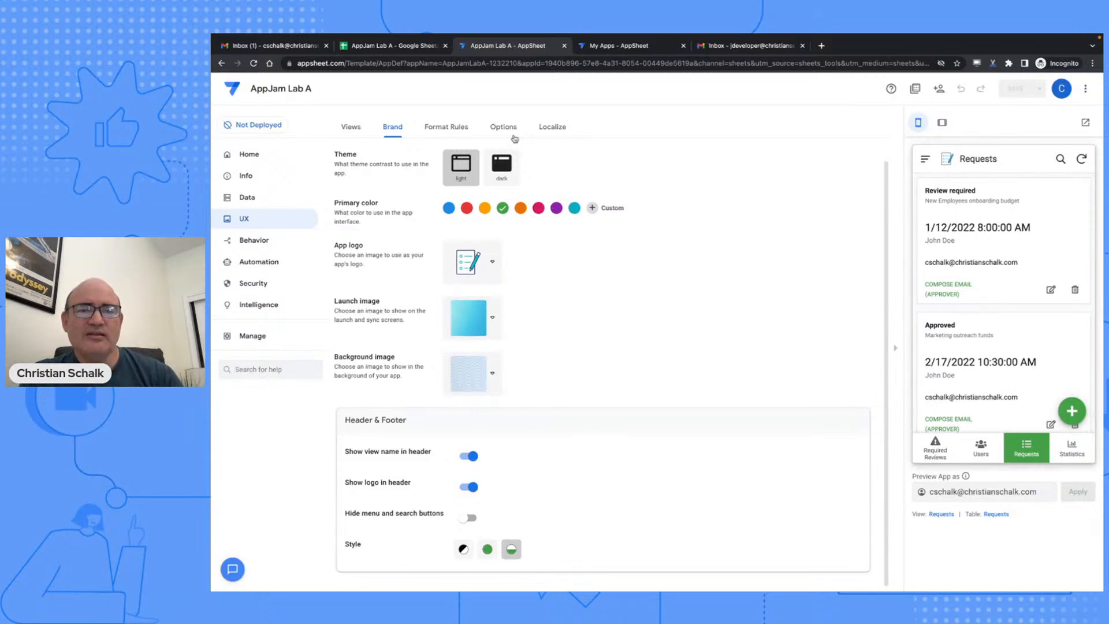
- Set the app's font style to Rubik under Options and save
click(514, 131)
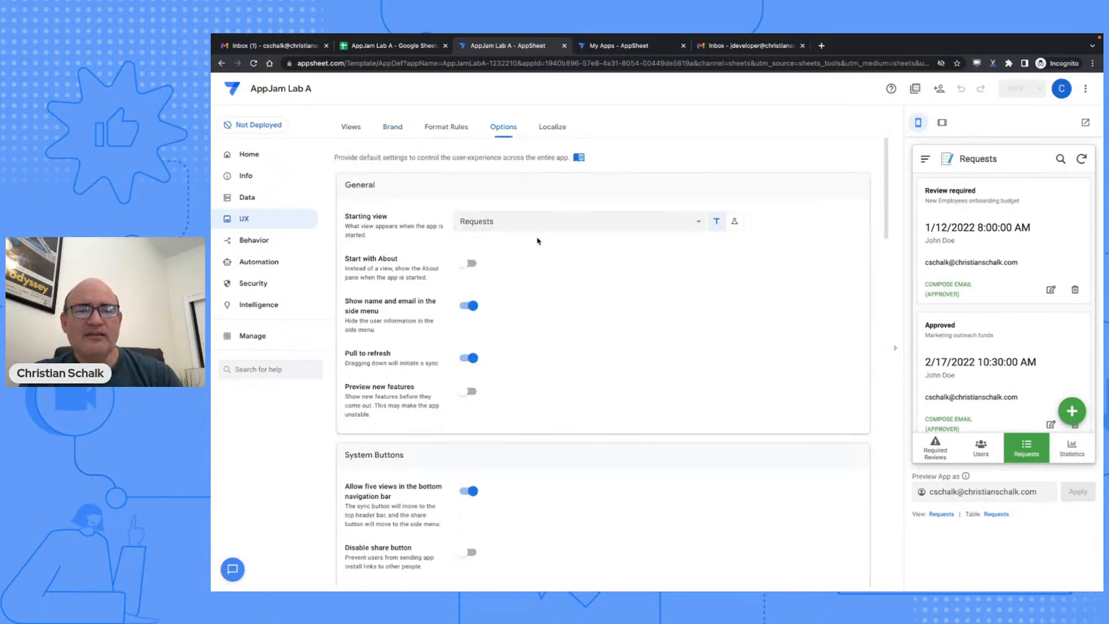
scroll(558, 283, down, 7)
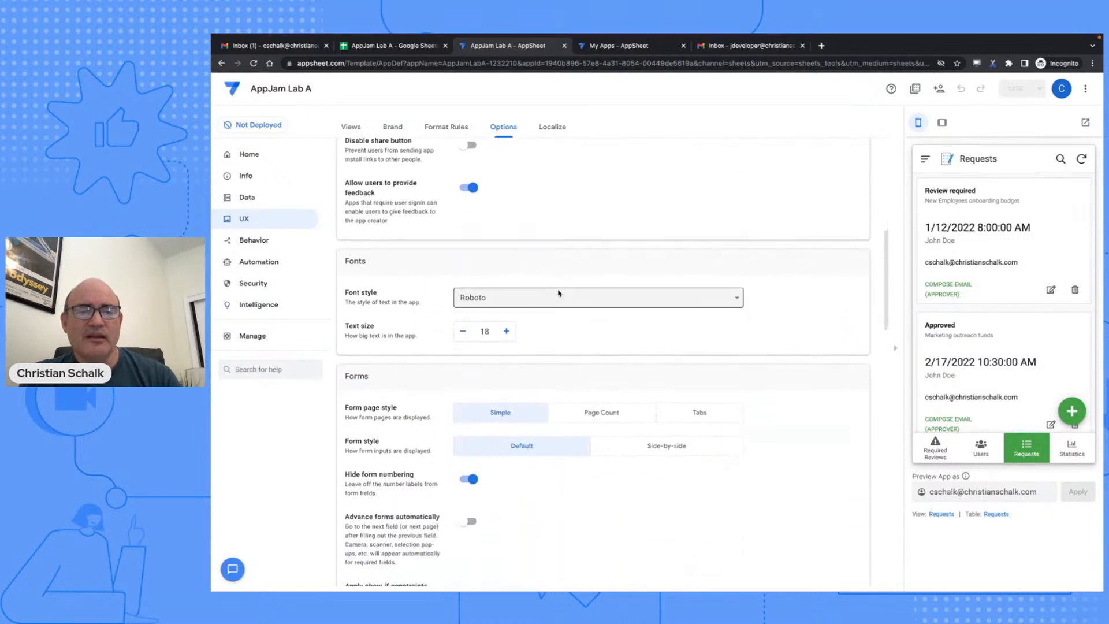
click(544, 302)
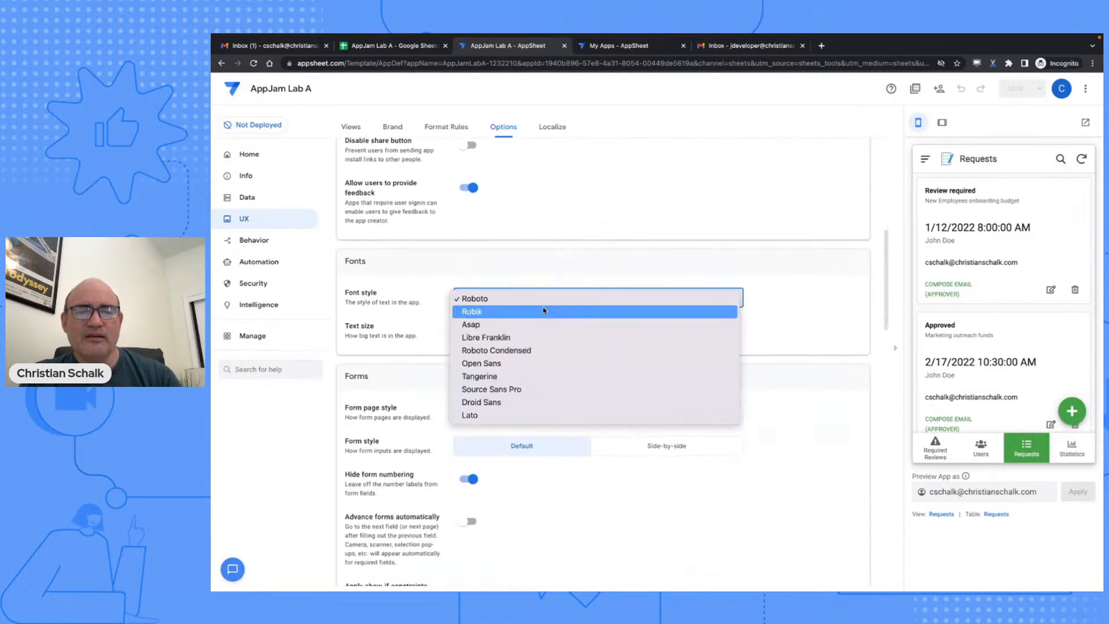
click(543, 312)
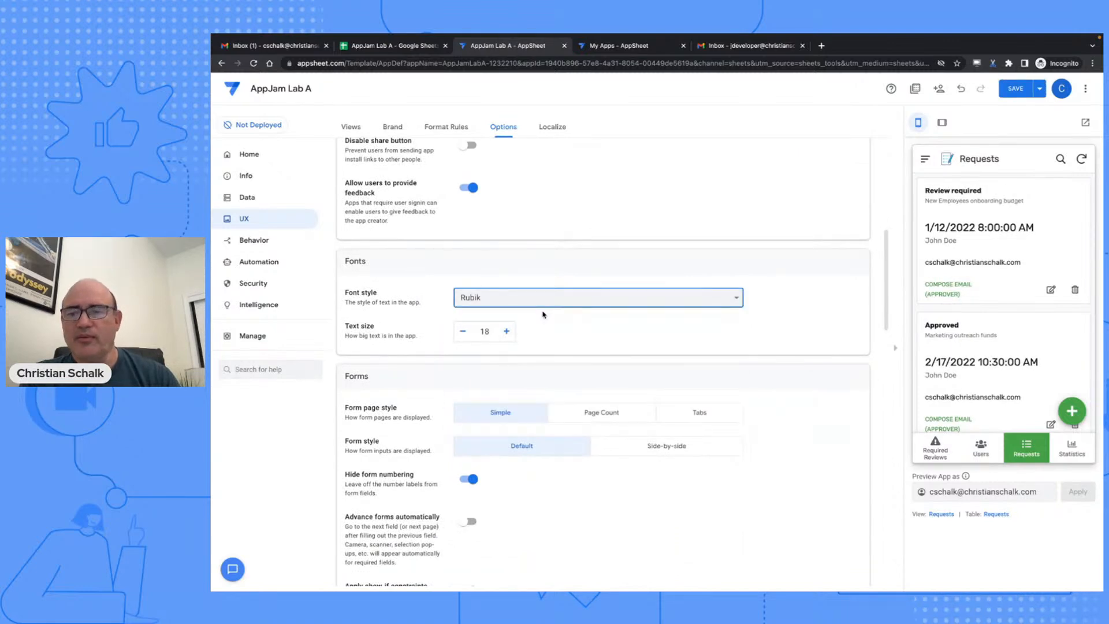
click(657, 297)
click(646, 286)
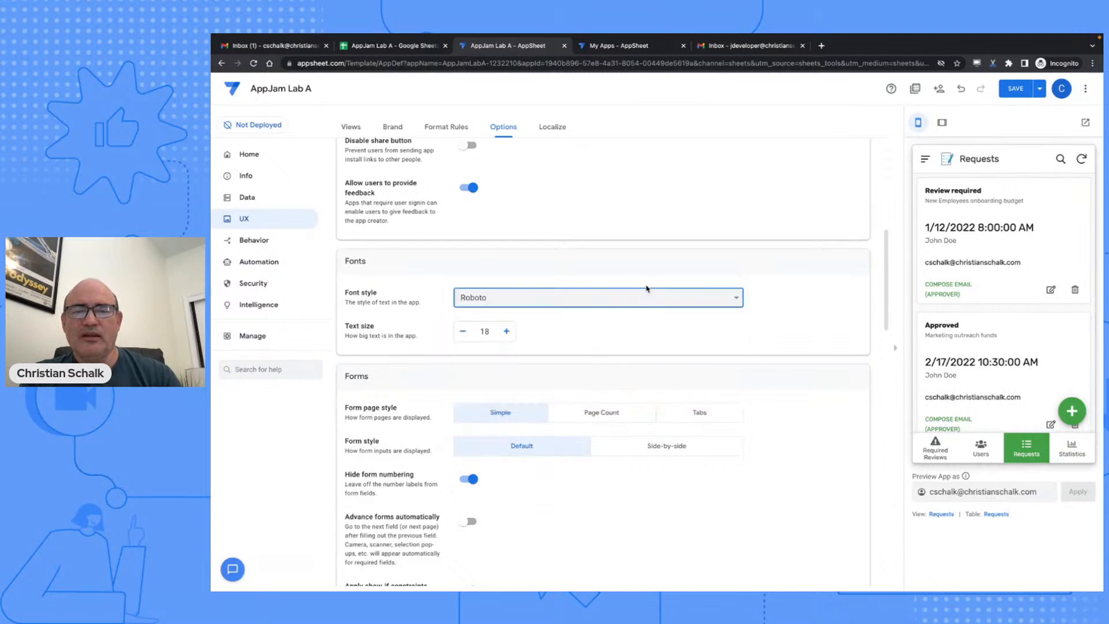
click(656, 297)
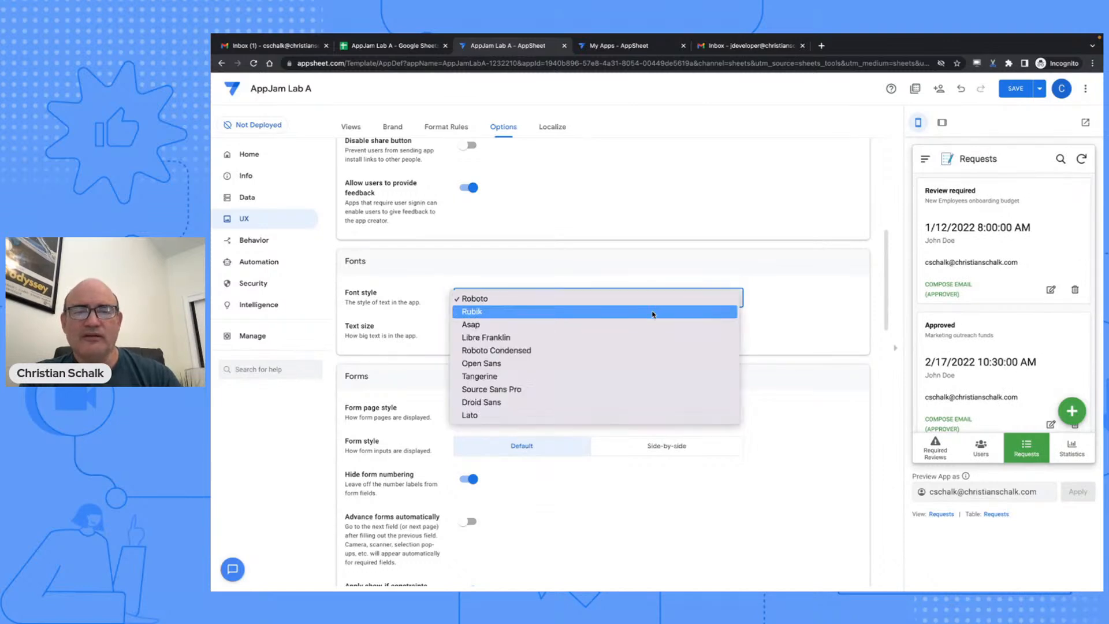
click(652, 311)
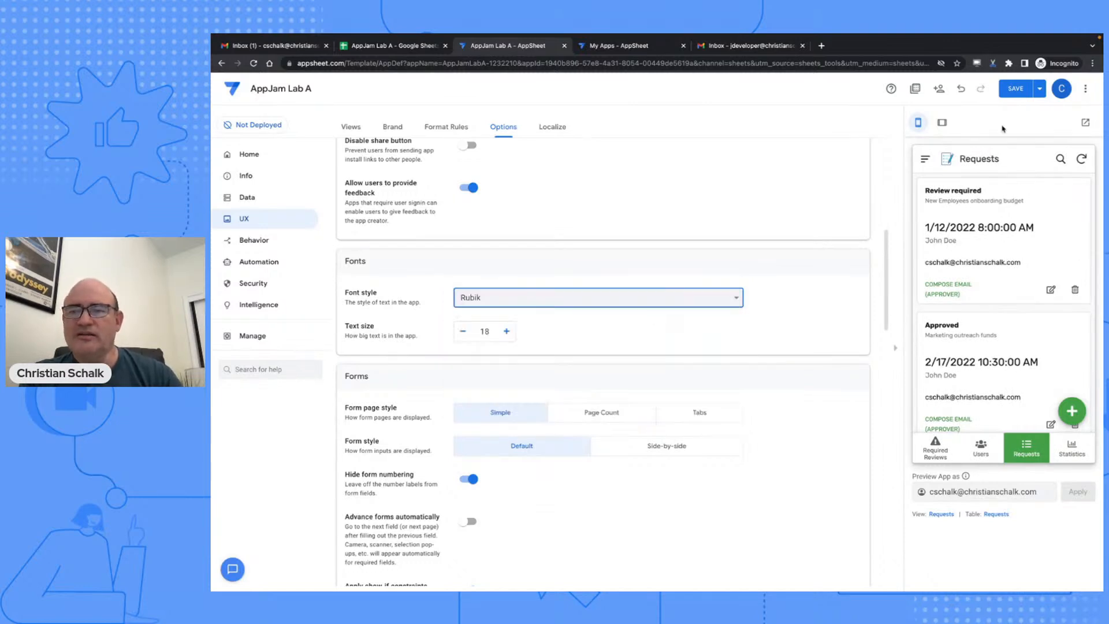
click(1013, 90)
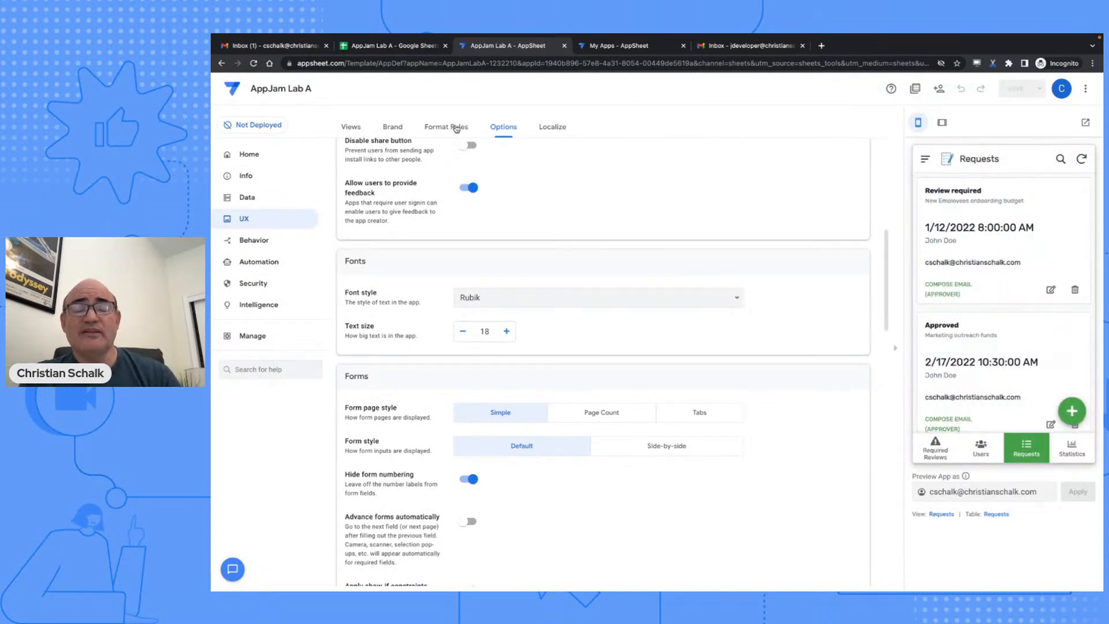
- Create a new format rule for Requests and name it 'Approved Requests'
click(455, 128)
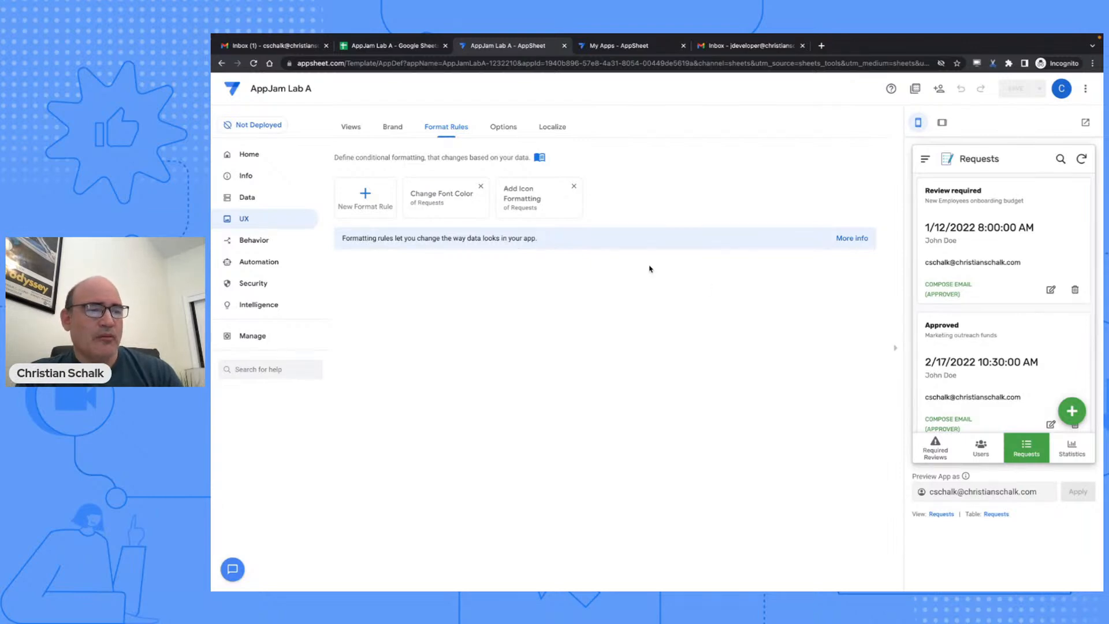
click(380, 194)
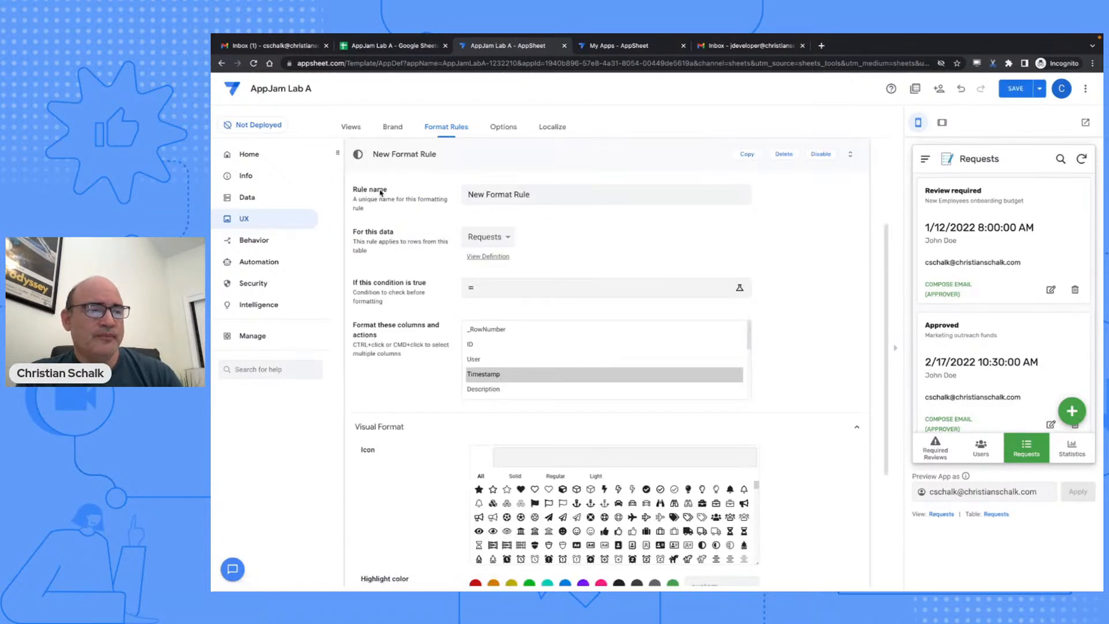
click(499, 194)
triple_click(500, 195)
text(App)
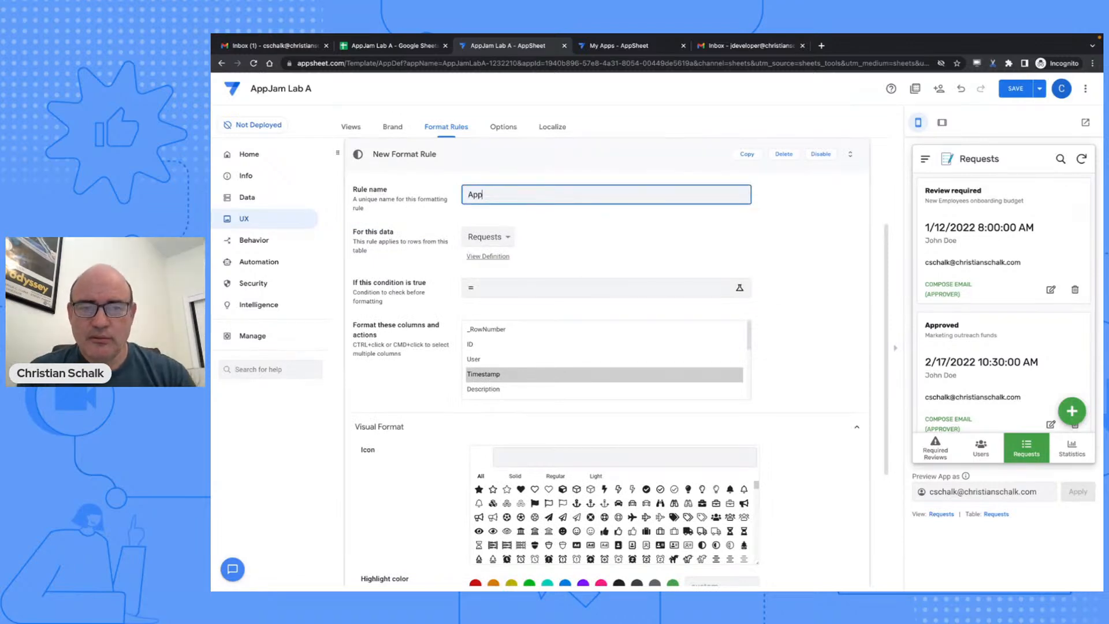
text(roved)
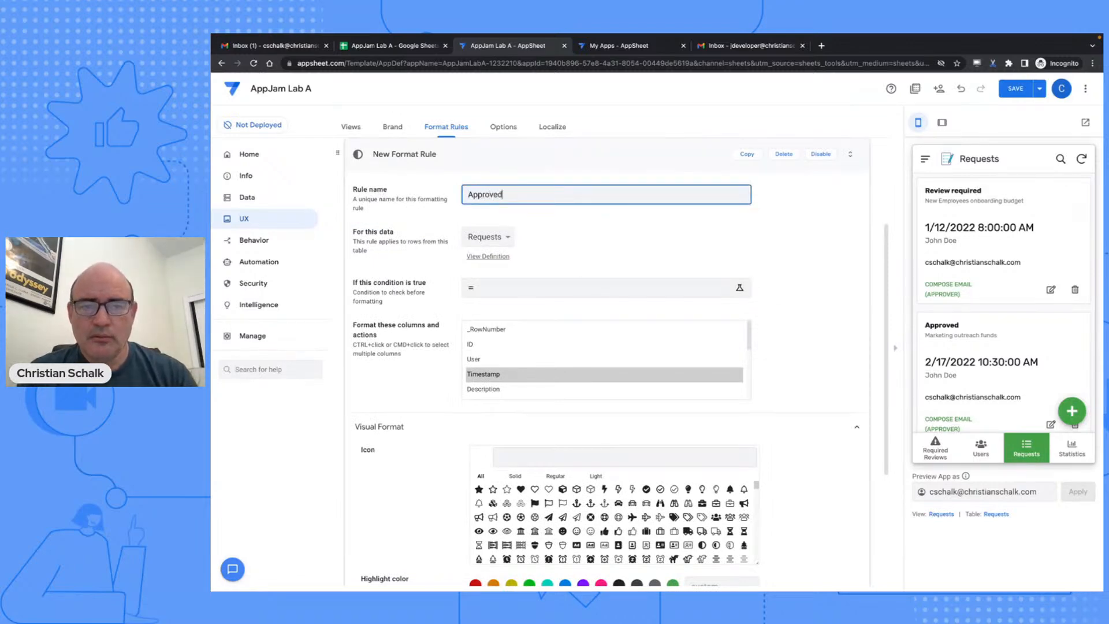
text( Requests)
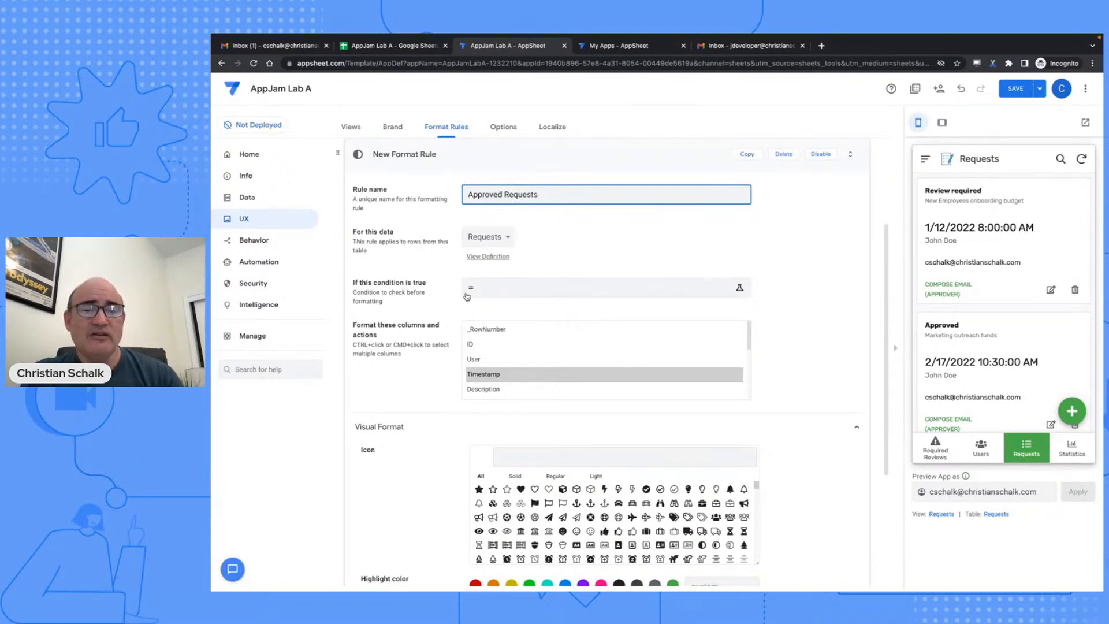
- Set the rule's condition to [Status] = "Approved" and save the expression
click(524, 294)
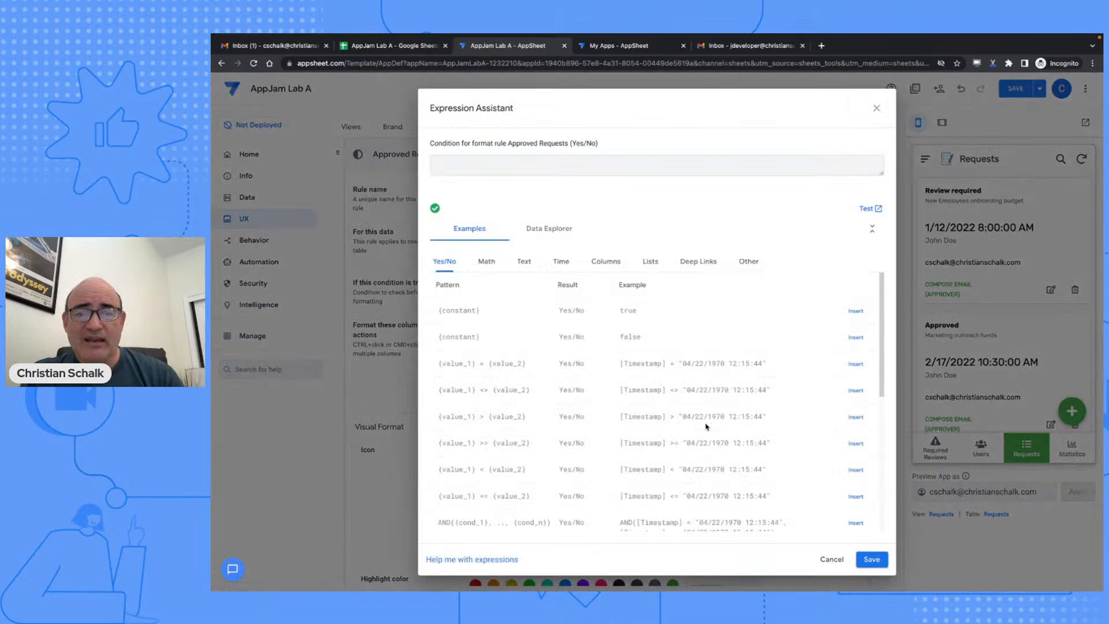
click(612, 263)
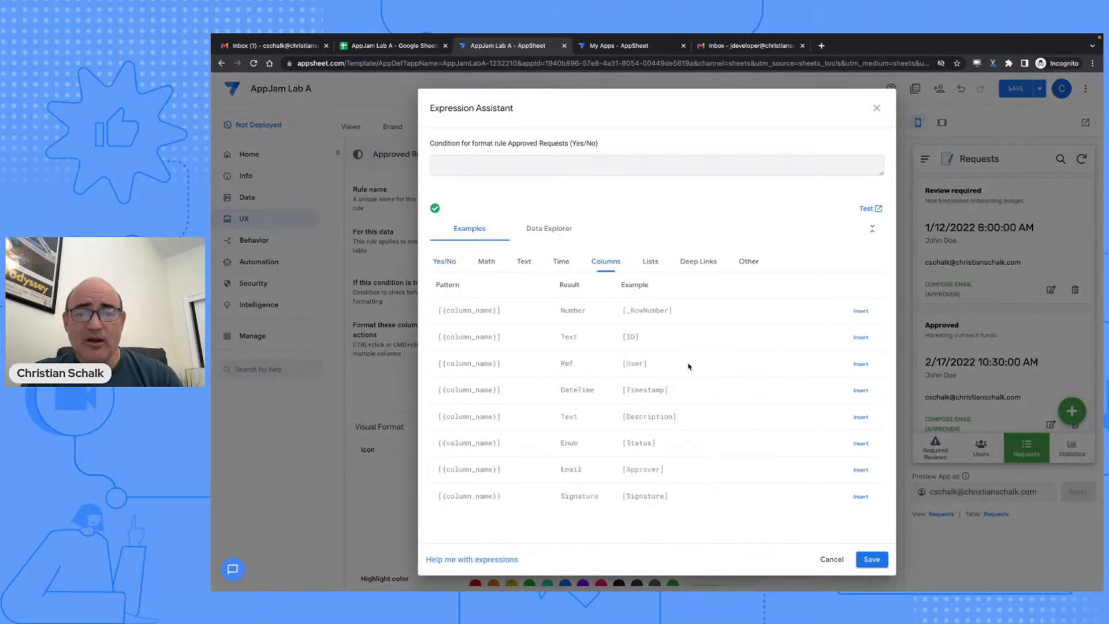
click(862, 443)
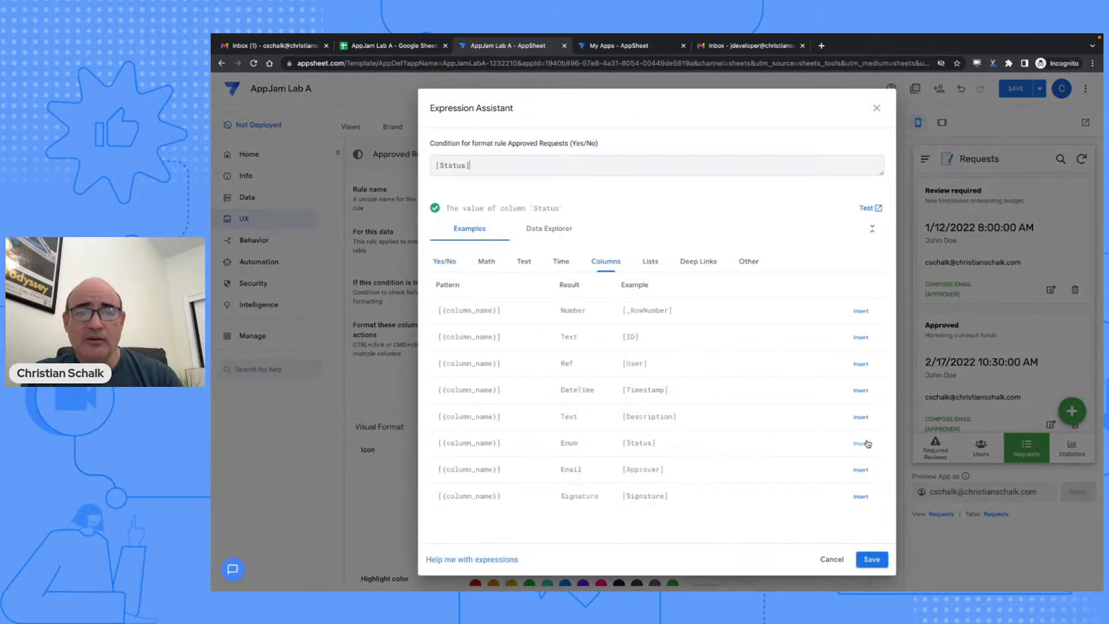
text(= )
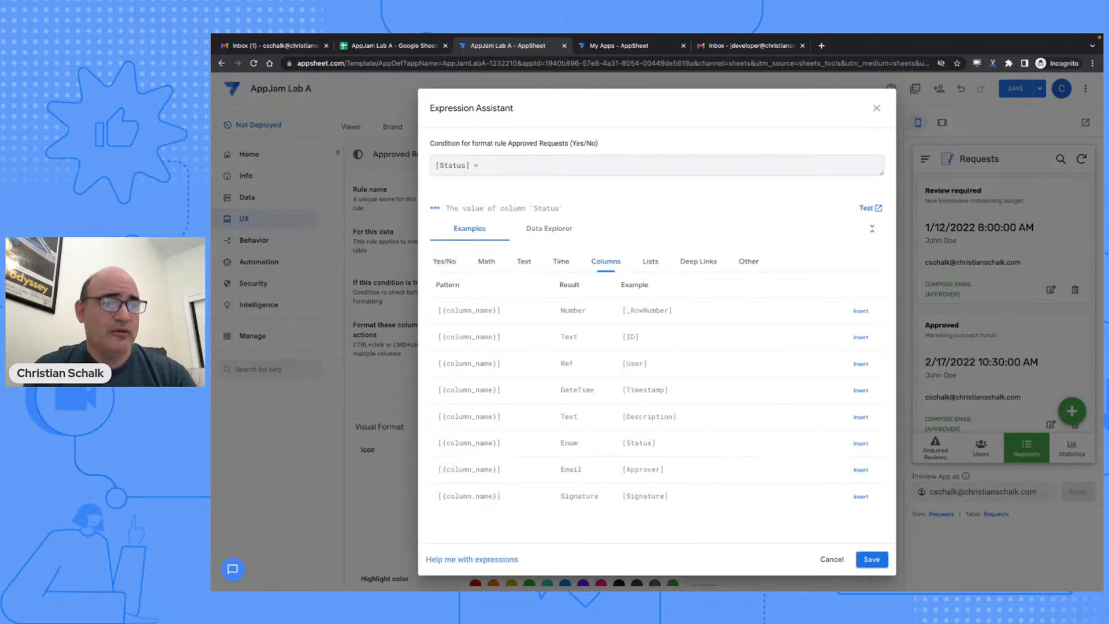
text("app)
key(BackSpace)
key(BackSpace)
text(Approved)
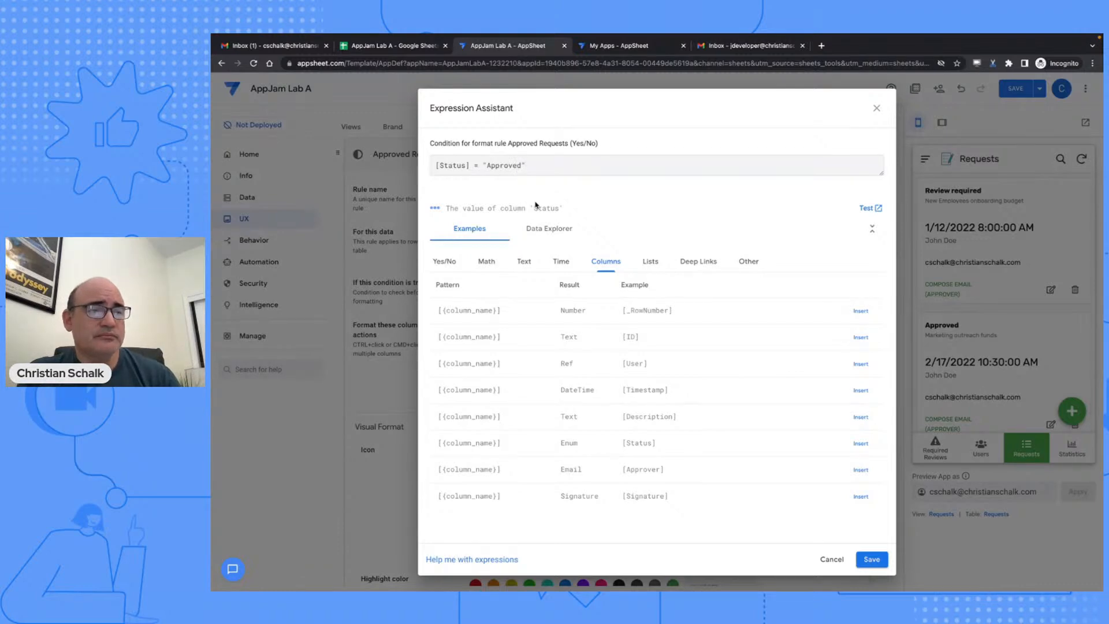
click(870, 559)
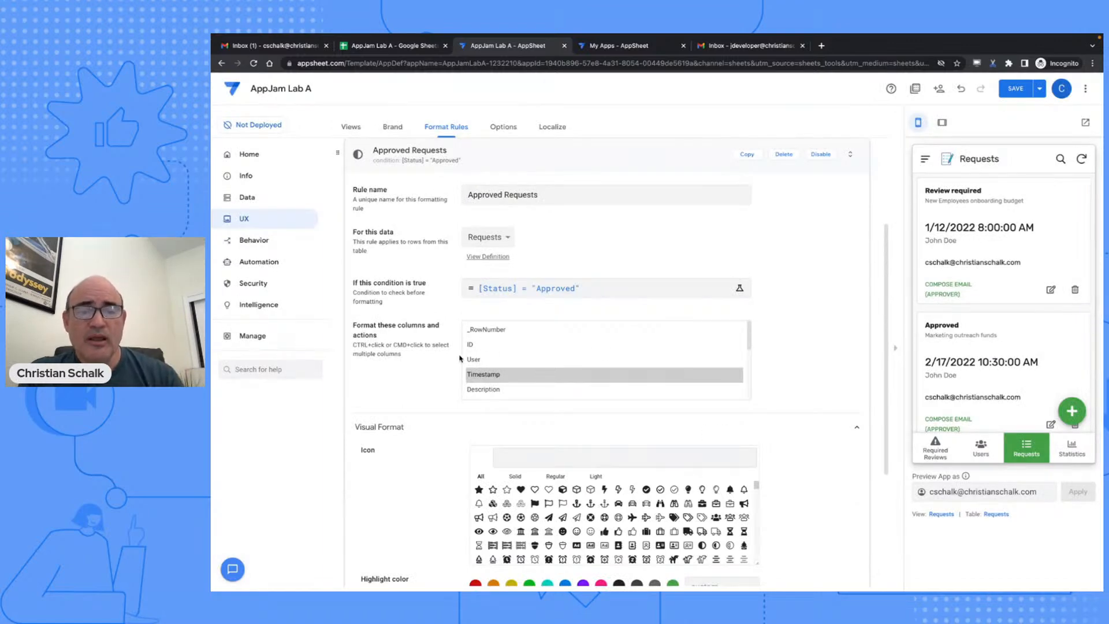
- Make the rule format the Status column with green text
scroll(534, 344, down, 1)
scroll(533, 344, down, 1)
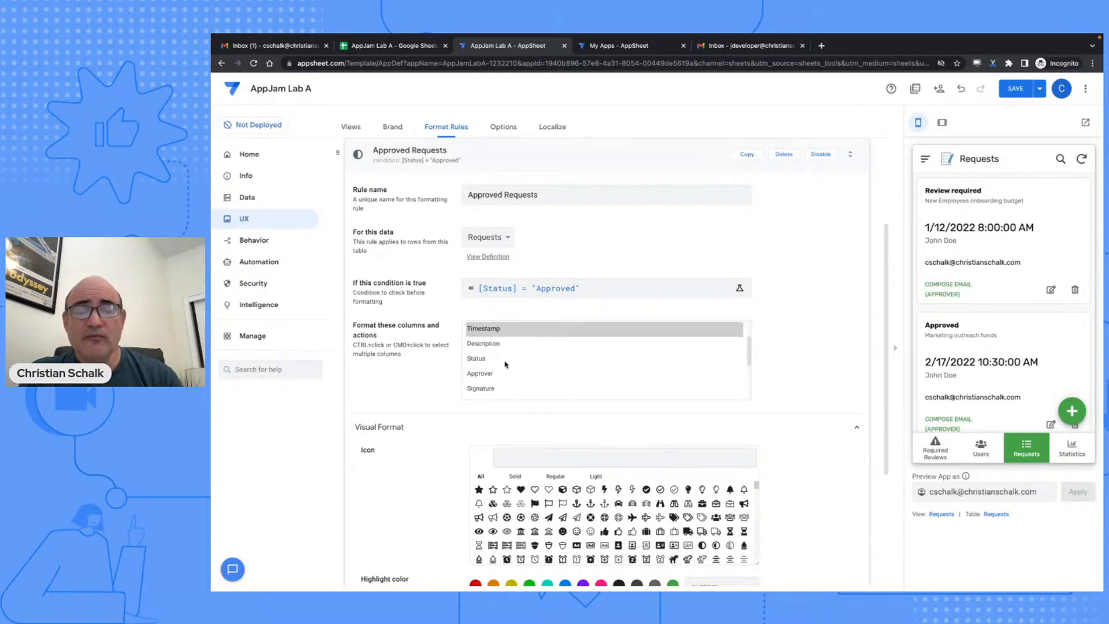
click(478, 359)
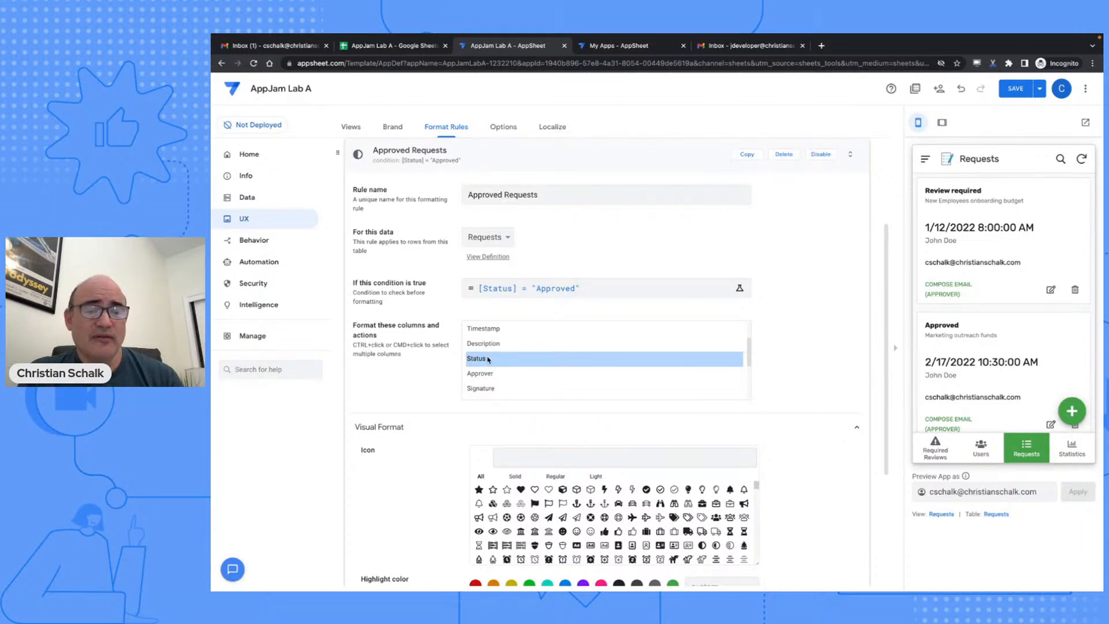
scroll(415, 379, down, 3)
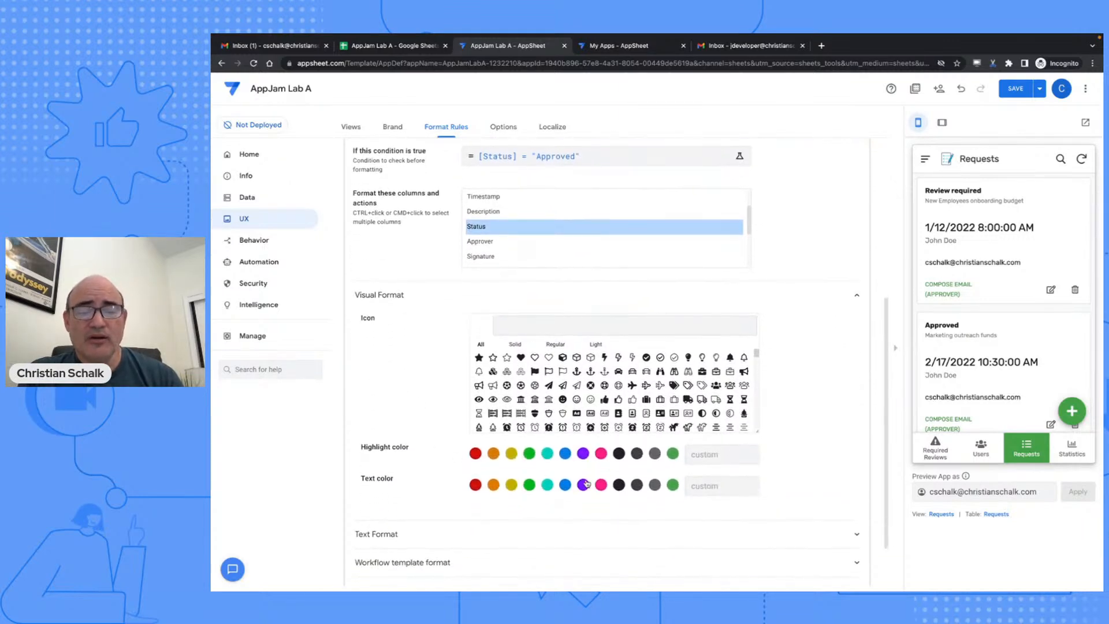
click(528, 485)
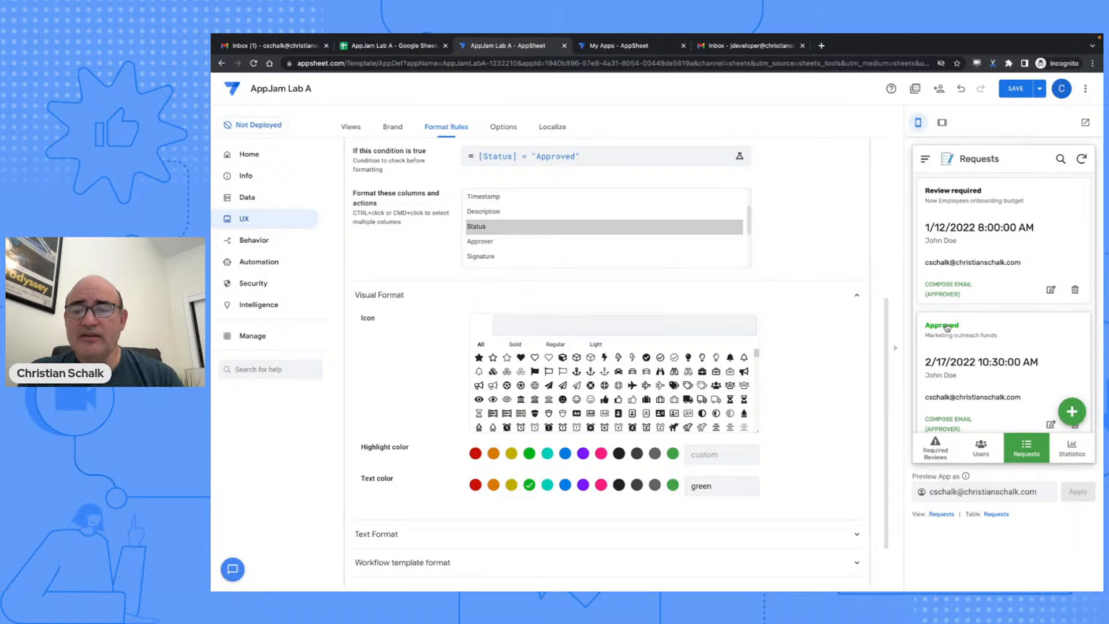
- Add a check icon to the rule and save the app
scroll(938, 328, down, 2)
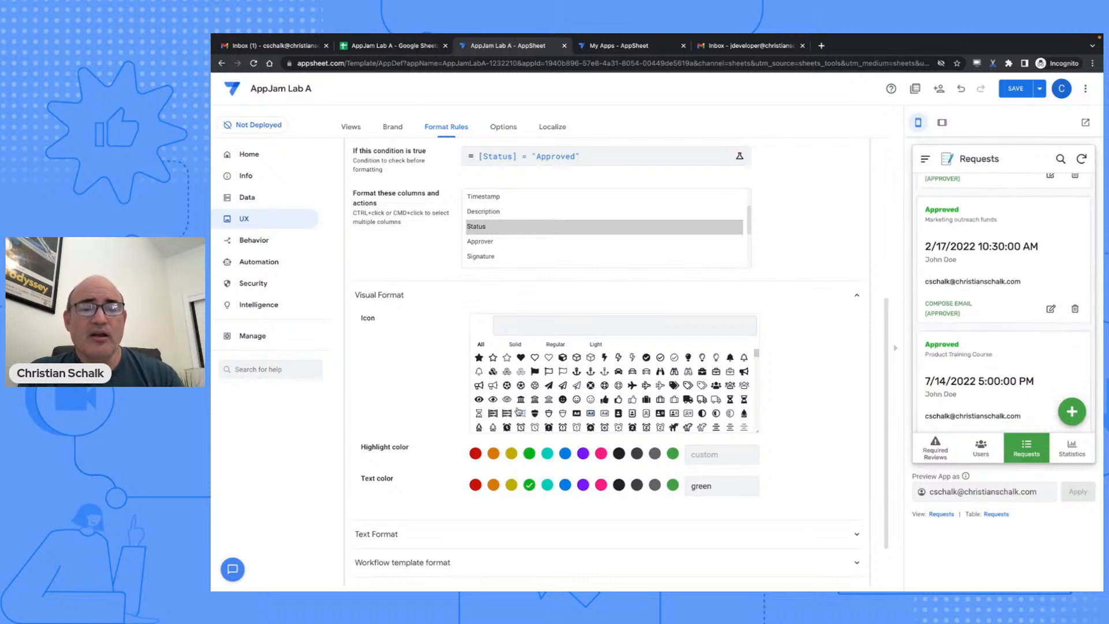
click(521, 328)
text(check)
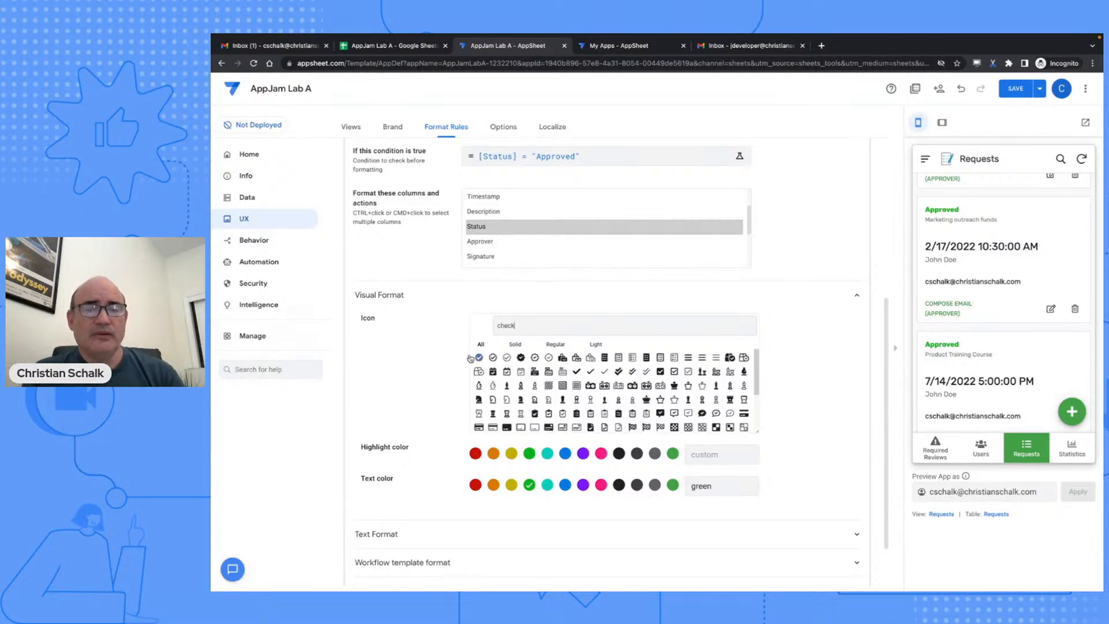
click(480, 358)
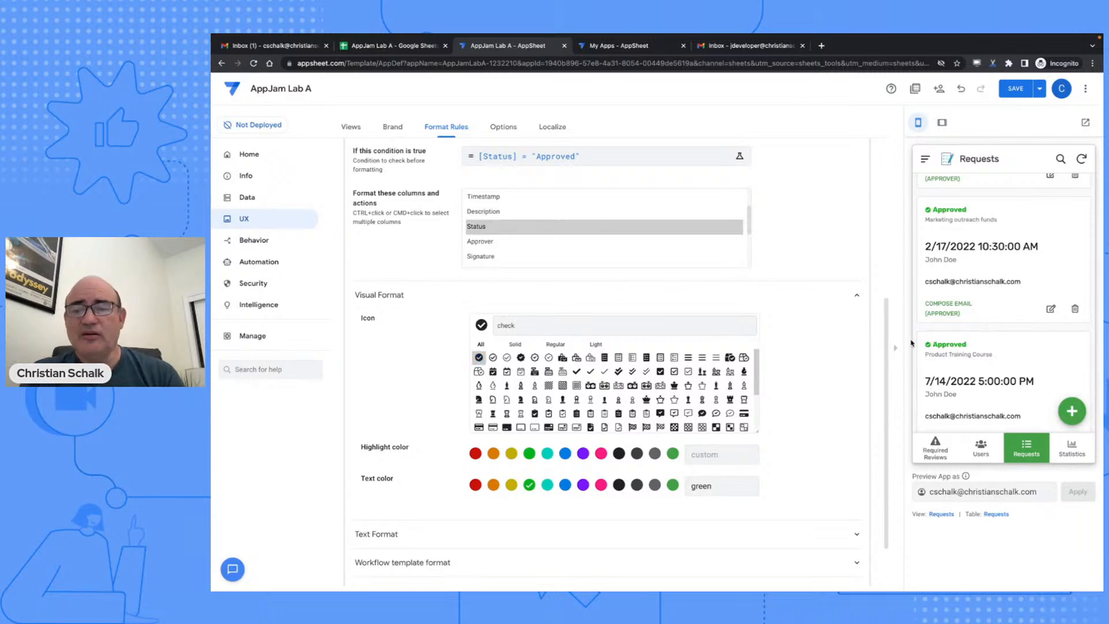
scroll(995, 316, up, 3)
scroll(995, 317, down, 6)
scroll(995, 317, down, 4)
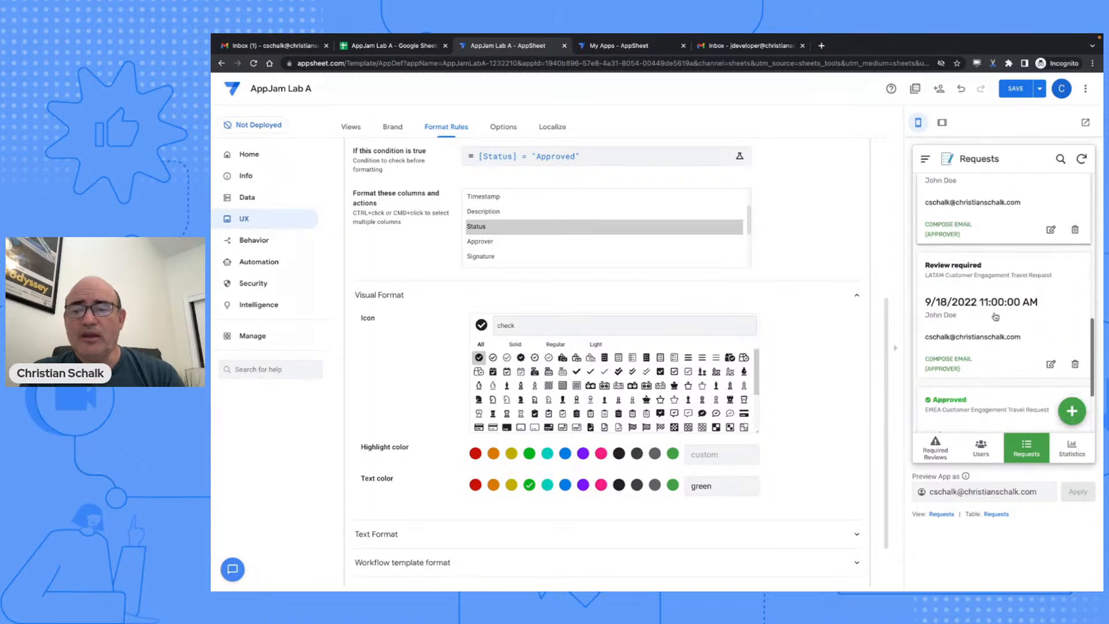
scroll(995, 317, up, 6)
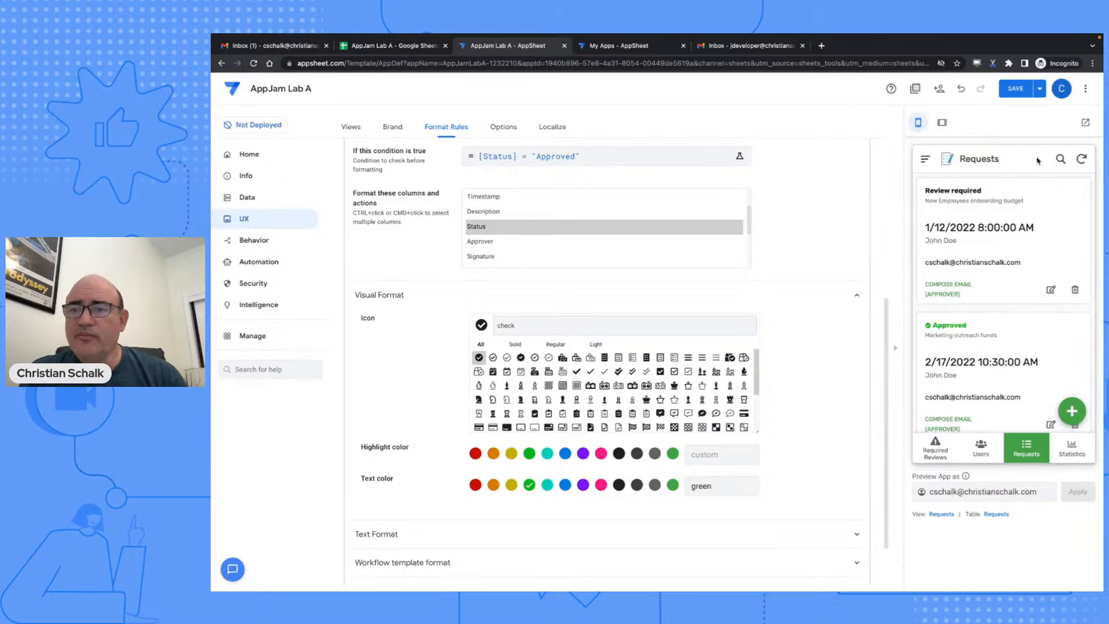
click(1017, 90)
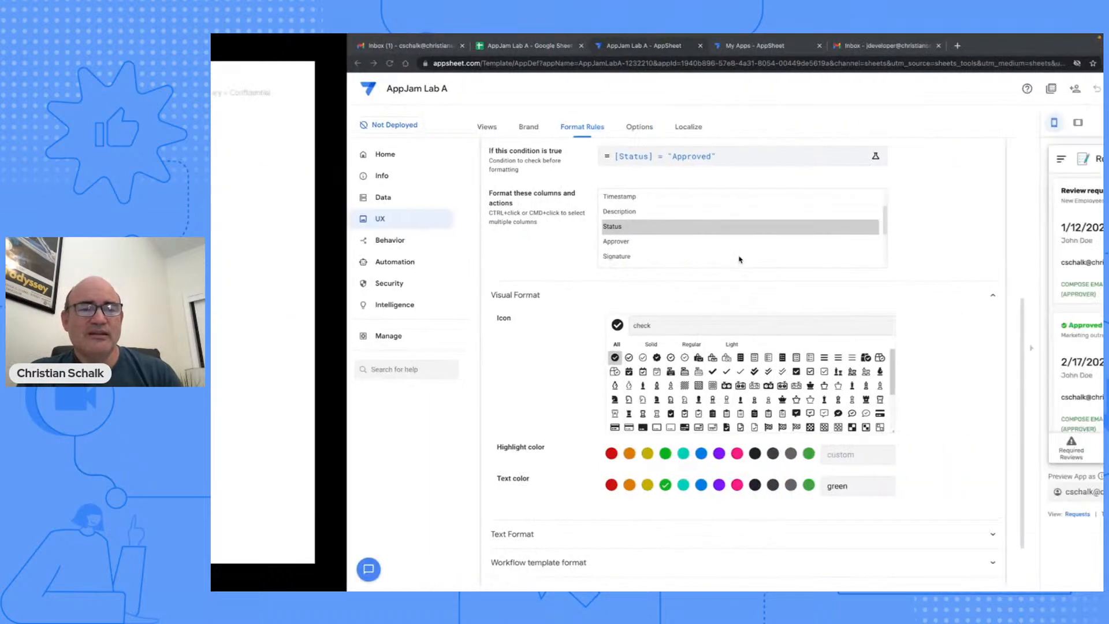
- Create a Requests action named 'Approve Request' that sets the Status column
click(385, 245)
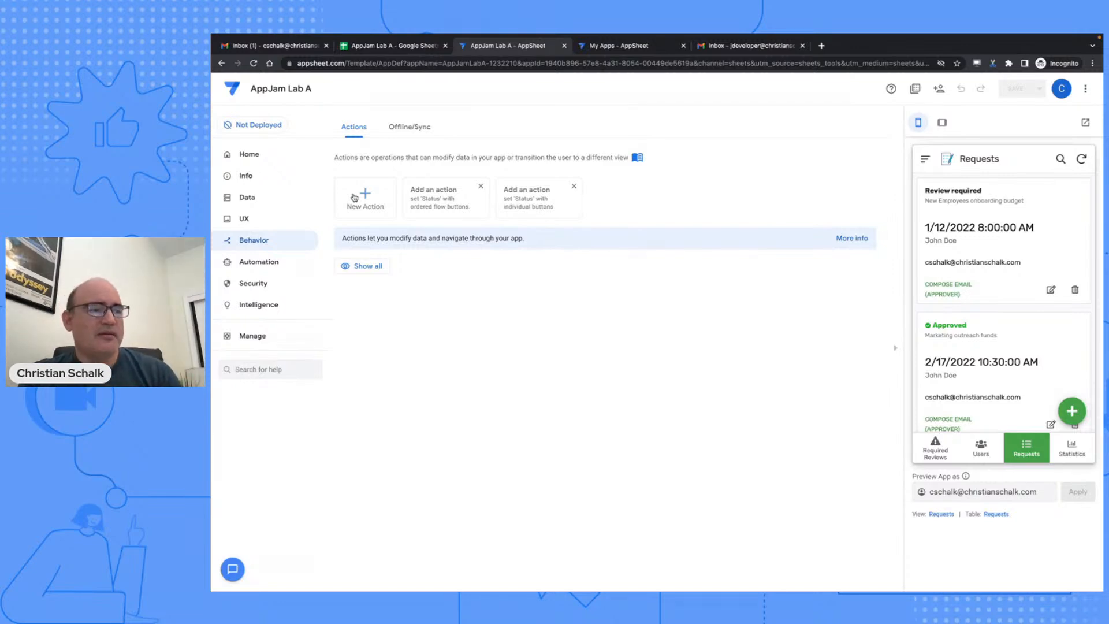
click(354, 197)
click(491, 271)
triple_click(491, 271)
text(Appro)
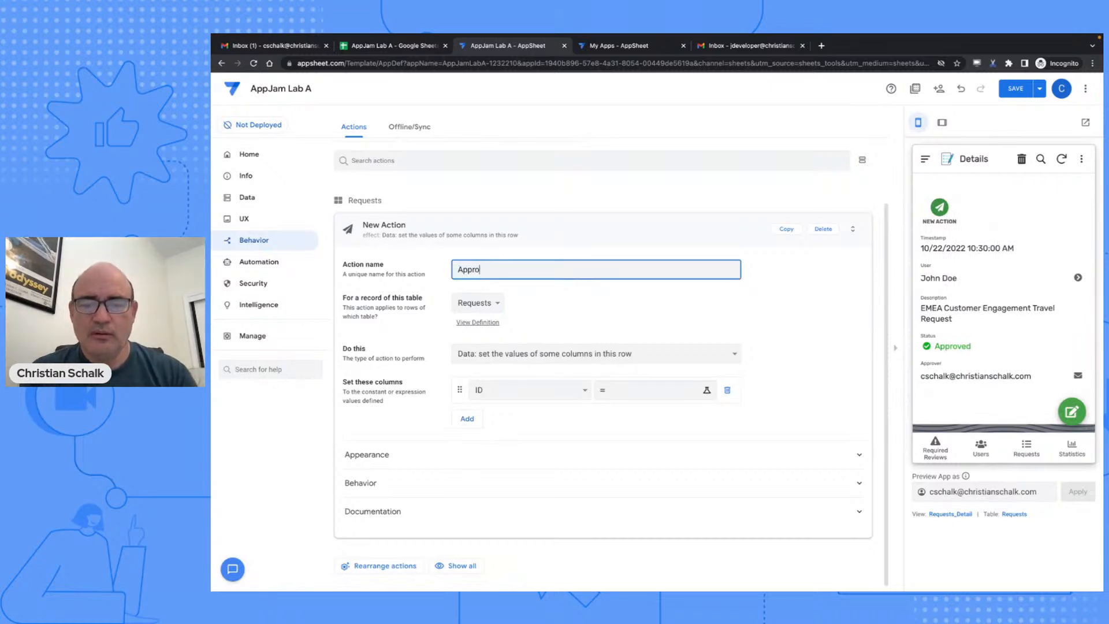
text(ve Request)
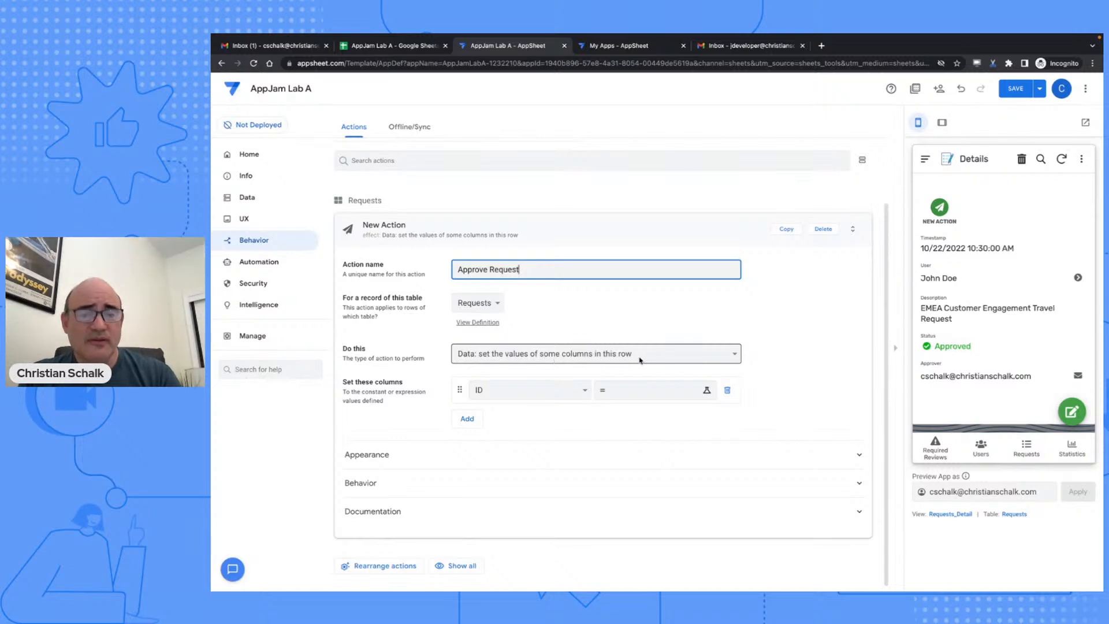
click(518, 394)
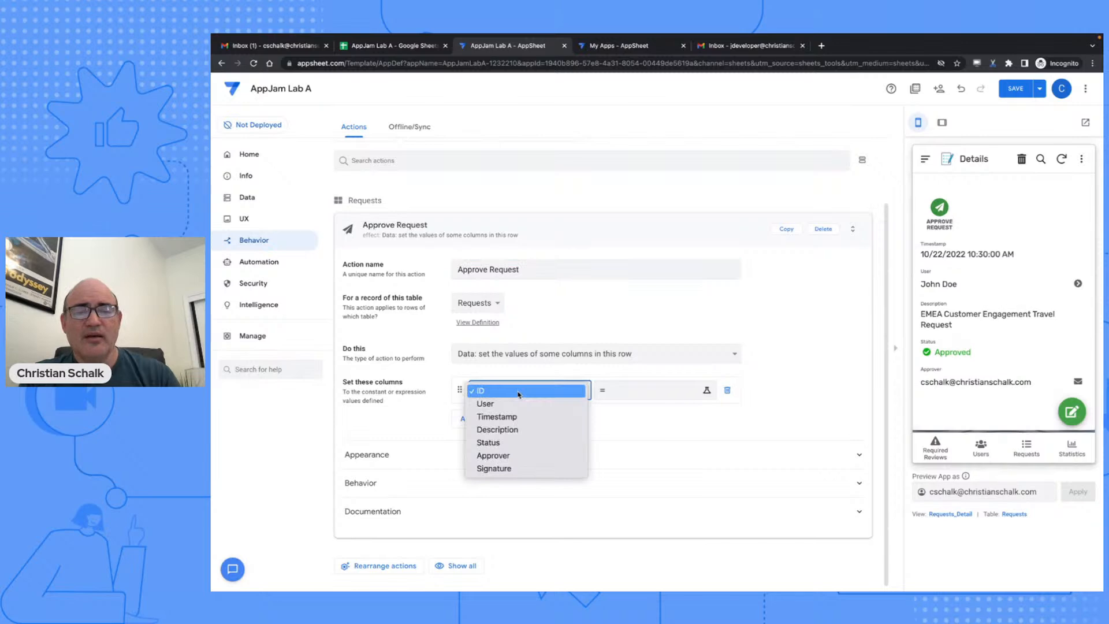
click(517, 440)
- Enter "Approved" as the new Status value and save the expression
click(632, 388)
text(")
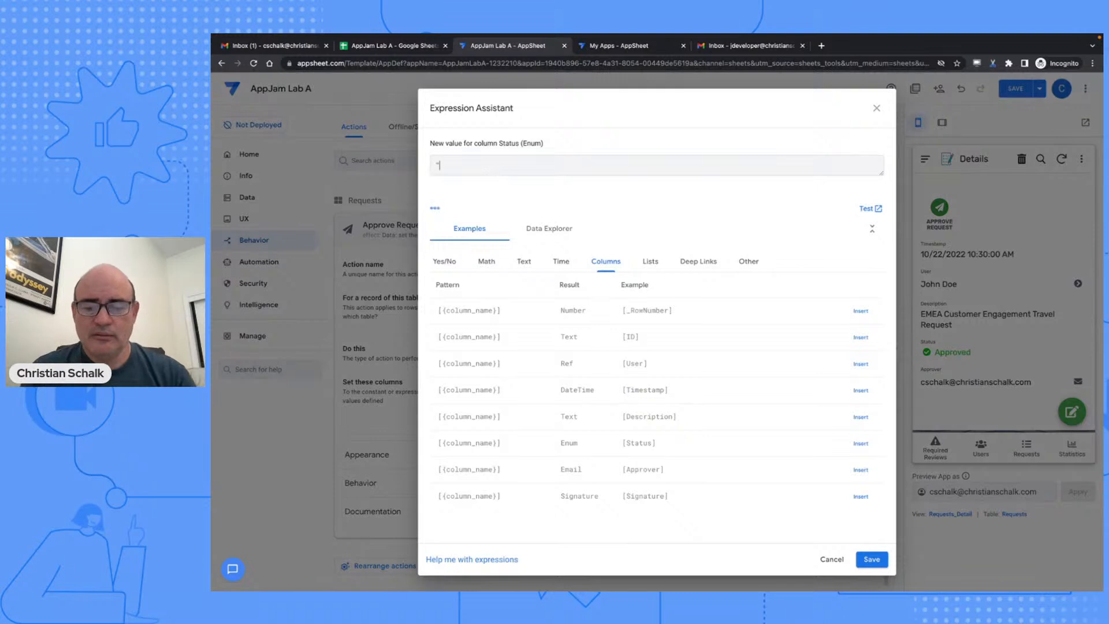
text(apppproved)
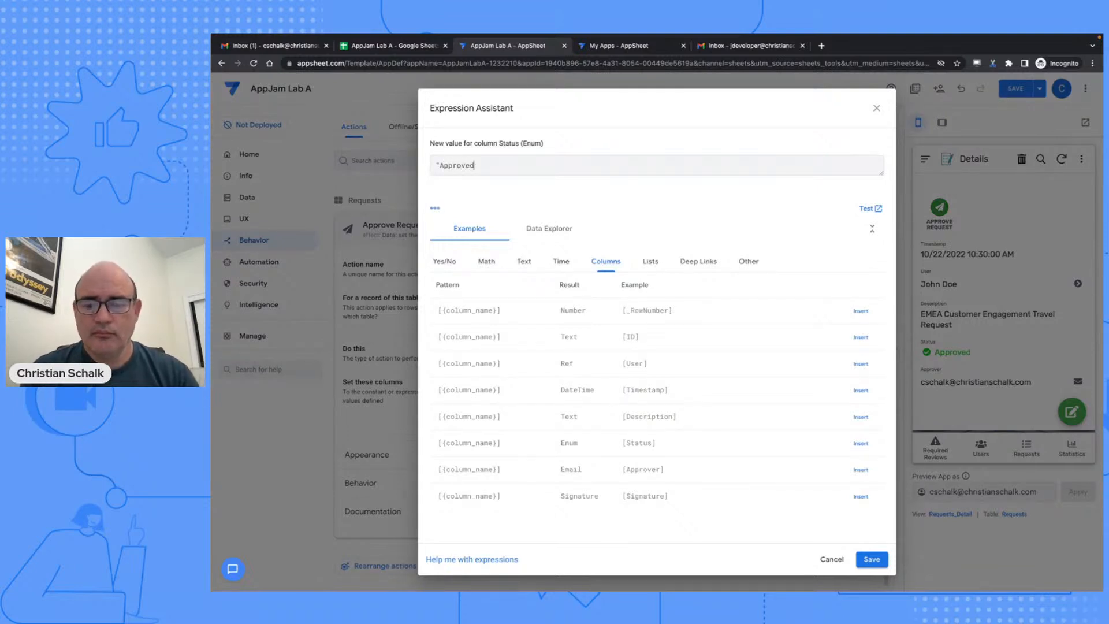
text(")
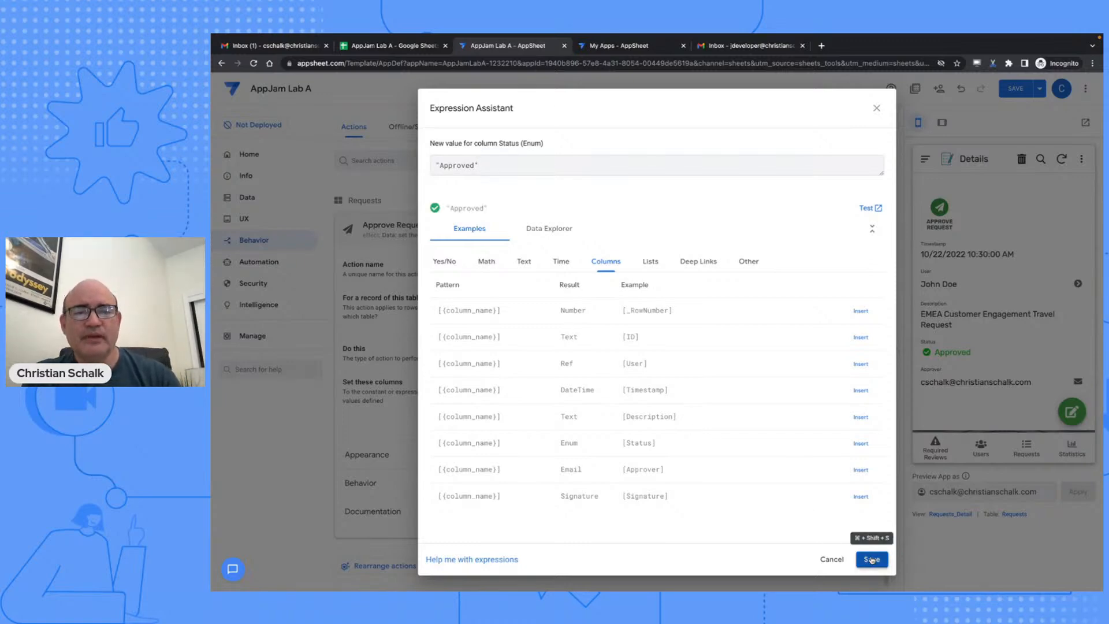
click(871, 560)
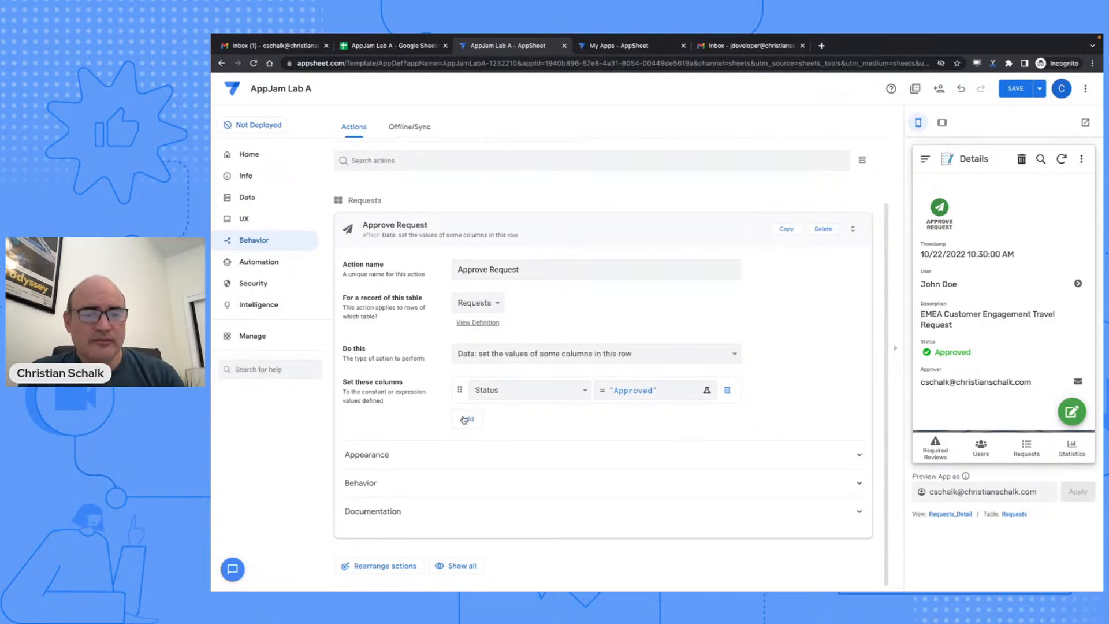
- Give Approve Request a thumbs-up icon and save the app
click(428, 453)
scroll(428, 454, down, 1)
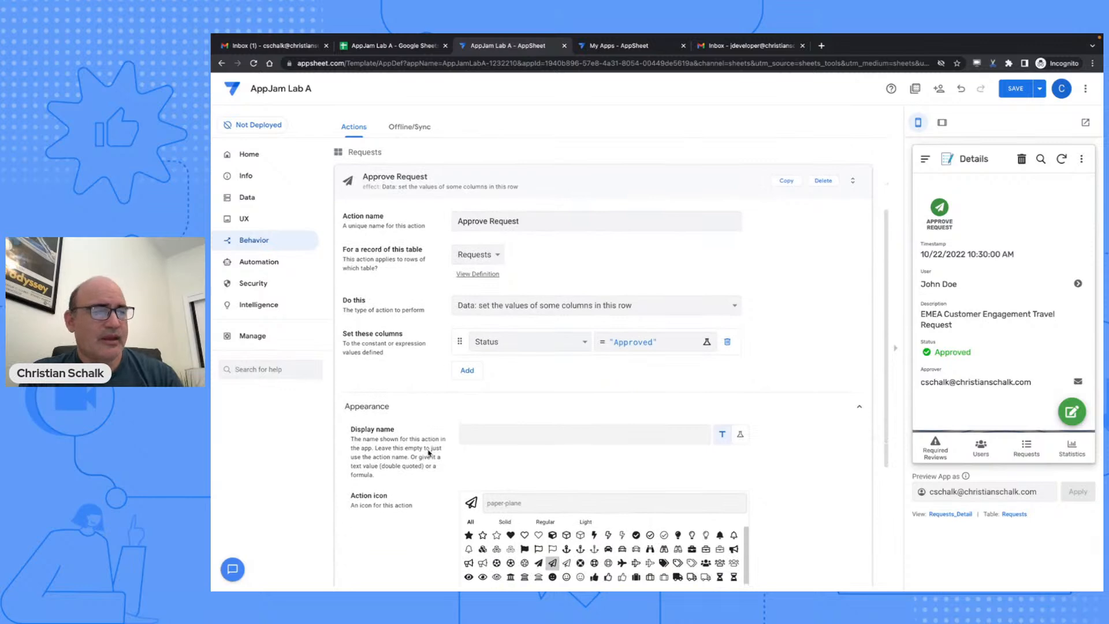
click(523, 503)
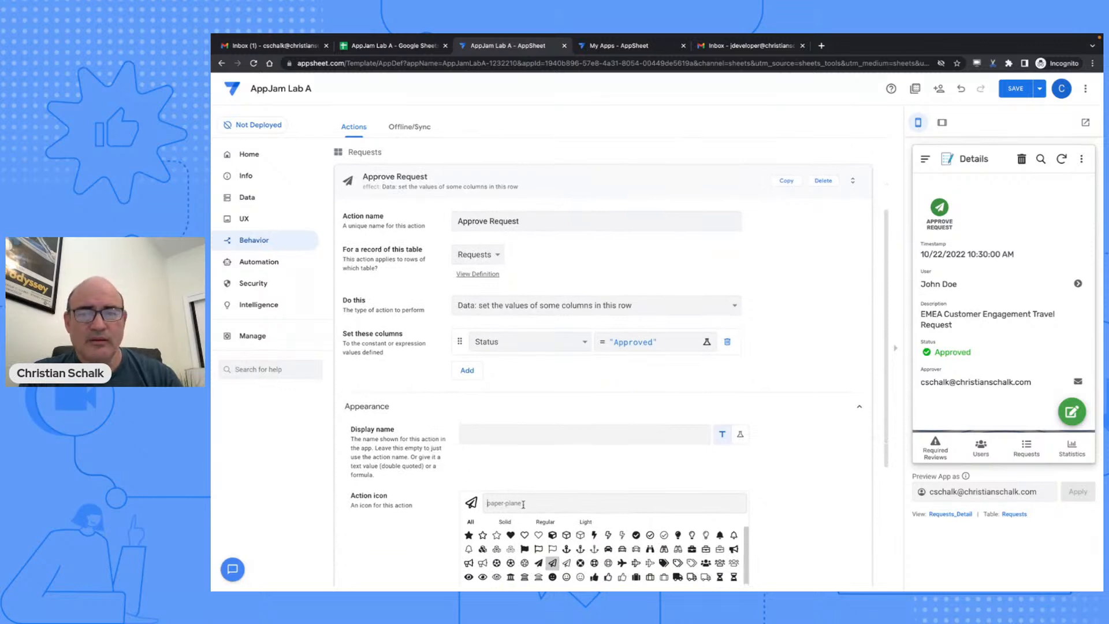
text(thu)
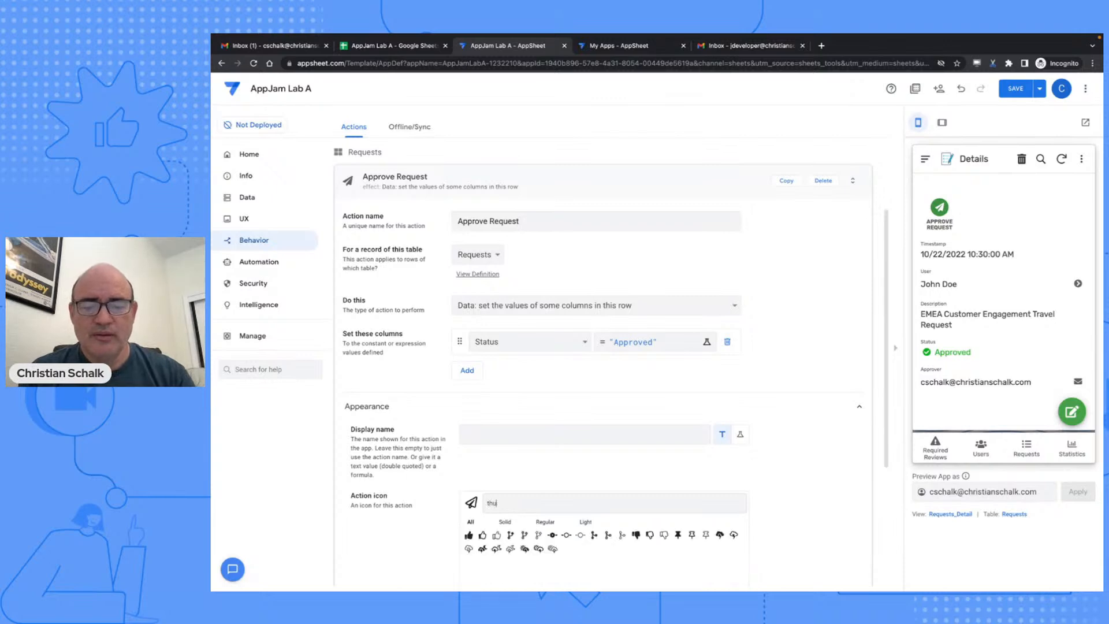
text(mbs)
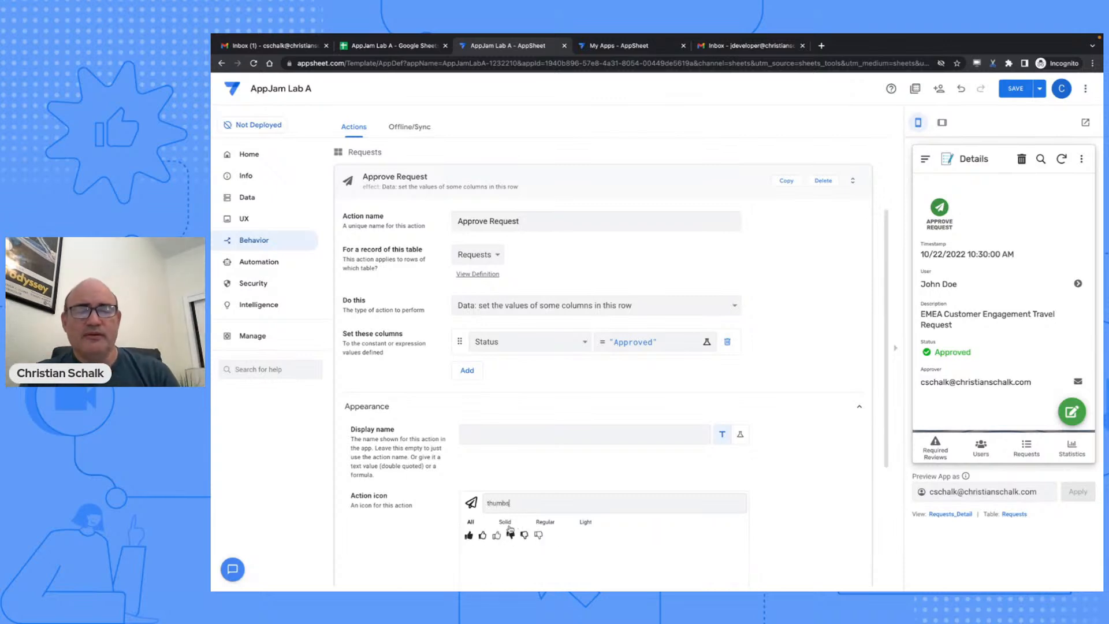
click(469, 536)
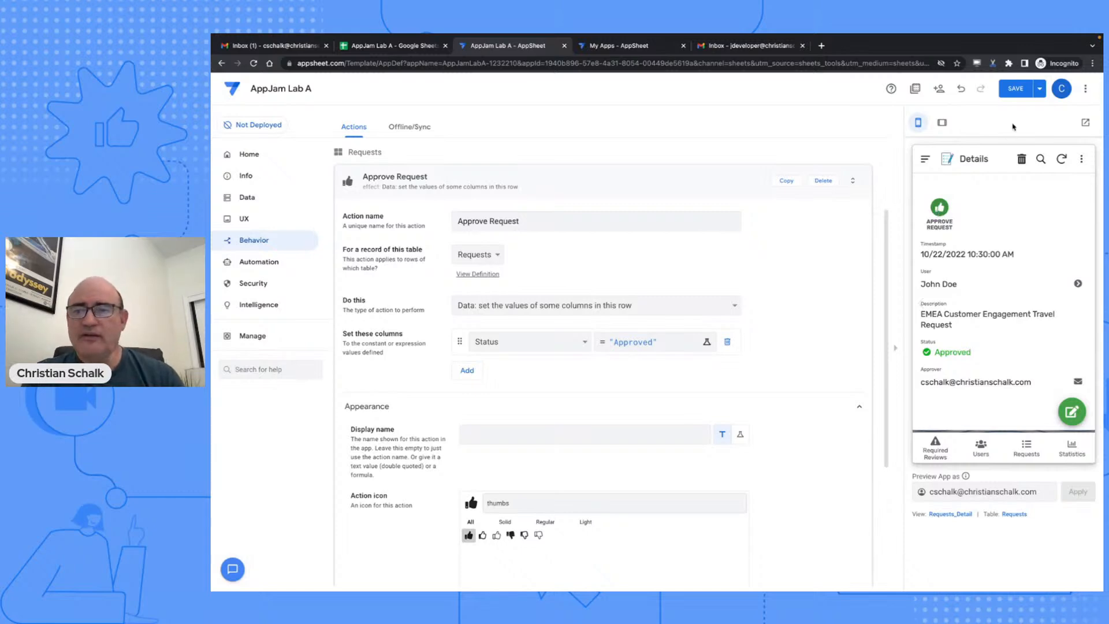
click(1014, 91)
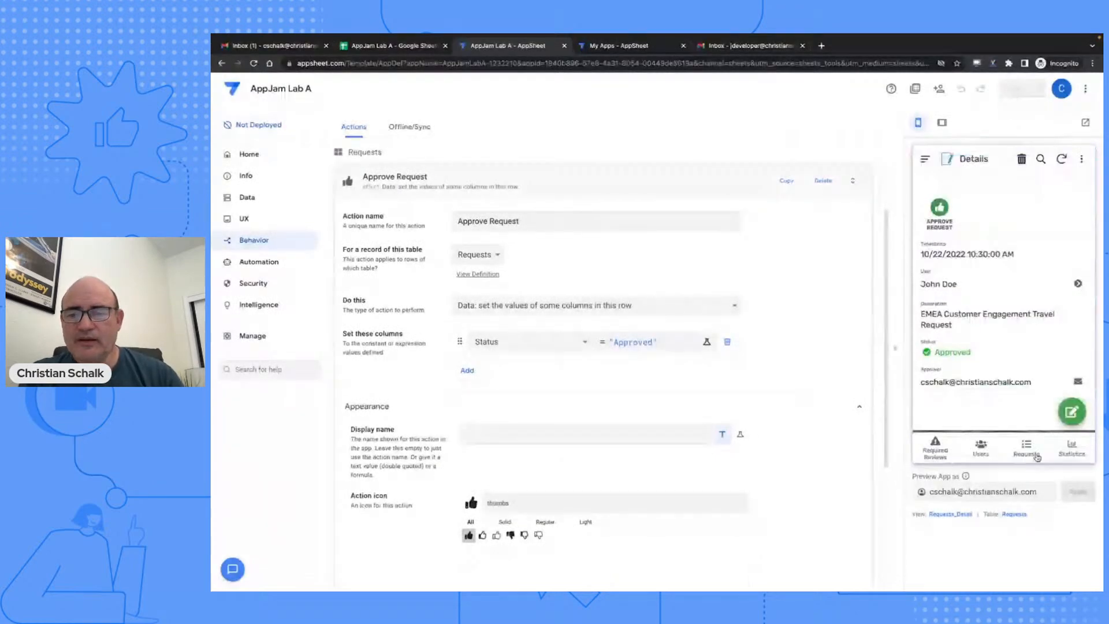
- Approve the review-required New Employees onboarding budget request in the preview, sync, and view the spreadsheet
click(1033, 455)
scroll(965, 285, down, 1)
scroll(965, 285, up, 1)
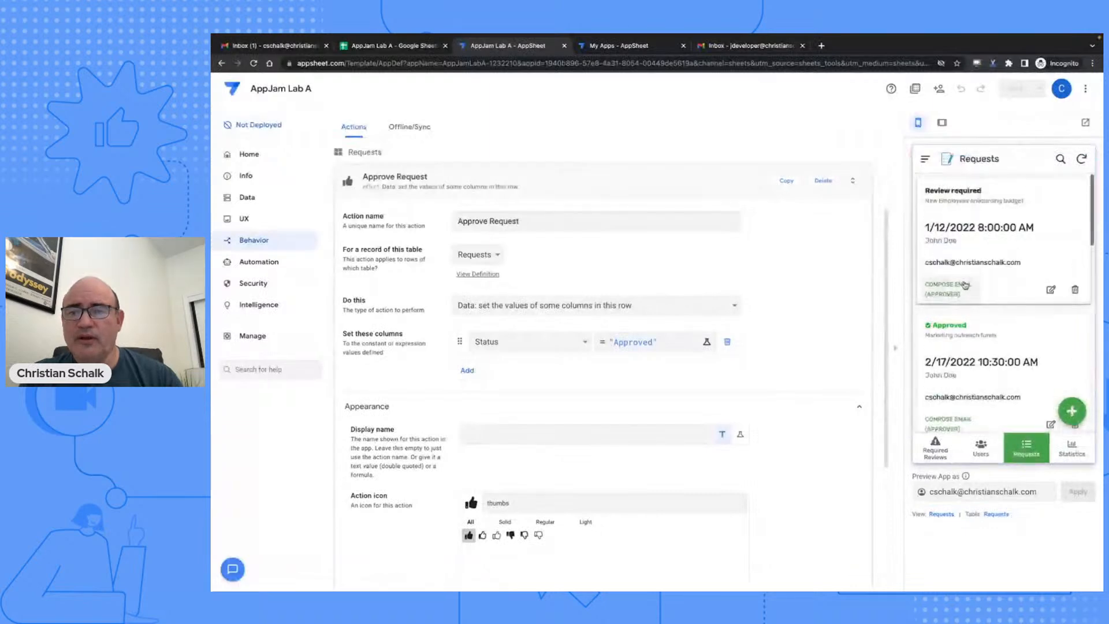
click(967, 199)
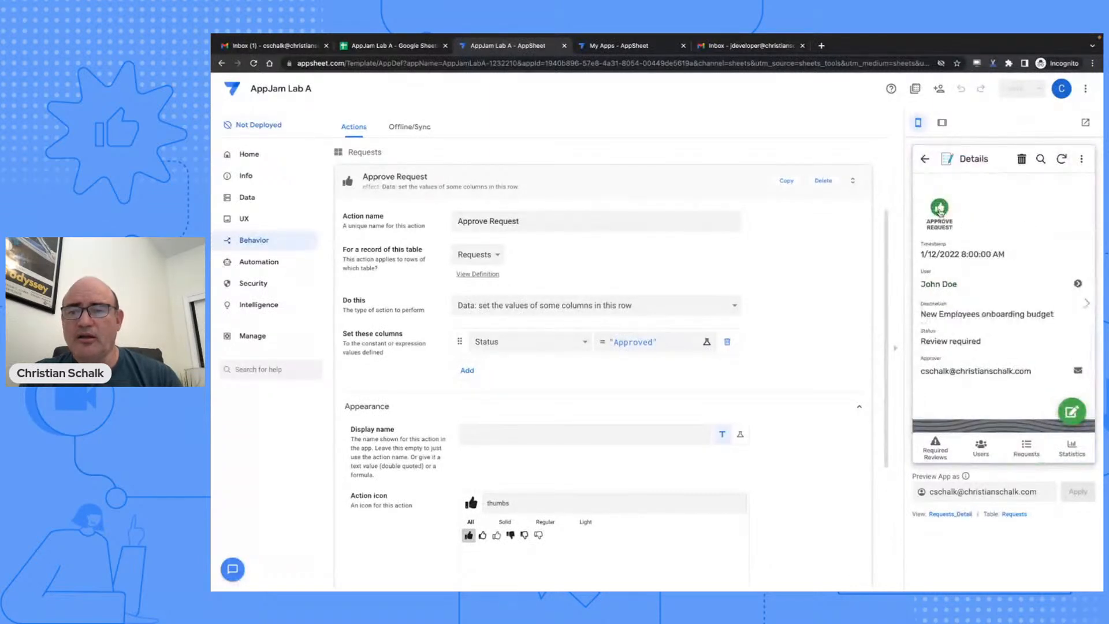
click(939, 209)
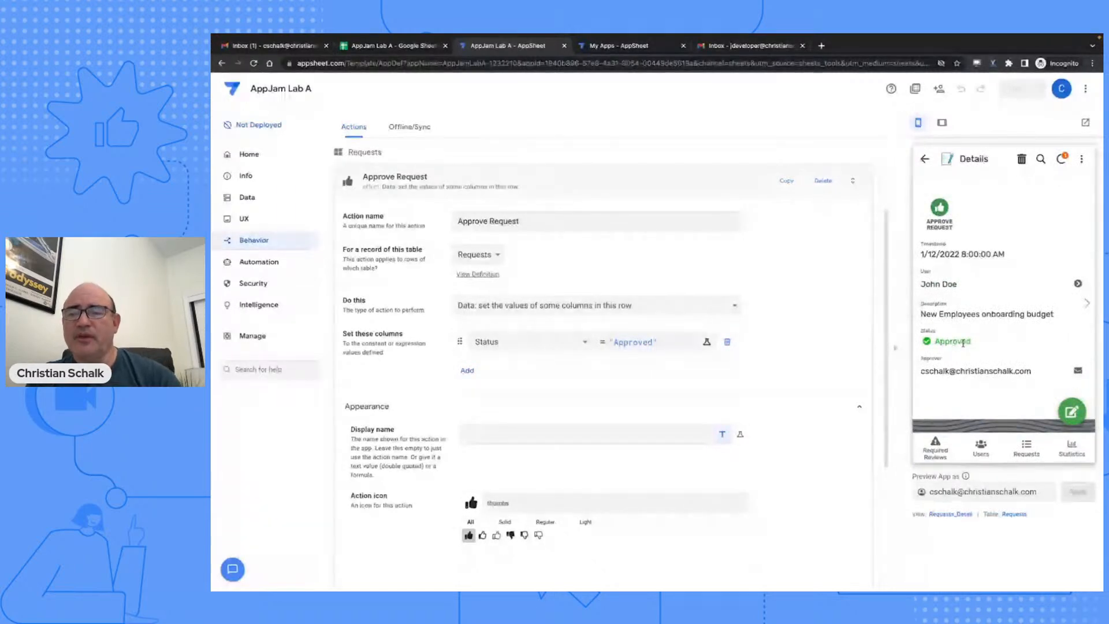
click(1061, 160)
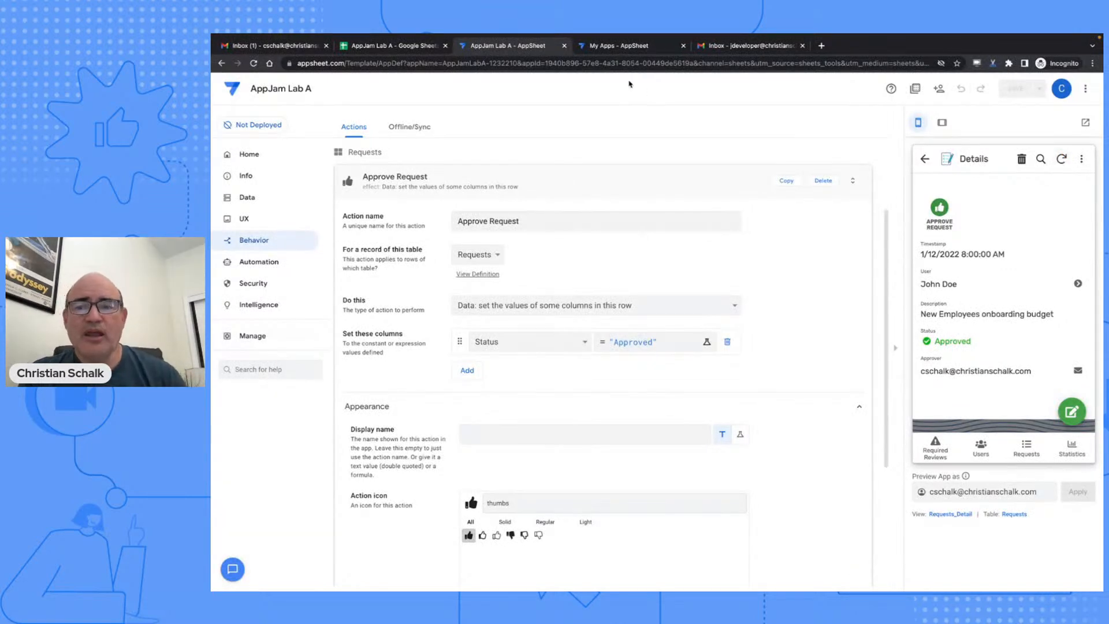
click(400, 48)
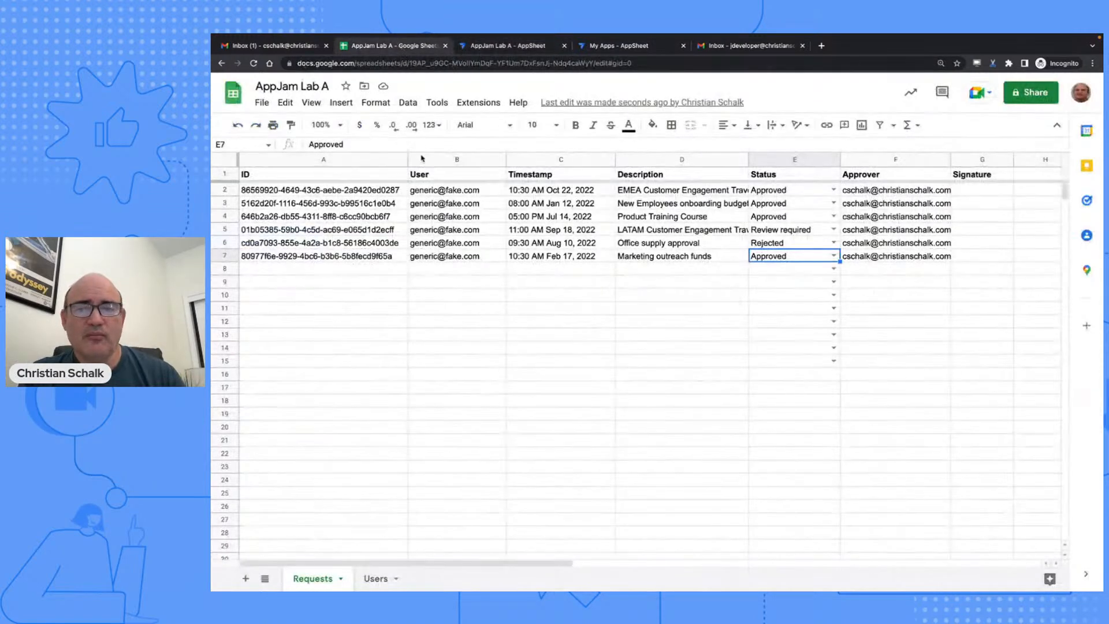
- Confirm the onboarding budget request shows Approved in cells D3–E3, then return to AppSheet
click(674, 207)
click(774, 208)
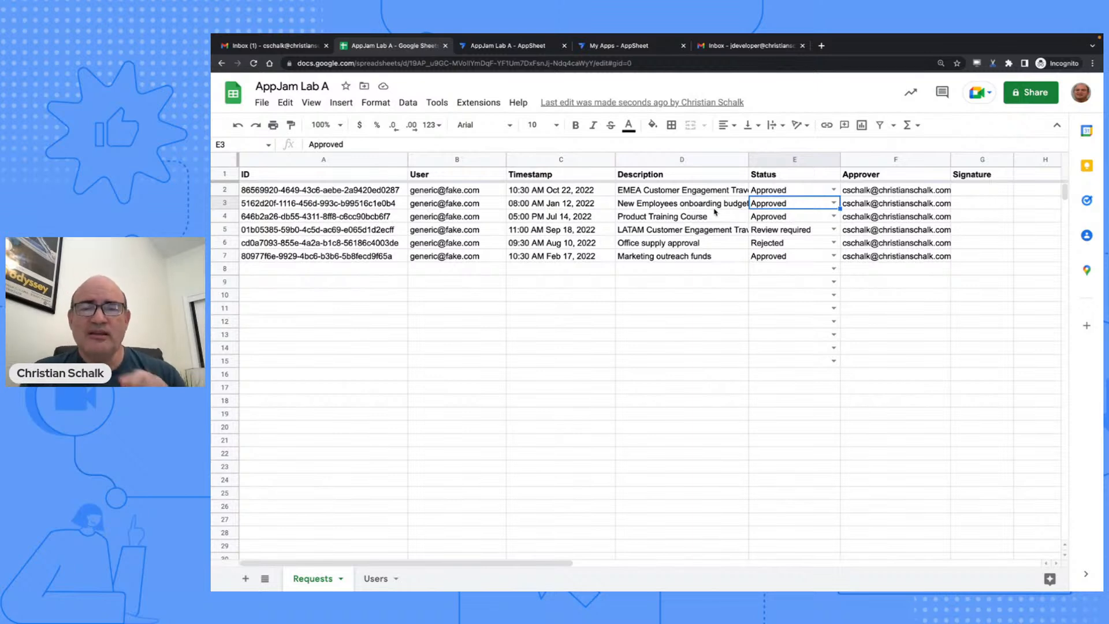
click(505, 48)
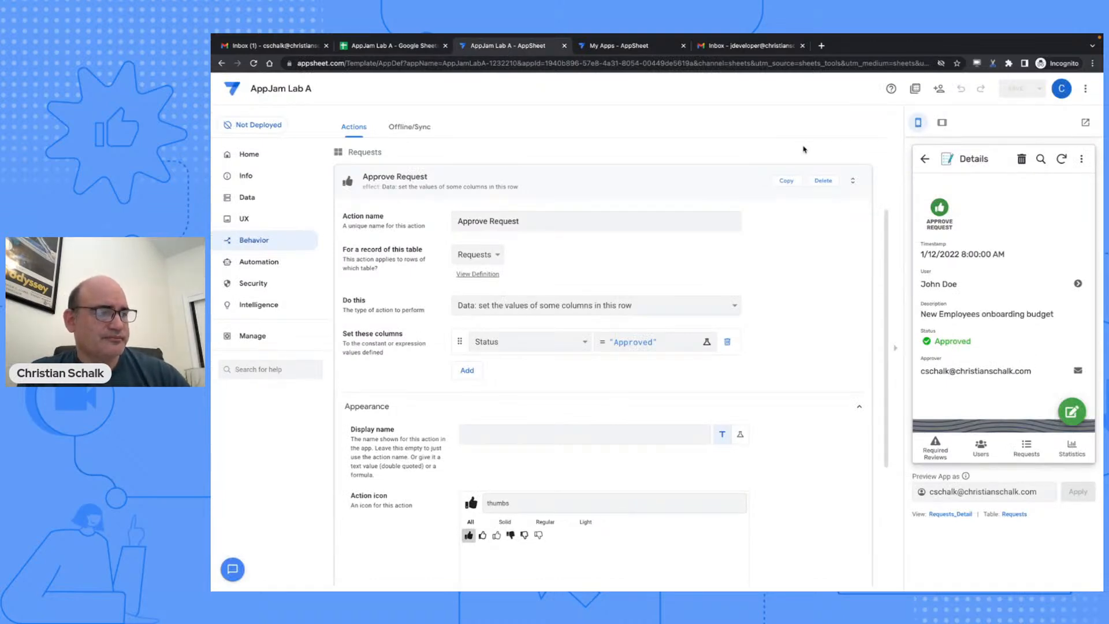
- Glance at the 04 Automations slide, then open the app's Automation Bots page
key(ctrl+Left)
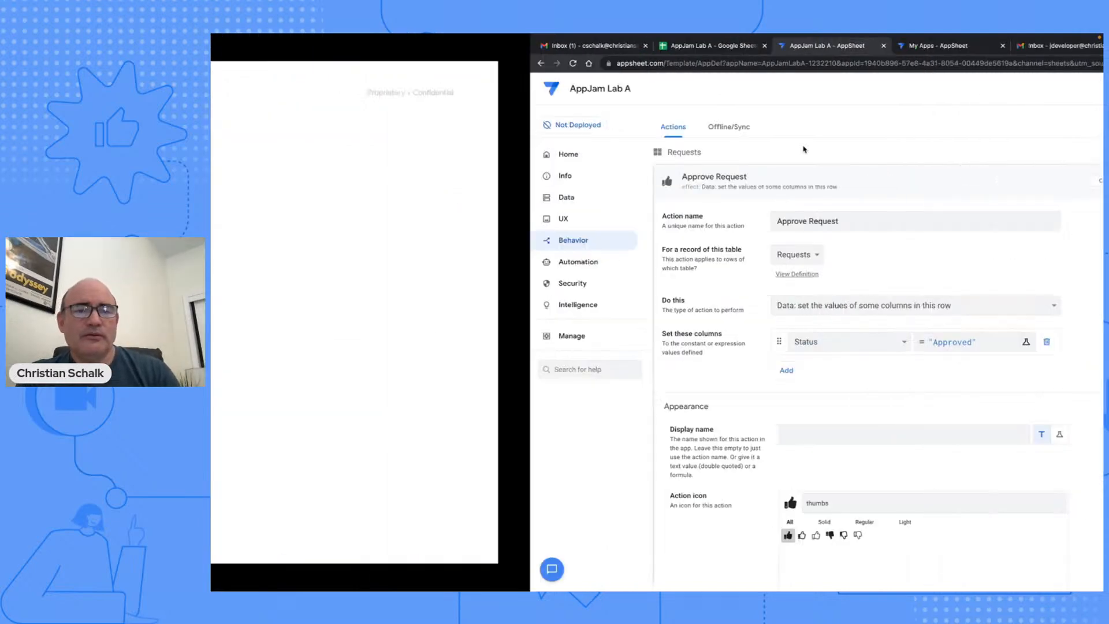
key(Right)
key(ctrl+Right)
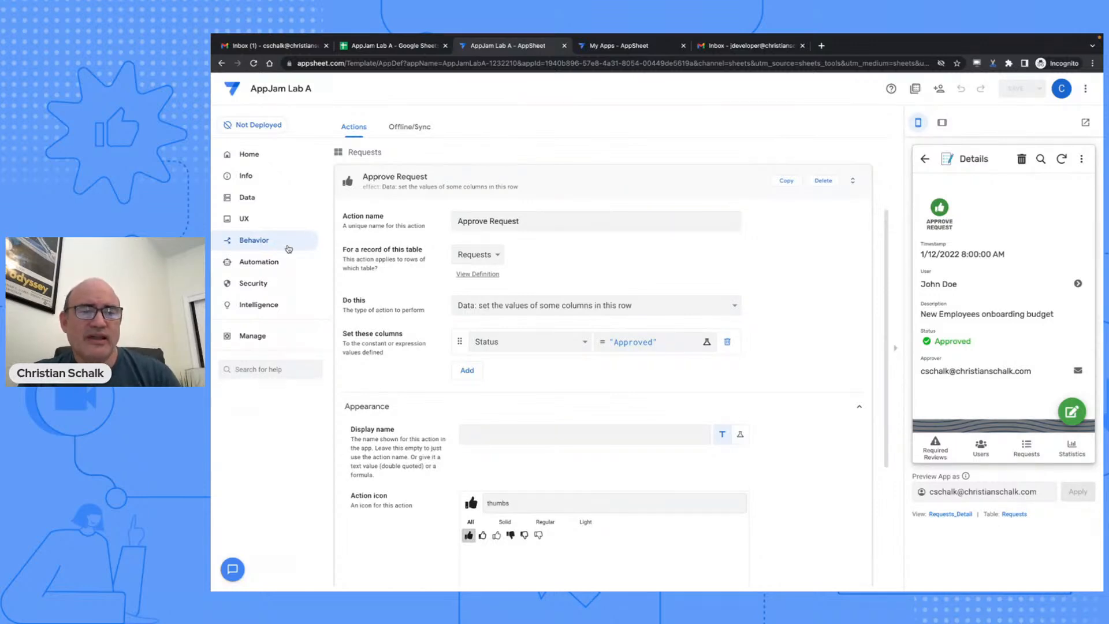
click(260, 263)
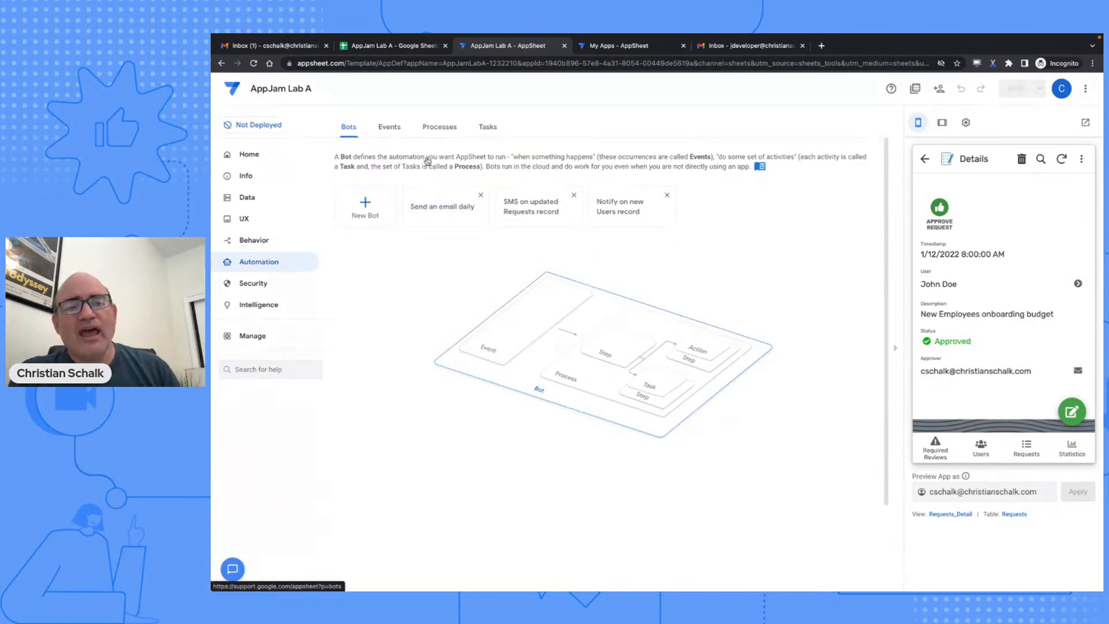
- Create a bot from the suggestion 'When a Requests record is created or updated, send a notification'
click(1031, 448)
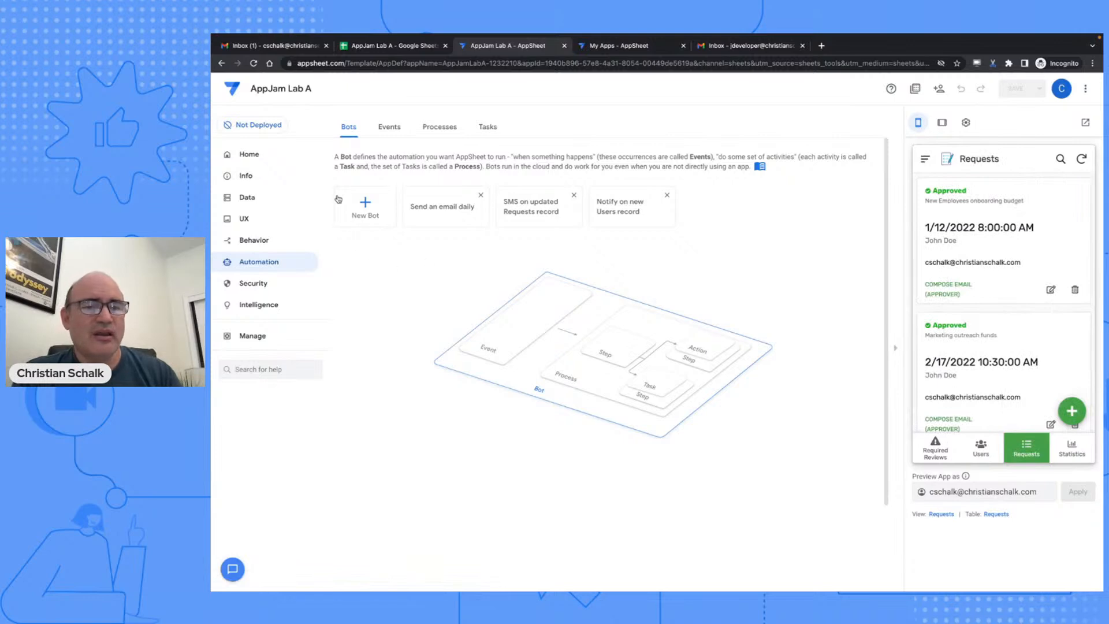
click(366, 200)
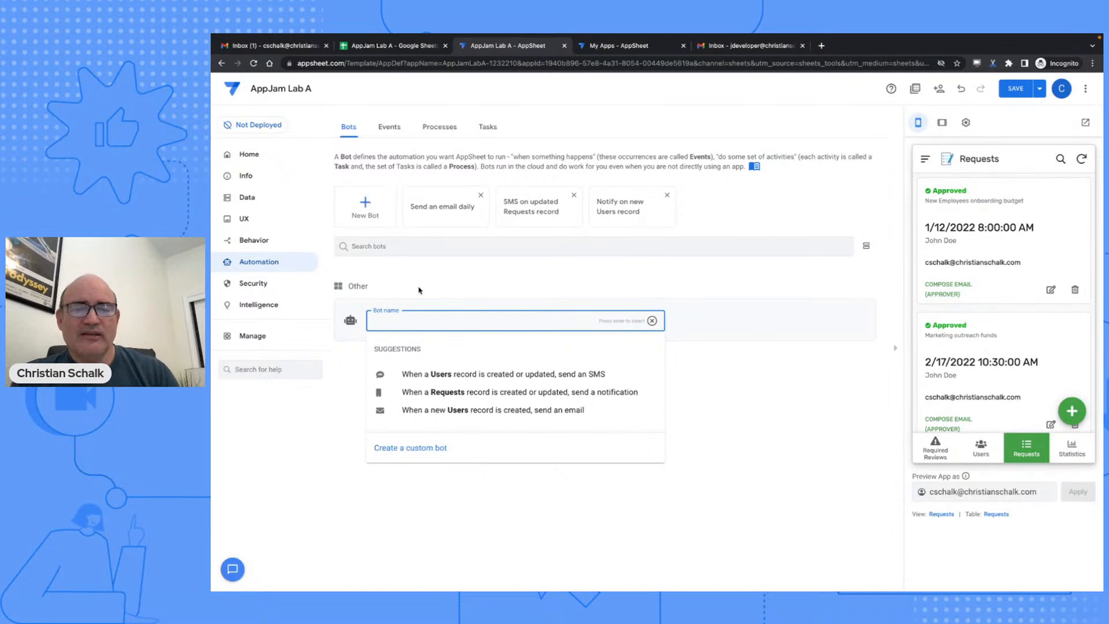
click(514, 396)
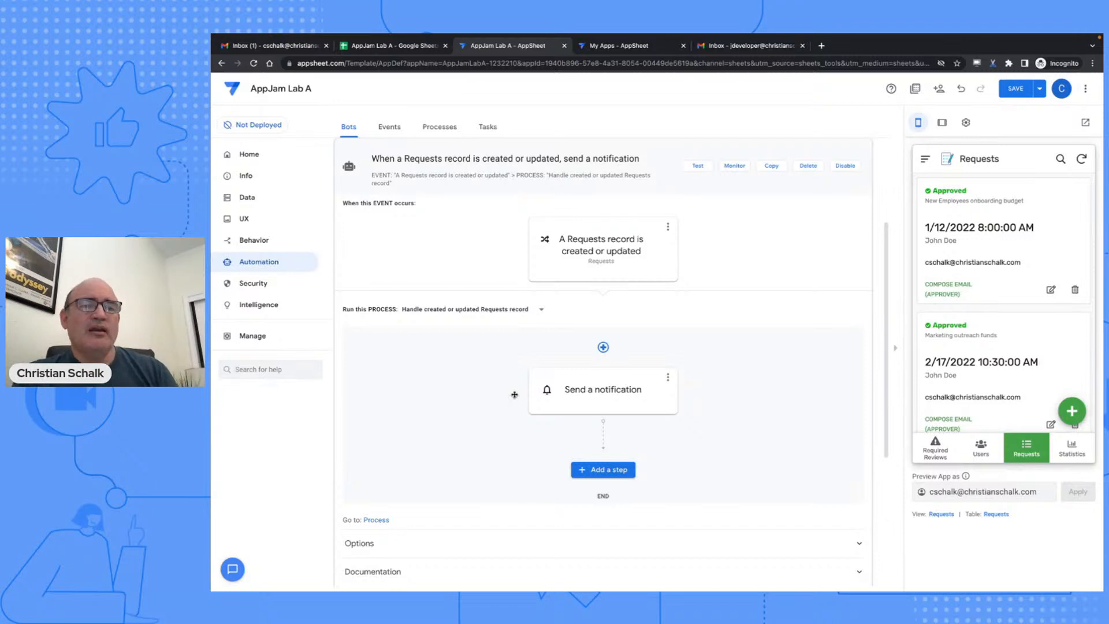
- Set the Requests event to fire on Adds only and save
click(392, 129)
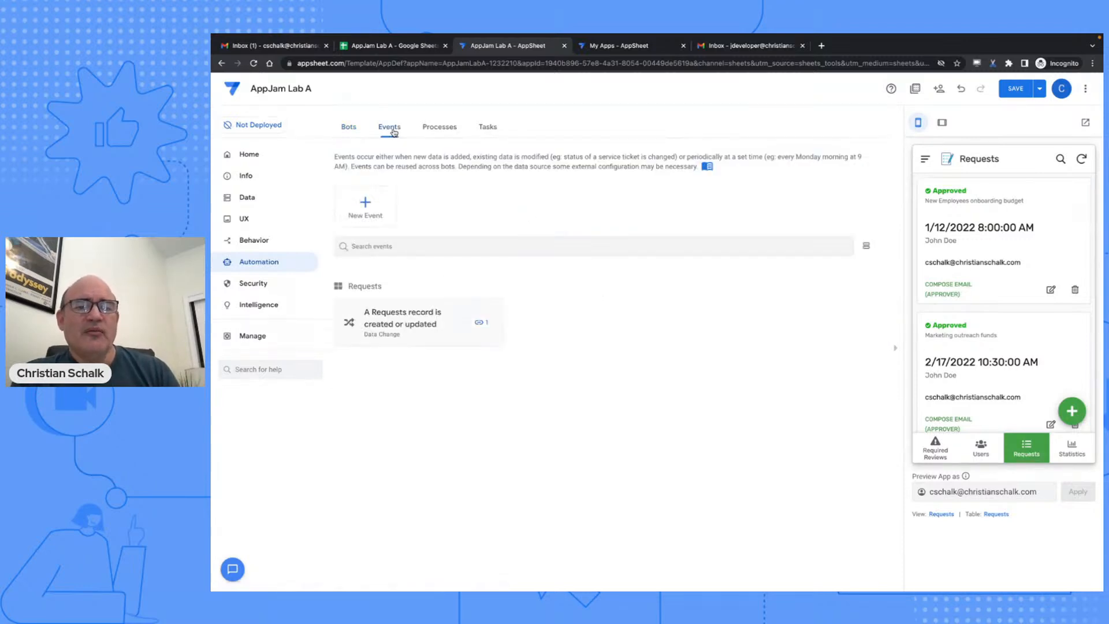
click(443, 315)
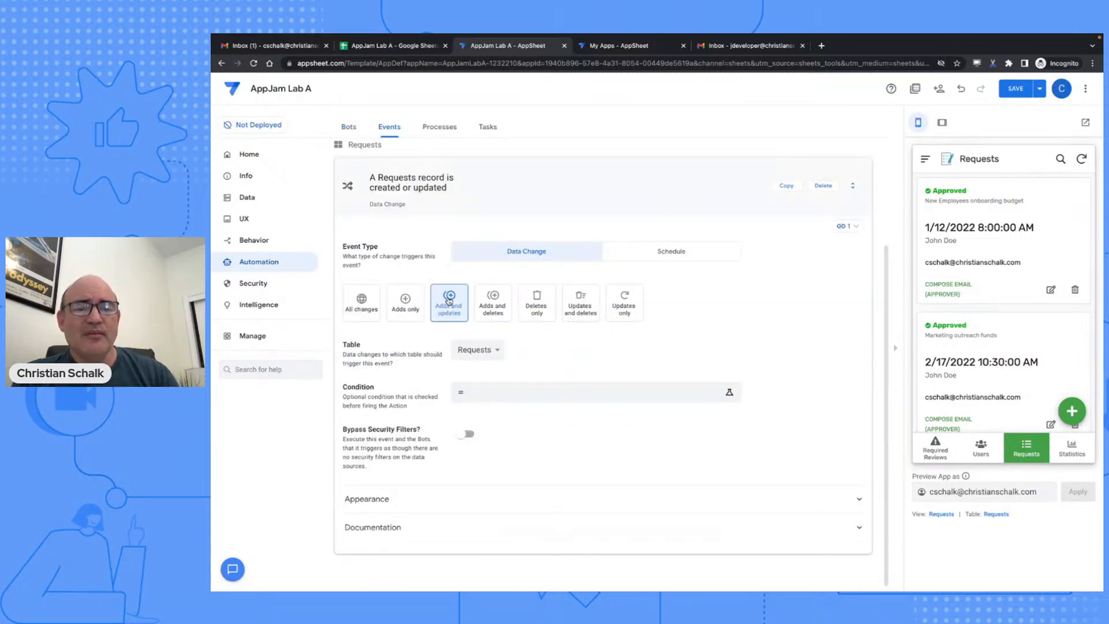
click(407, 305)
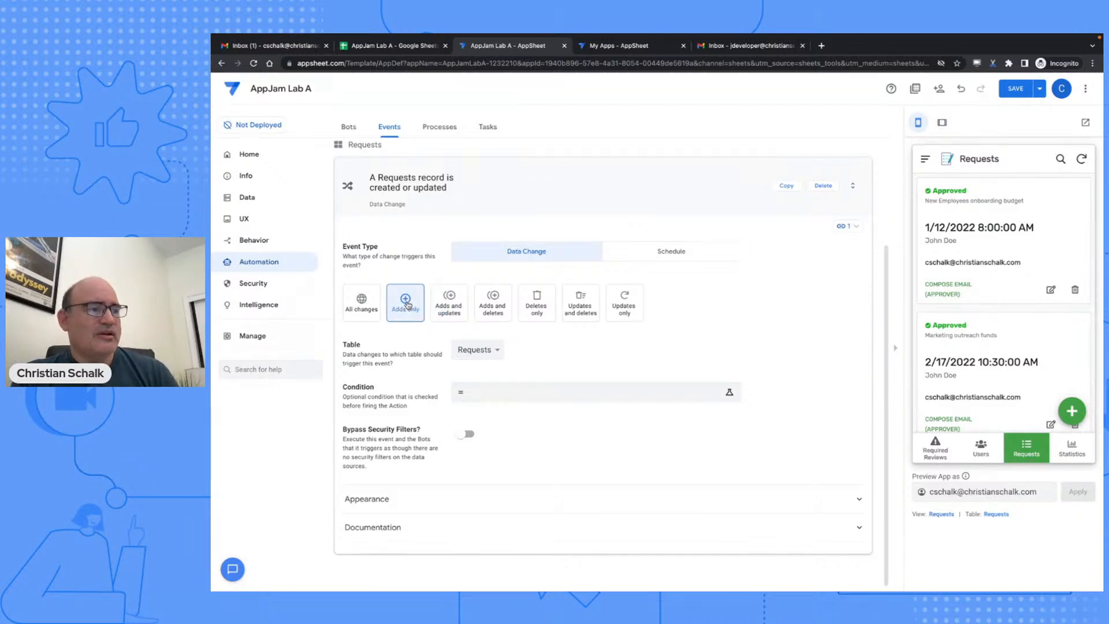
click(1015, 89)
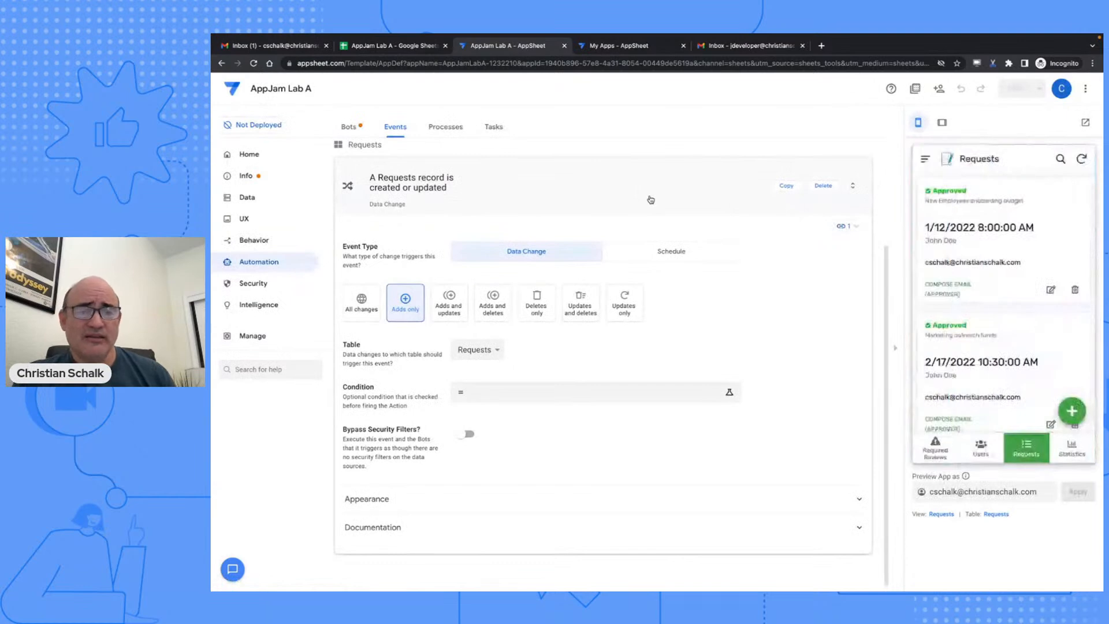
- Rename the bot's event to 'A Requests record is created' by deleting 'or updated'
click(347, 130)
scroll(549, 306, down, 3)
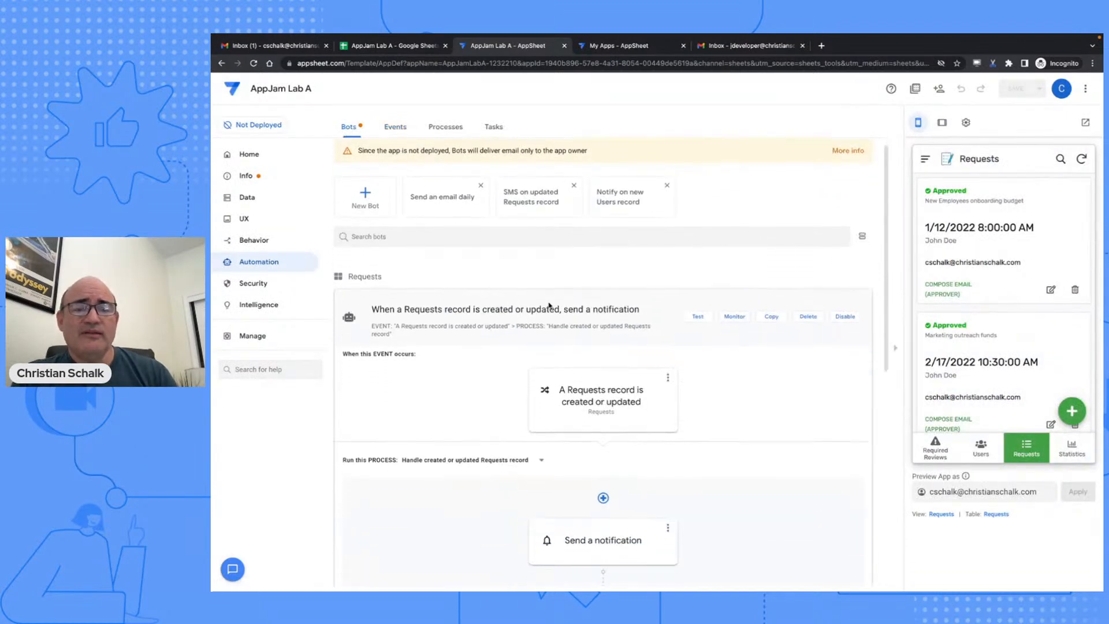
scroll(548, 306, down, 1)
scroll(549, 306, up, 2)
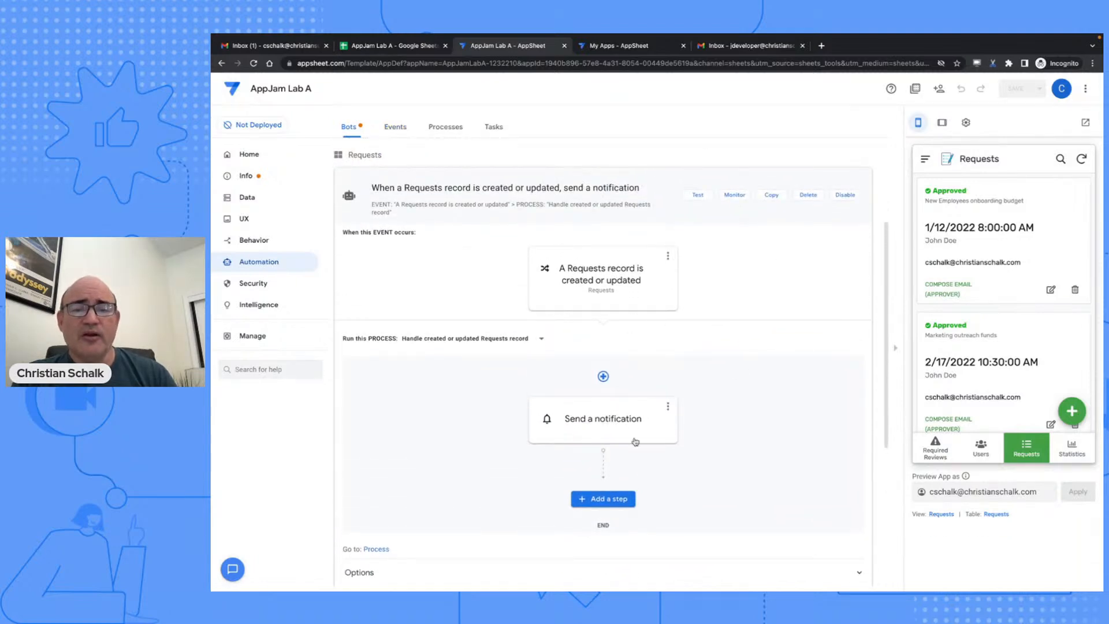
click(617, 284)
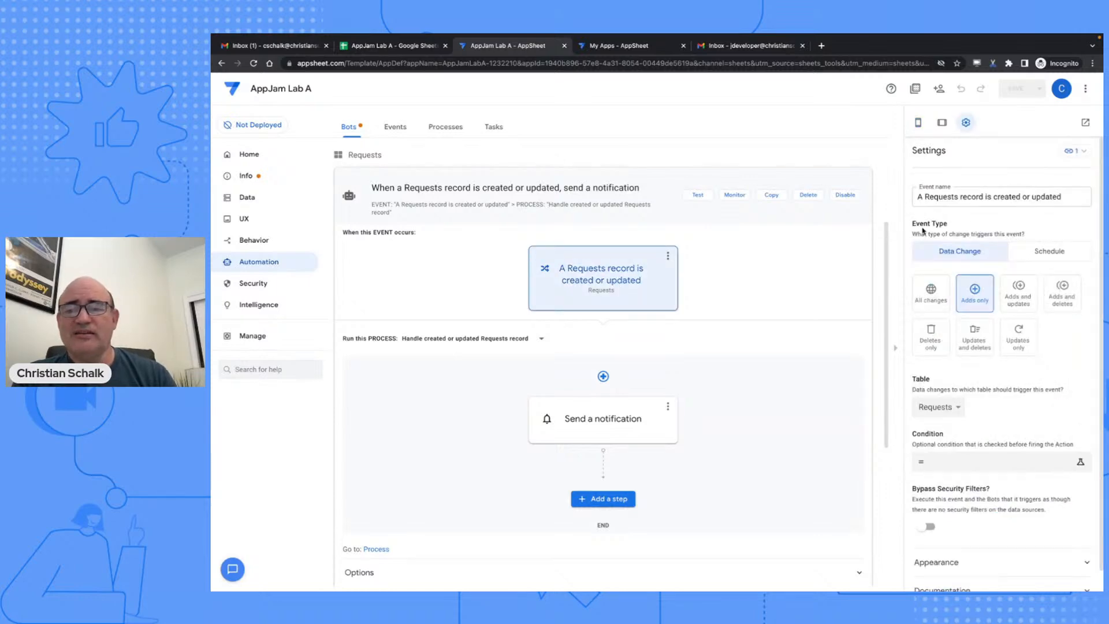
drag(1021, 193, 1095, 202)
key(BackSpace)
click(977, 232)
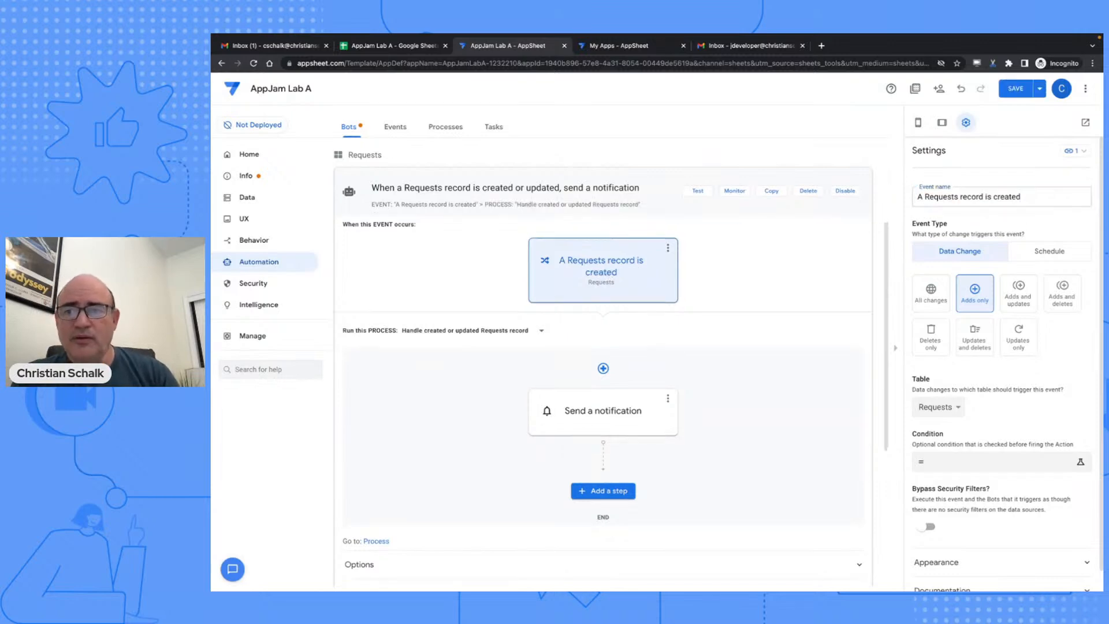
click(635, 413)
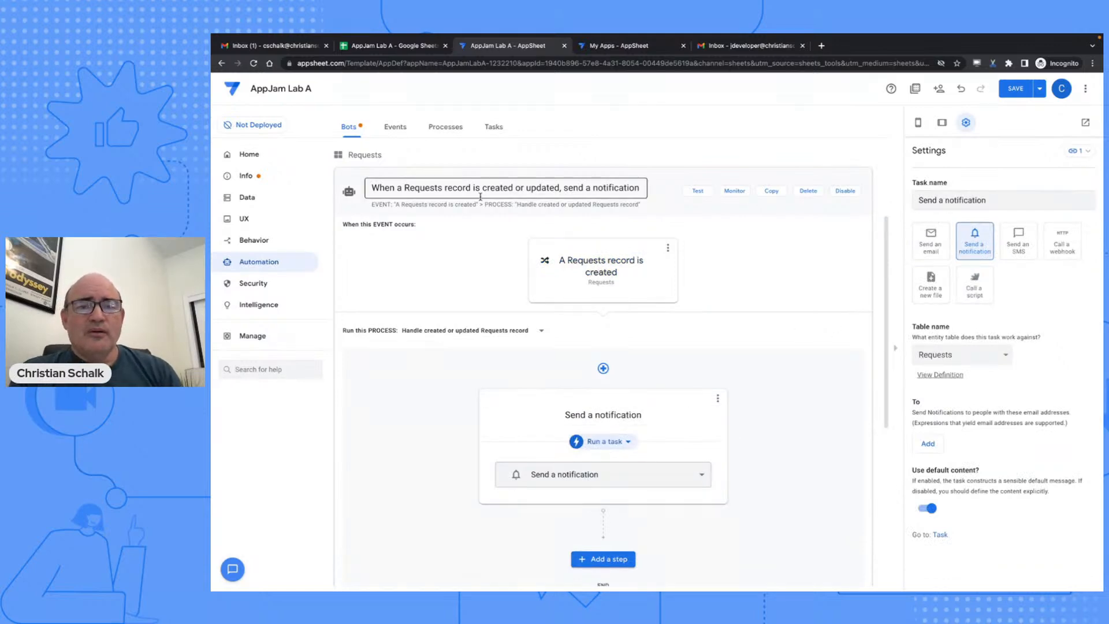
click(493, 127)
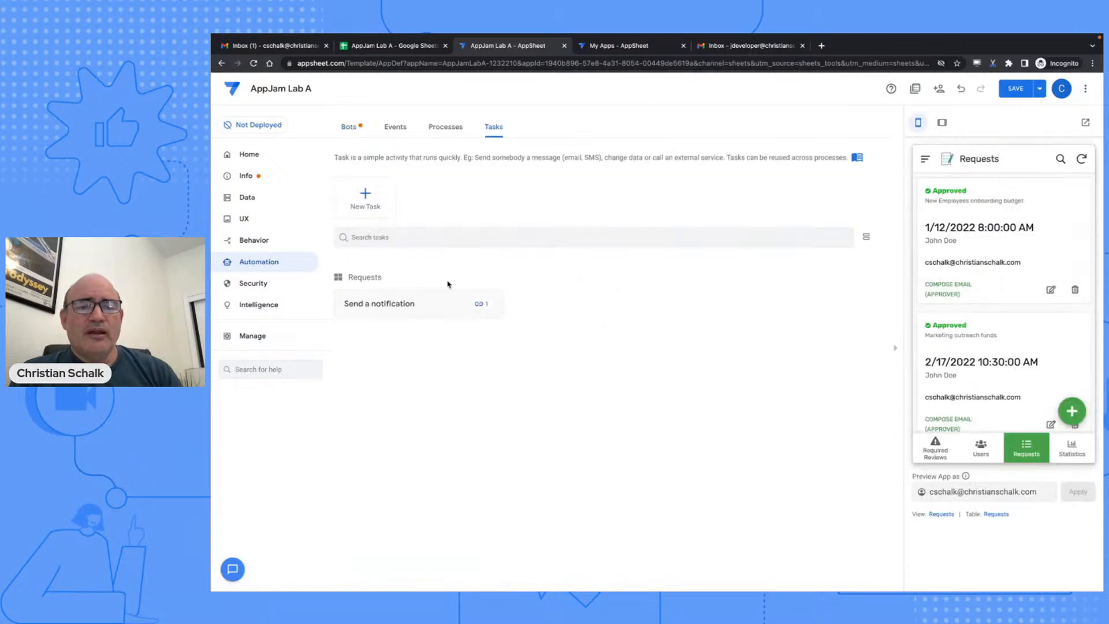
- Turn the Send a notification task into Send an email with [User] as the To address
click(448, 302)
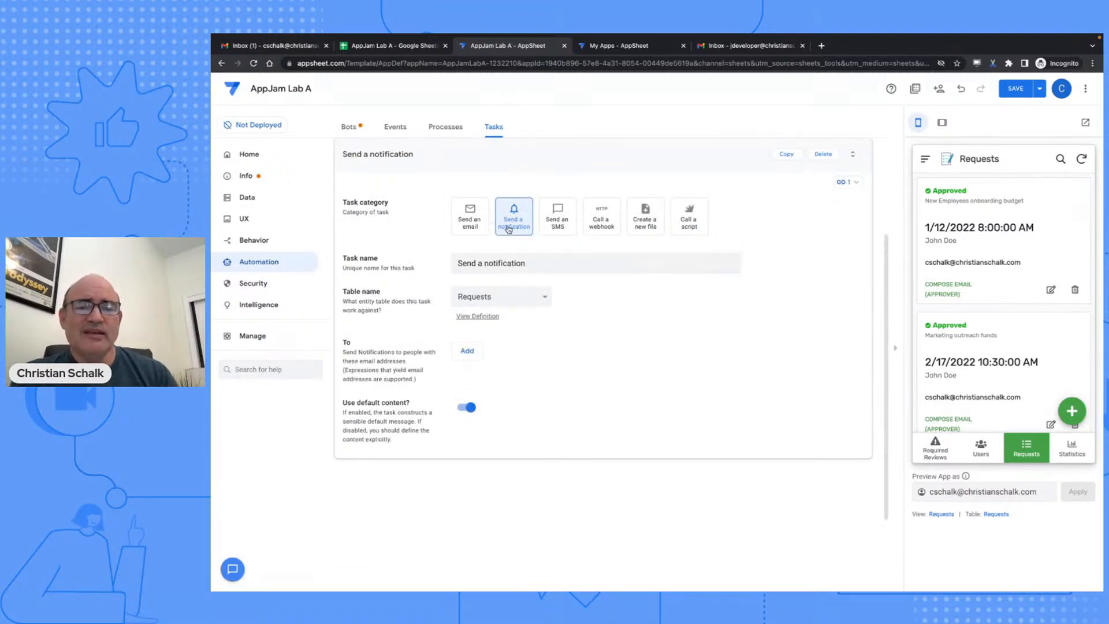
click(472, 218)
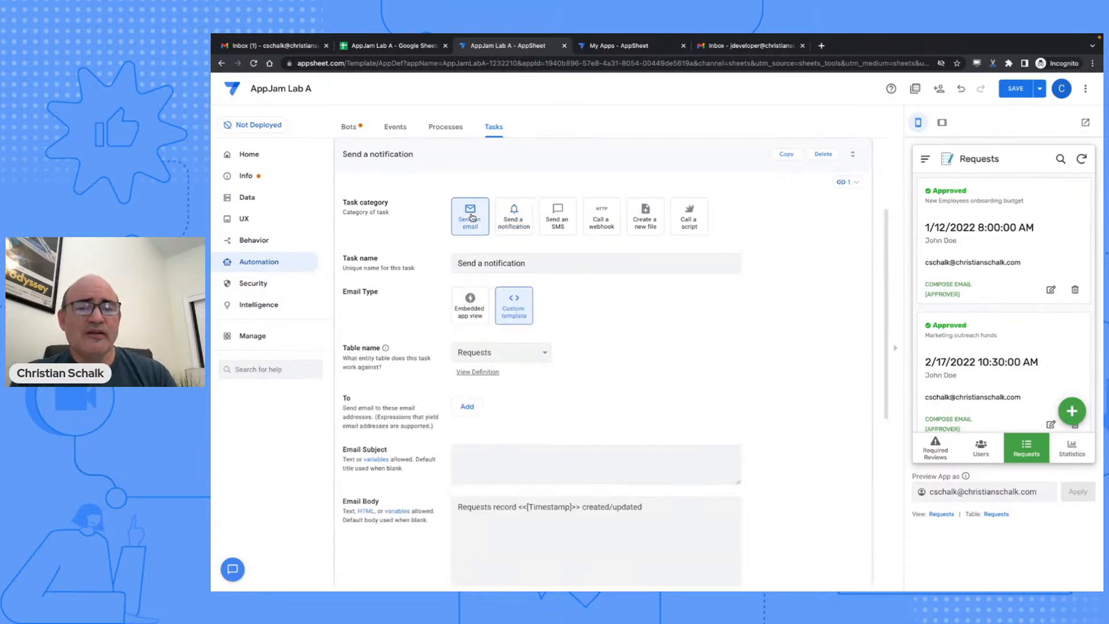
scroll(412, 291, down, 1)
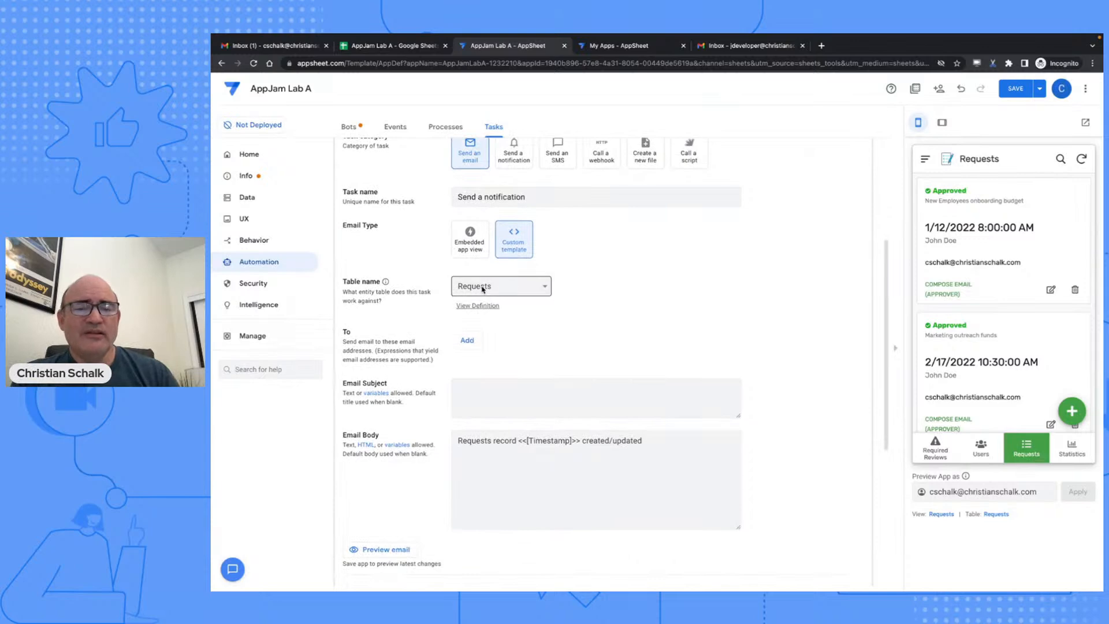
click(467, 342)
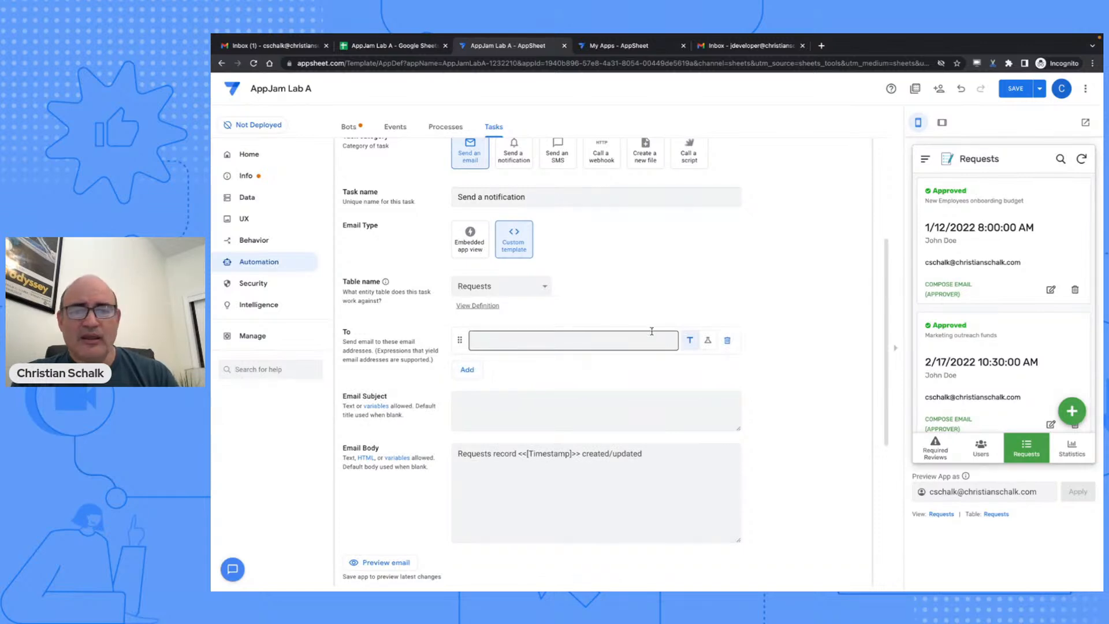
click(708, 340)
click(669, 341)
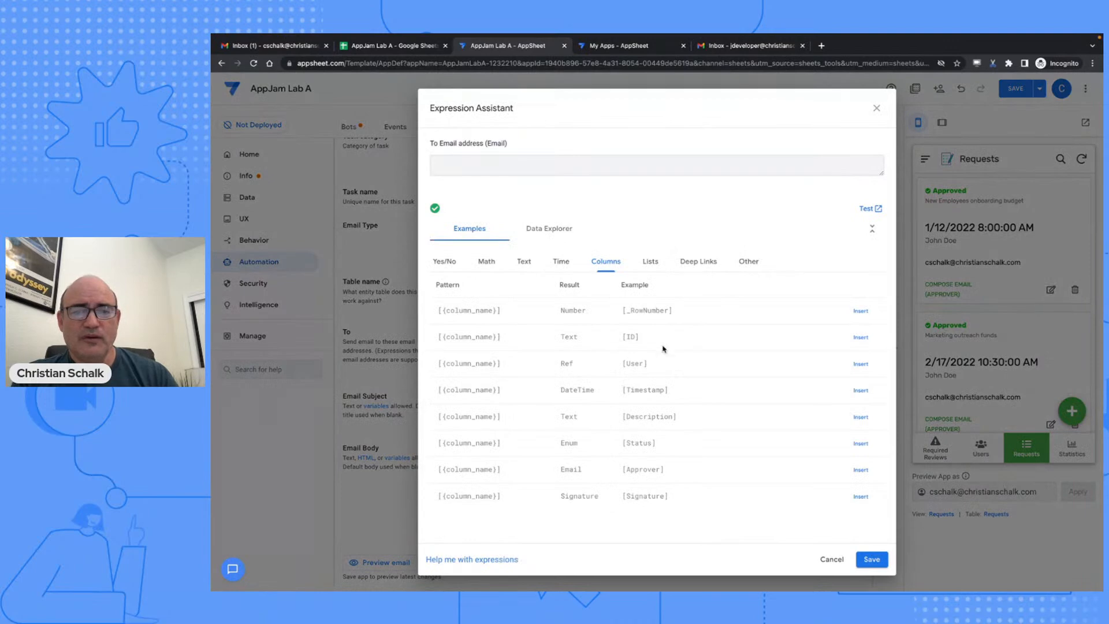
click(860, 364)
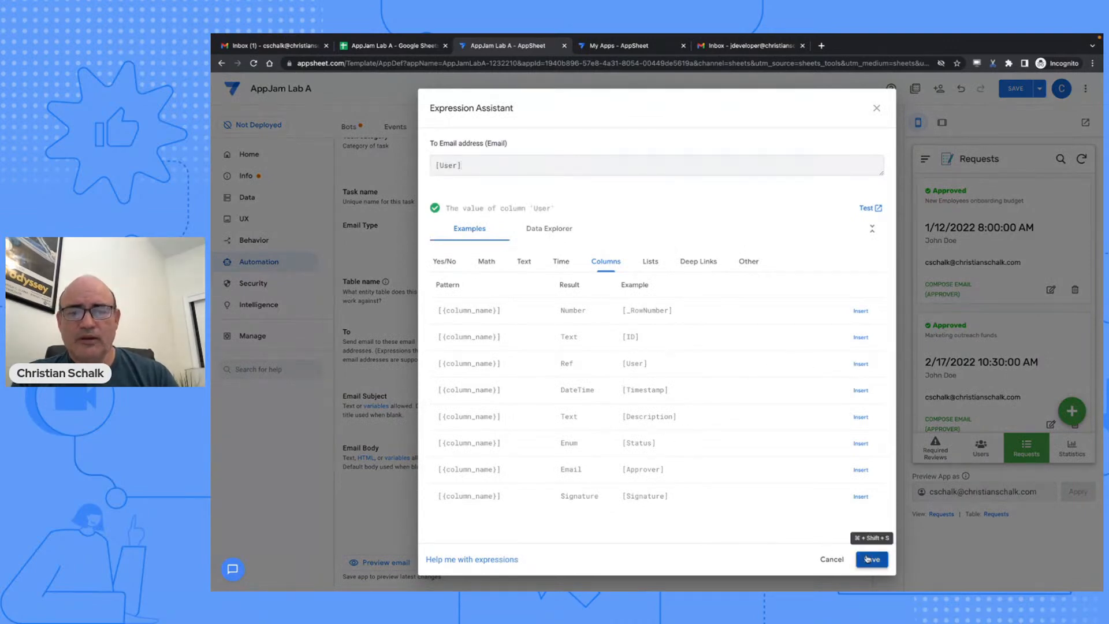
click(866, 559)
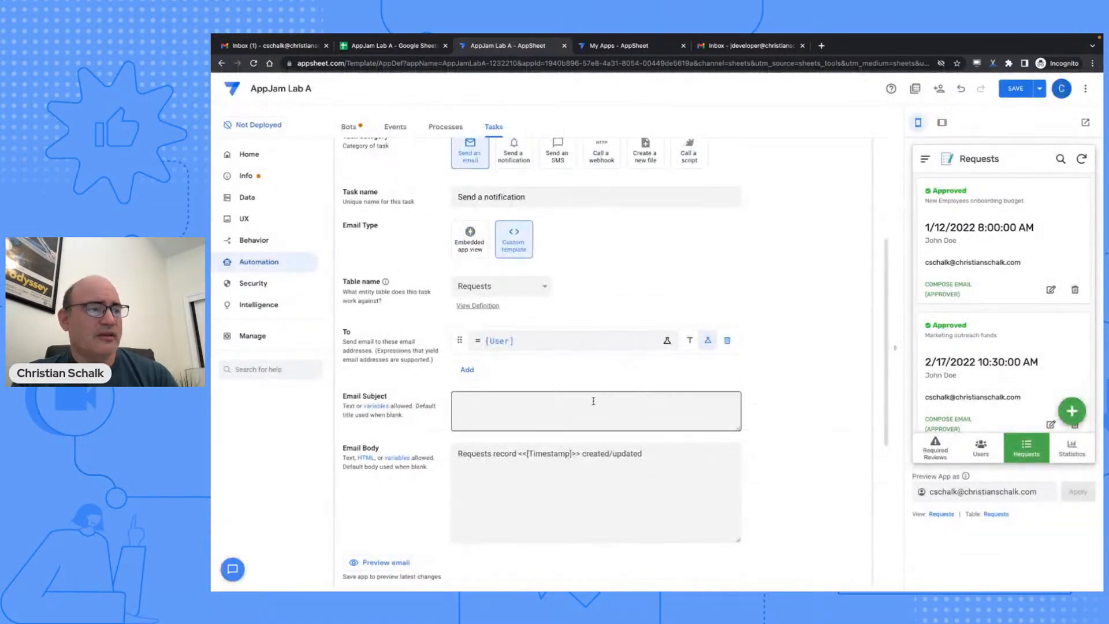
- Set the email subject to 'New Request!!' and body to 'A new Requests <<[Description]>> was created!', then save
click(593, 400)
text(New Request!!)
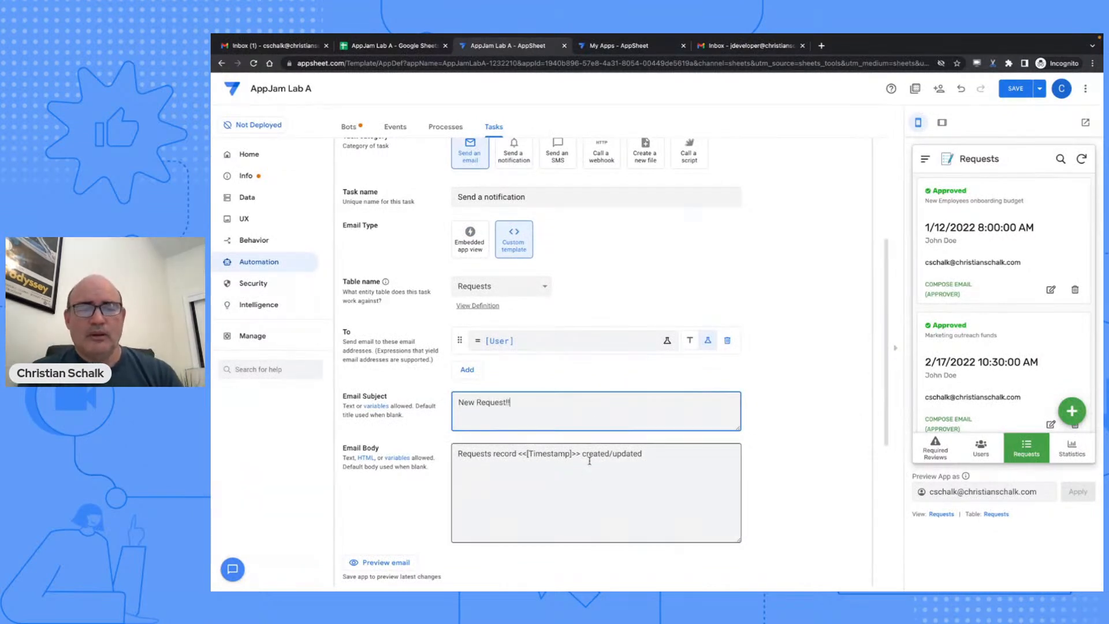
click(547, 460)
text(A new)
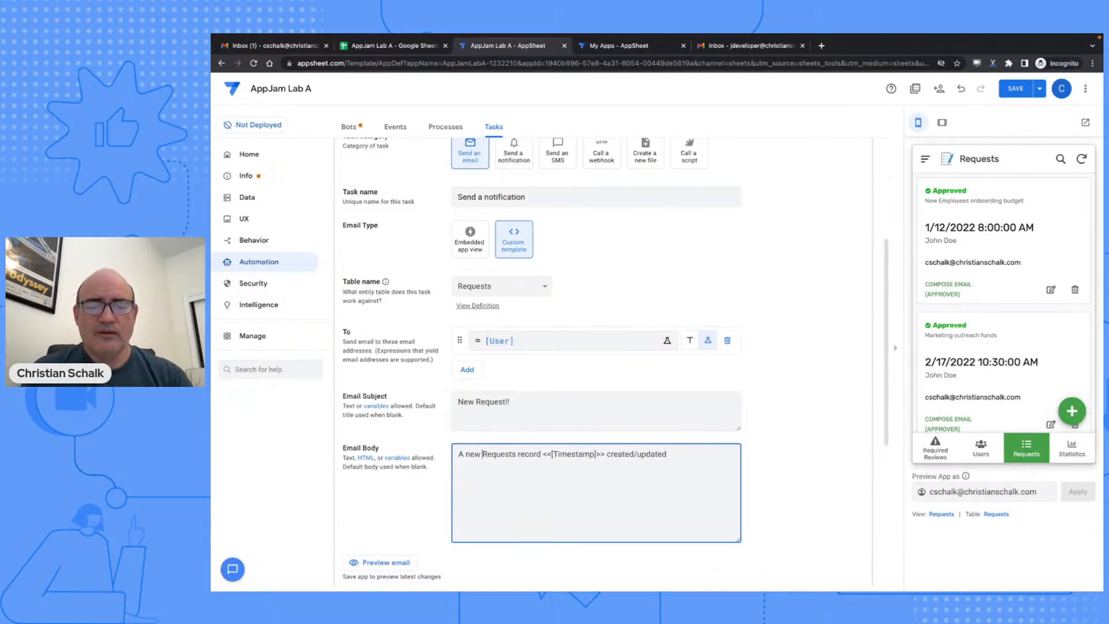
drag(518, 454, 572, 454)
key(BackSpace)
text(Description]>> )
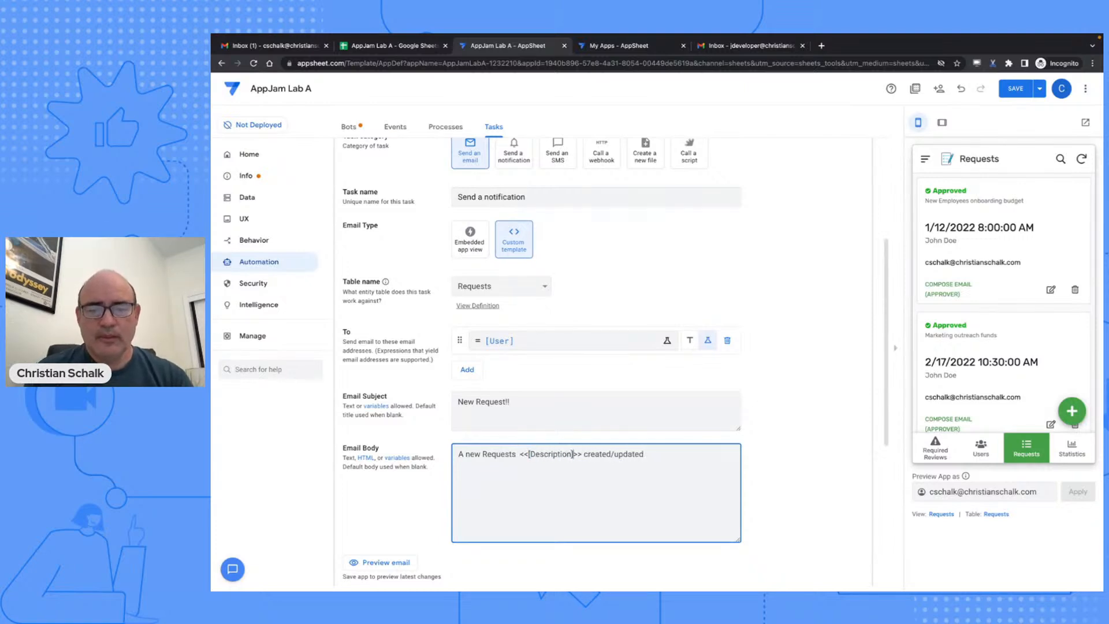
text(was)
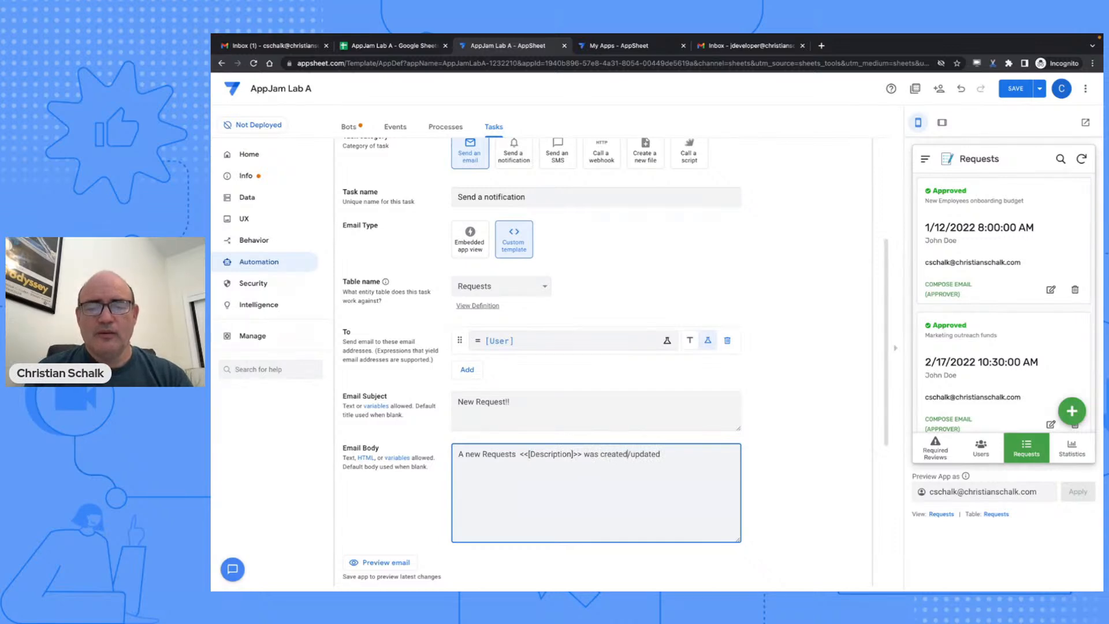
drag(628, 454, 662, 454)
text(!)
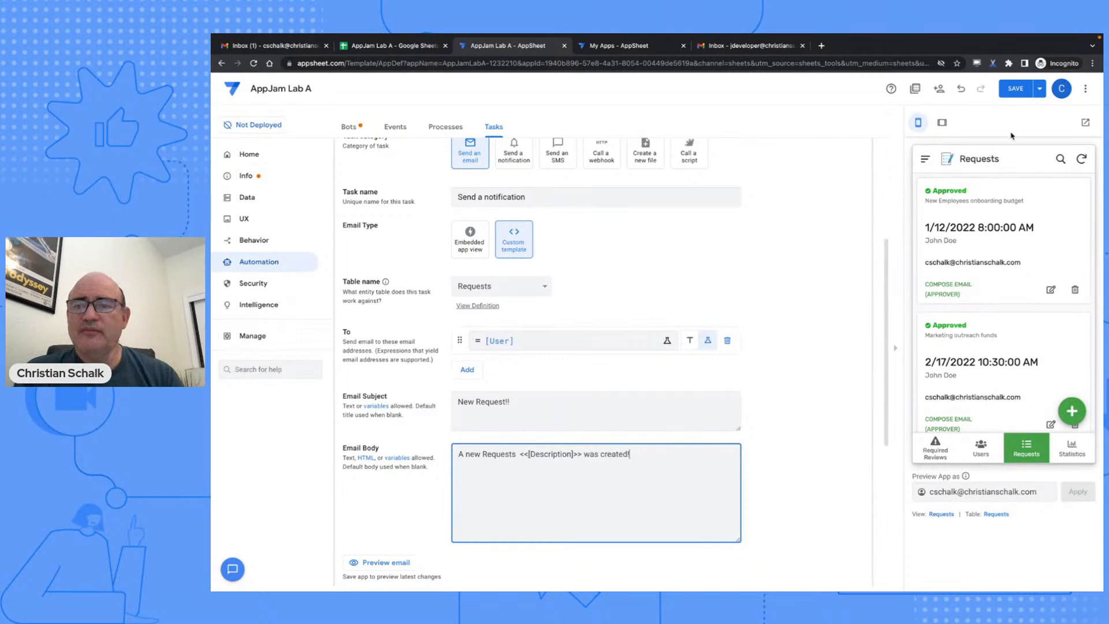
click(1018, 89)
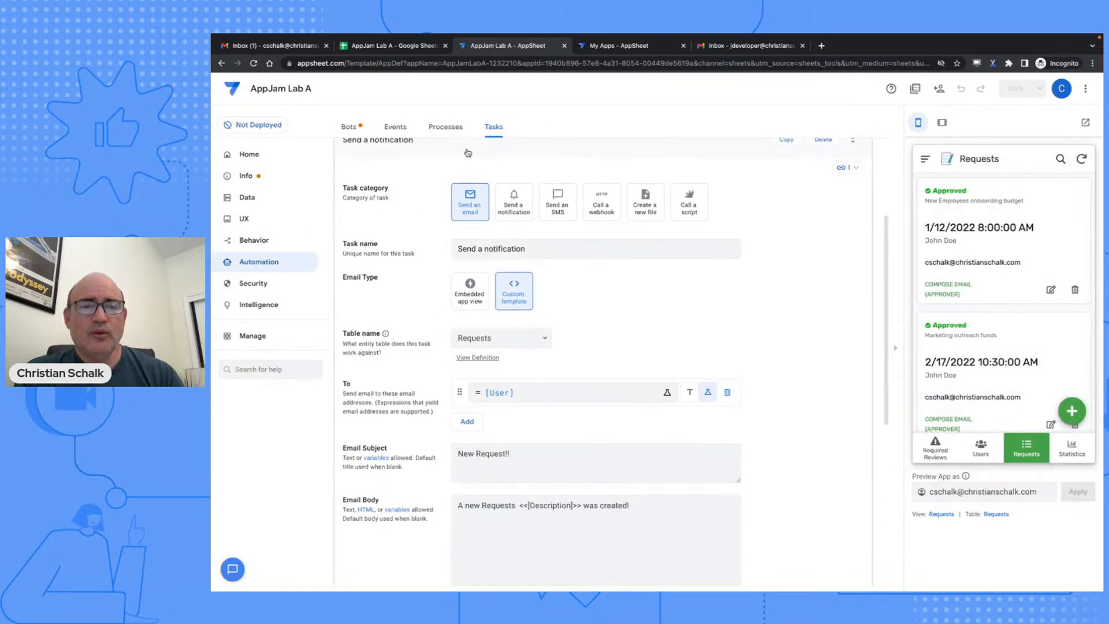
- Review the new-request bot, its triggering event and the Requests process
click(347, 127)
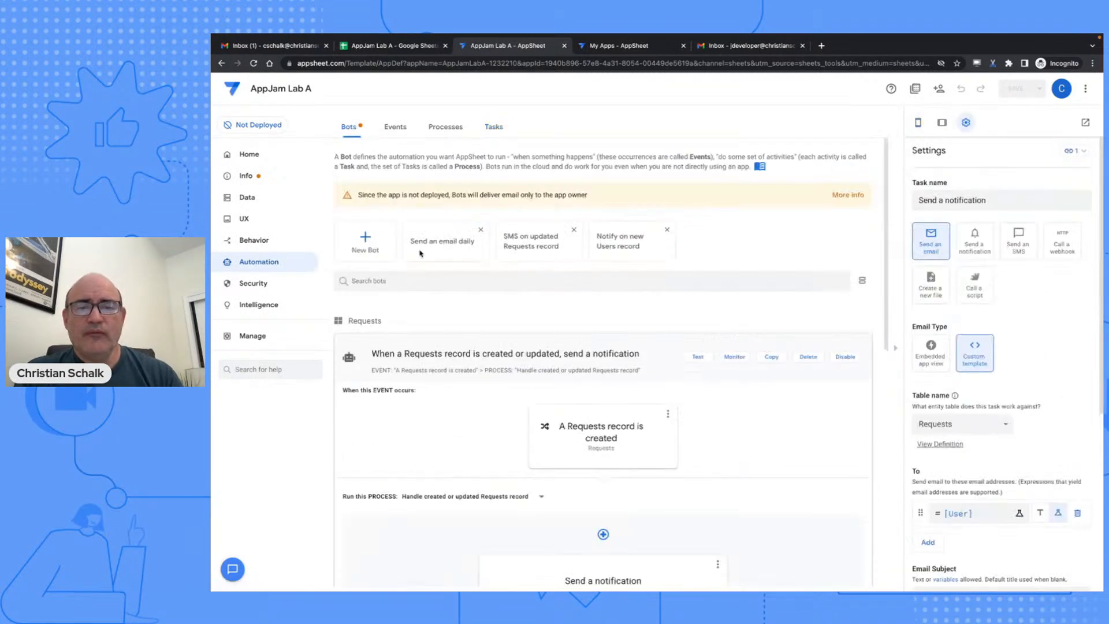
scroll(448, 358, down, 3)
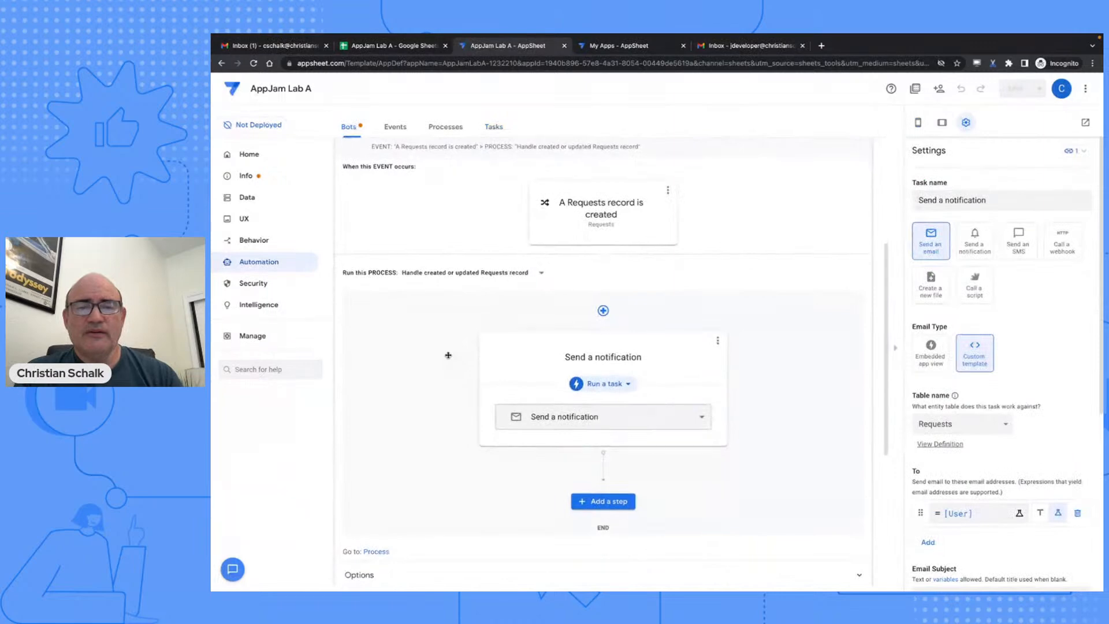
scroll(445, 347, up, 5)
click(395, 127)
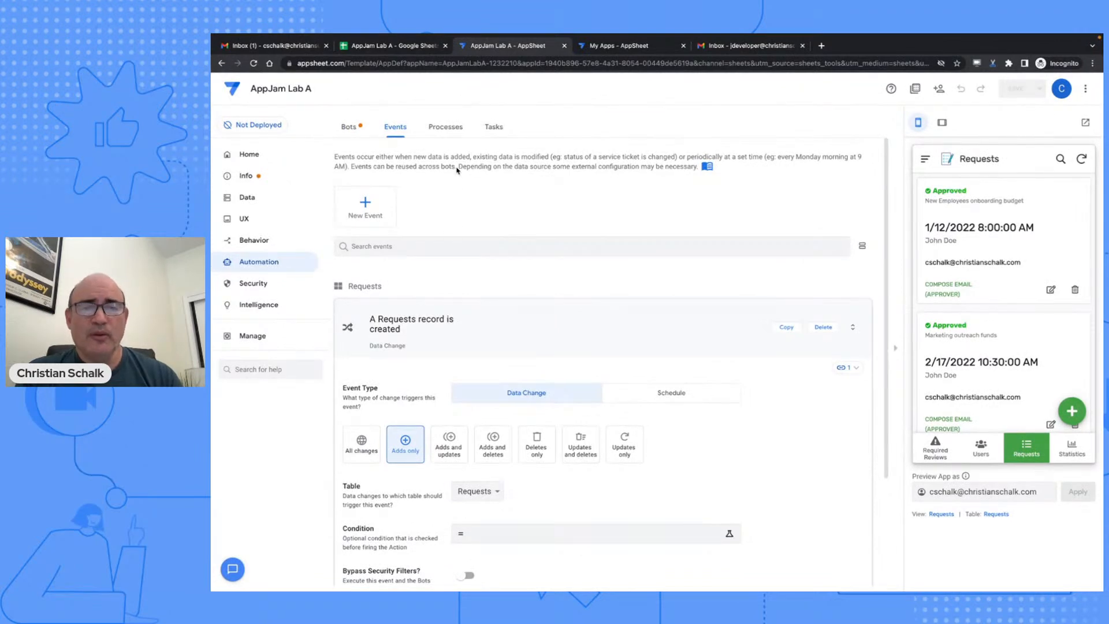
click(450, 129)
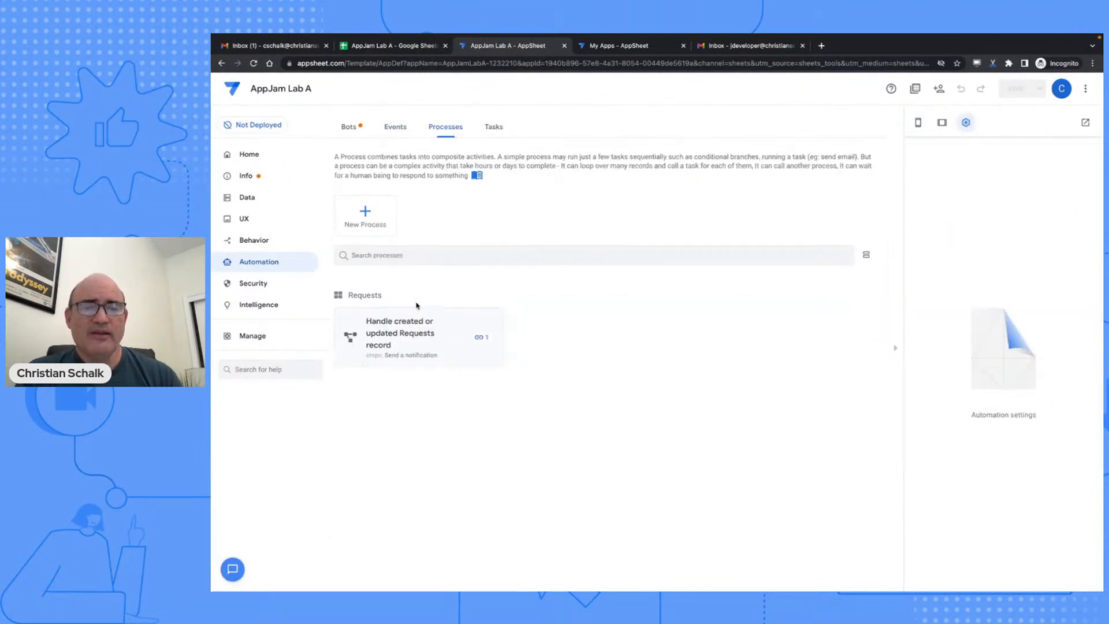
click(436, 323)
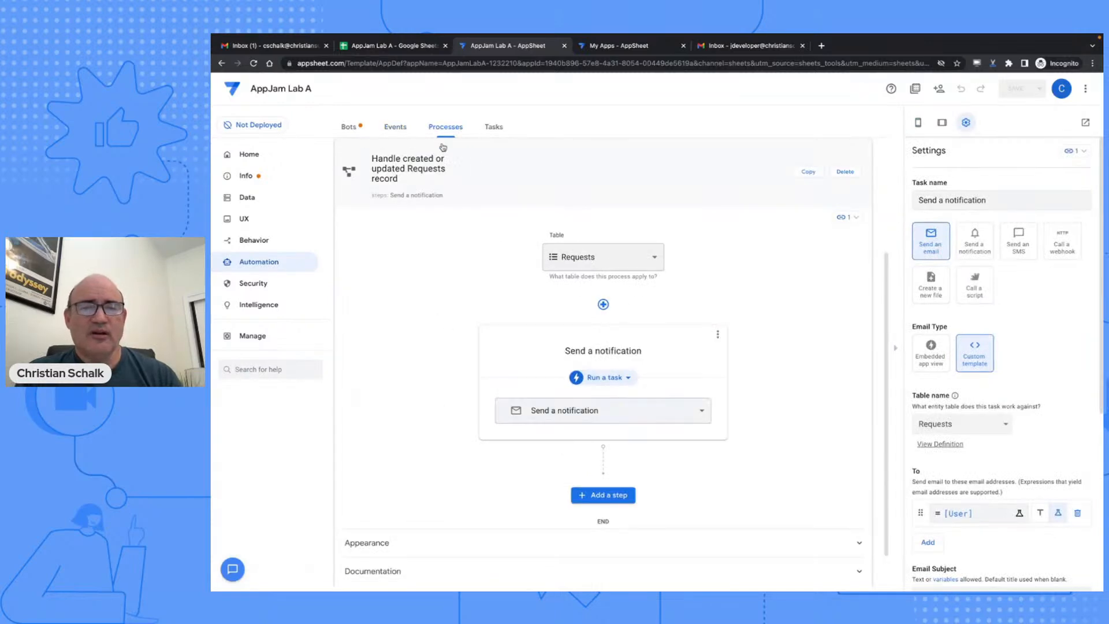
click(495, 130)
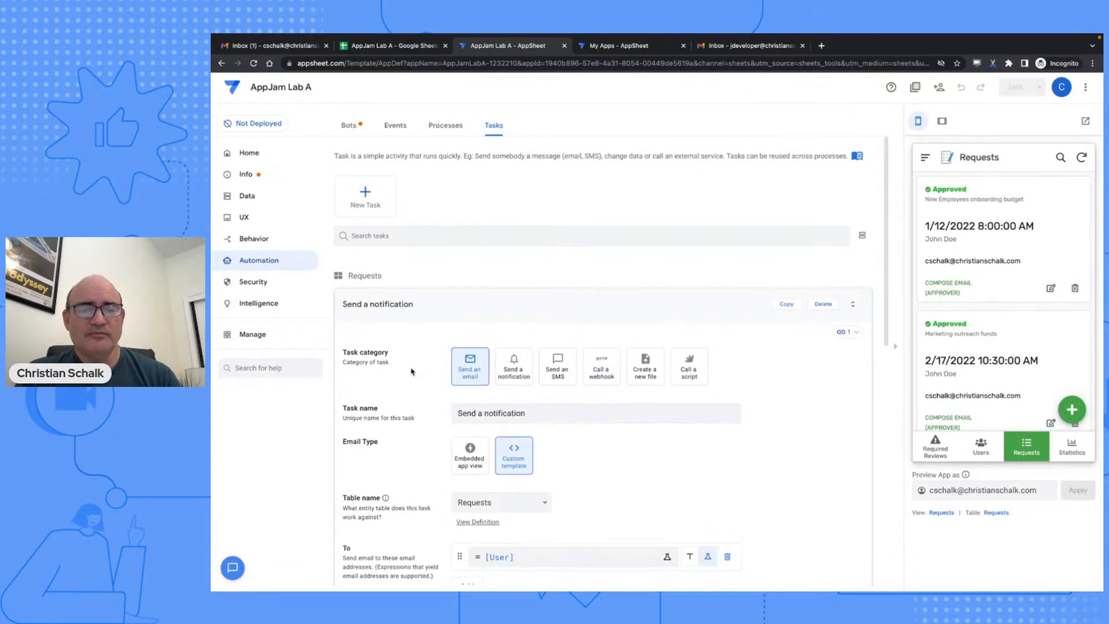
- Rename the task from 'Send a notification' to 'Send an email' and save the app
double_click(504, 416)
key(BackSpace)
text(an email)
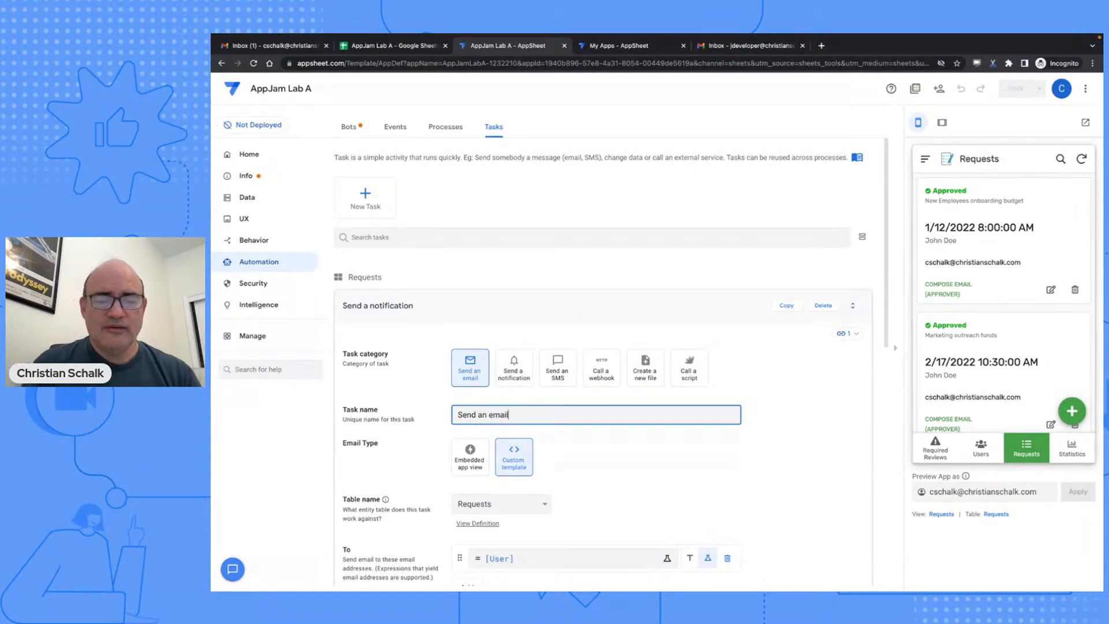
key(Tab)
scroll(504, 416, down, 3)
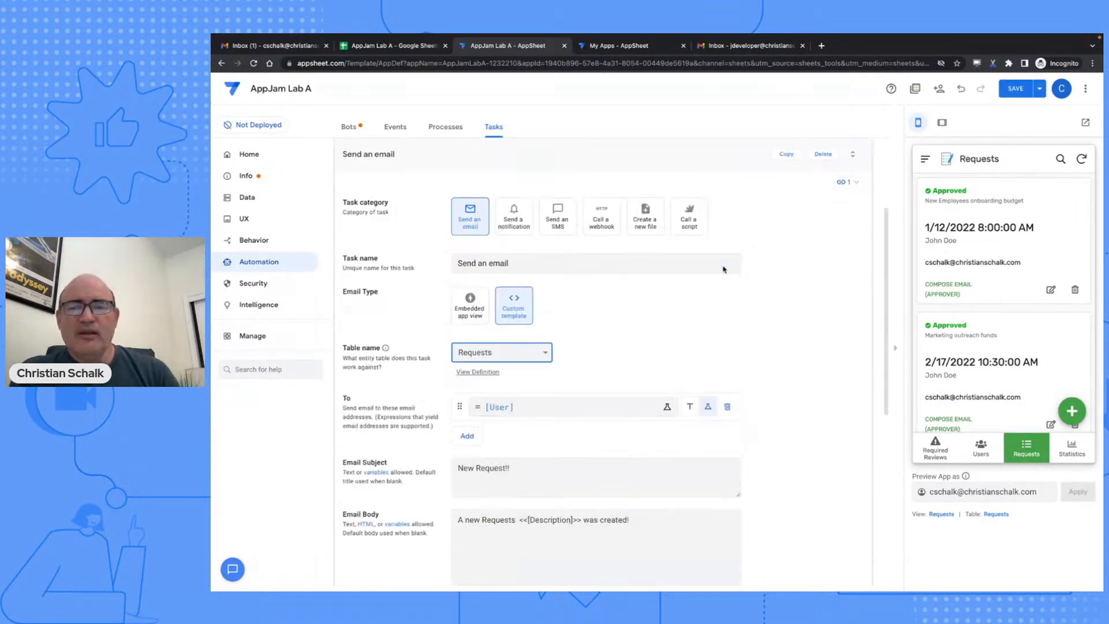
click(1016, 90)
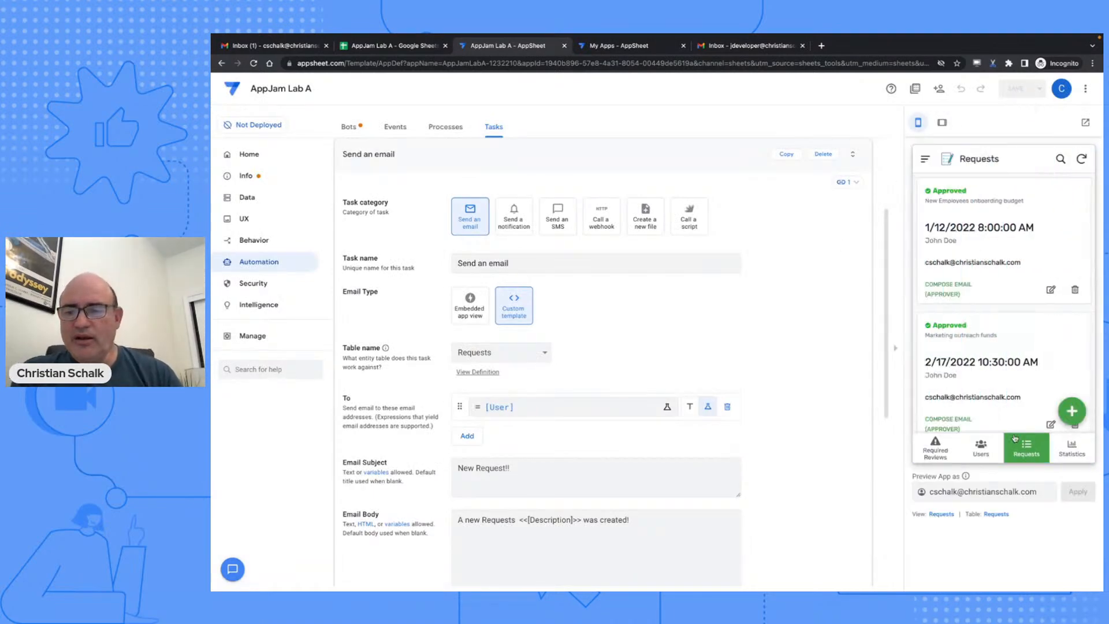
- Add a request in the preview with description 'A first test' and a drawn signature, and save it
click(1072, 413)
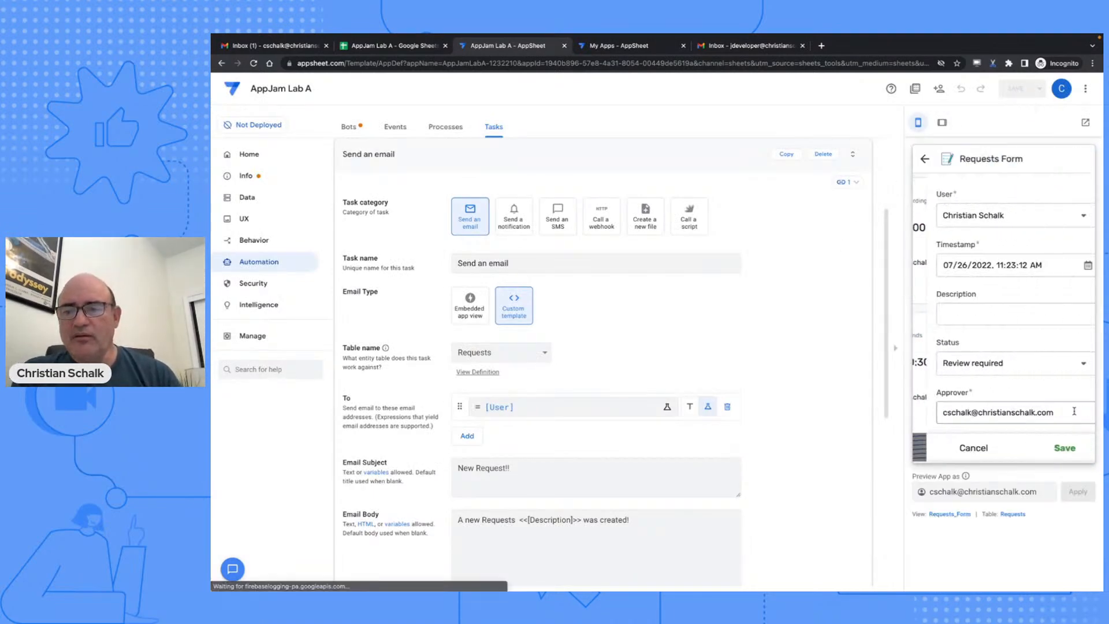
click(997, 318)
text(A first test)
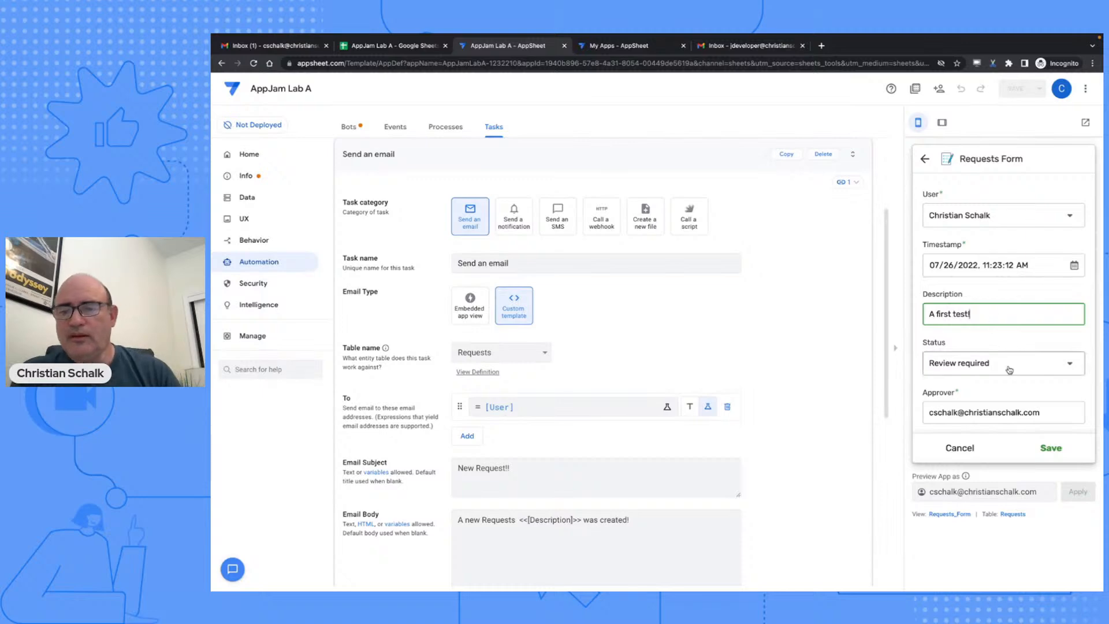
scroll(1007, 353, down, 2)
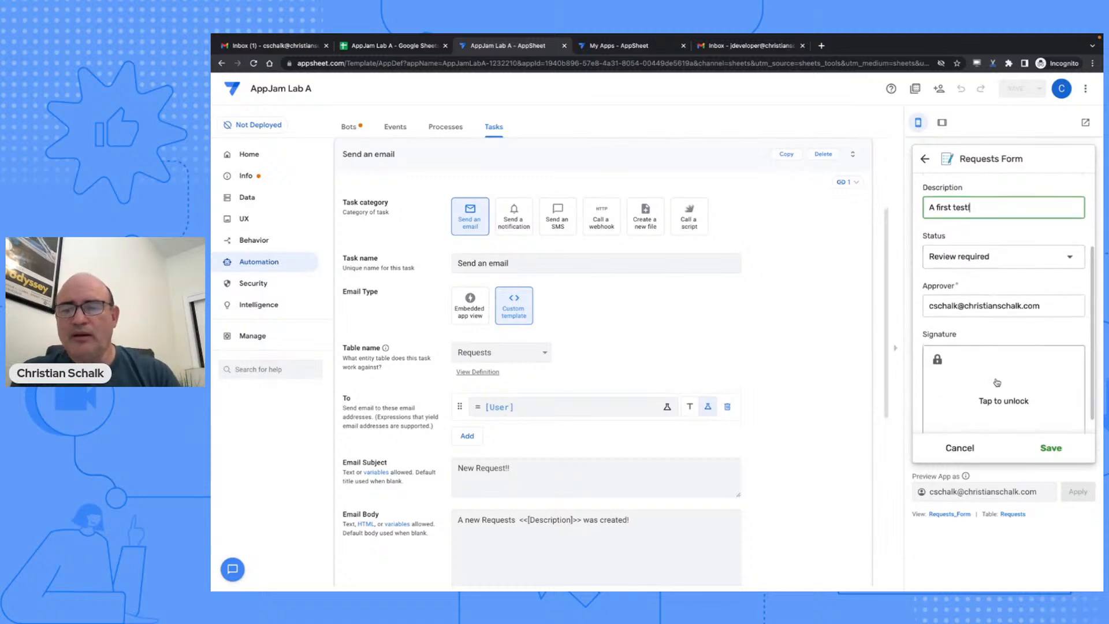
scroll(997, 378, down, 1)
click(1000, 375)
mouse_move(996, 364)
mouse_down()
mouse_move(1011, 409)
mouse_move(1040, 400)
mouse_up()
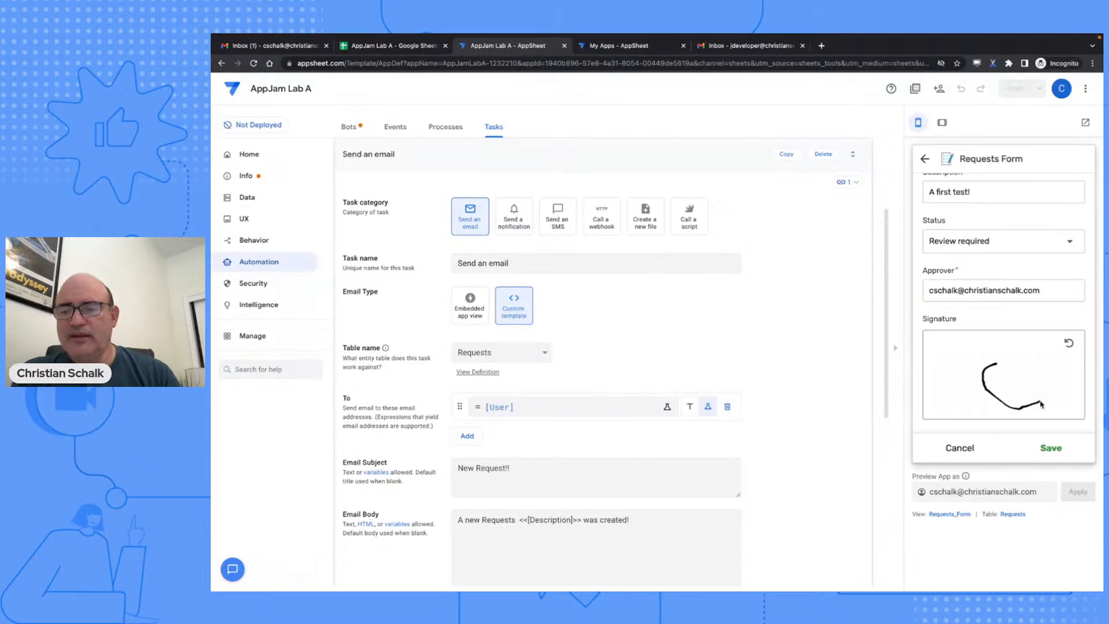
click(1050, 448)
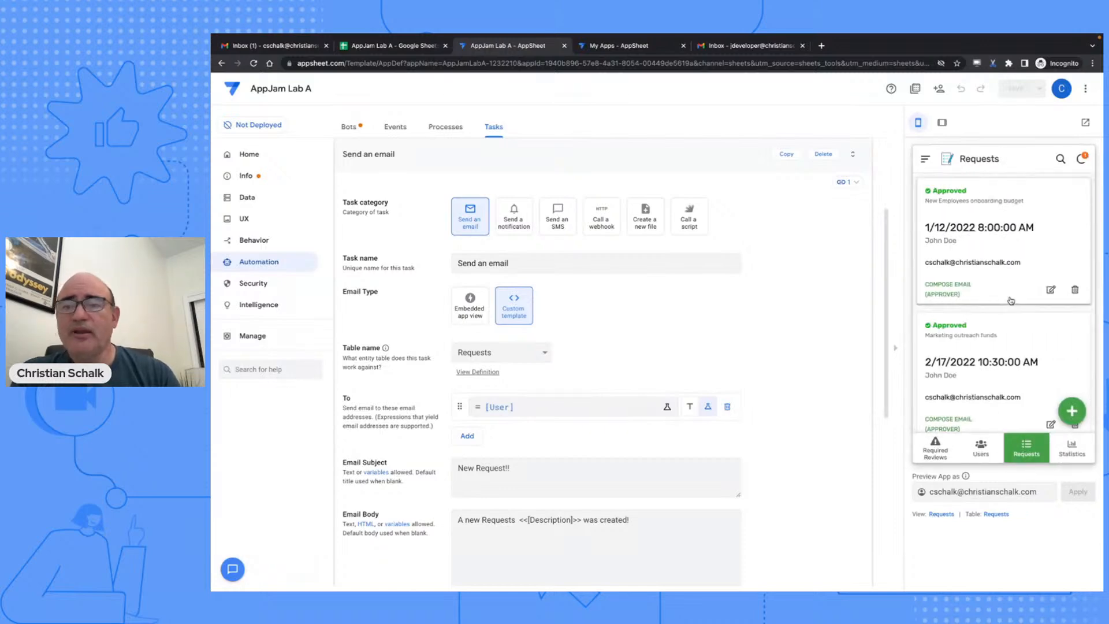
- Delete the old AppSheet invitation email from the Gmail inbox
click(301, 46)
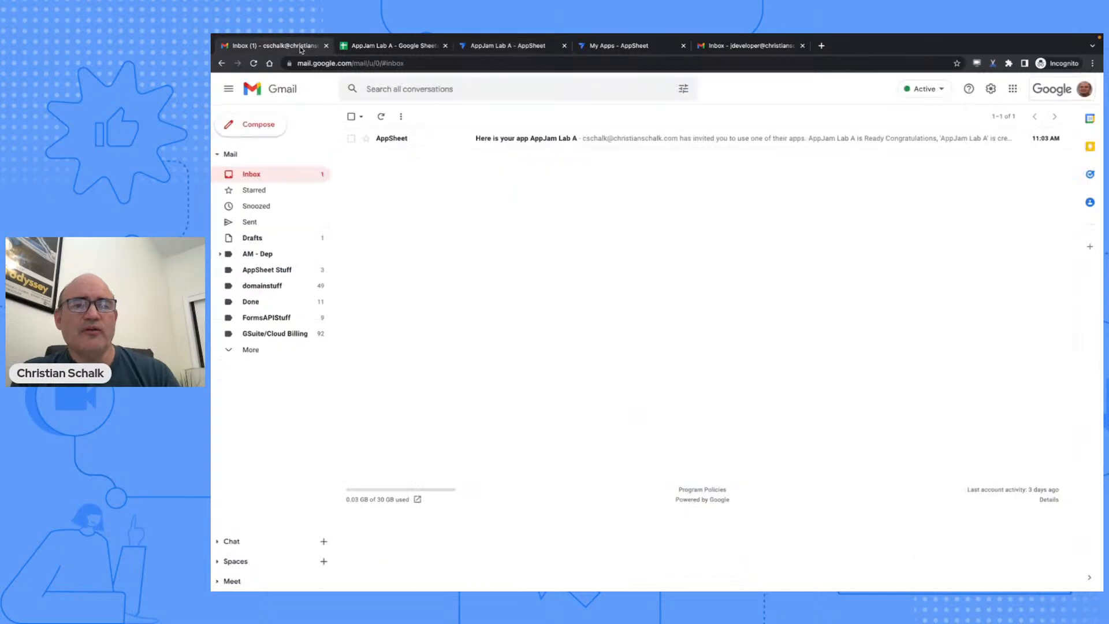
click(350, 139)
click(426, 117)
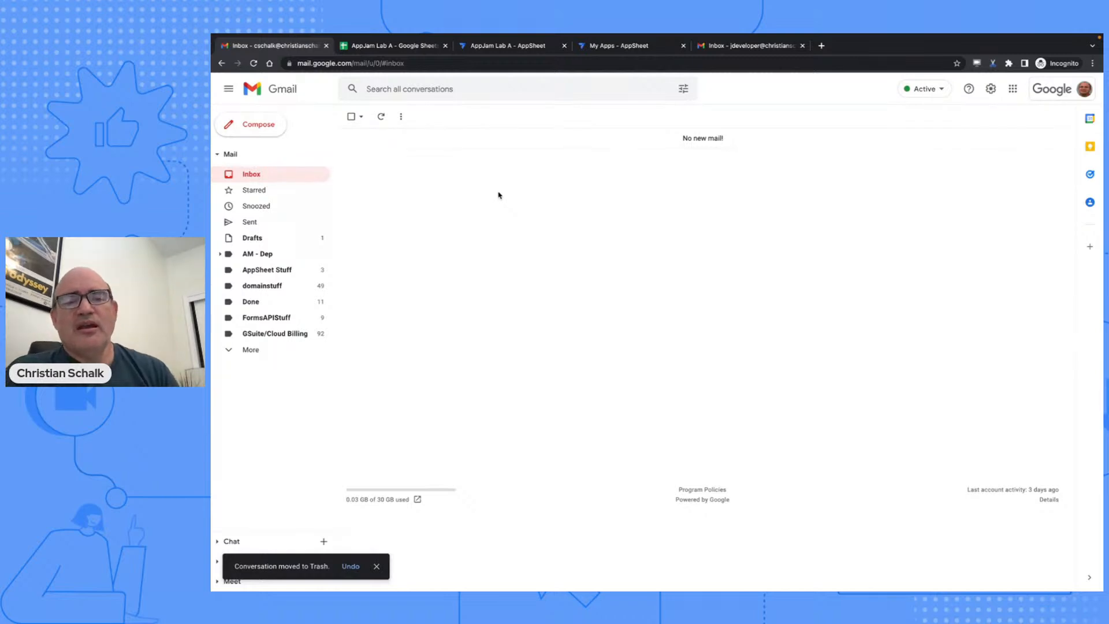
- Refresh the inbox and open the 'New Request!!' email reading 'A new Requests A first test! was created!'
click(381, 116)
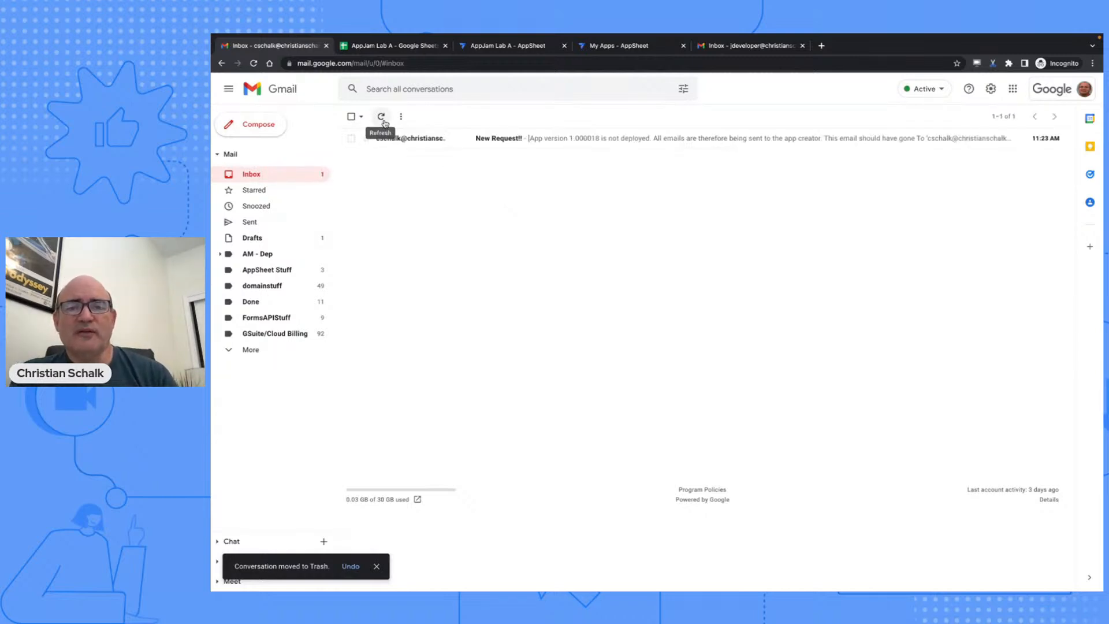
click(549, 139)
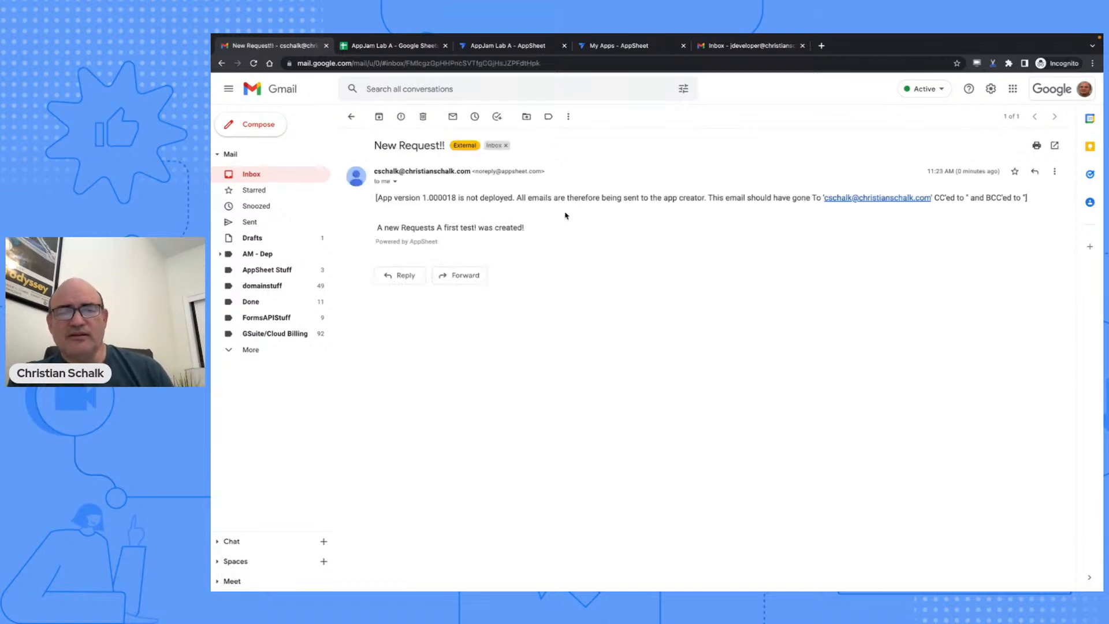
drag(524, 228, 383, 228)
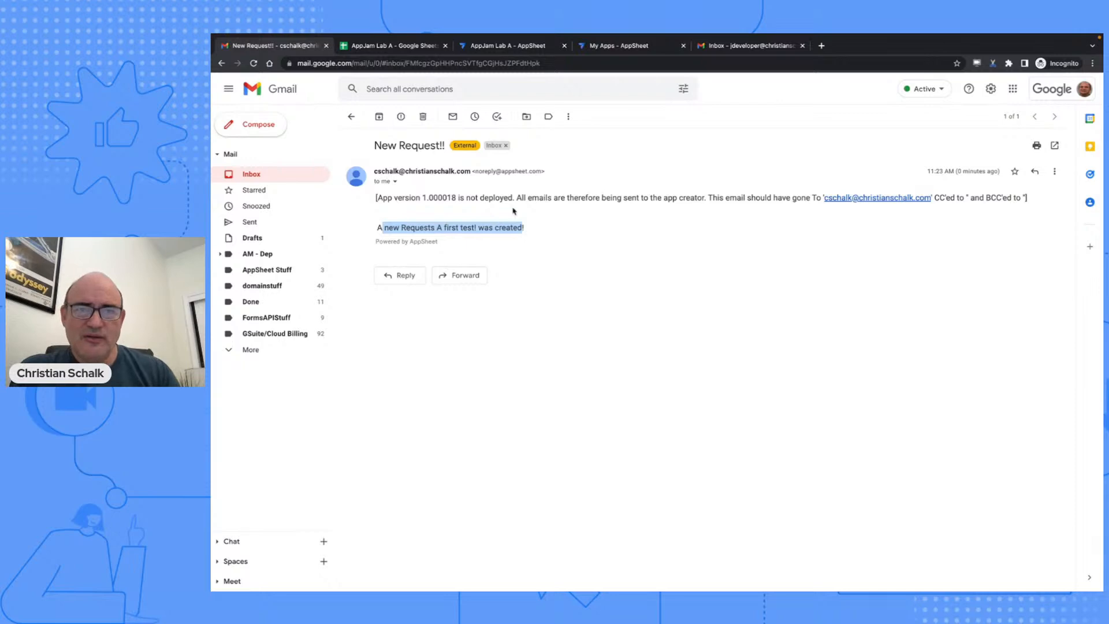
- Set the email task type to Embedded app view with Requests_Detail, and save
click(492, 49)
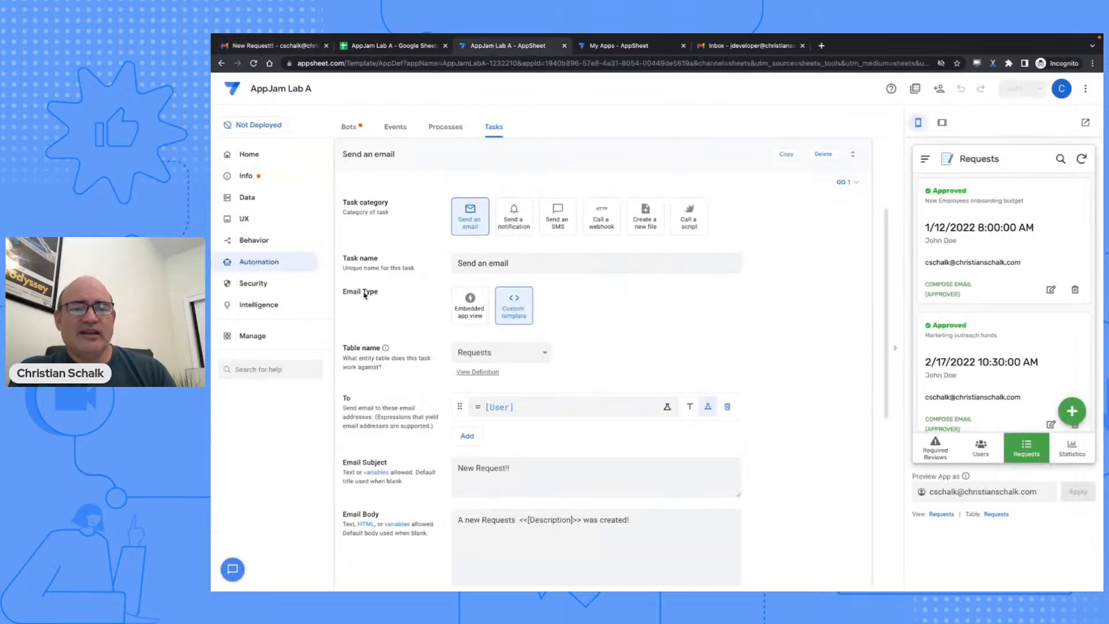
click(467, 306)
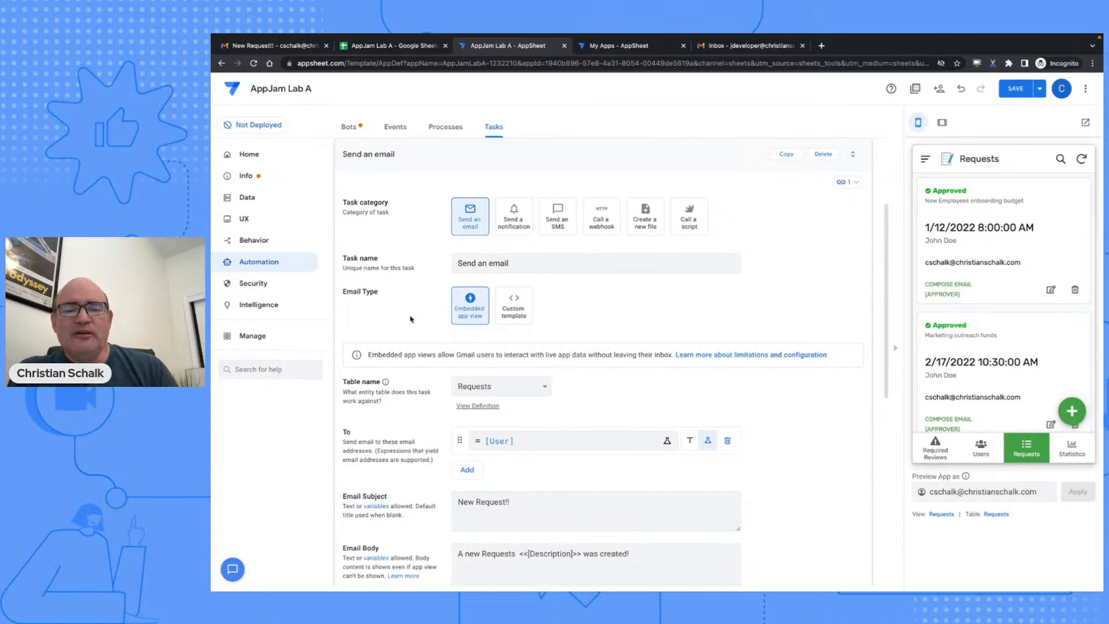
scroll(410, 319, down, 2)
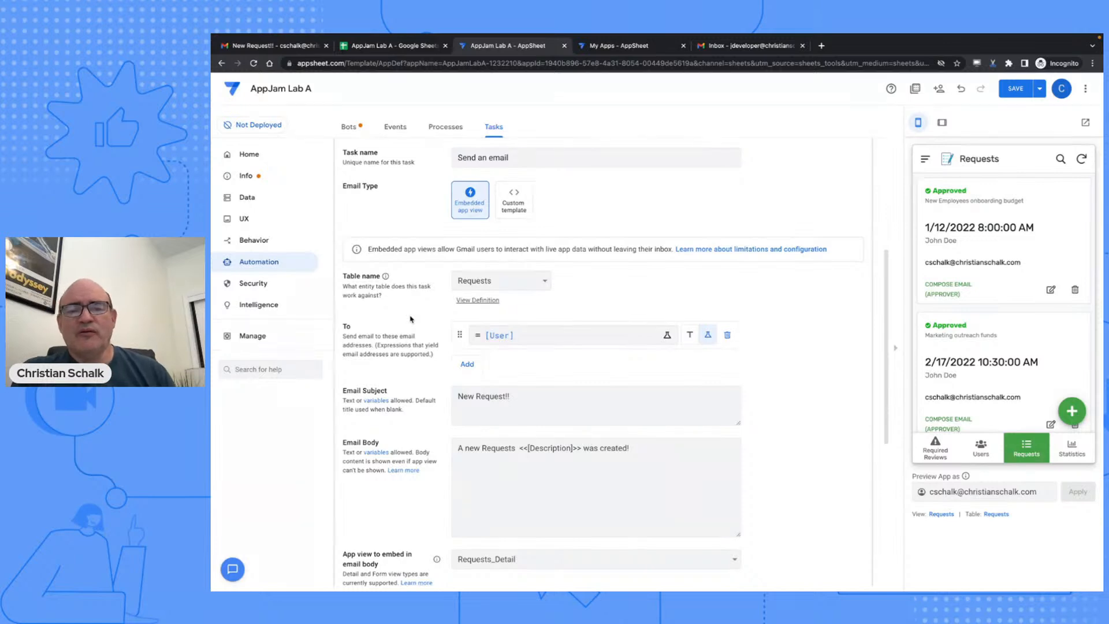
scroll(410, 319, down, 2)
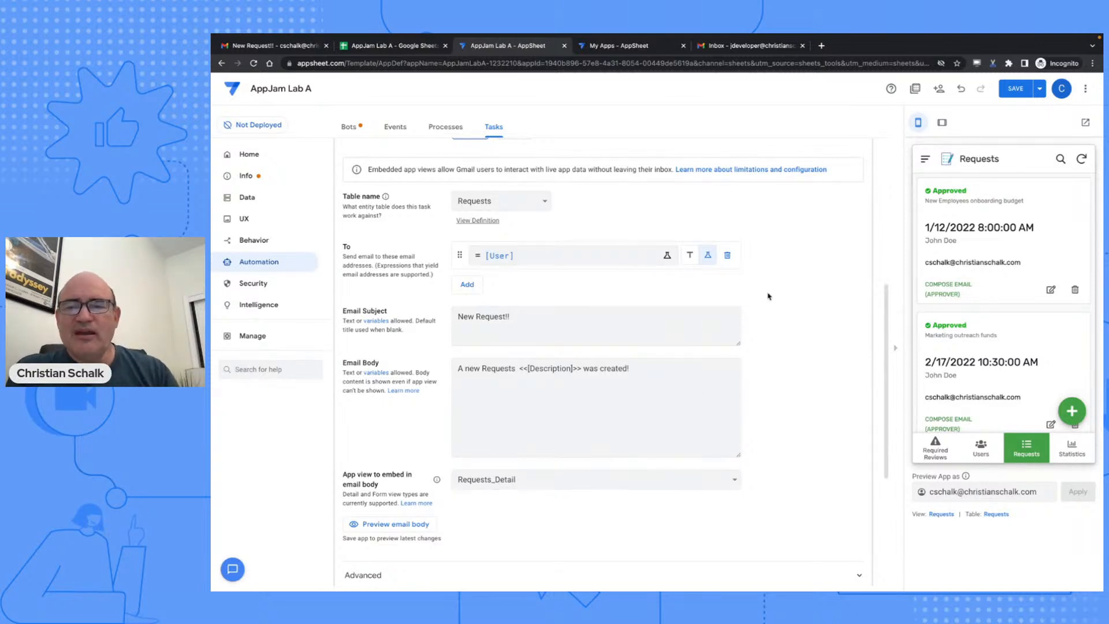
click(1016, 89)
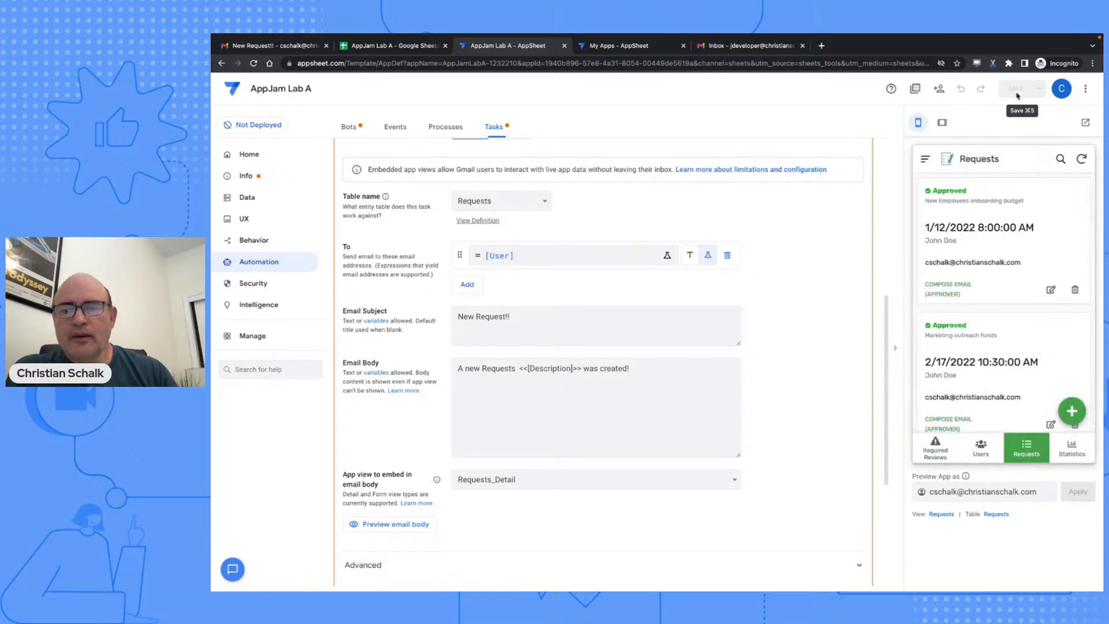
- Add a second request described 'A new request!!' with a drawn signature, and save it
click(1072, 411)
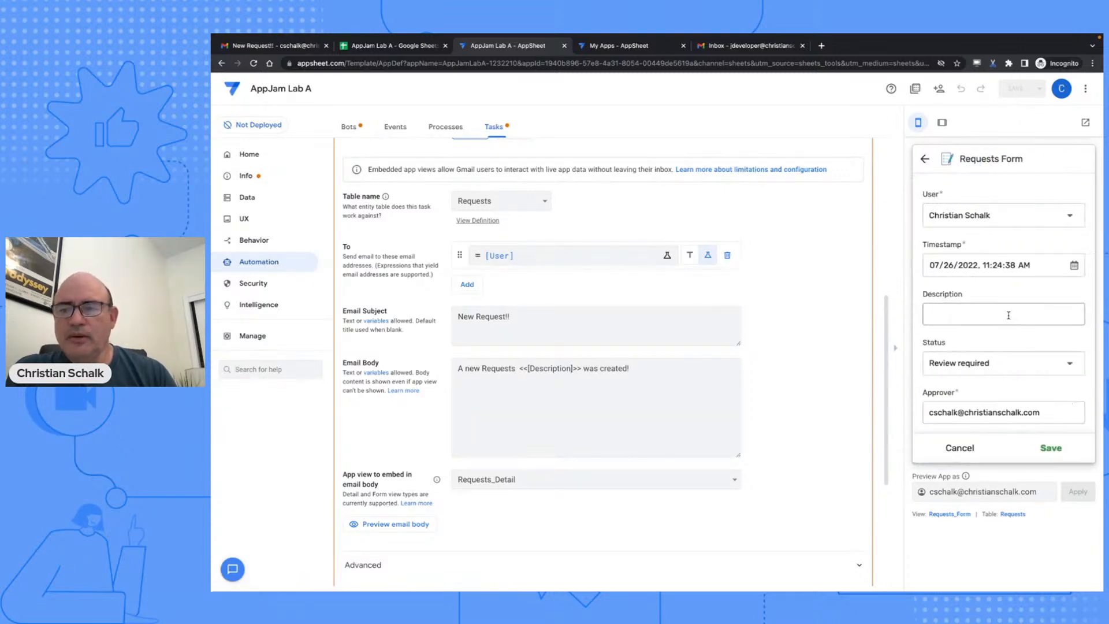
click(954, 313)
text(A new)
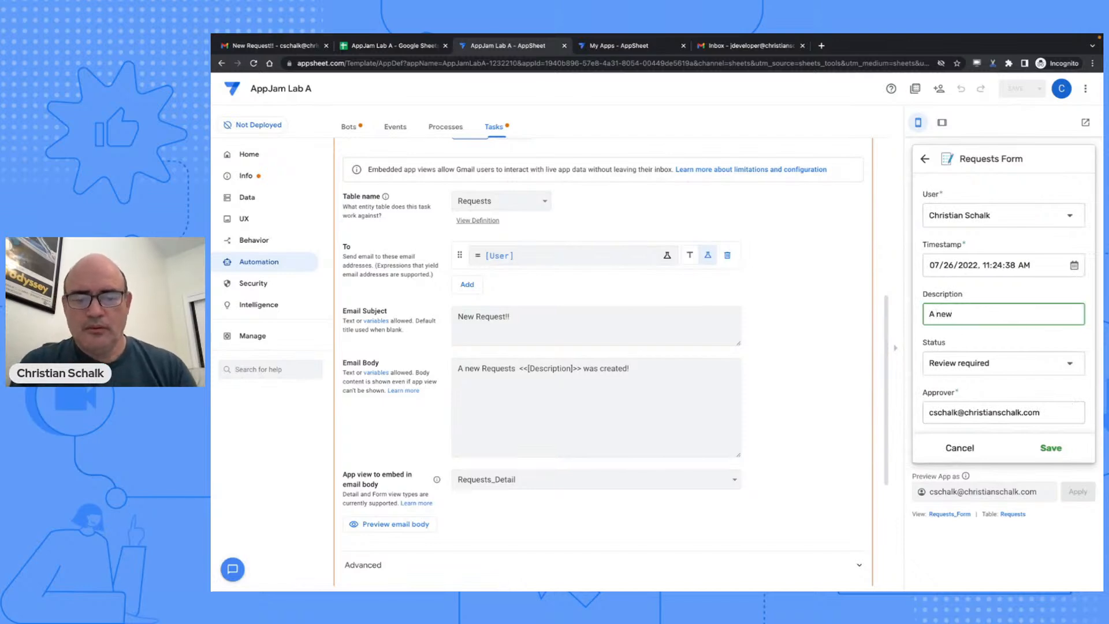
text( res)
key(BackSpace)
text(q)
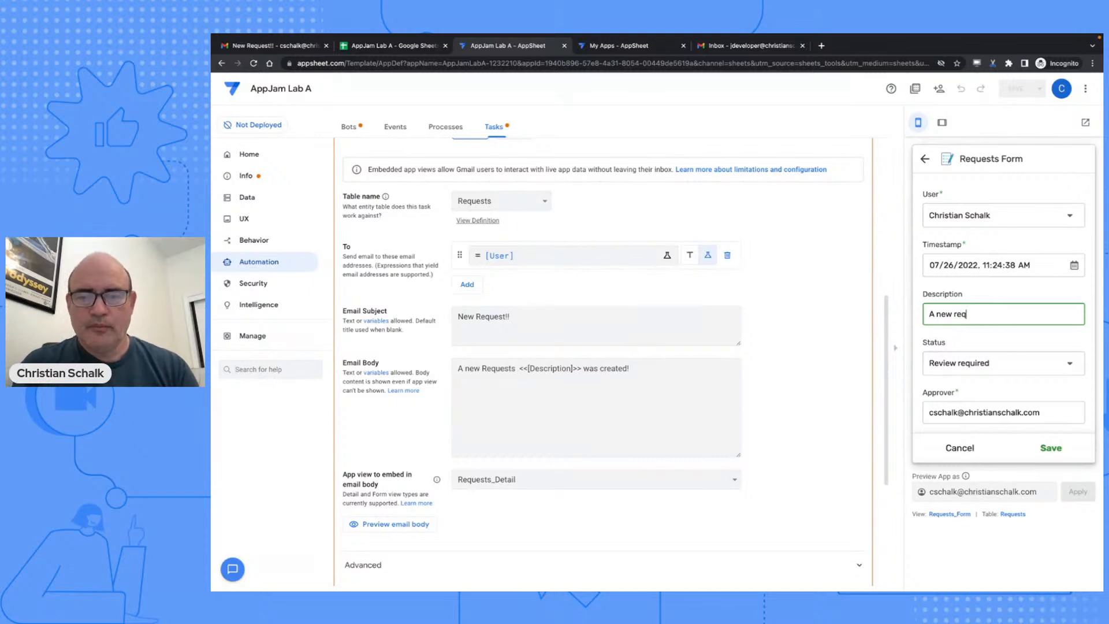
text(uest!!!)
scroll(977, 334, down, 3)
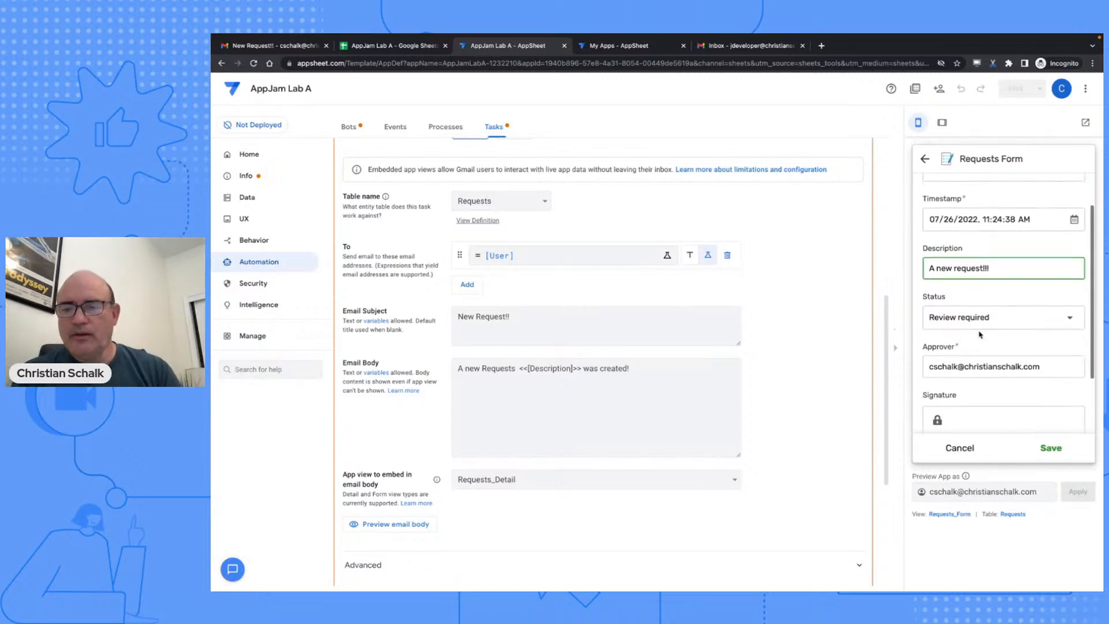
click(995, 411)
mouse_move(999, 396)
mouse_down()
mouse_move(1015, 412)
mouse_move(1026, 404)
mouse_up()
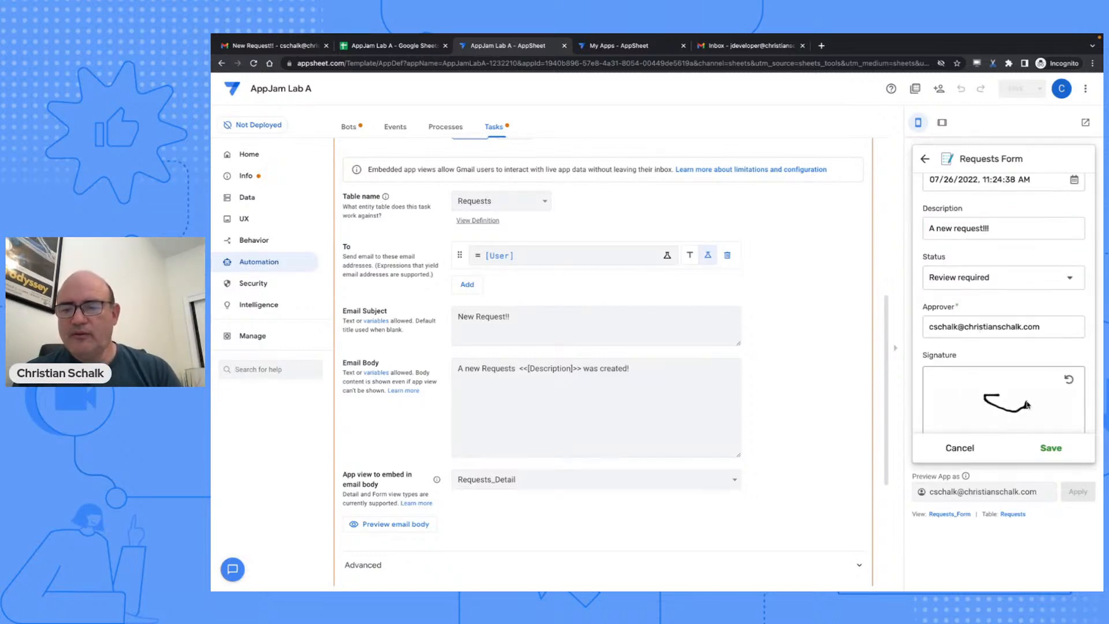
click(1049, 449)
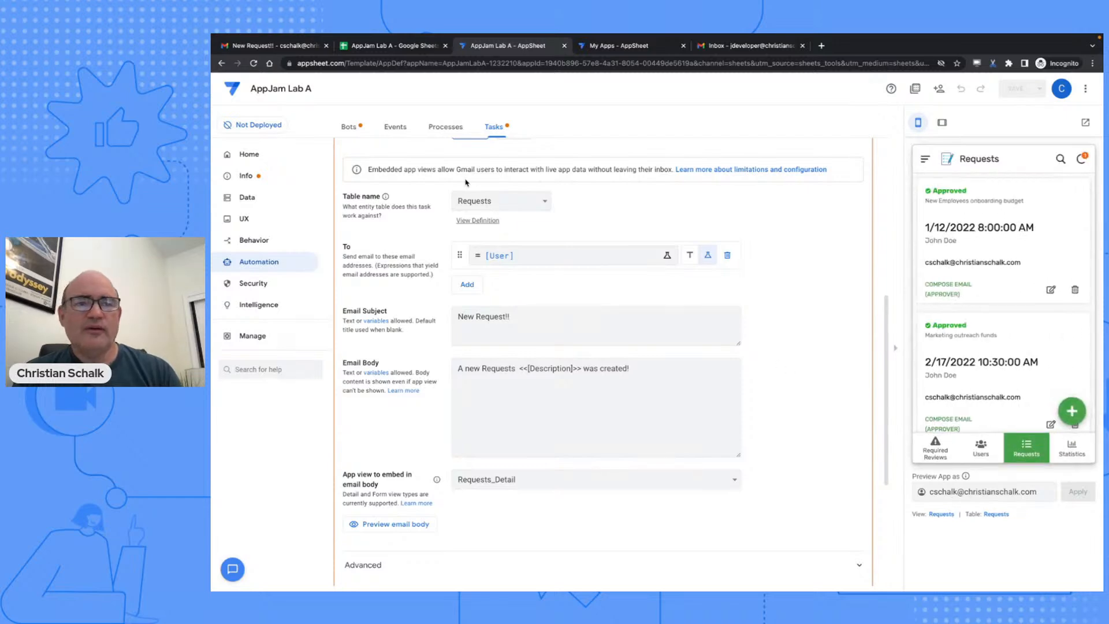
- Delete the old test email from the Gmail inbox
click(299, 49)
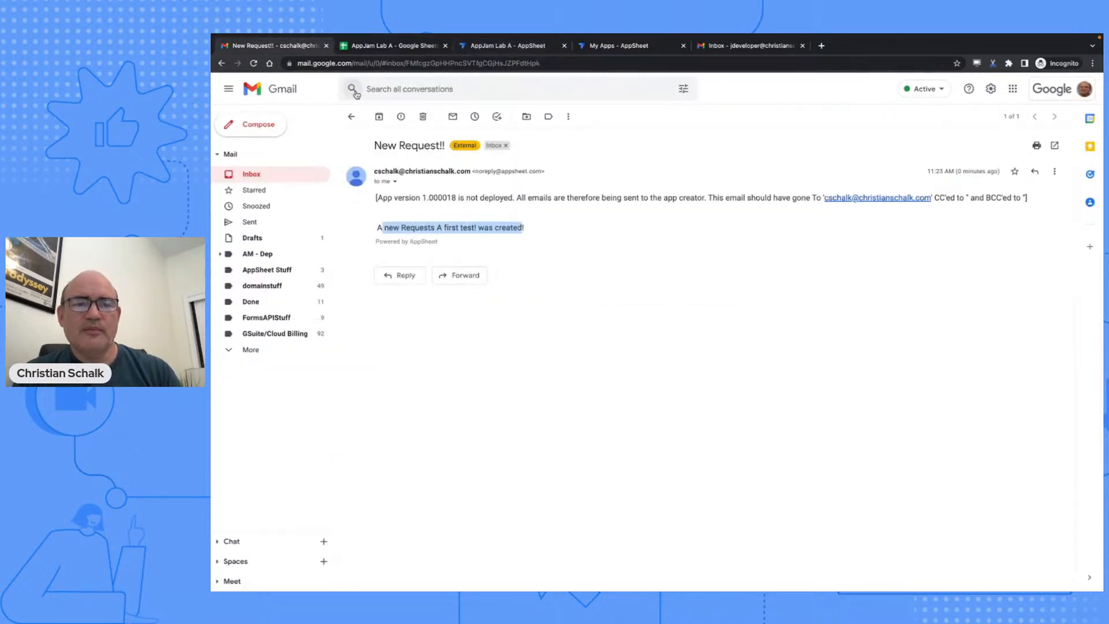
click(352, 117)
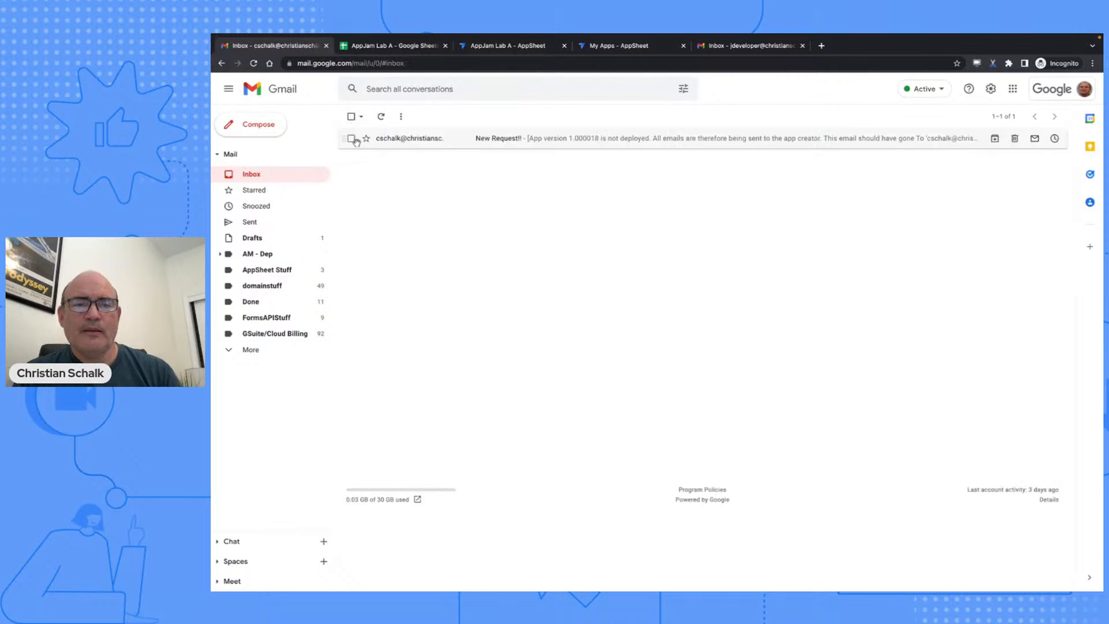
click(351, 139)
click(425, 116)
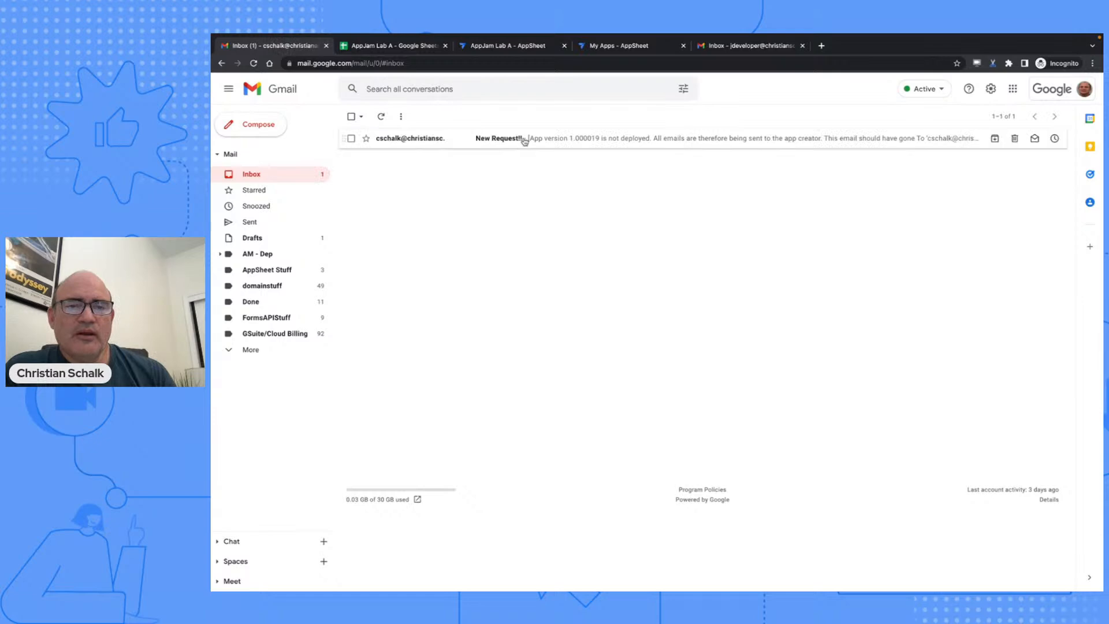
- Open the new 'New Request!!' email and approve the request from its embedded view, setting Status to Approved
click(580, 143)
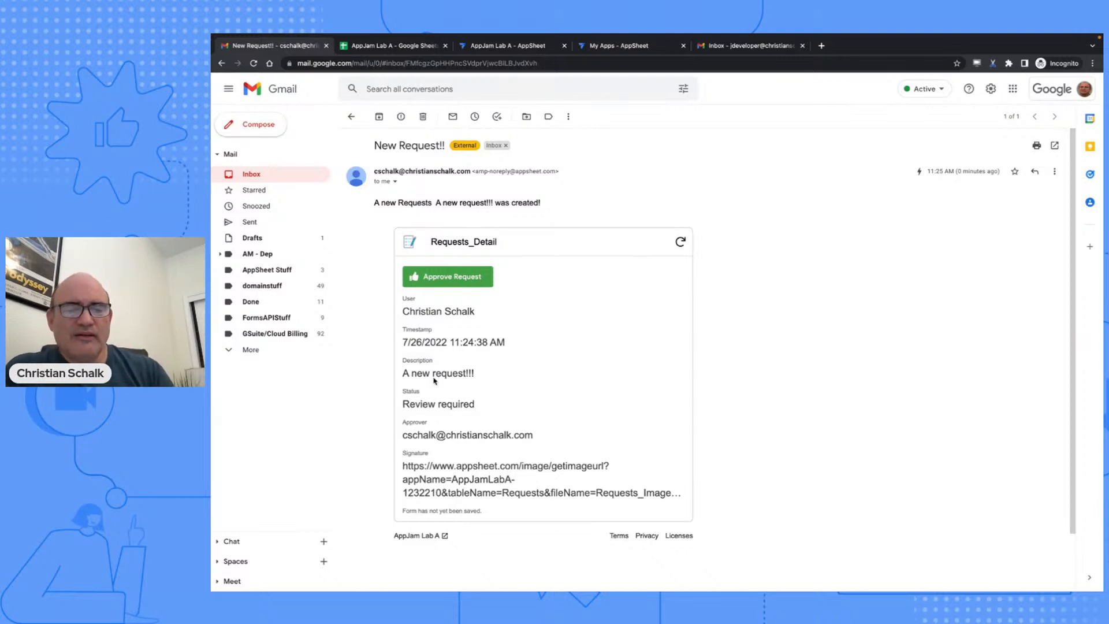
click(450, 275)
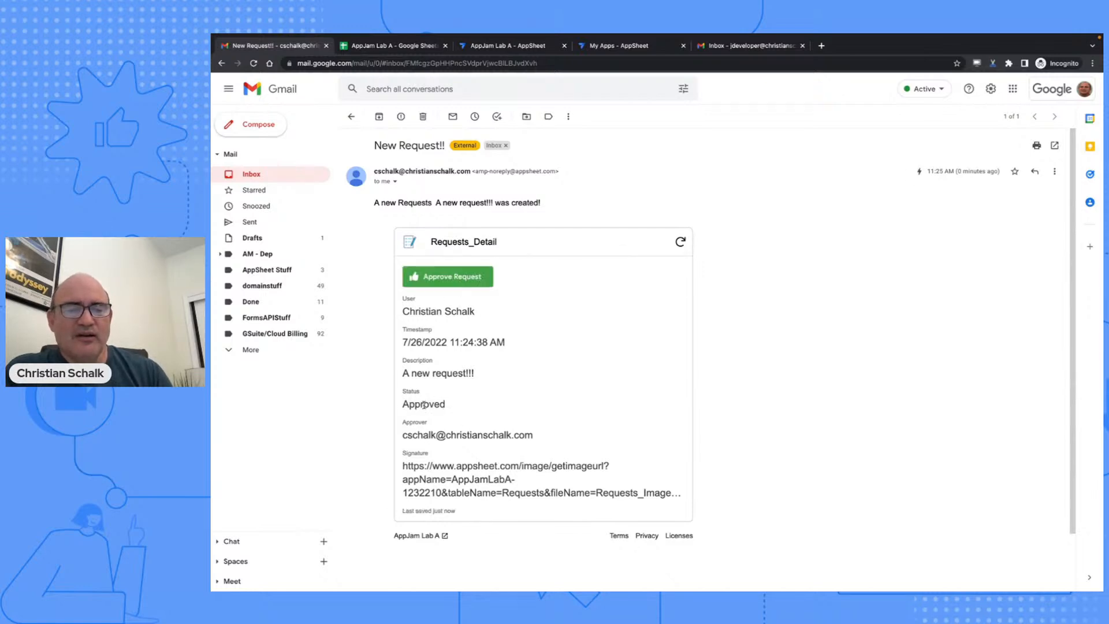
double_click(423, 405)
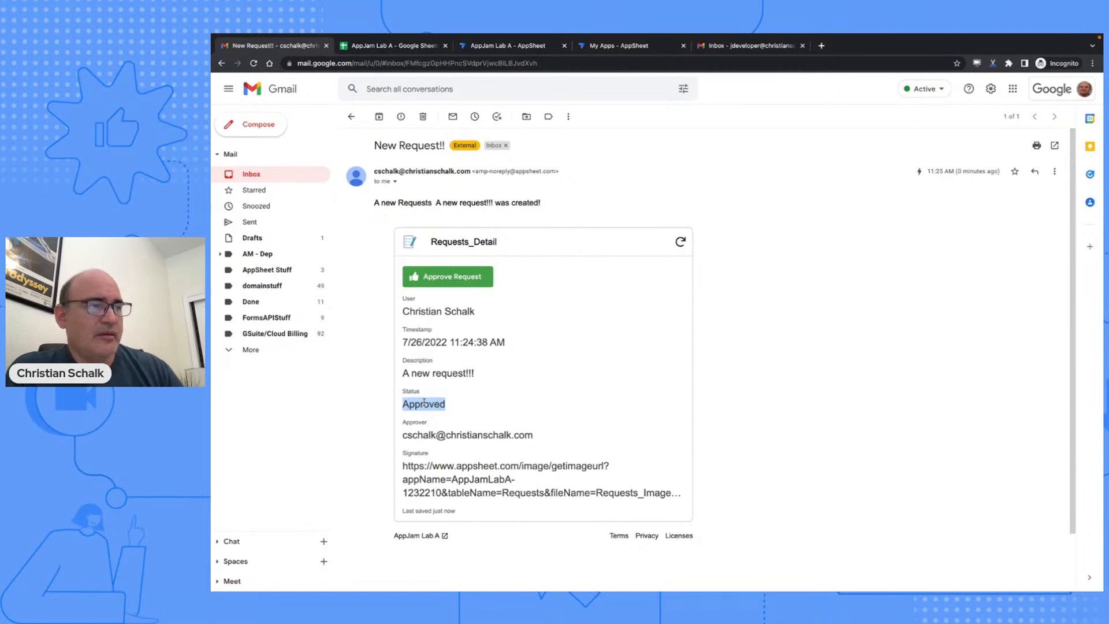
- Advance the slide deck to '05 Security Filters', then return to the AppSheet editor
key(ctrl+Left)
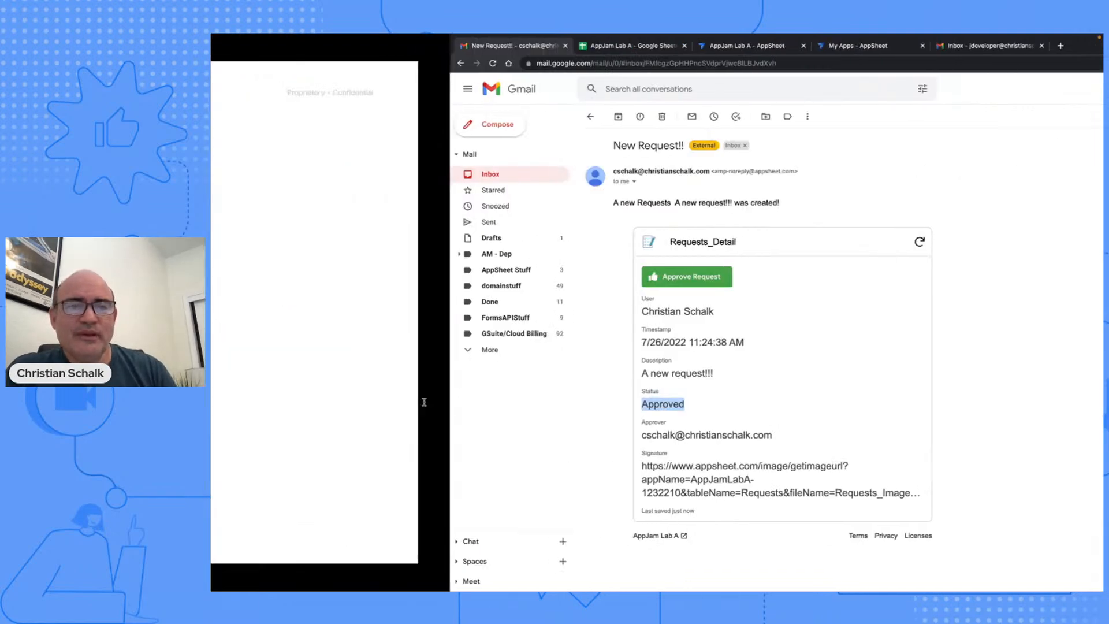
key(Right)
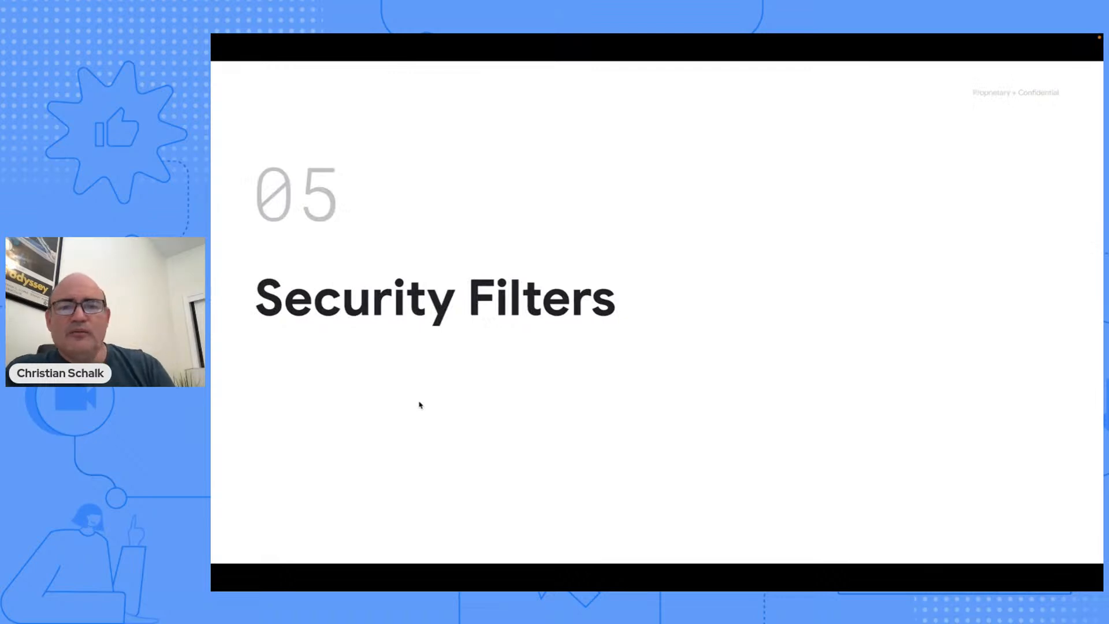
key(ctrl+Right)
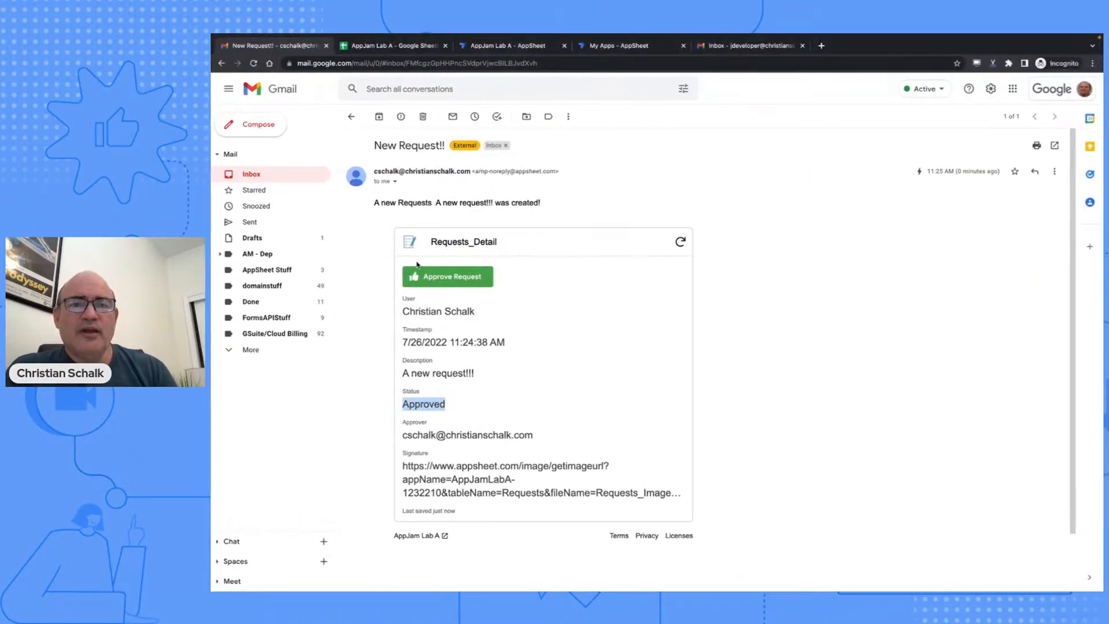
click(491, 47)
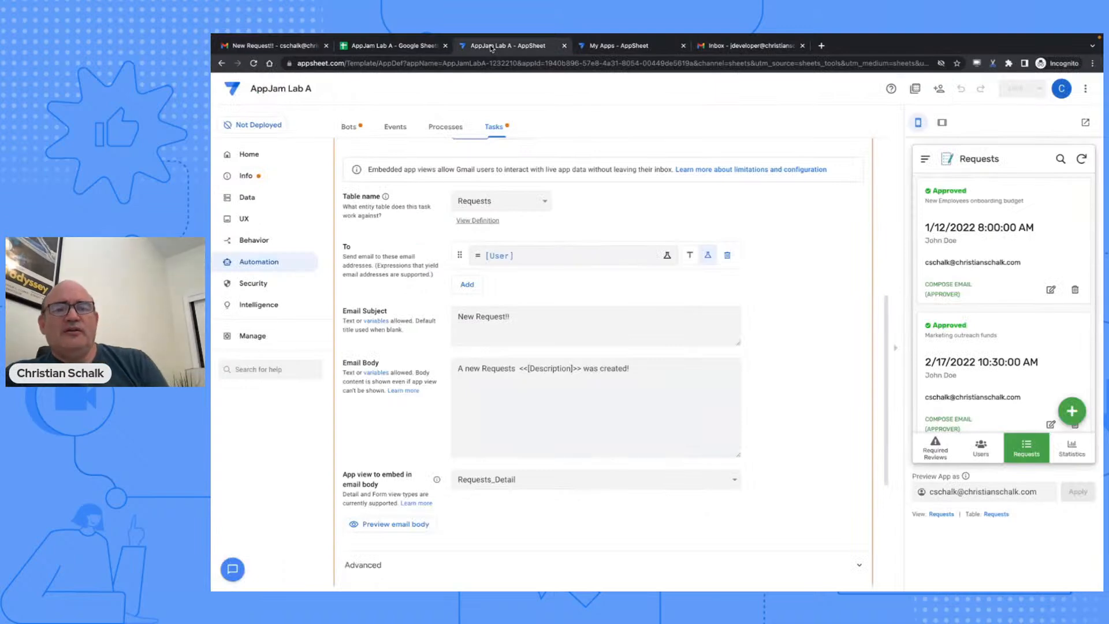
- Go to Security > Security Filters and open the empty filter expression for the Users table
click(256, 285)
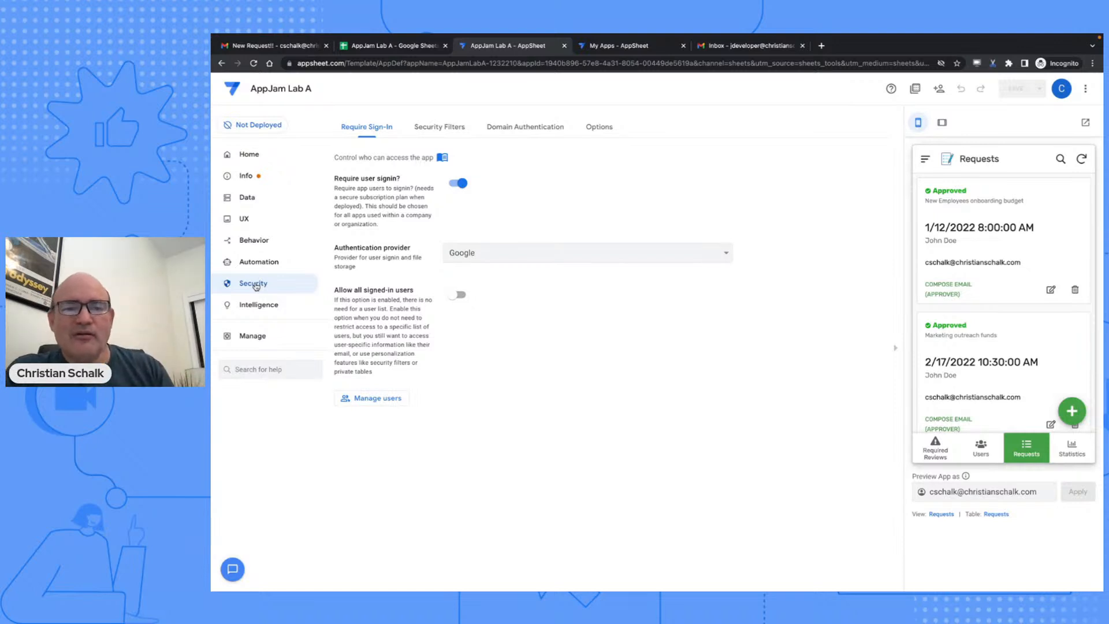
click(458, 130)
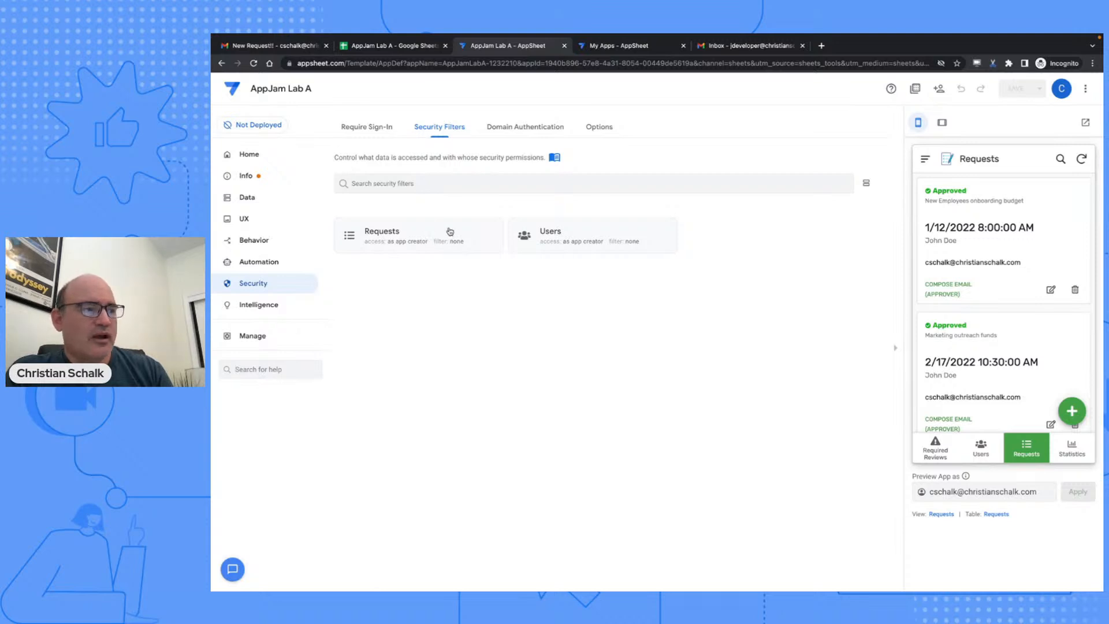
click(572, 230)
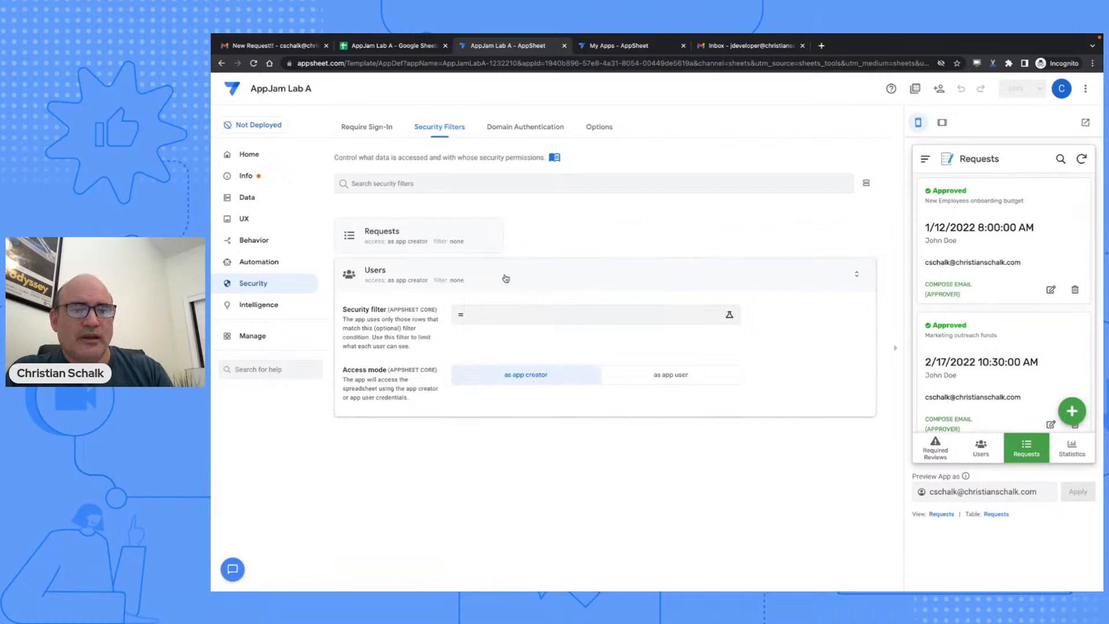
click(496, 314)
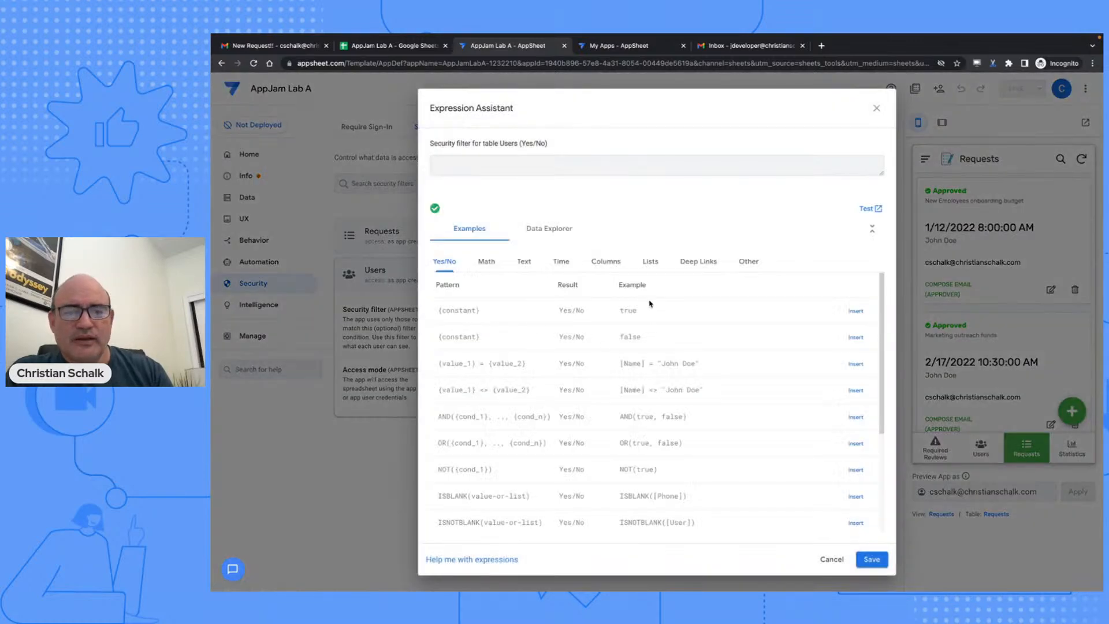
- Build and save the Users security filter expression [User] = USEREMAIL() from the User column
click(603, 263)
click(861, 337)
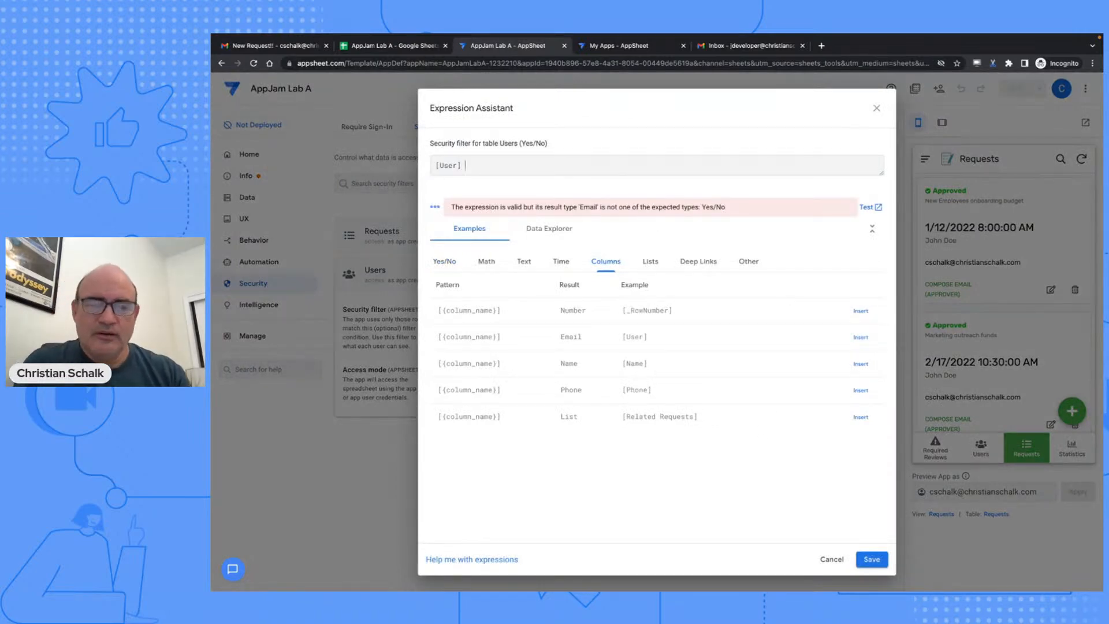
text(= USEREMAIL)
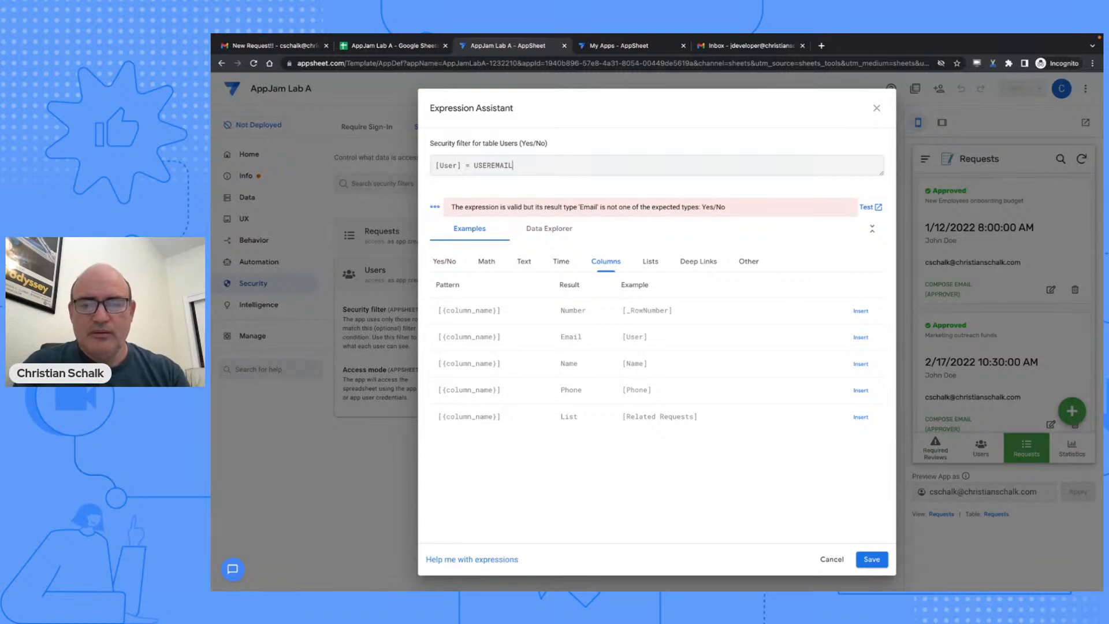
text(())
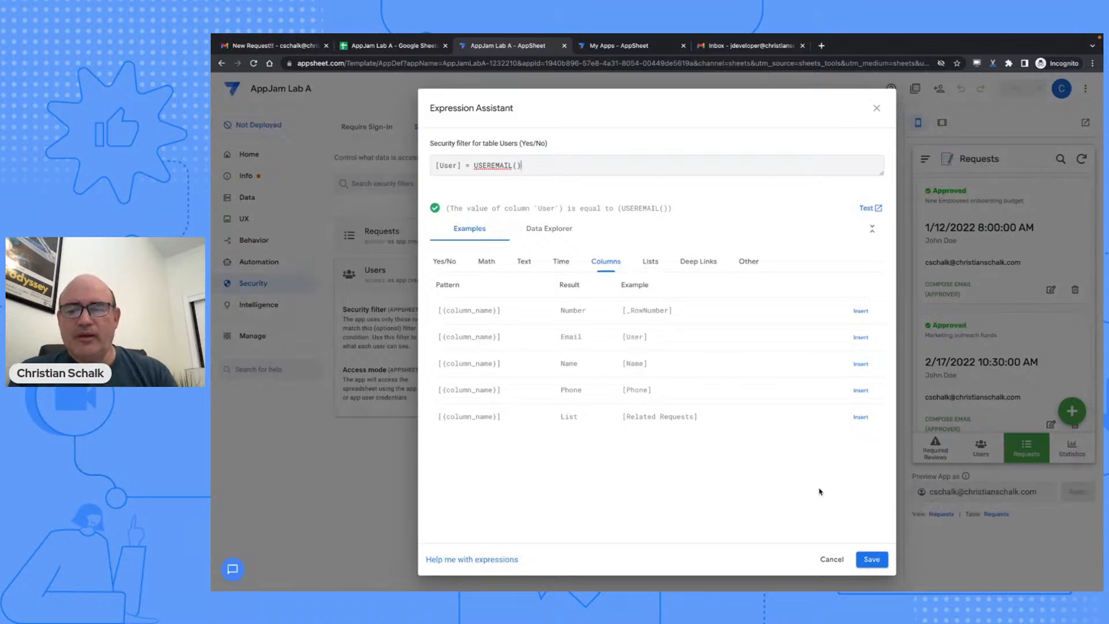
click(871, 559)
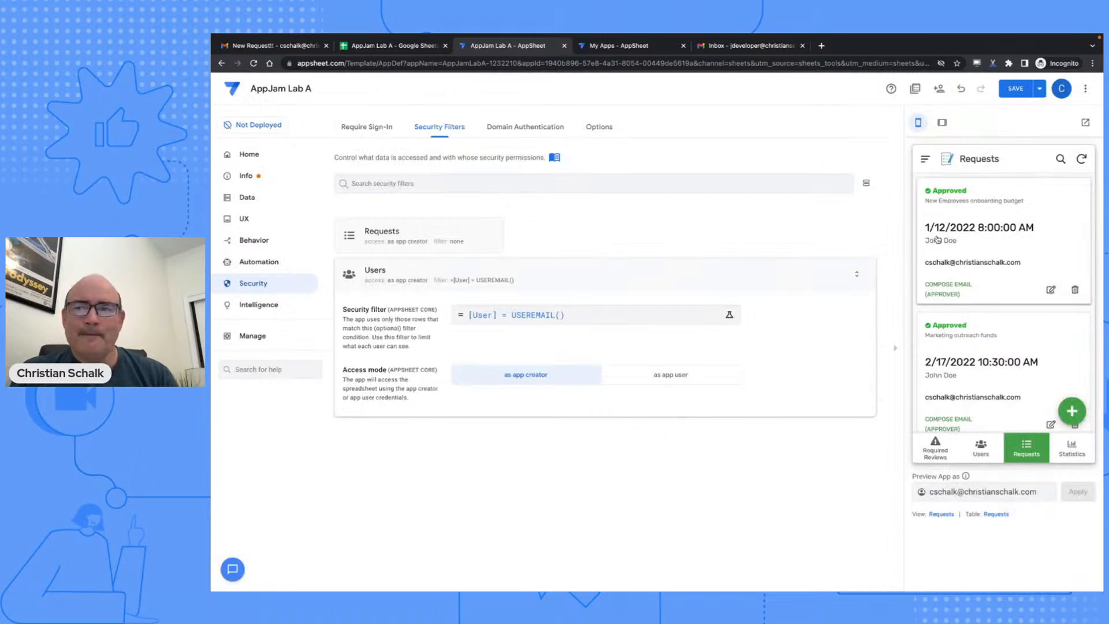
- Save the app and scroll the reloaded Requests list to confirm all requests still appear
click(1014, 89)
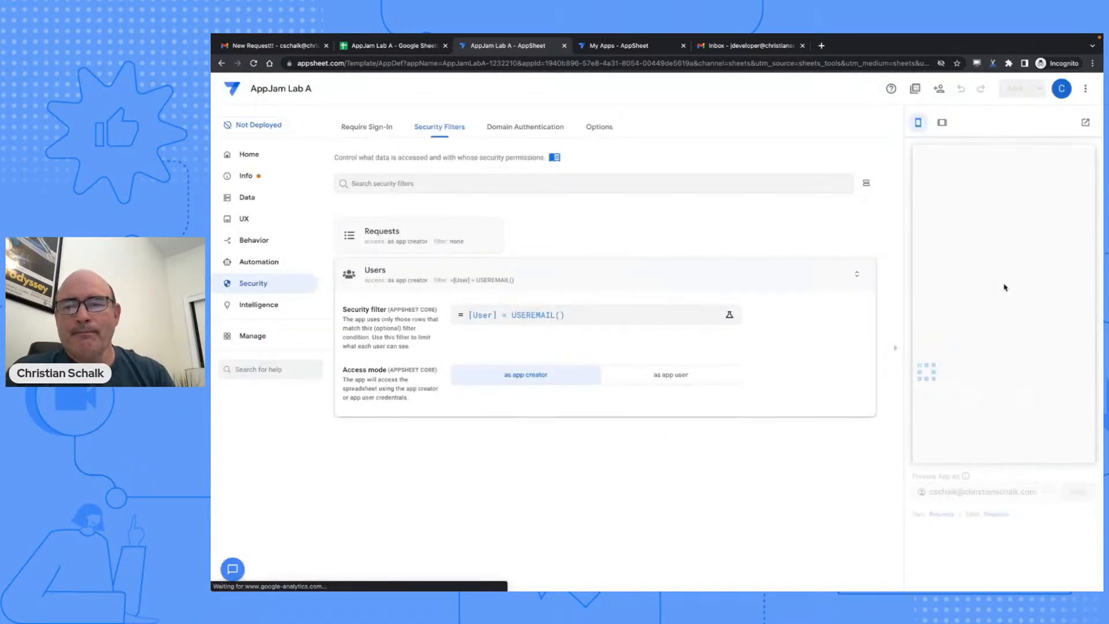
scroll(1005, 288, down, 5)
scroll(1005, 288, up, 7)
scroll(1005, 287, down, 6)
scroll(1005, 287, down, 3)
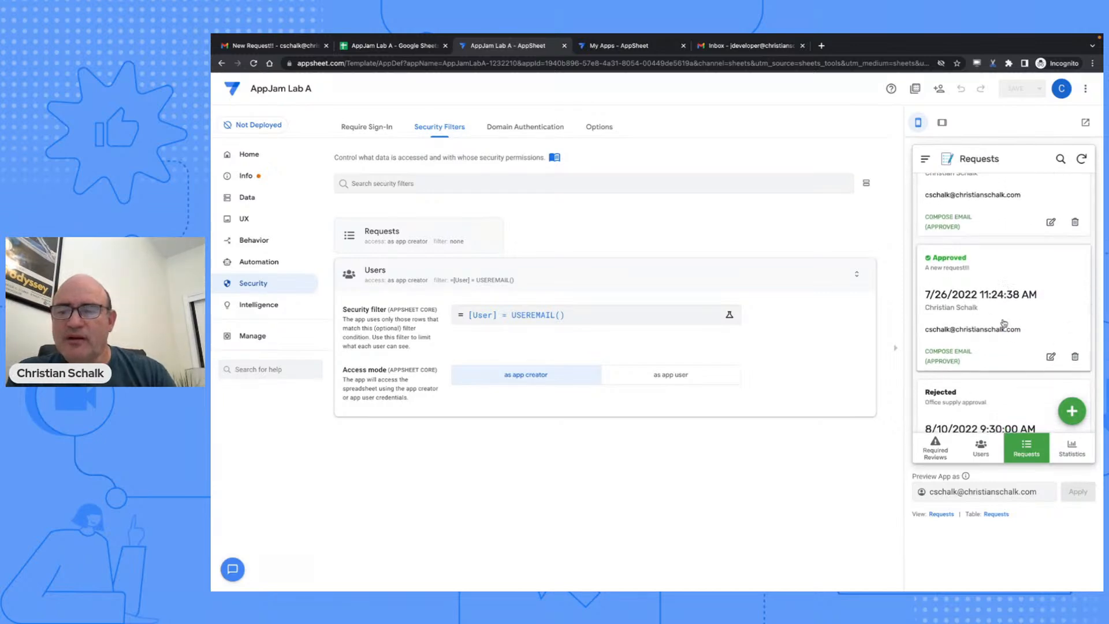
scroll(980, 316, down, 5)
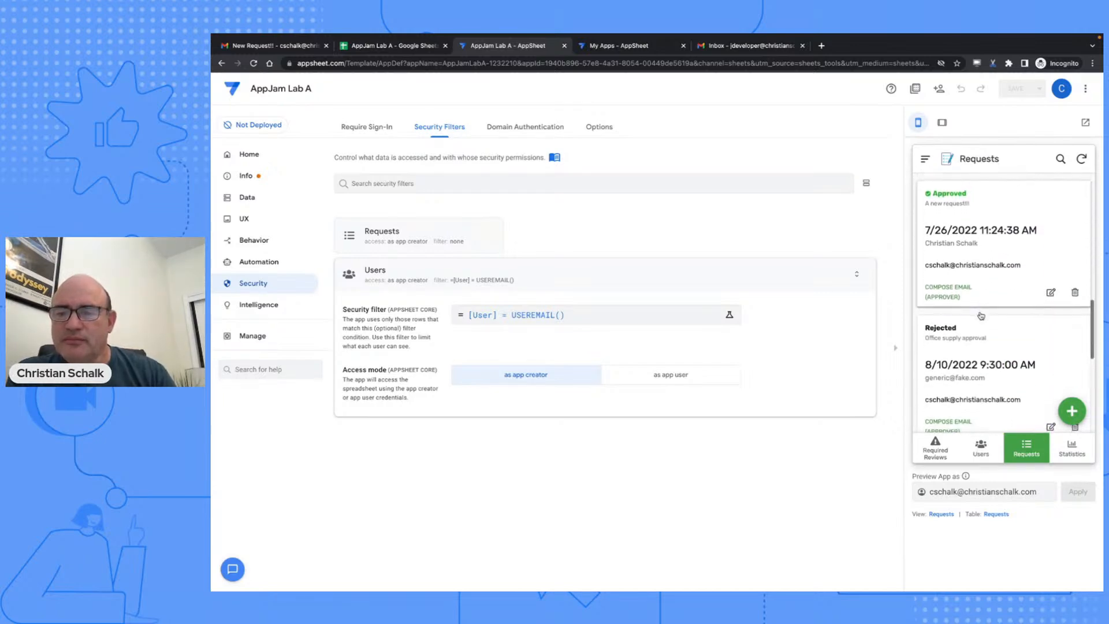
scroll(981, 315, down, 3)
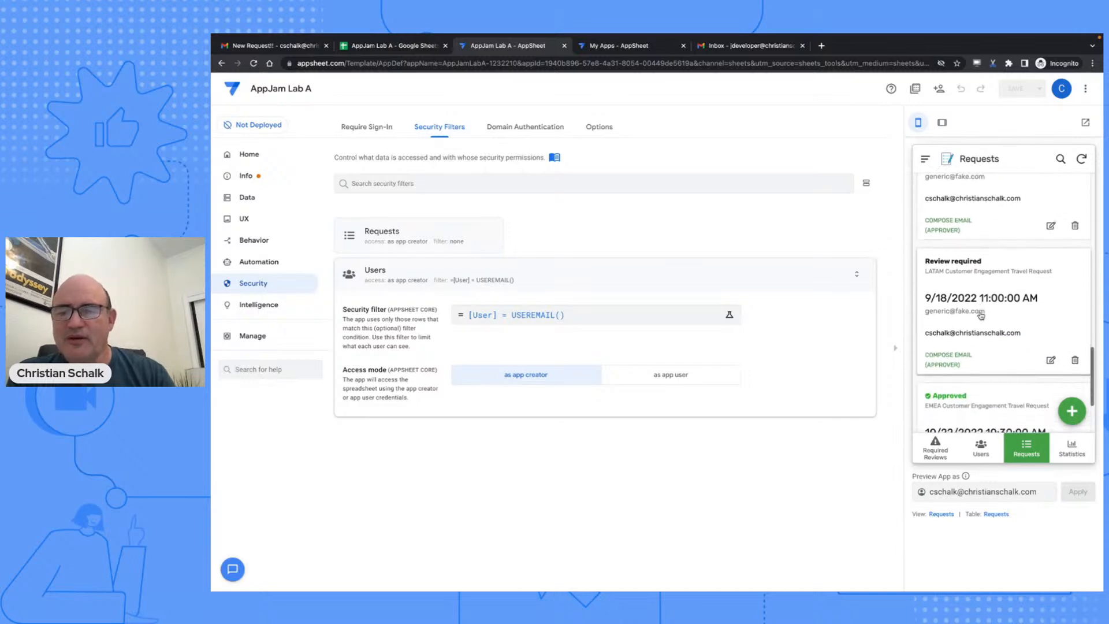
scroll(981, 316, down, 2)
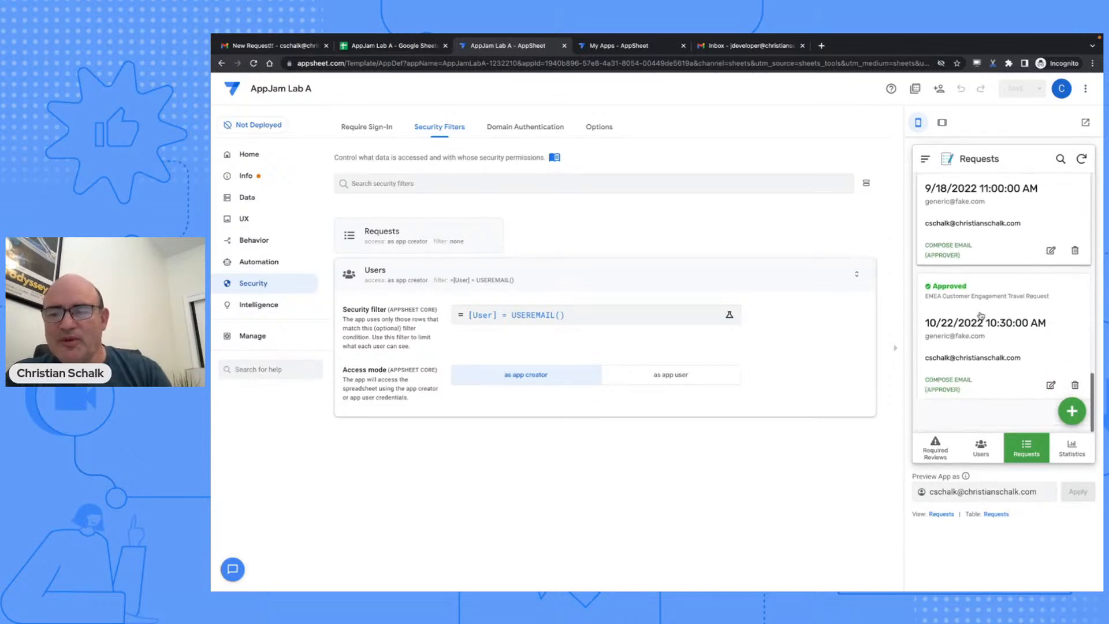
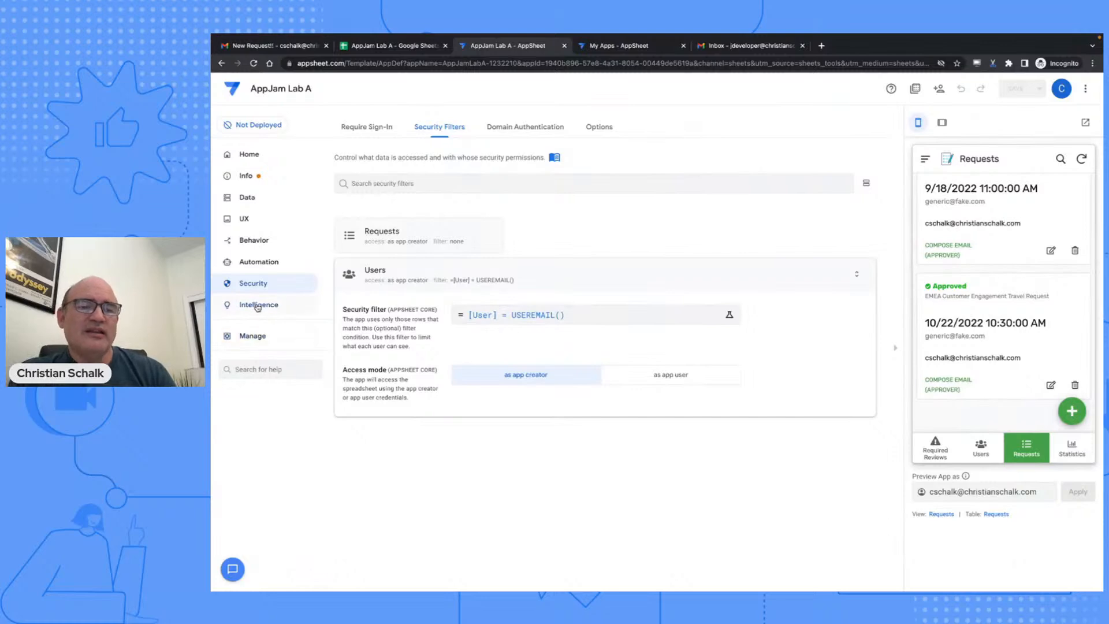
- Review the Intelligence tabs (Predictive Models, OCR Models, Smart Assistant), then go to Manage > Deploy
click(258, 306)
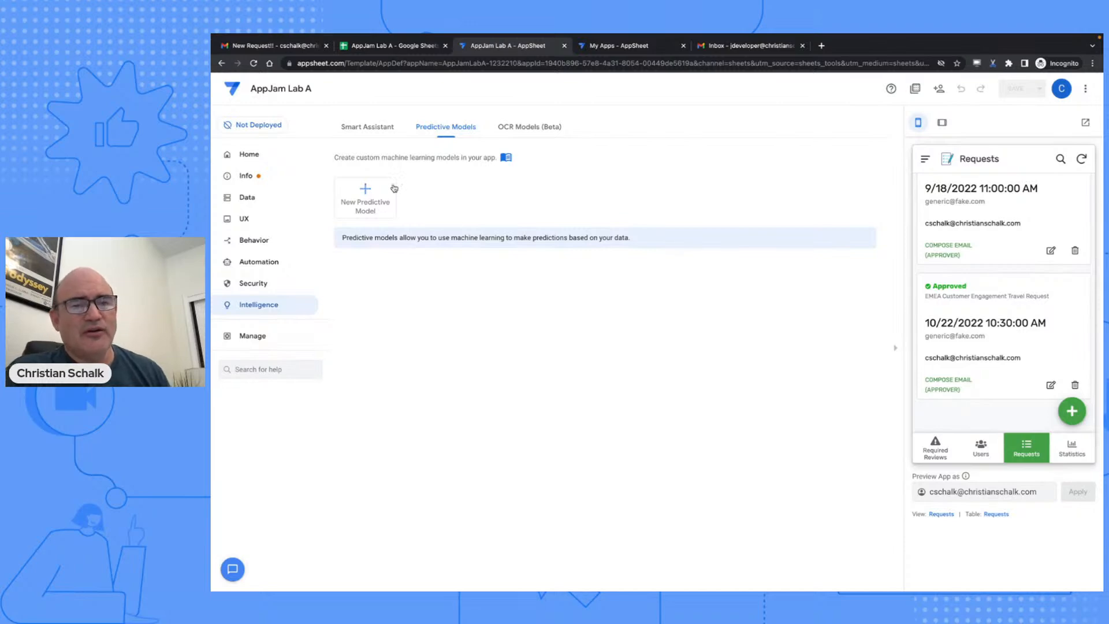
click(517, 128)
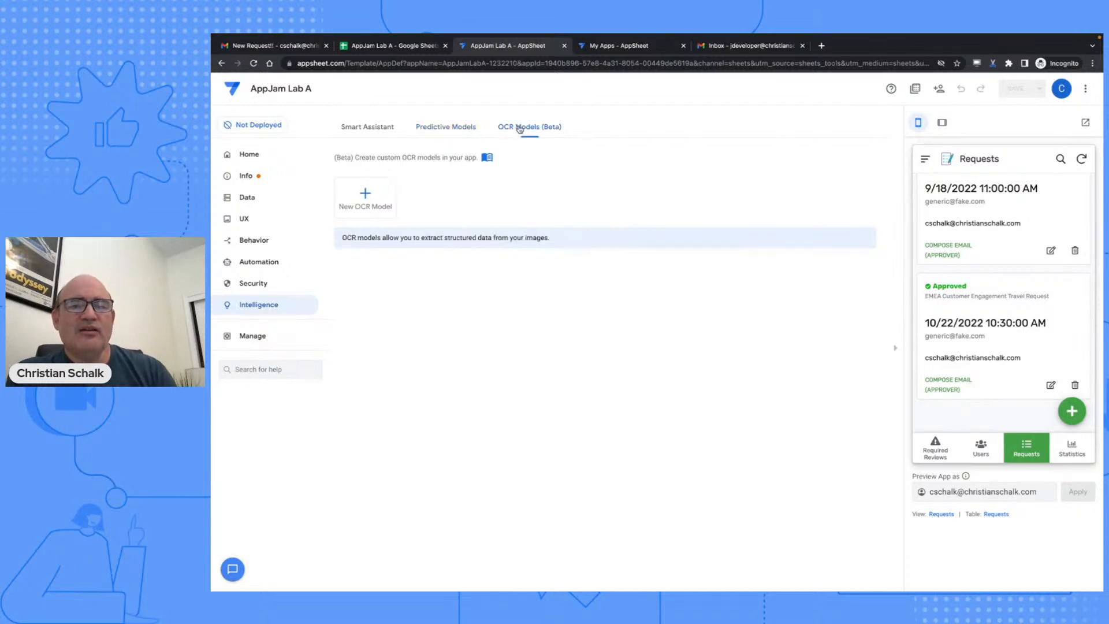
click(454, 128)
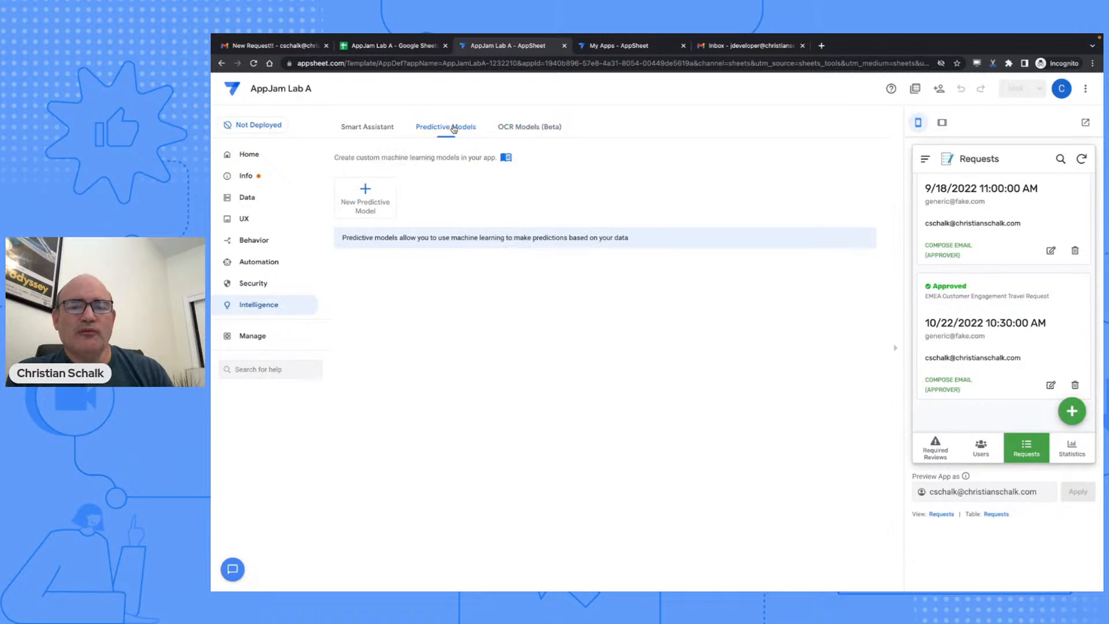
click(526, 127)
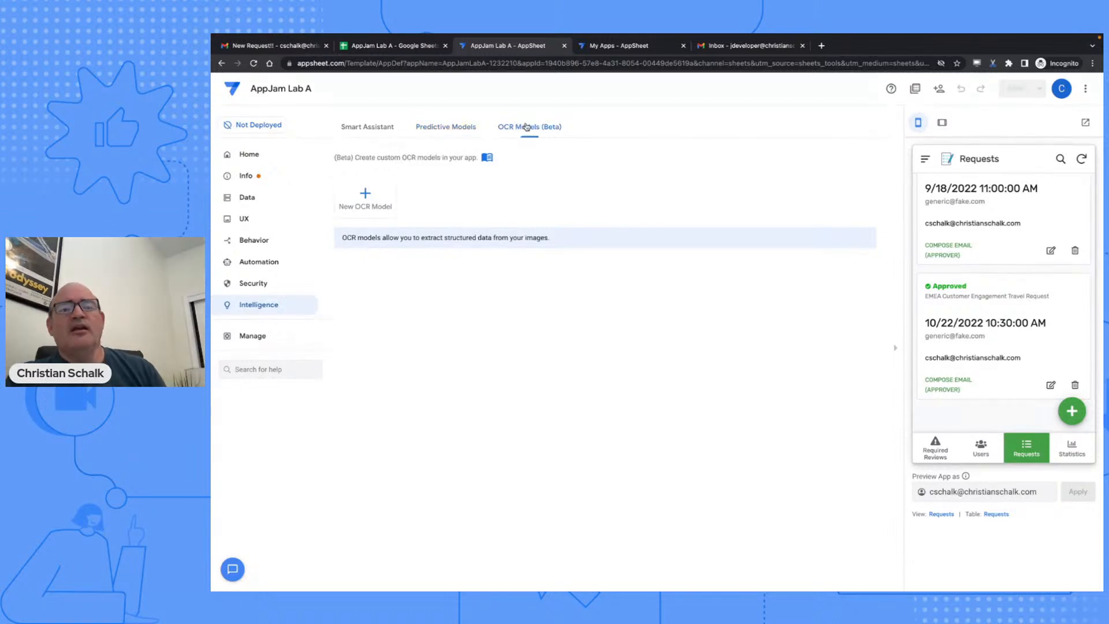
click(368, 132)
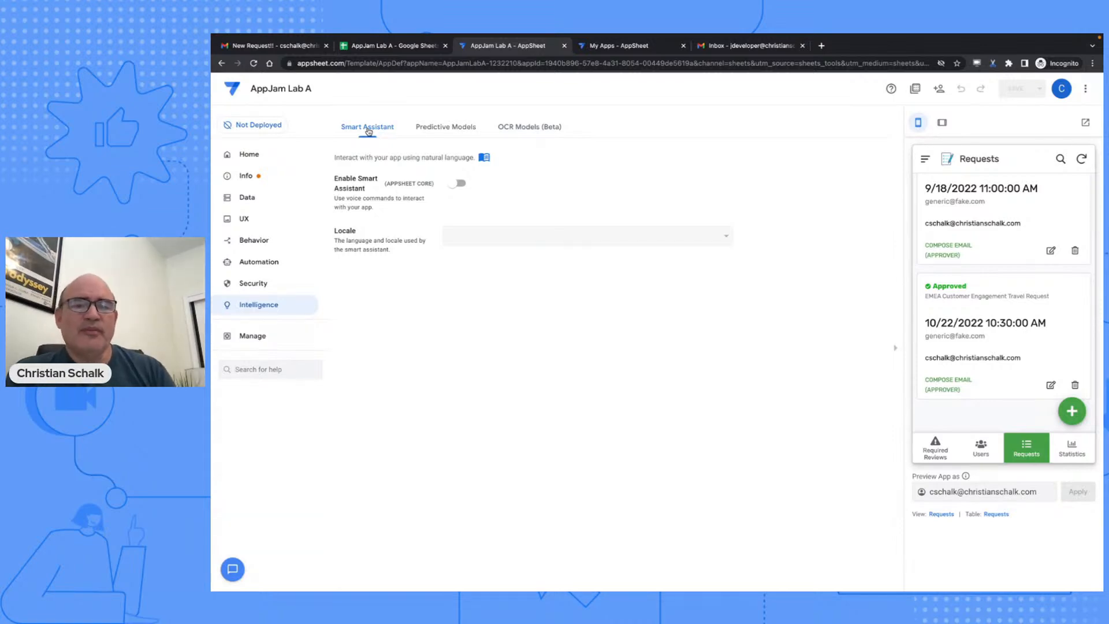
click(254, 338)
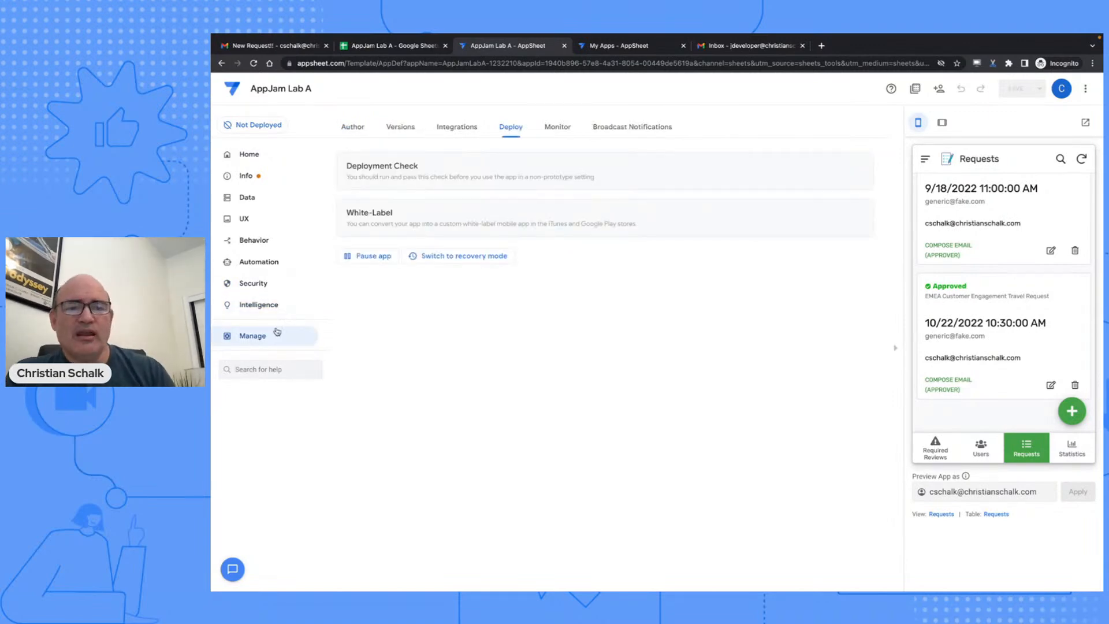
- Run the deployment check and move AppJam Lab A into the deployed state
click(483, 170)
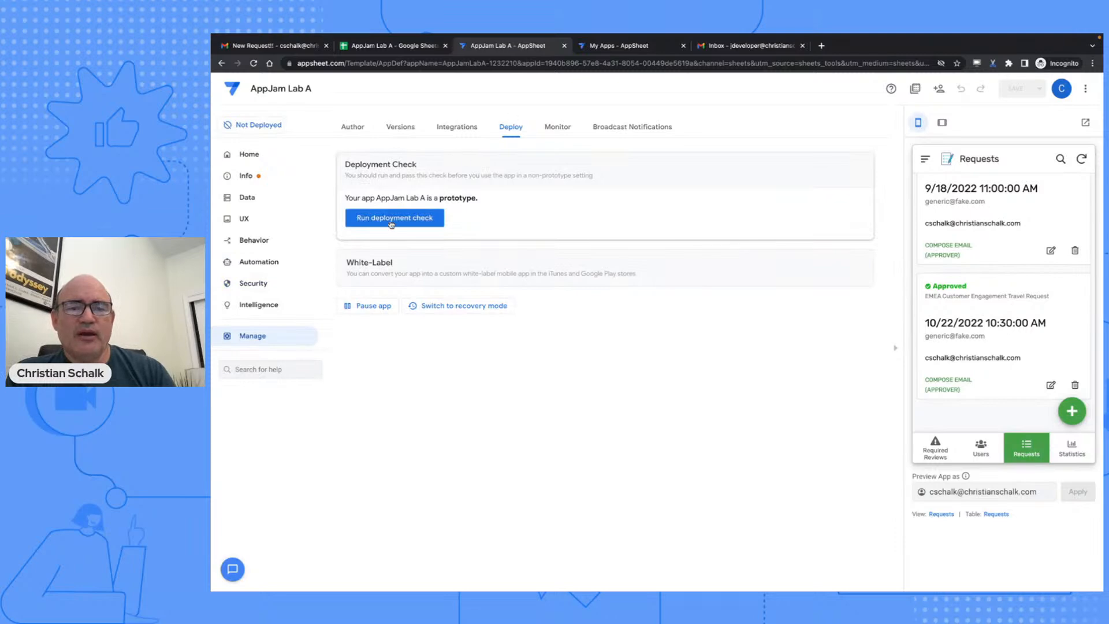
click(413, 217)
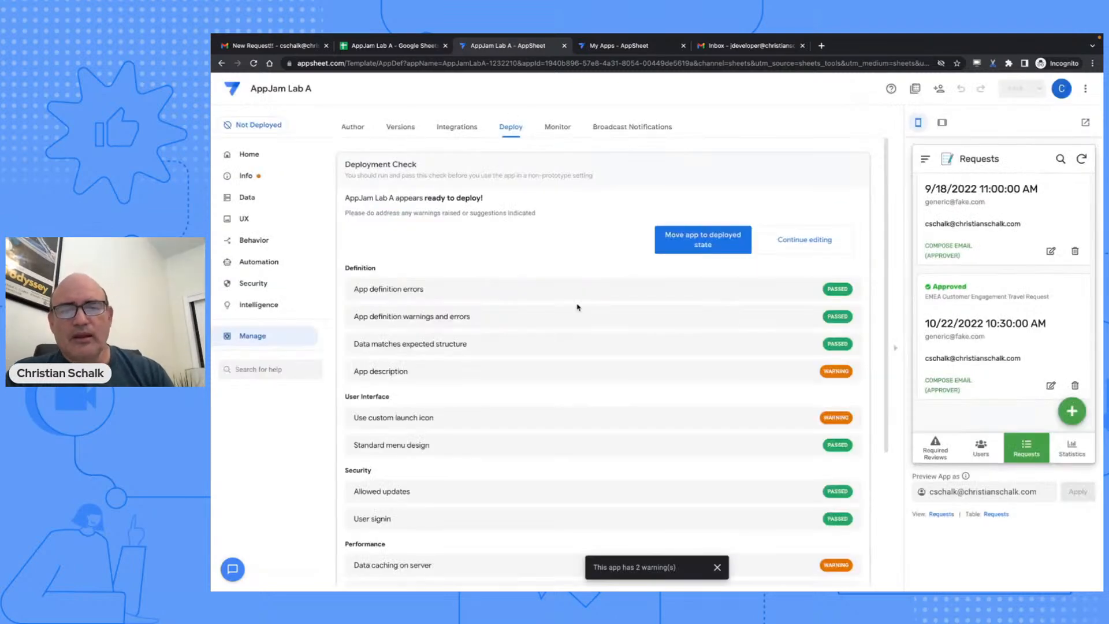
scroll(577, 311, down, 3)
scroll(586, 319, up, 2)
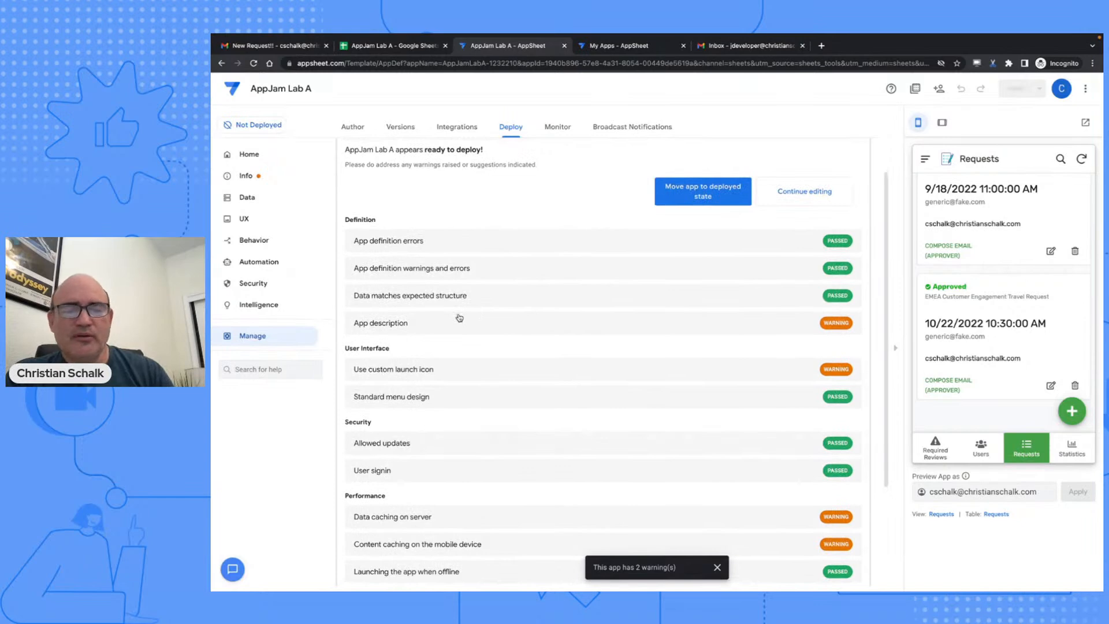
scroll(454, 318, down, 1)
scroll(449, 315, up, 2)
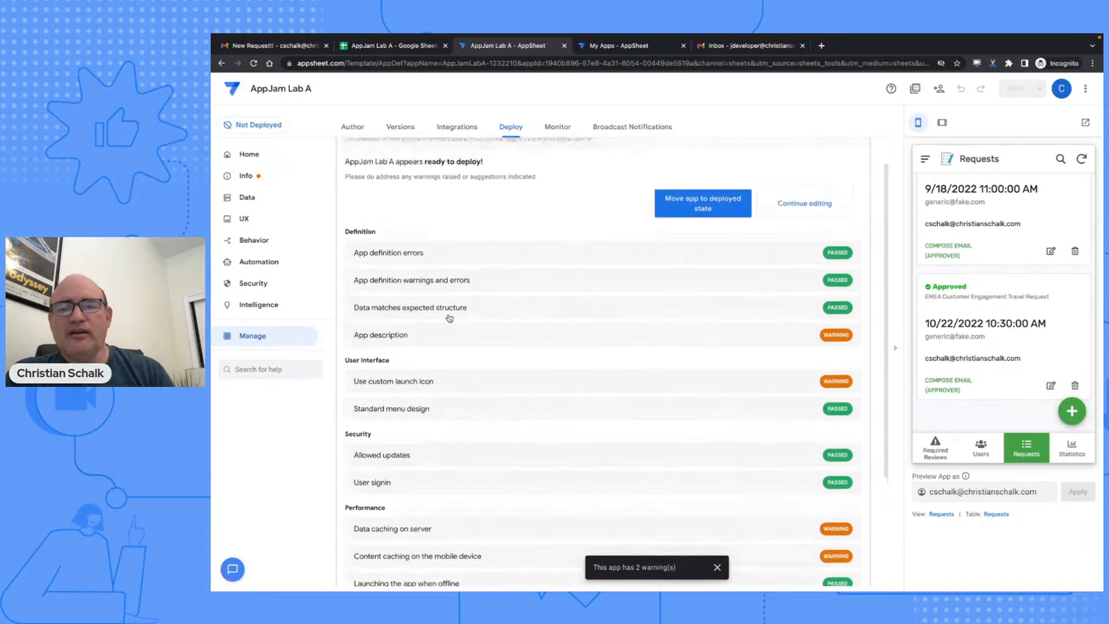
click(678, 213)
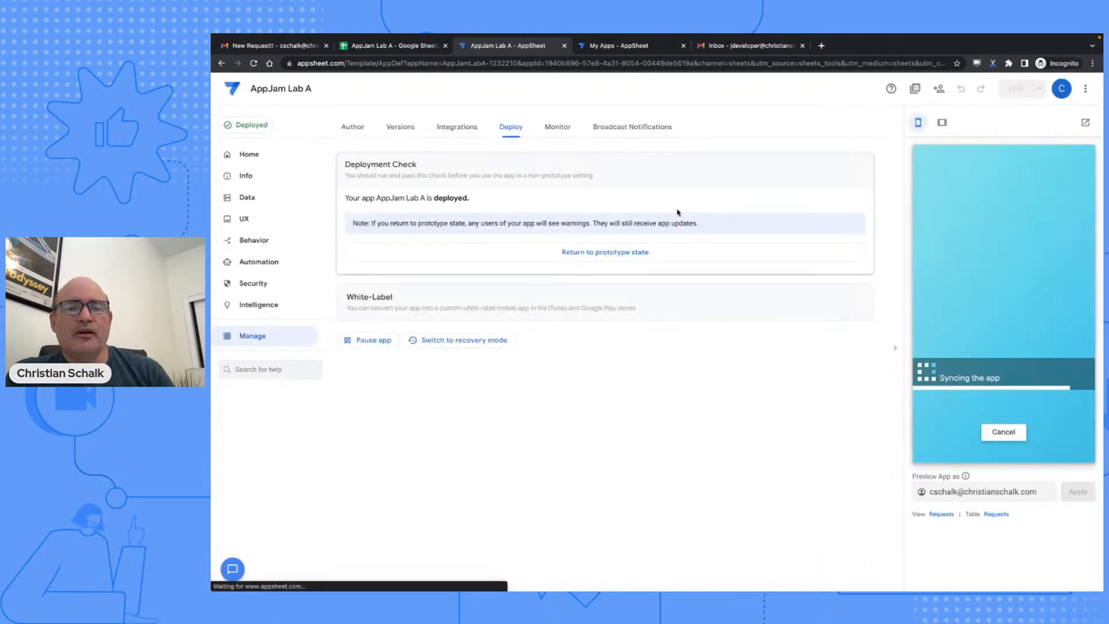
double_click(450, 198)
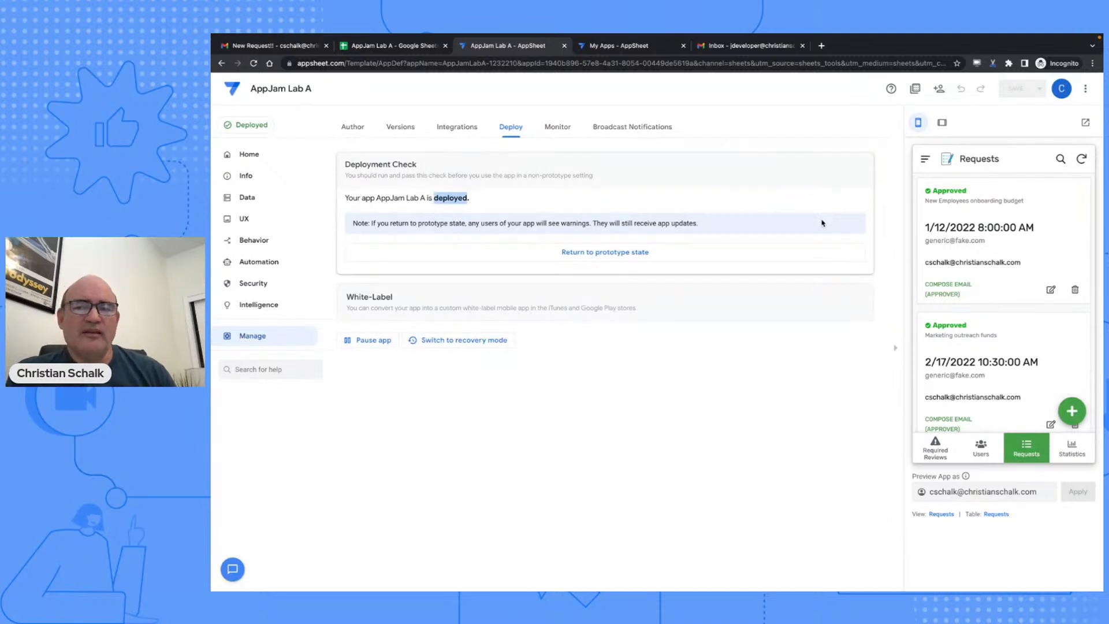
- Open Share app and add the second user's e-mail address as an invitee
click(940, 93)
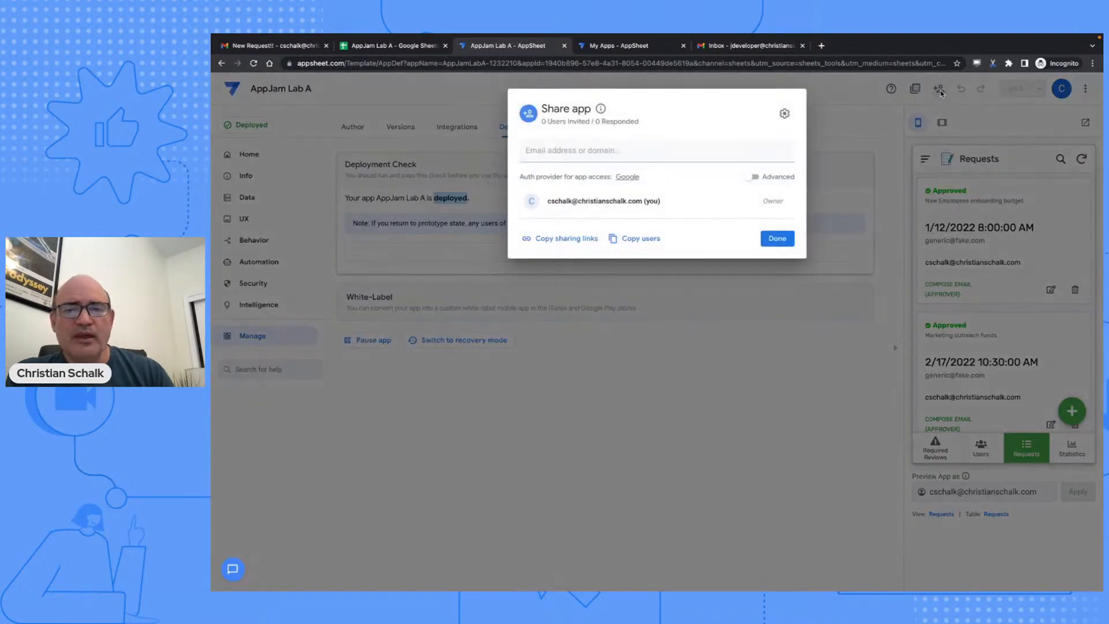
click(615, 153)
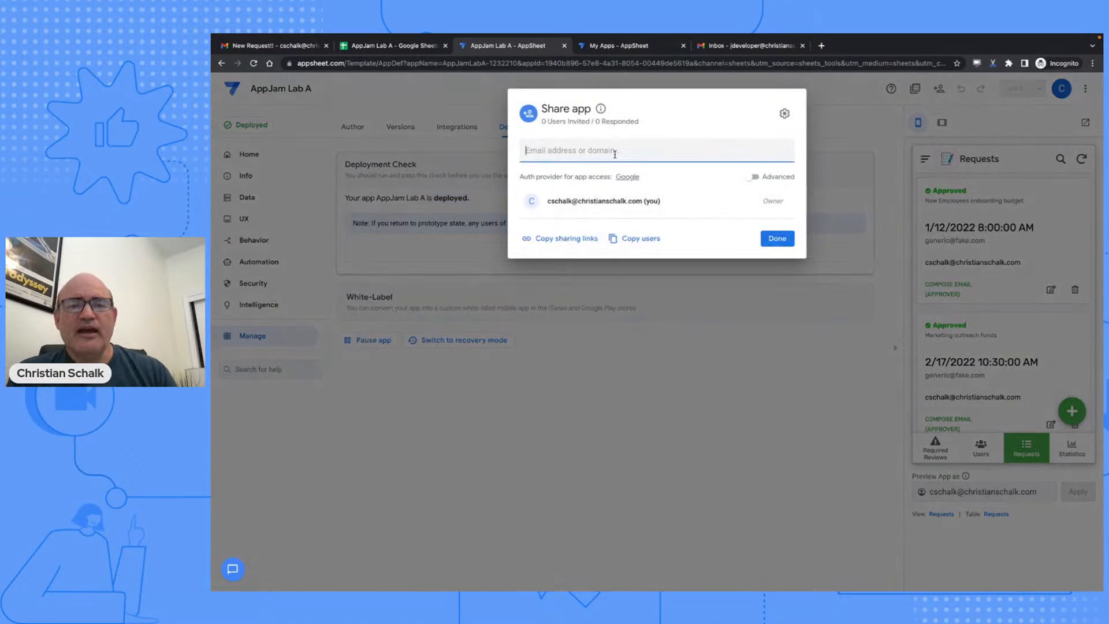
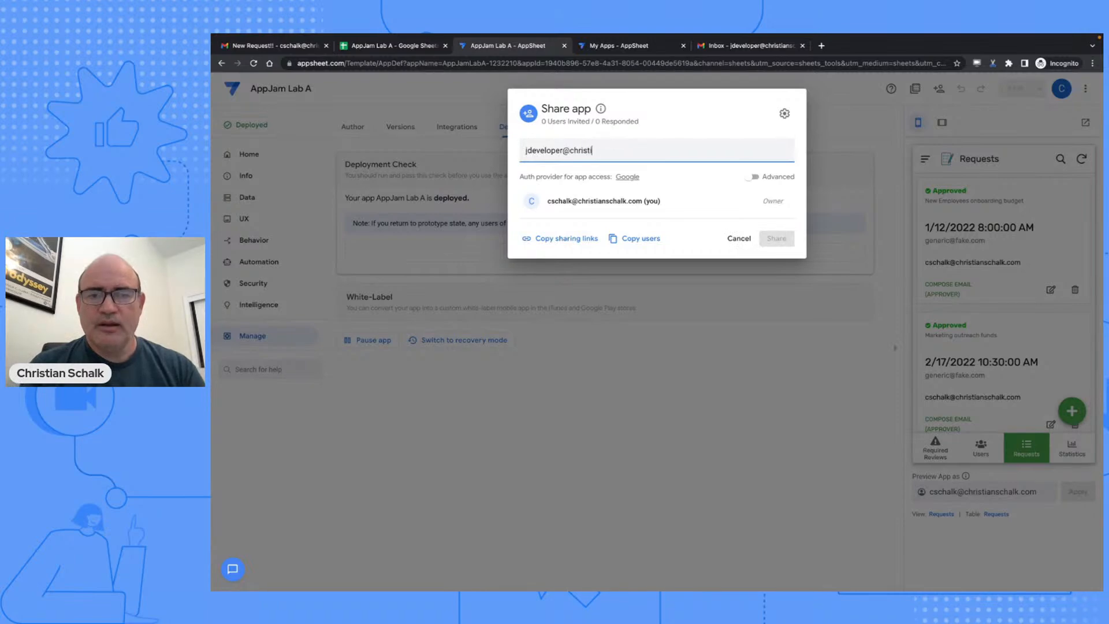
key(Return)
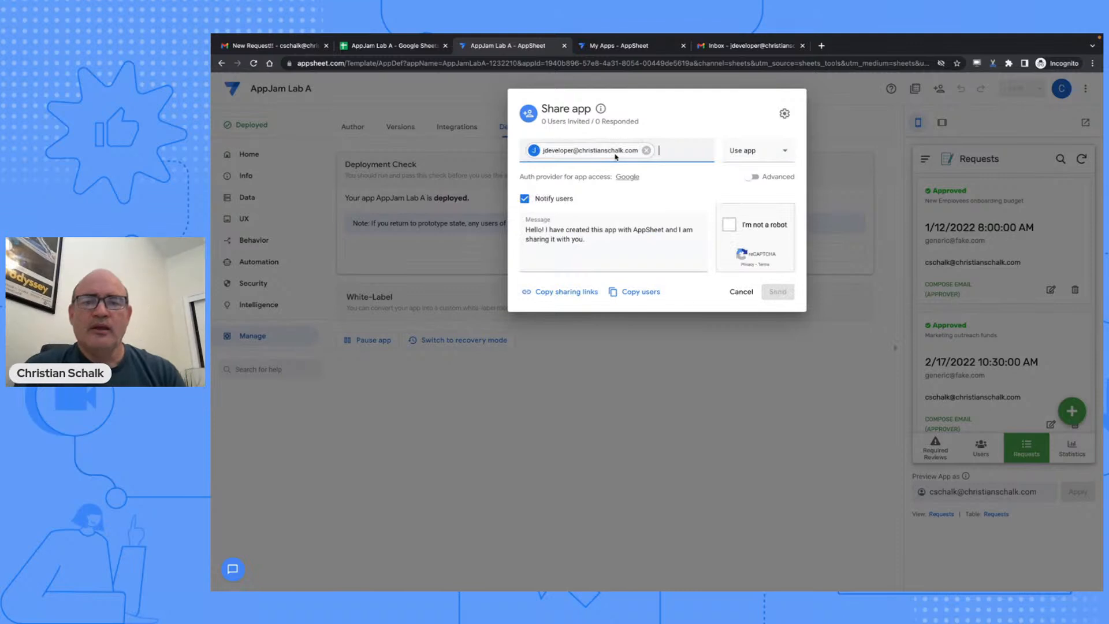
- Give the invitee Edit definition permission, User role and Default app version
click(740, 156)
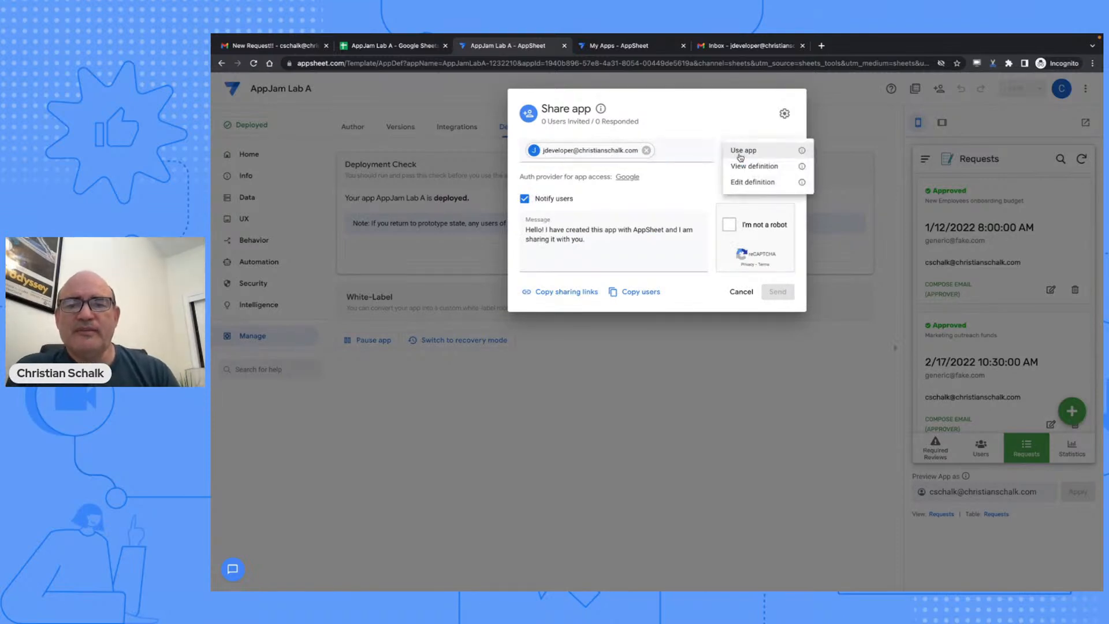
click(749, 183)
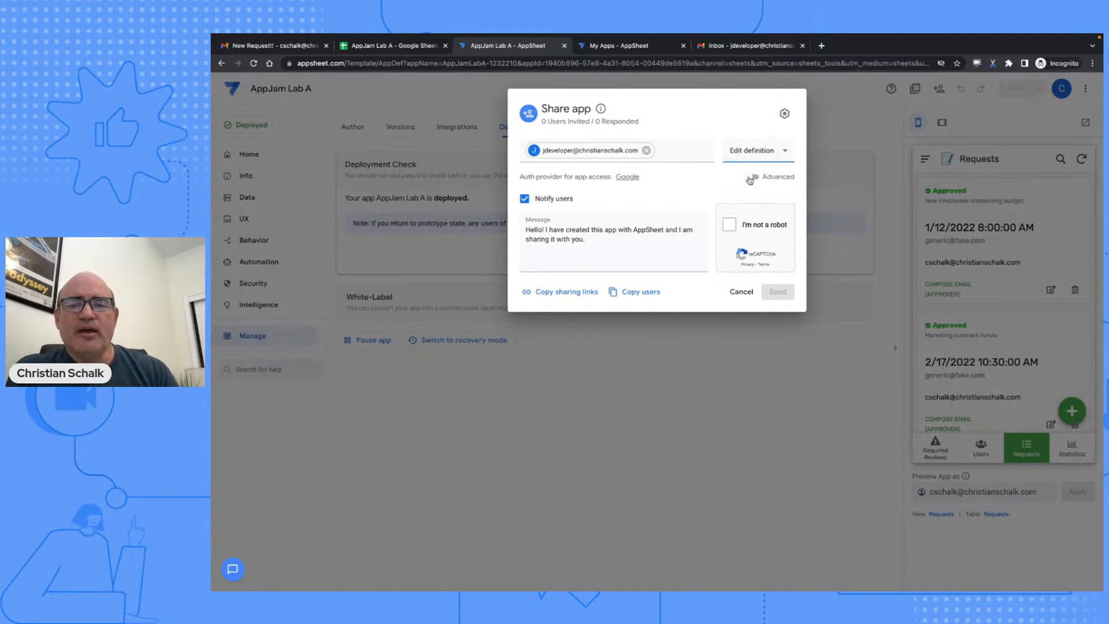
click(750, 179)
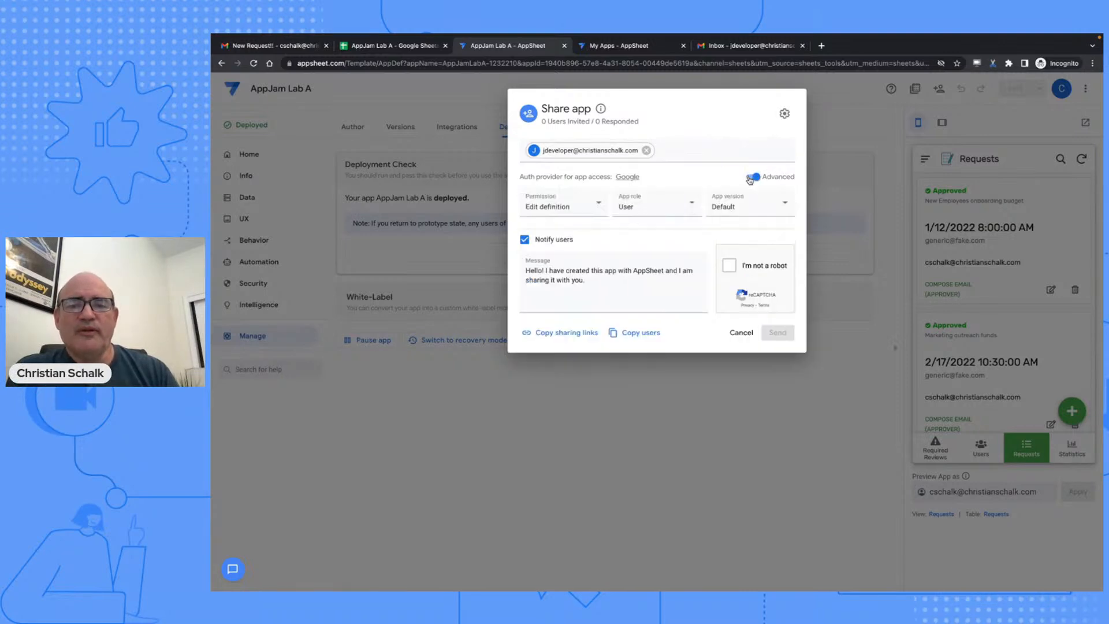
click(591, 211)
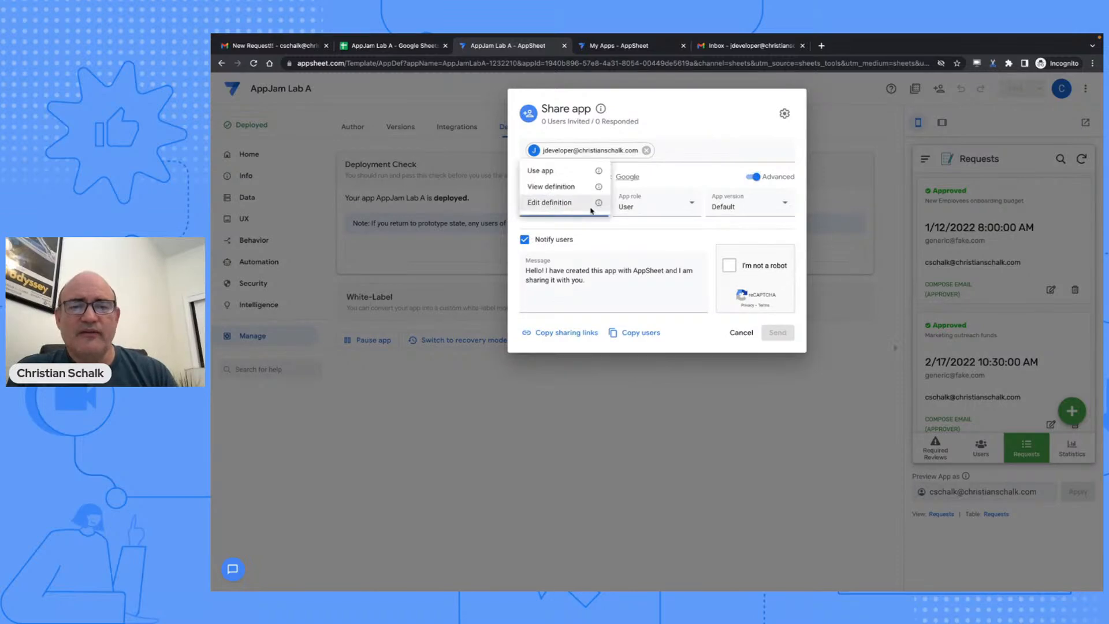
click(592, 209)
click(656, 210)
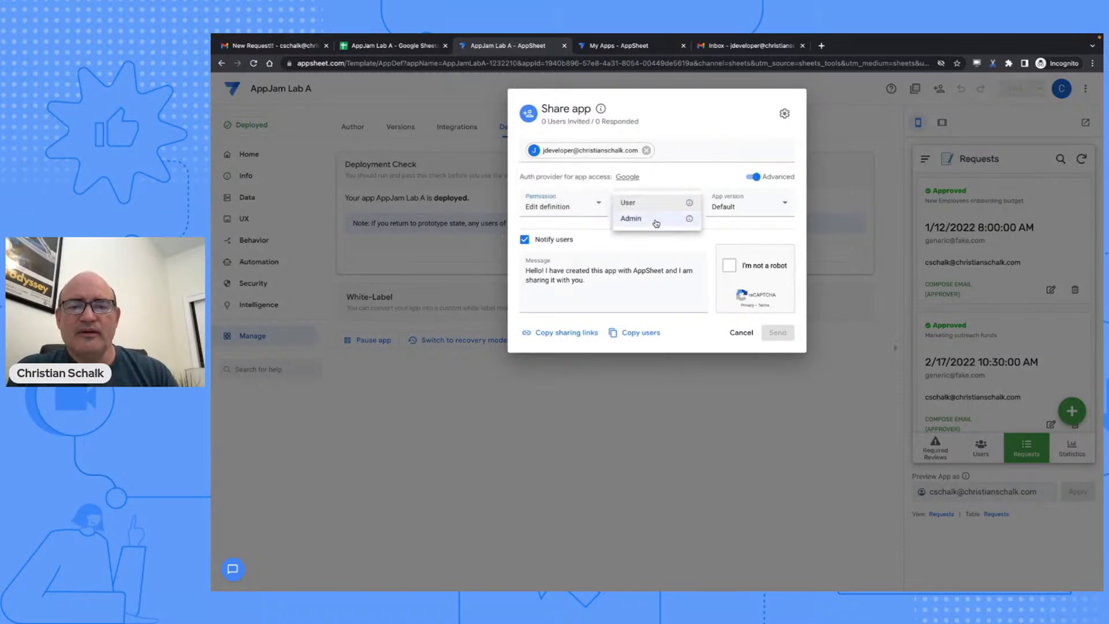
click(655, 206)
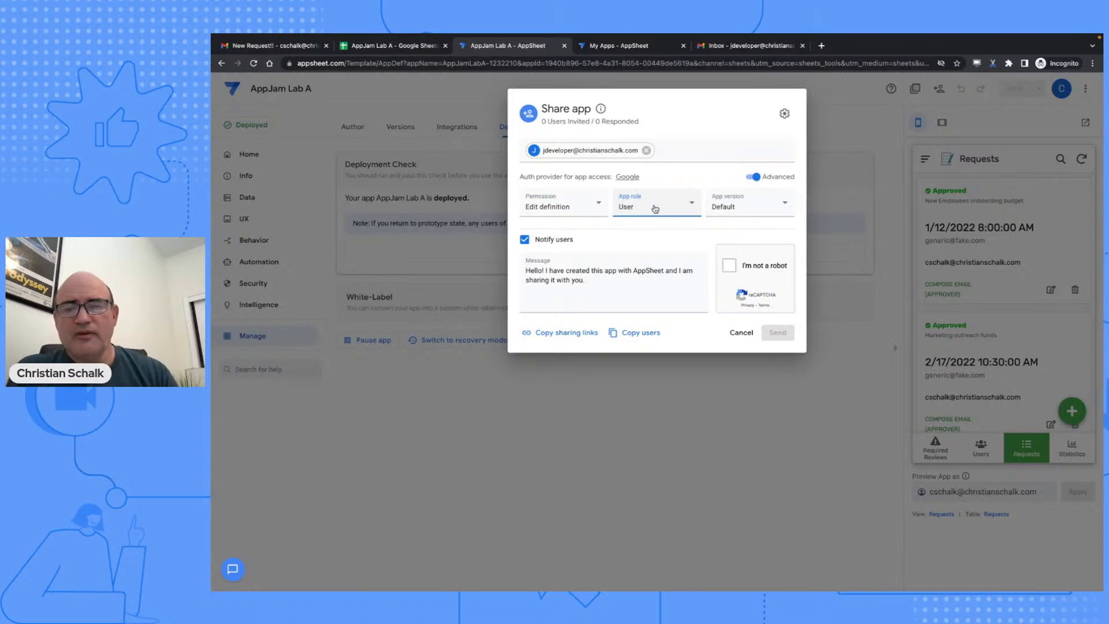
click(716, 206)
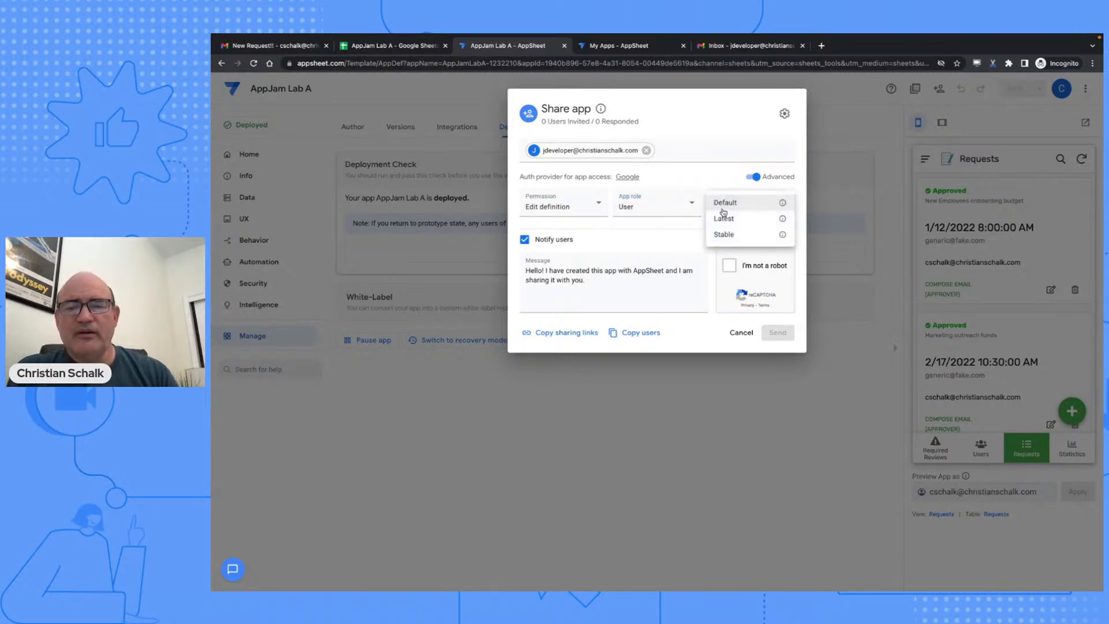
click(718, 176)
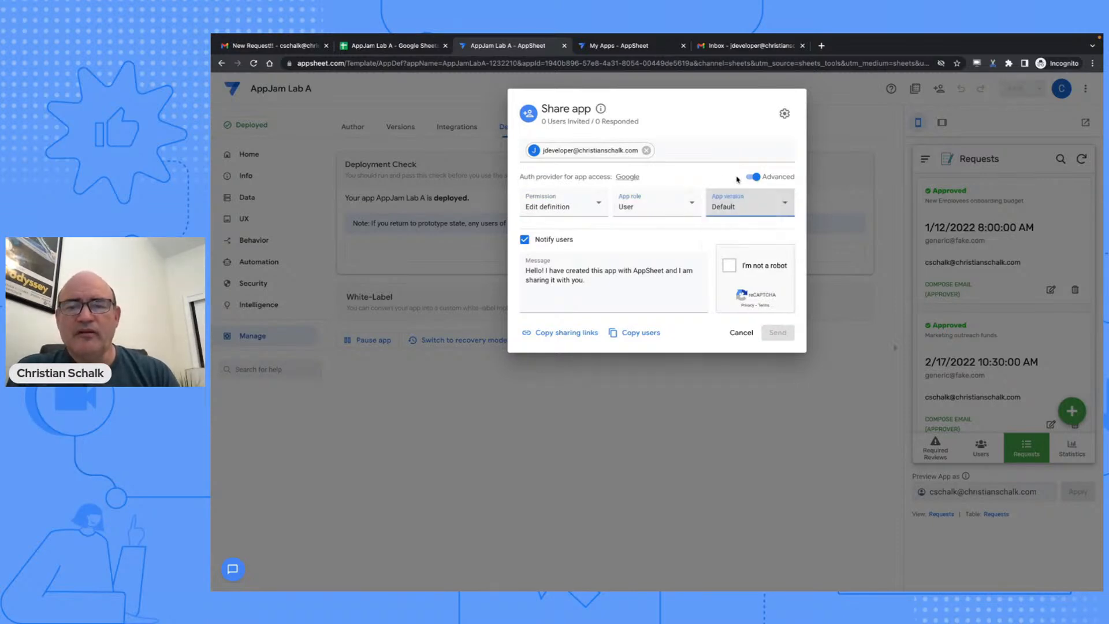
- Pass the reCAPTCHA, send the invitation and close the share dialog
click(728, 266)
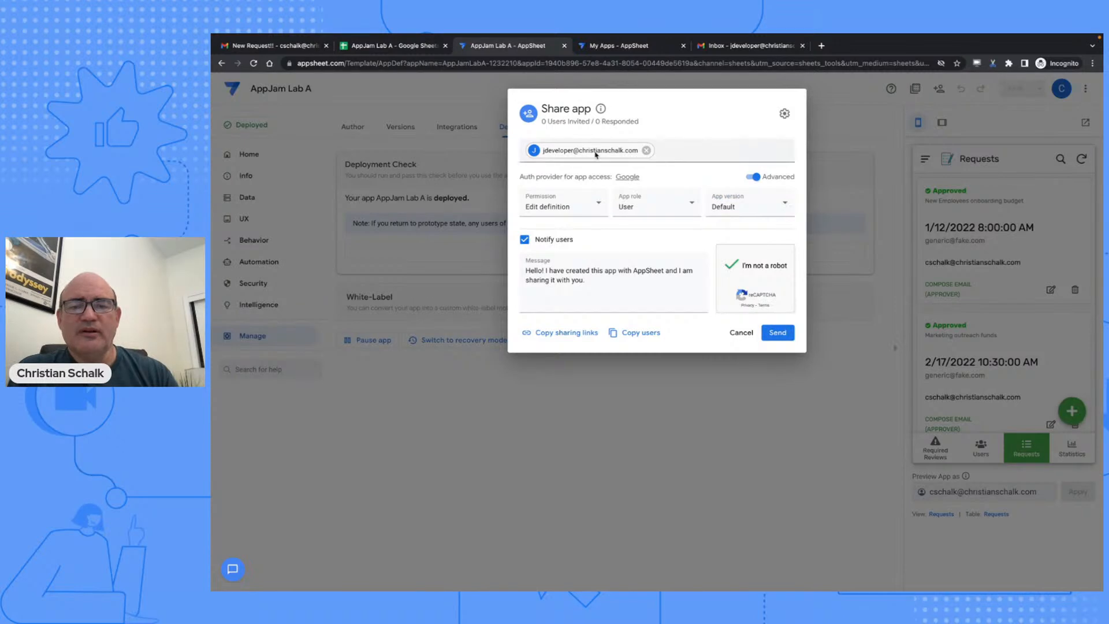
click(777, 333)
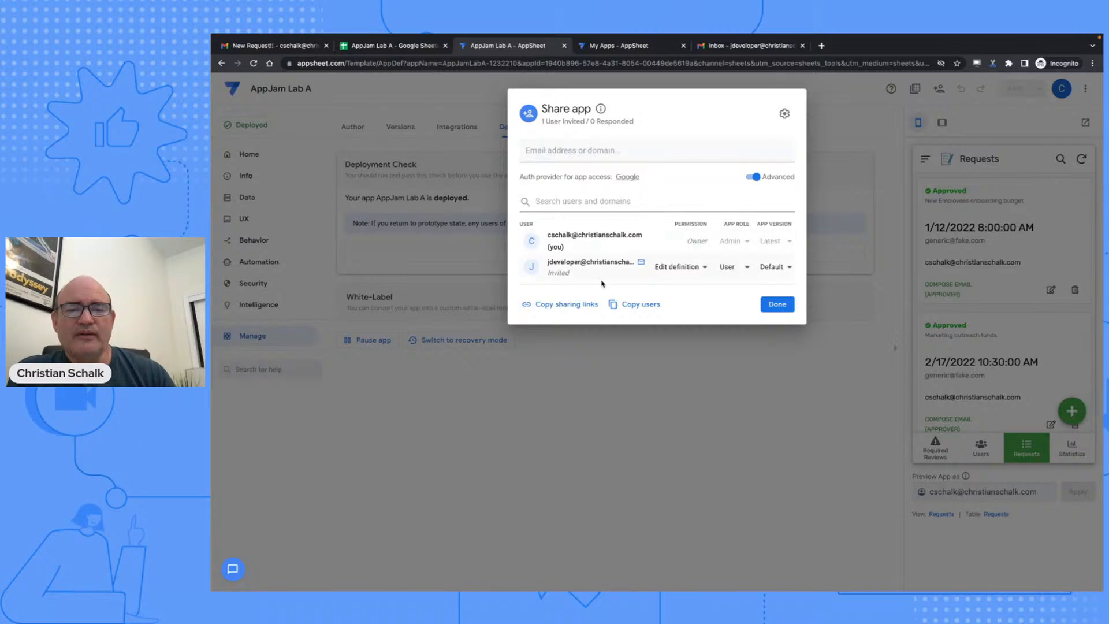
click(777, 305)
- Refresh the second user's Gmail inbox and read the AppSheet invitation to build AppJam Lab A
click(755, 46)
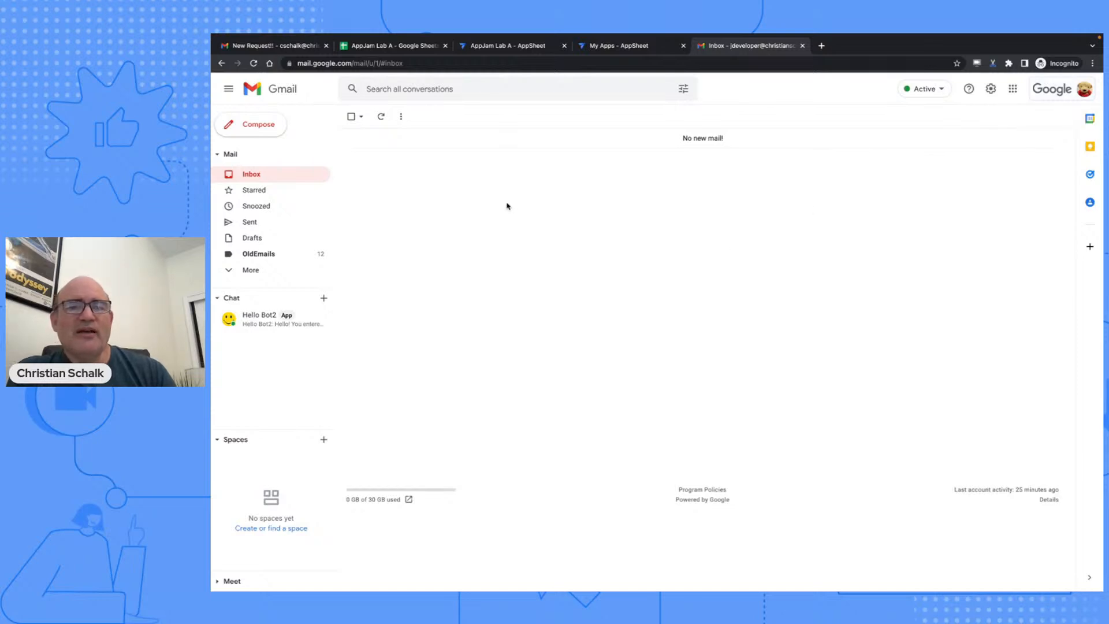
click(381, 117)
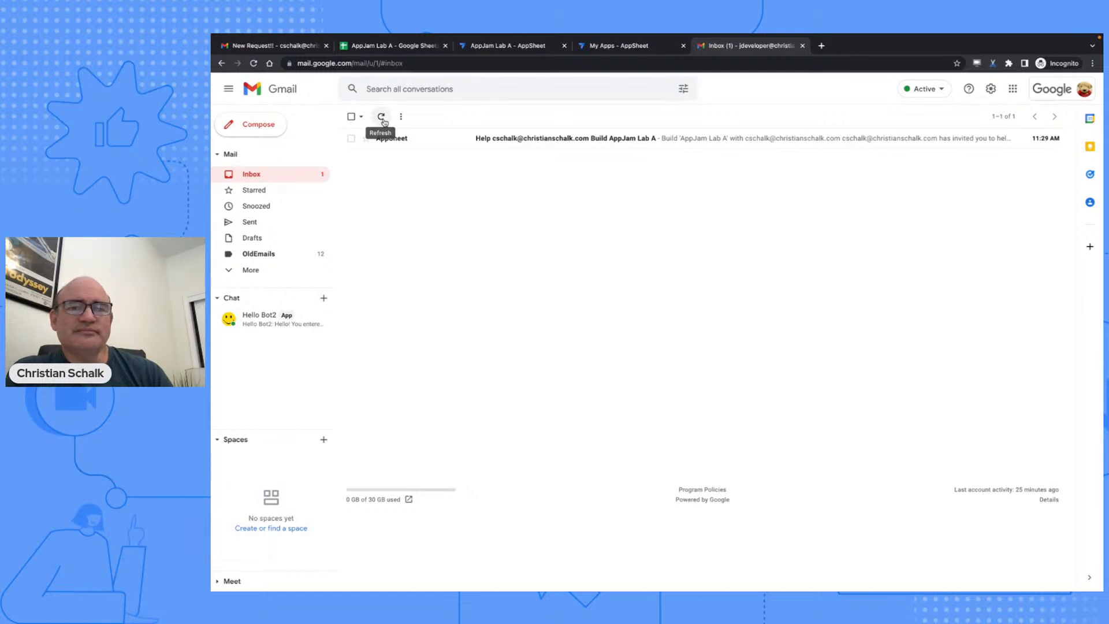
click(569, 142)
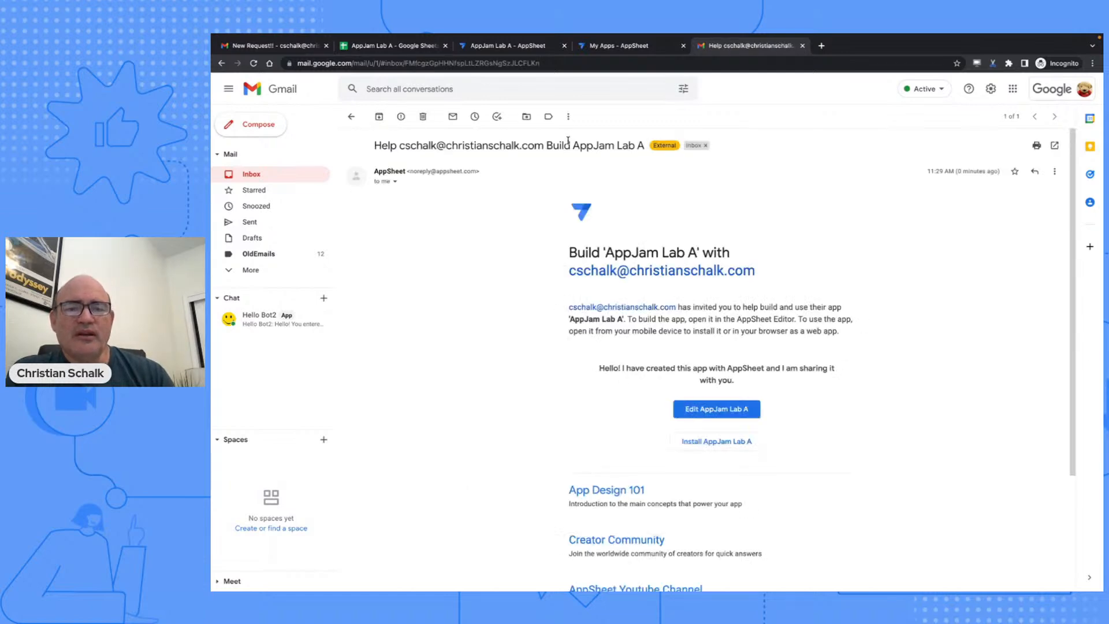
scroll(660, 307, down, 2)
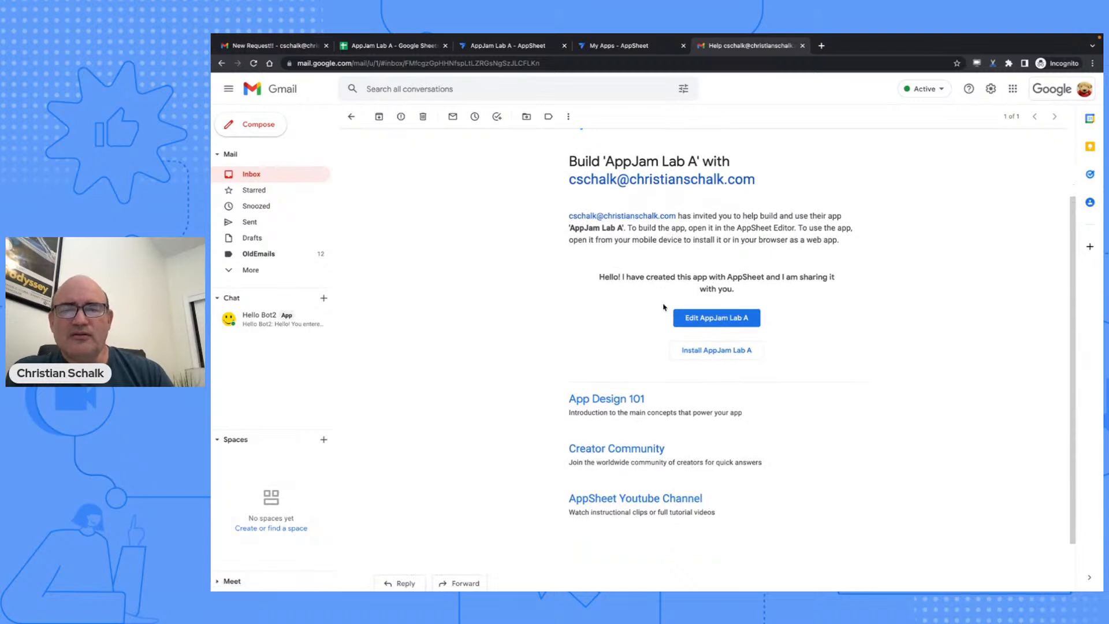
scroll(705, 293, up, 3)
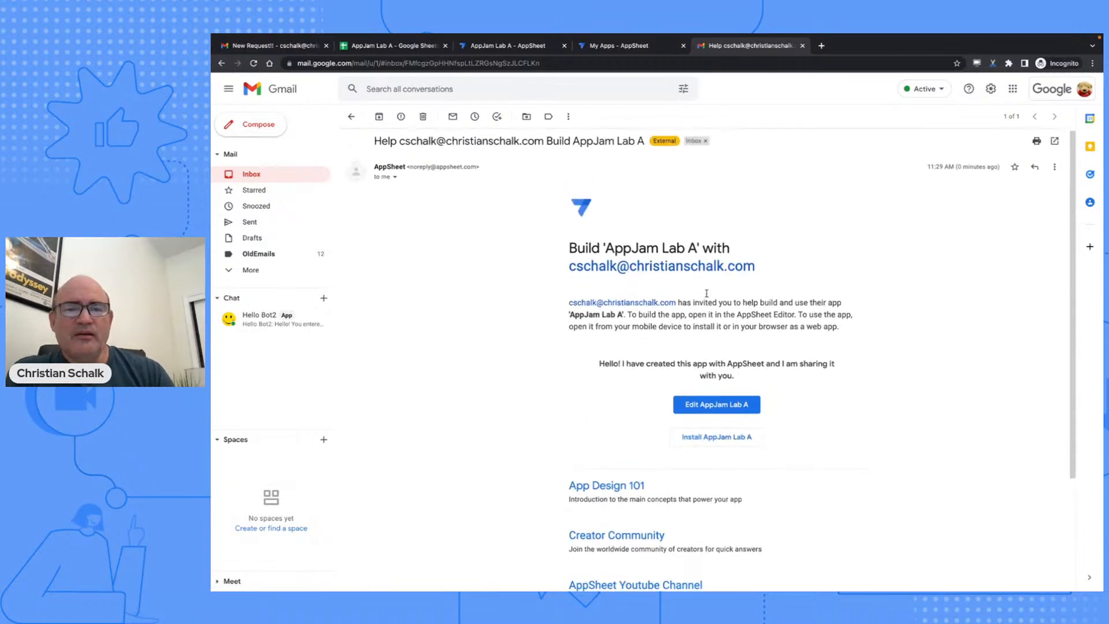
scroll(705, 293, down, 2)
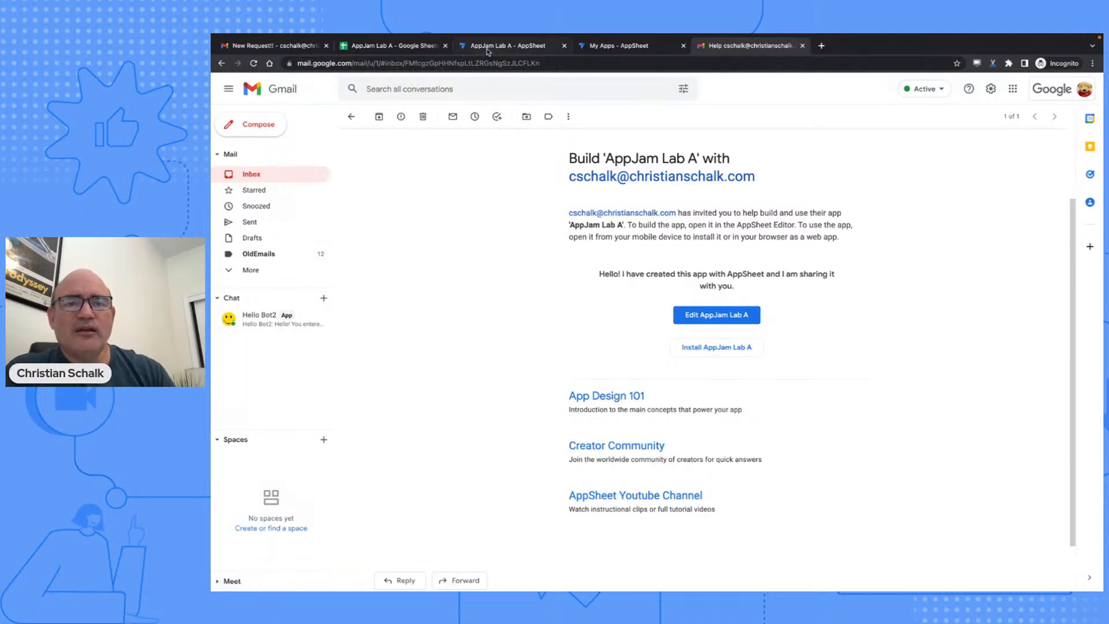
- Return to the AppSheet Deploy page, then move the slides on to 07 Open Q&A
click(488, 52)
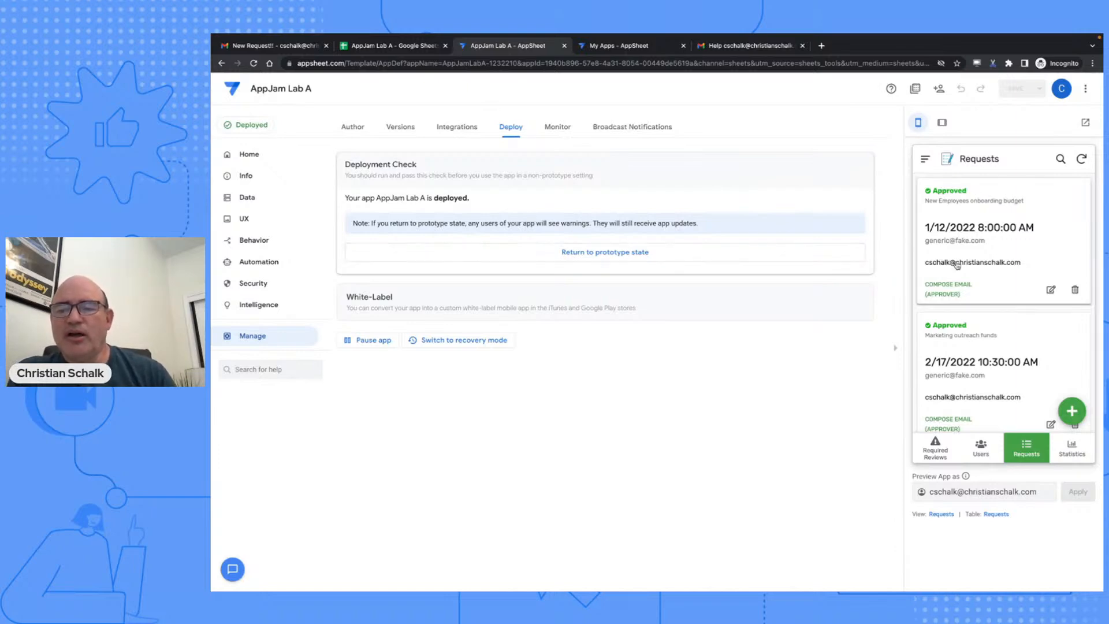
scroll(956, 265, down, 2)
scroll(956, 265, down, 2)
scroll(957, 265, up, 5)
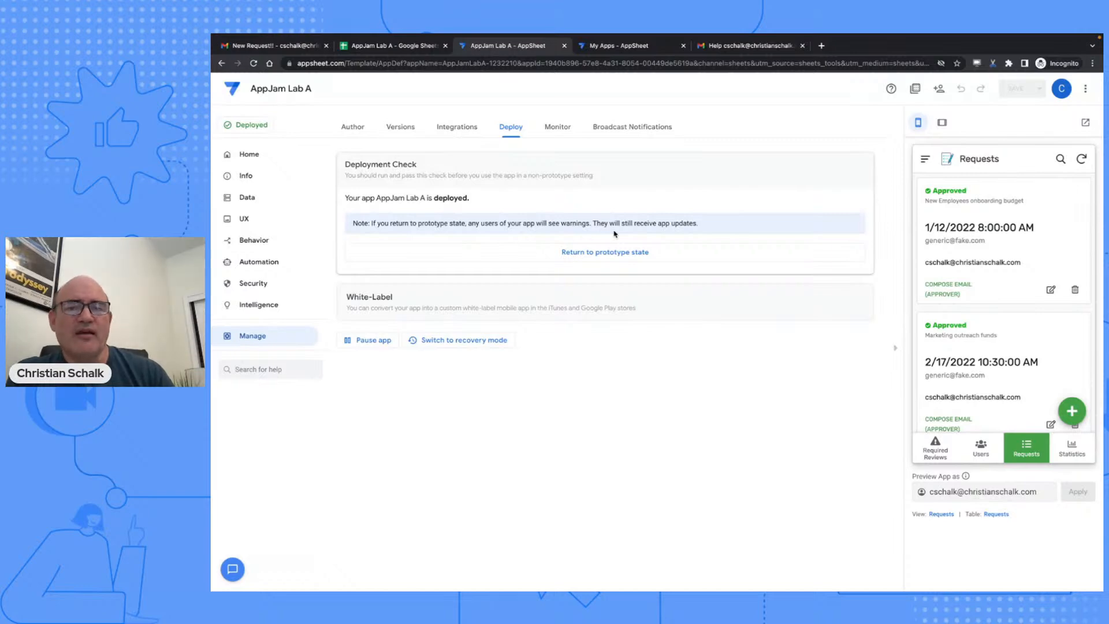
key(ctrl+Left)
key(Right)
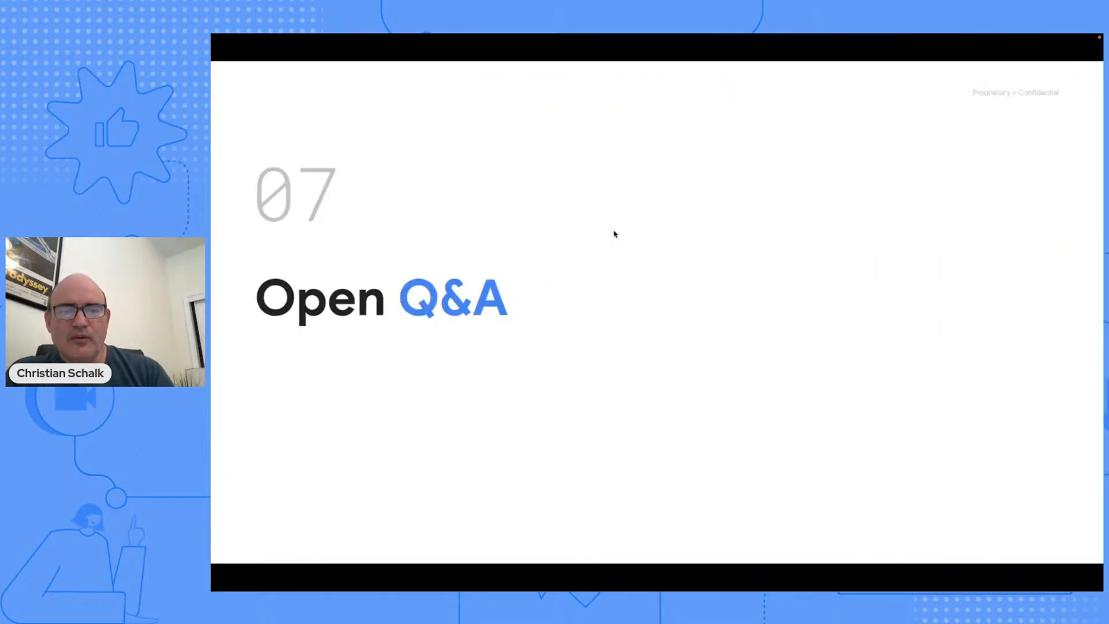